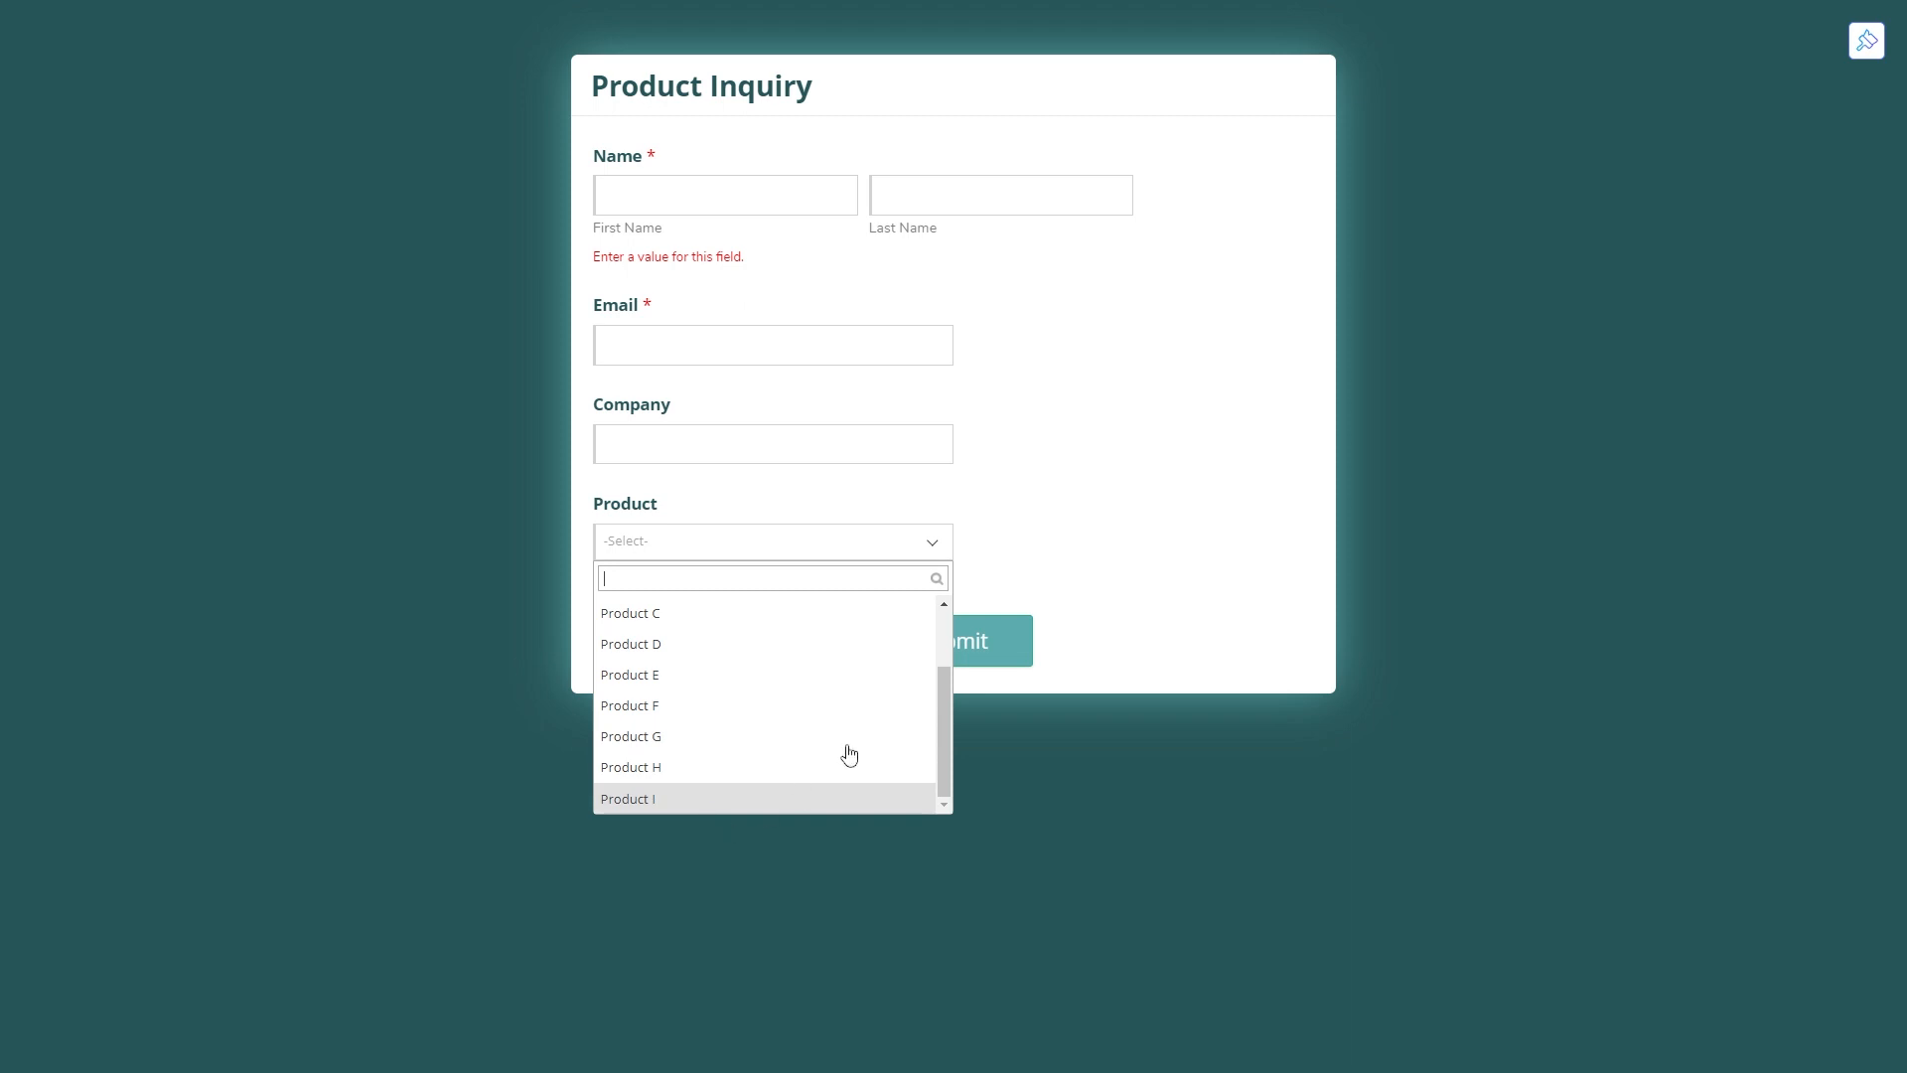
Look through the Product dropdown's choices on the live Product Inquiry form.
click(1054, 530)
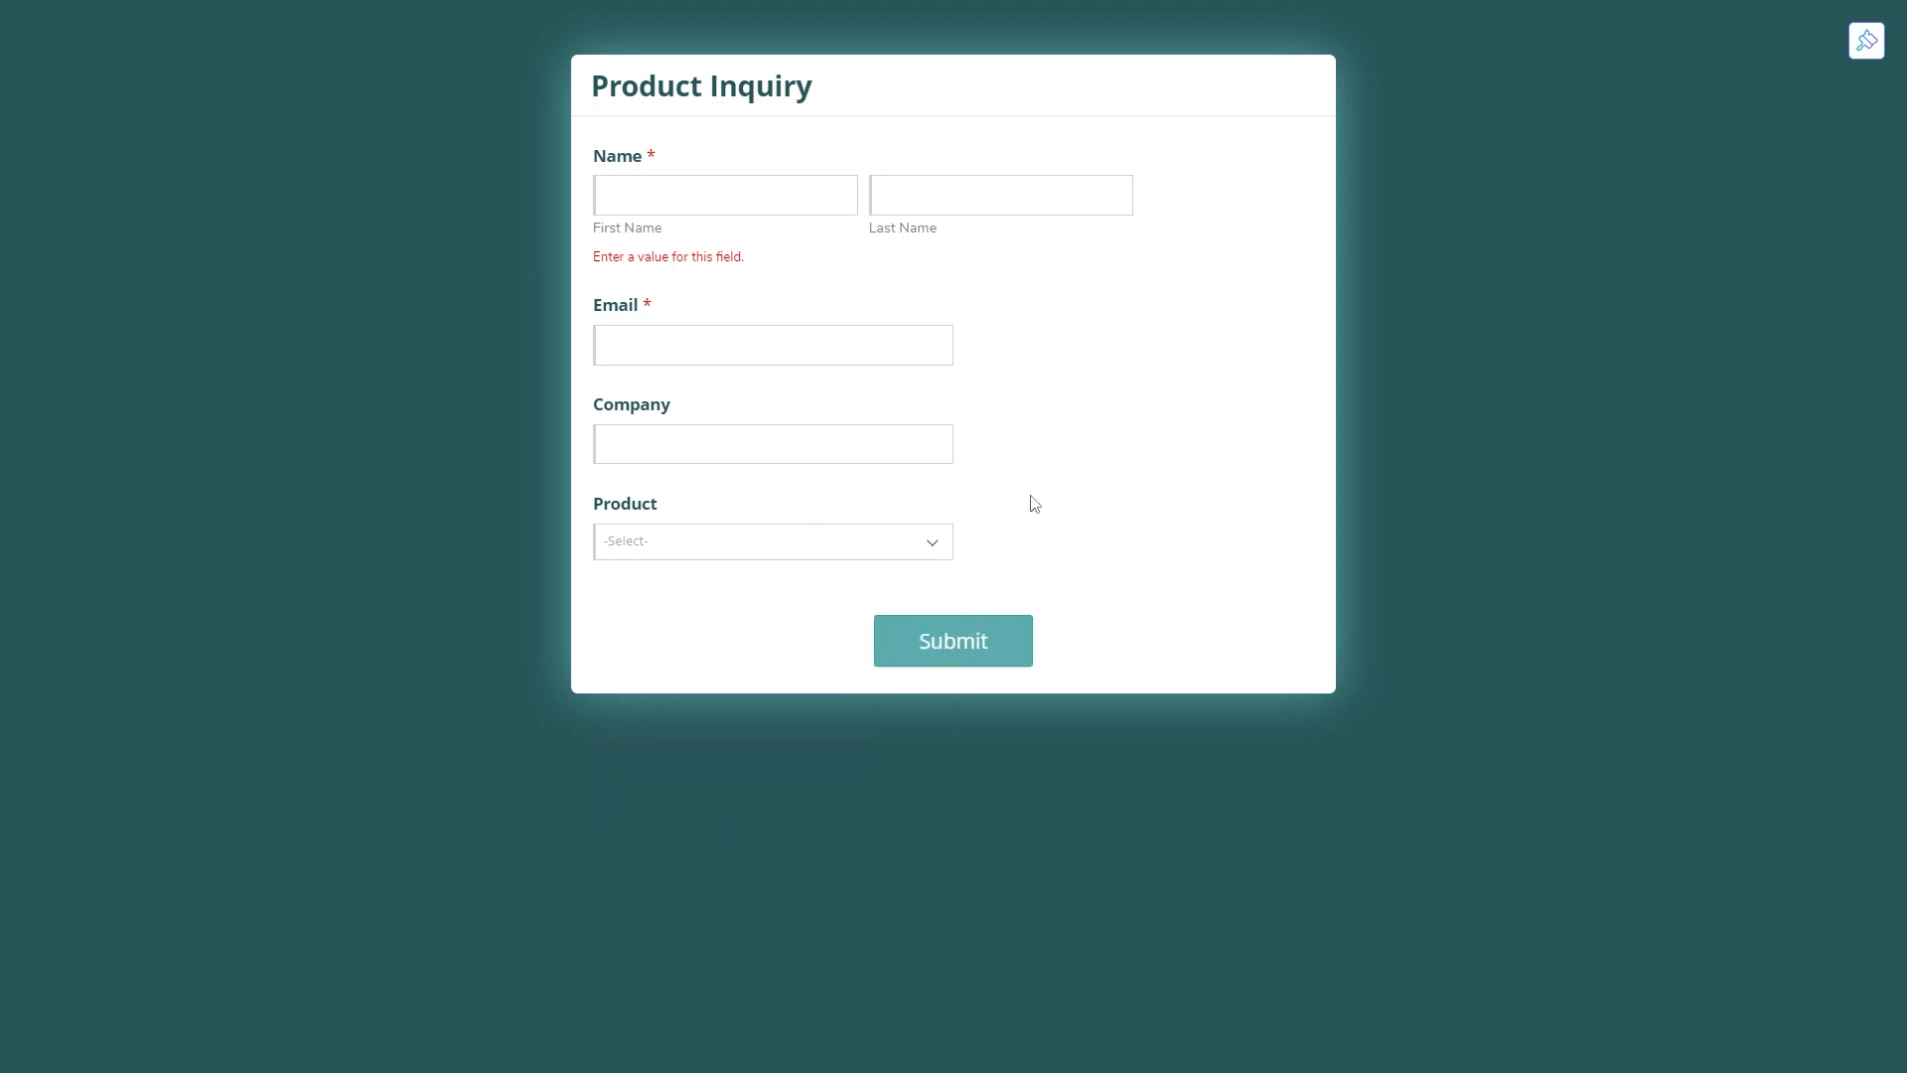
click(907, 552)
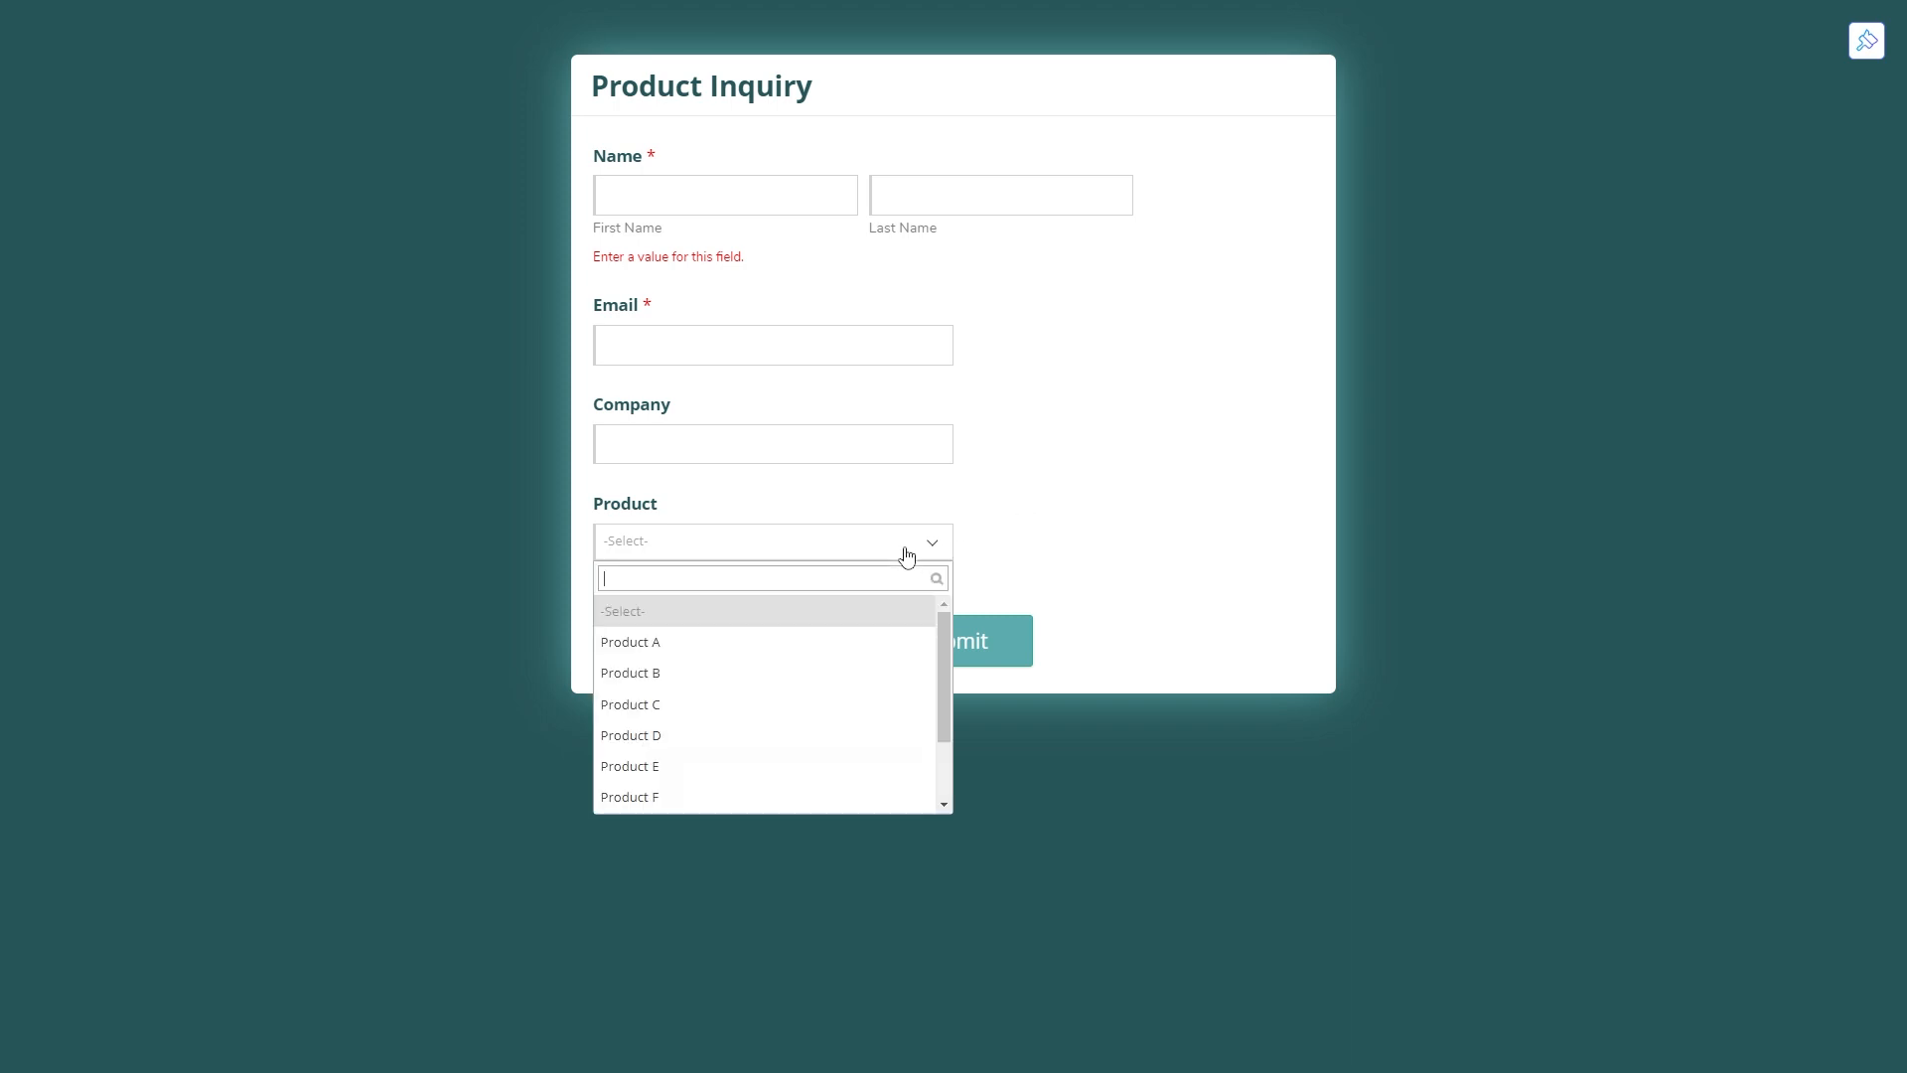
click(1021, 536)
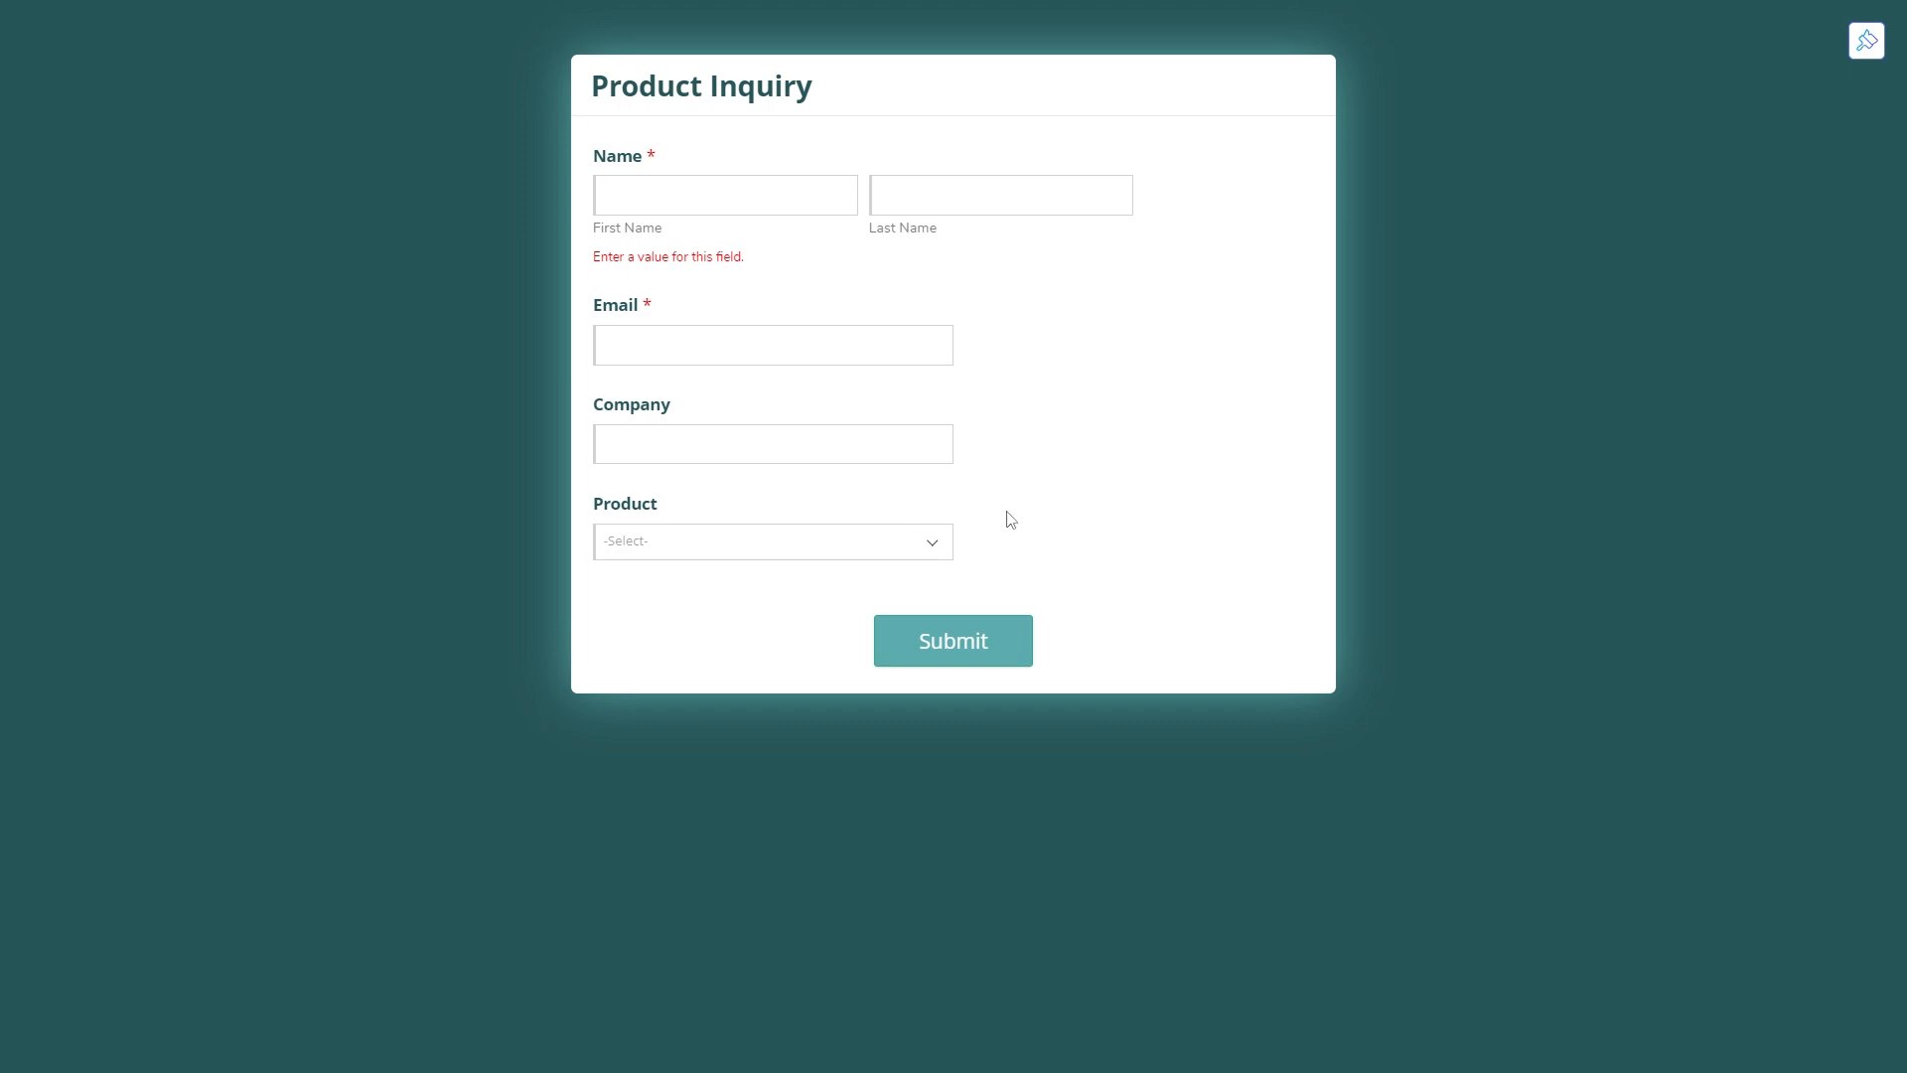
click(895, 542)
scroll(685, 666, down, 3)
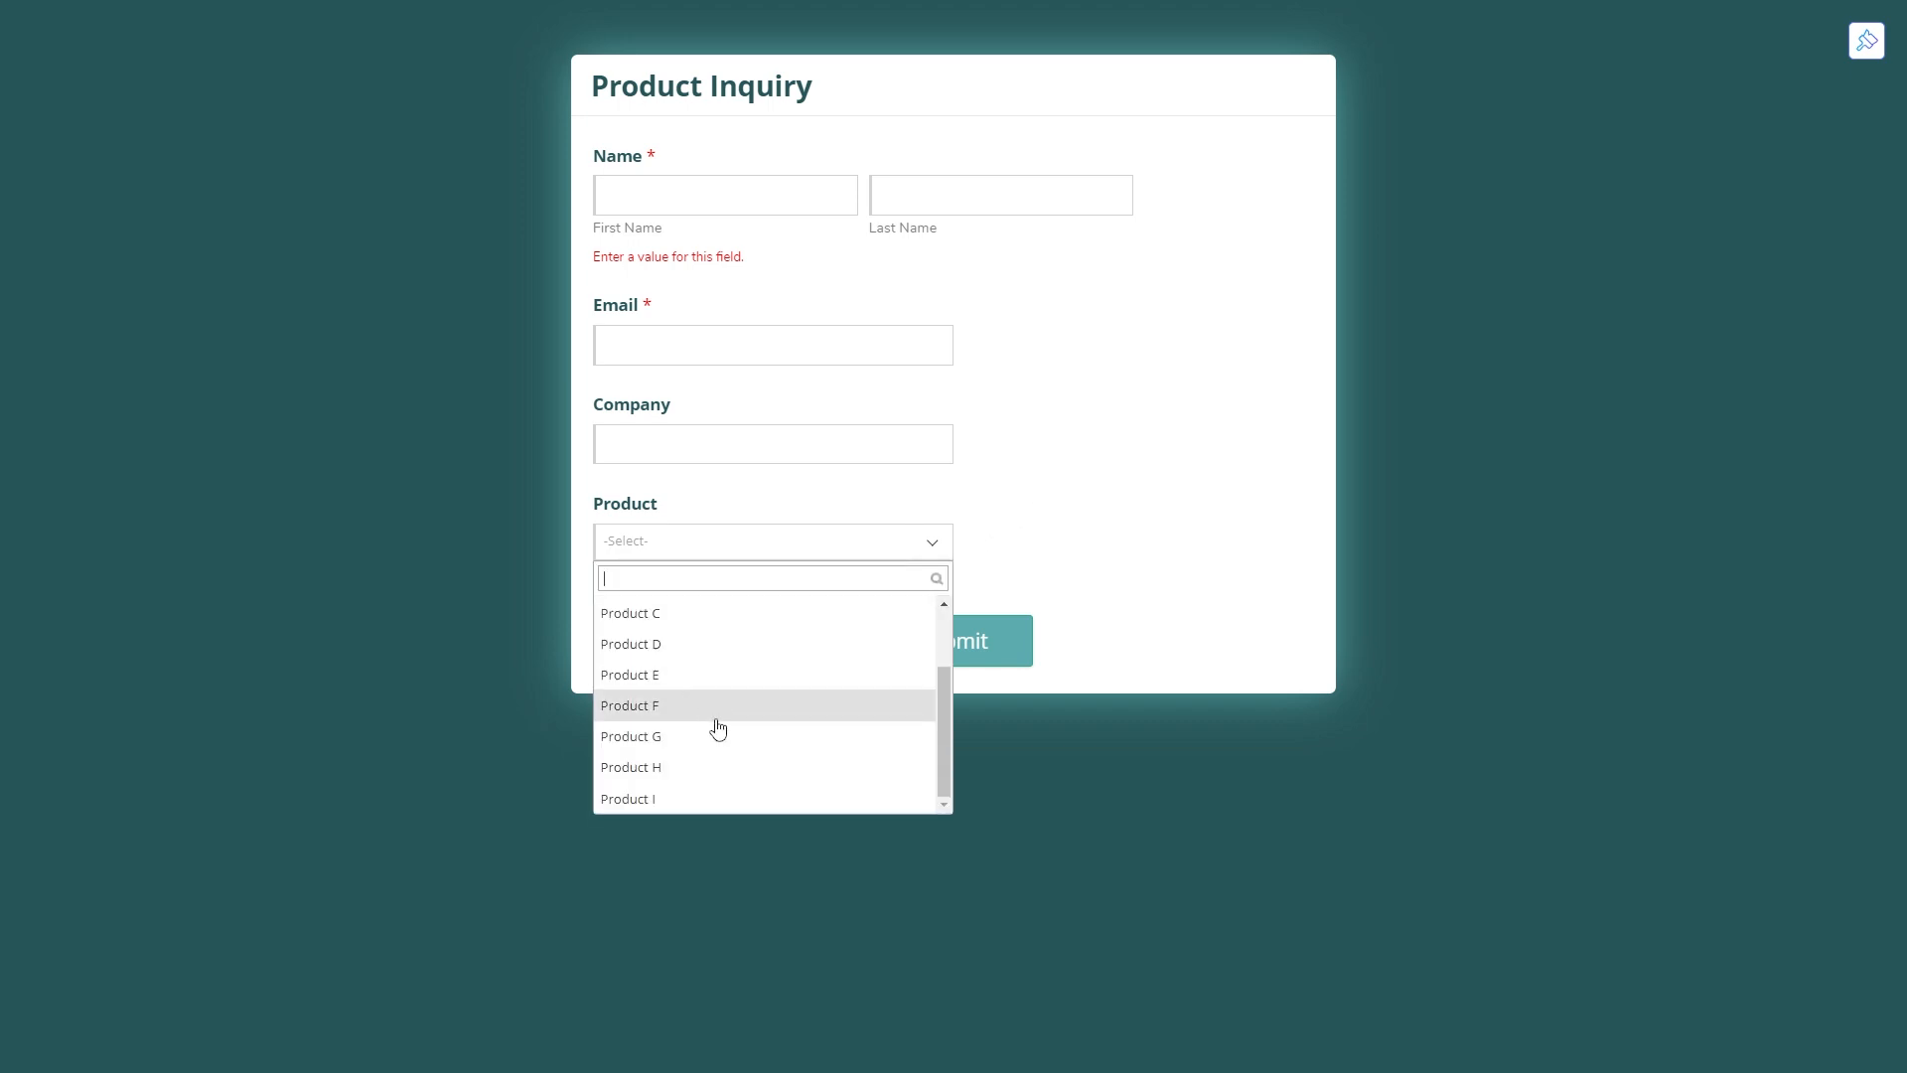
click(1080, 581)
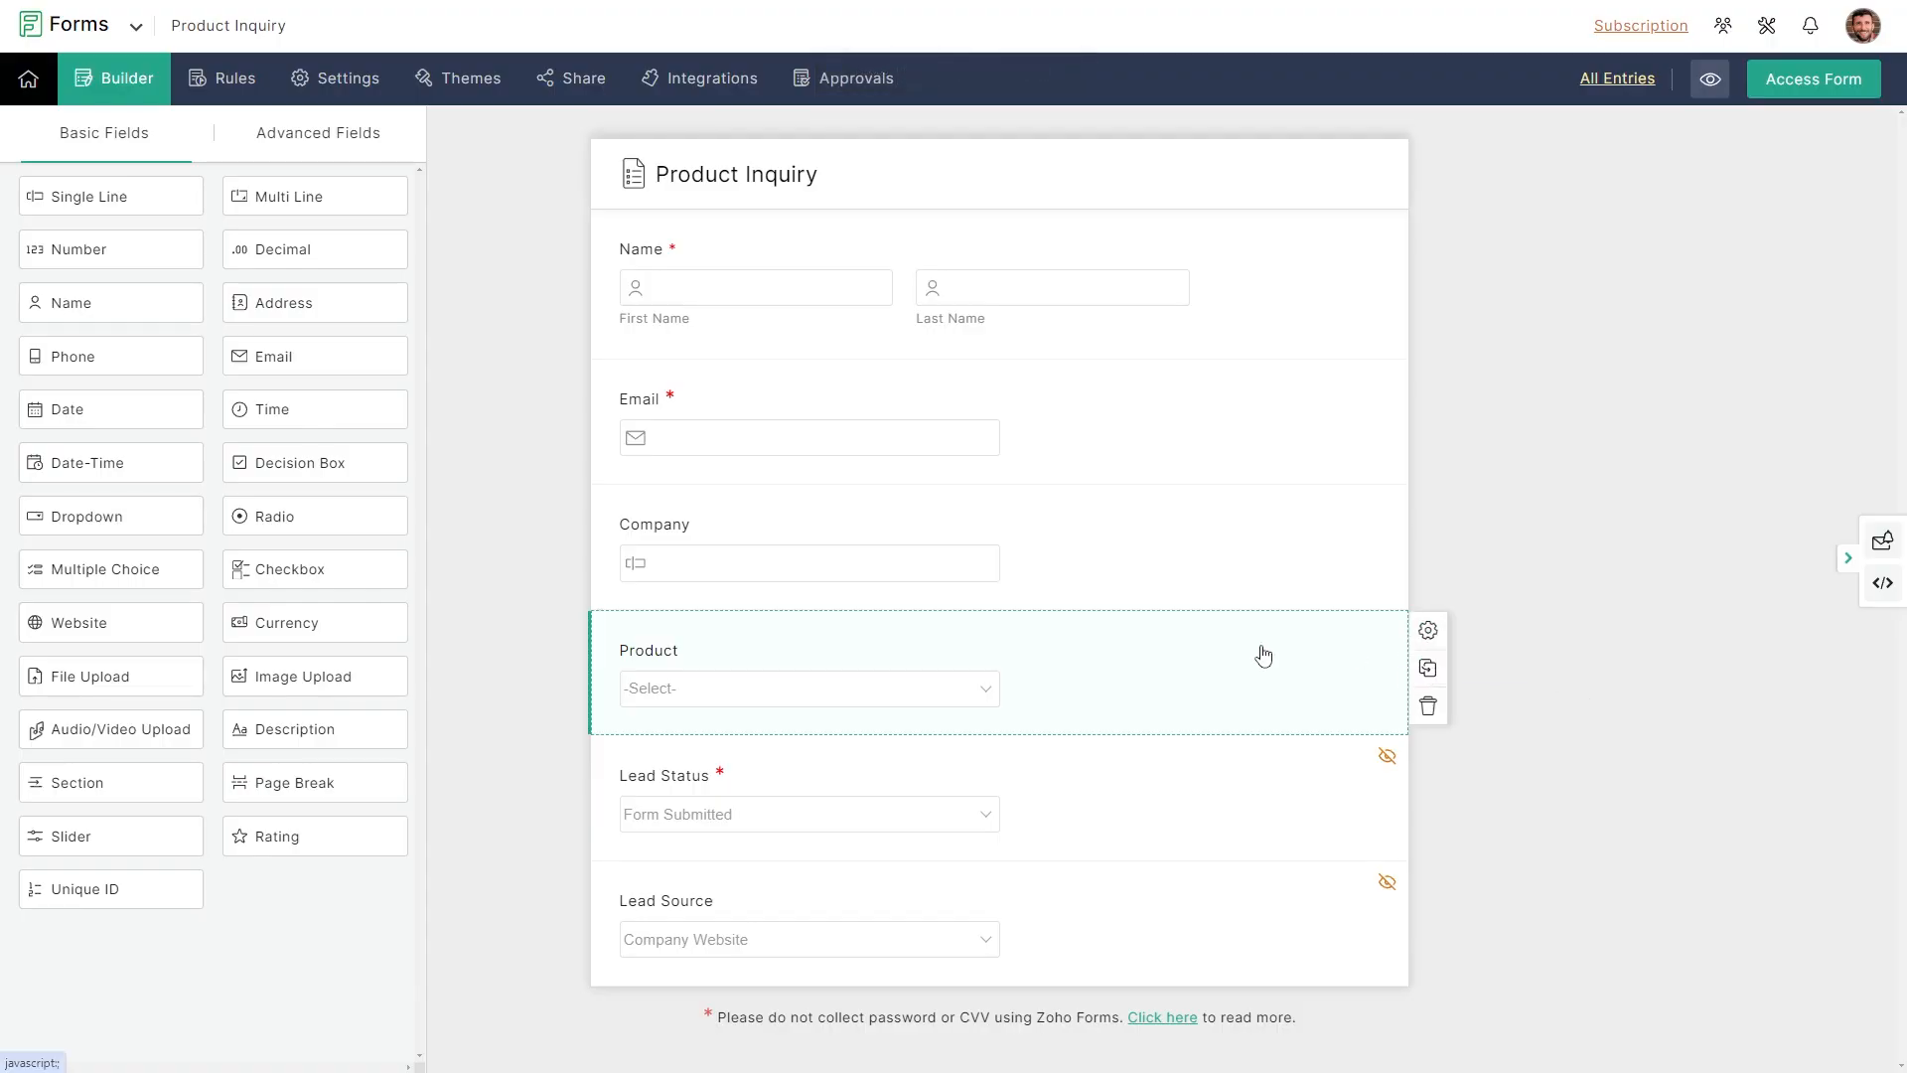
Review the full choice list in the Product field's properties, leaving the settings unchanged.
click(1427, 630)
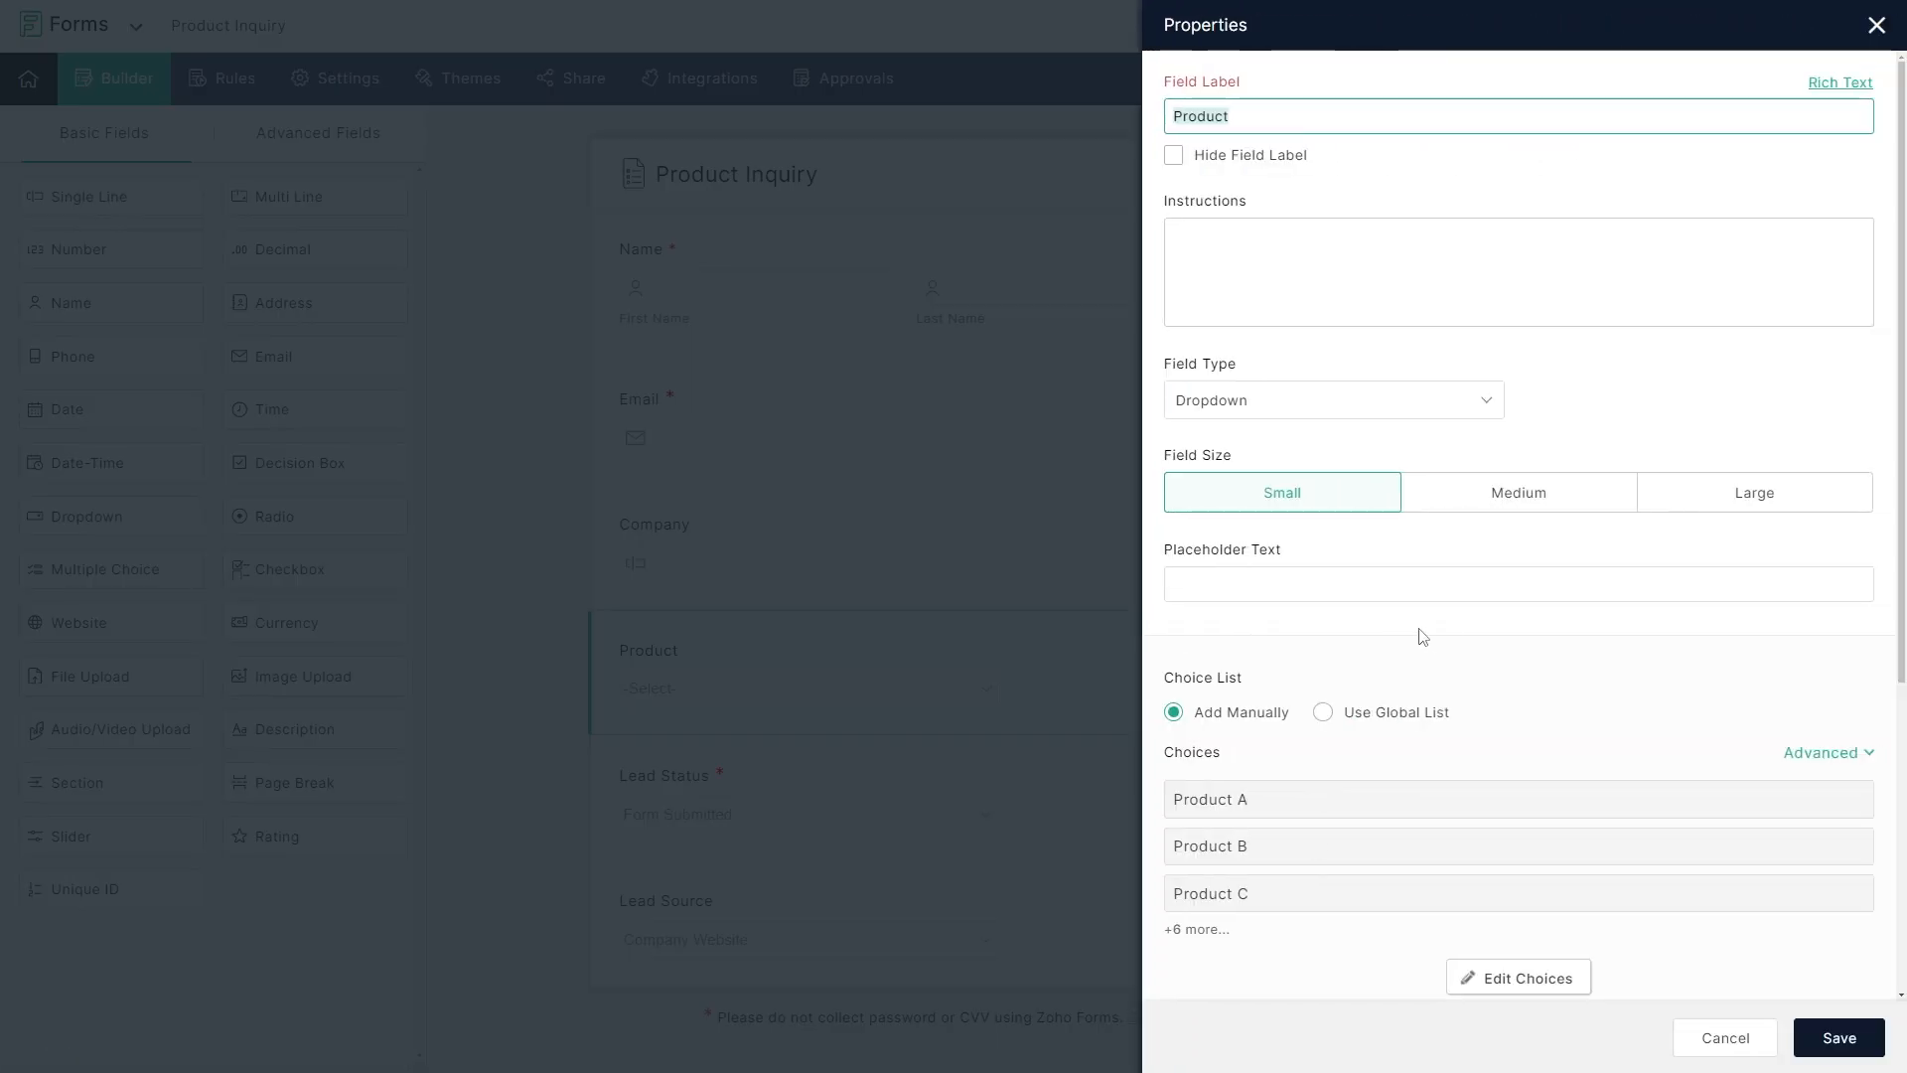
scroll(1422, 635, down, 2)
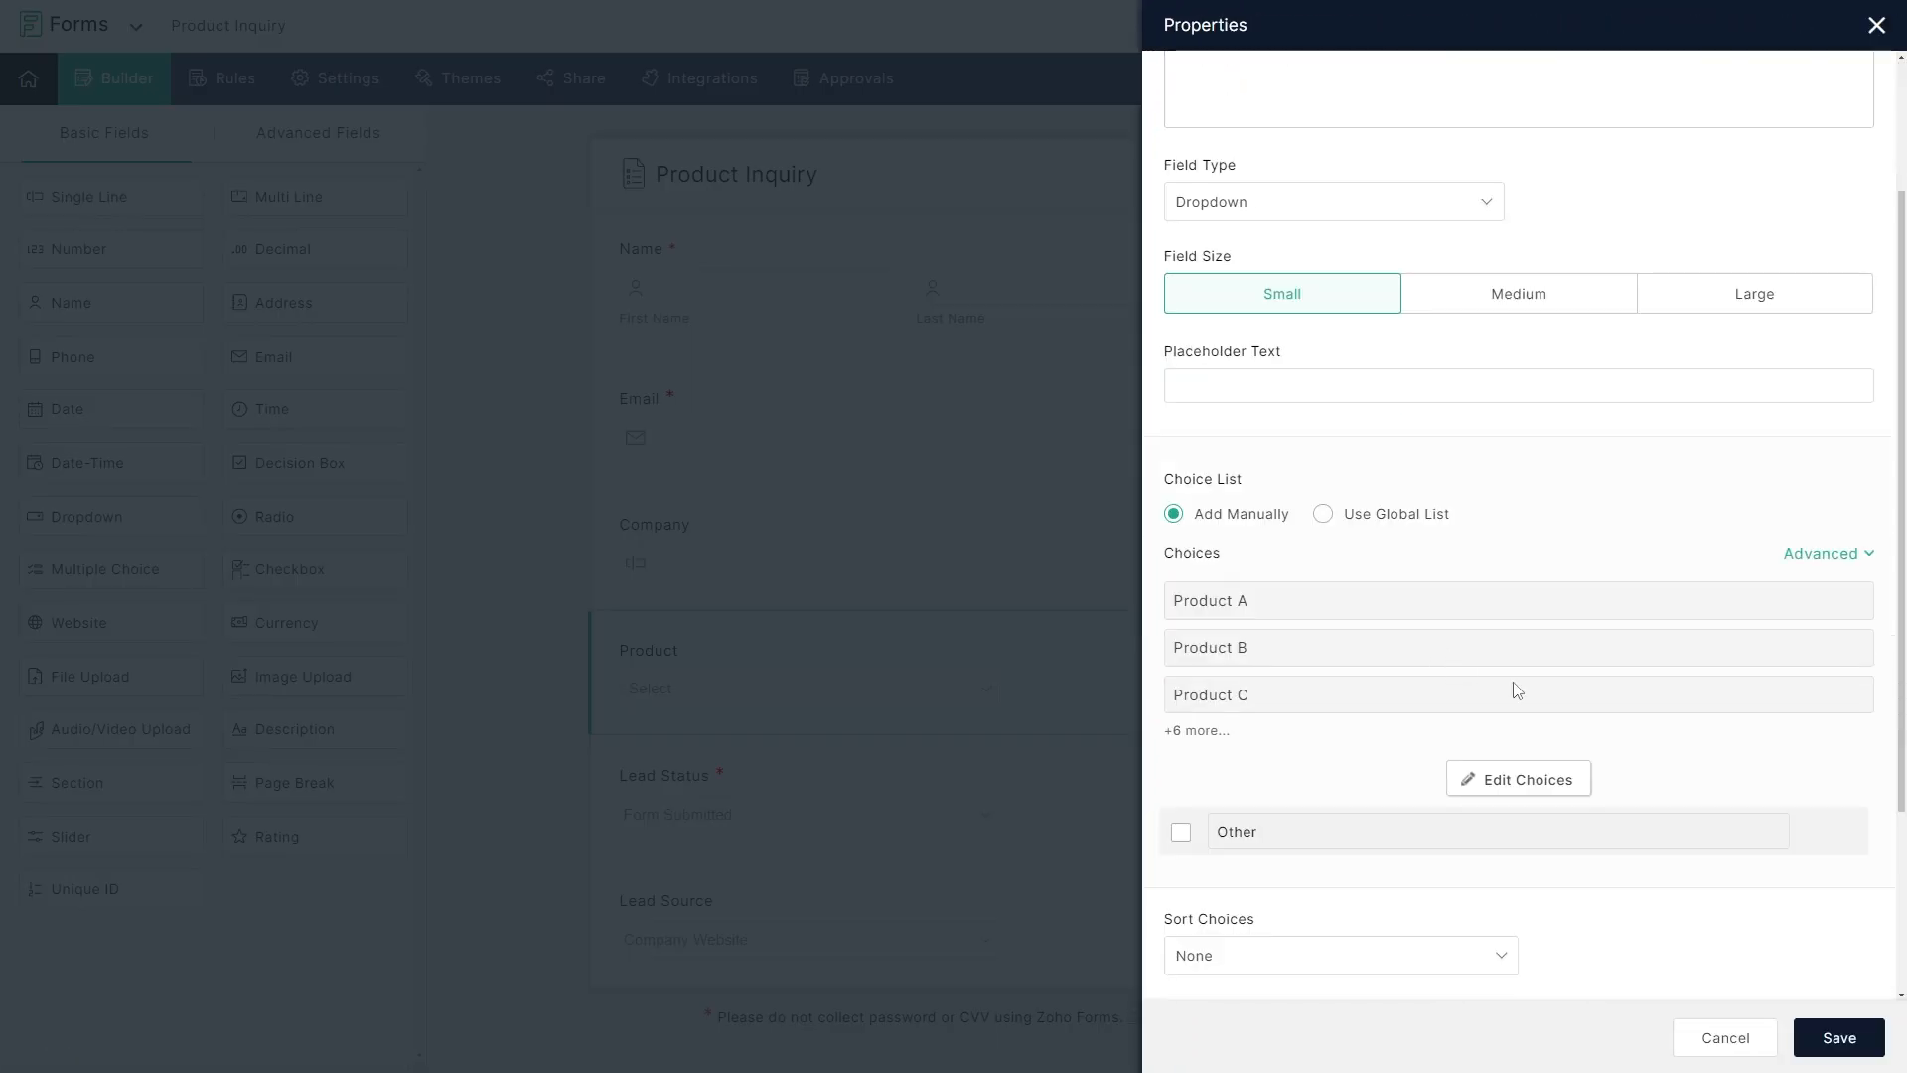
click(1487, 787)
scroll(1434, 630, down, 5)
scroll(1438, 634, up, 1)
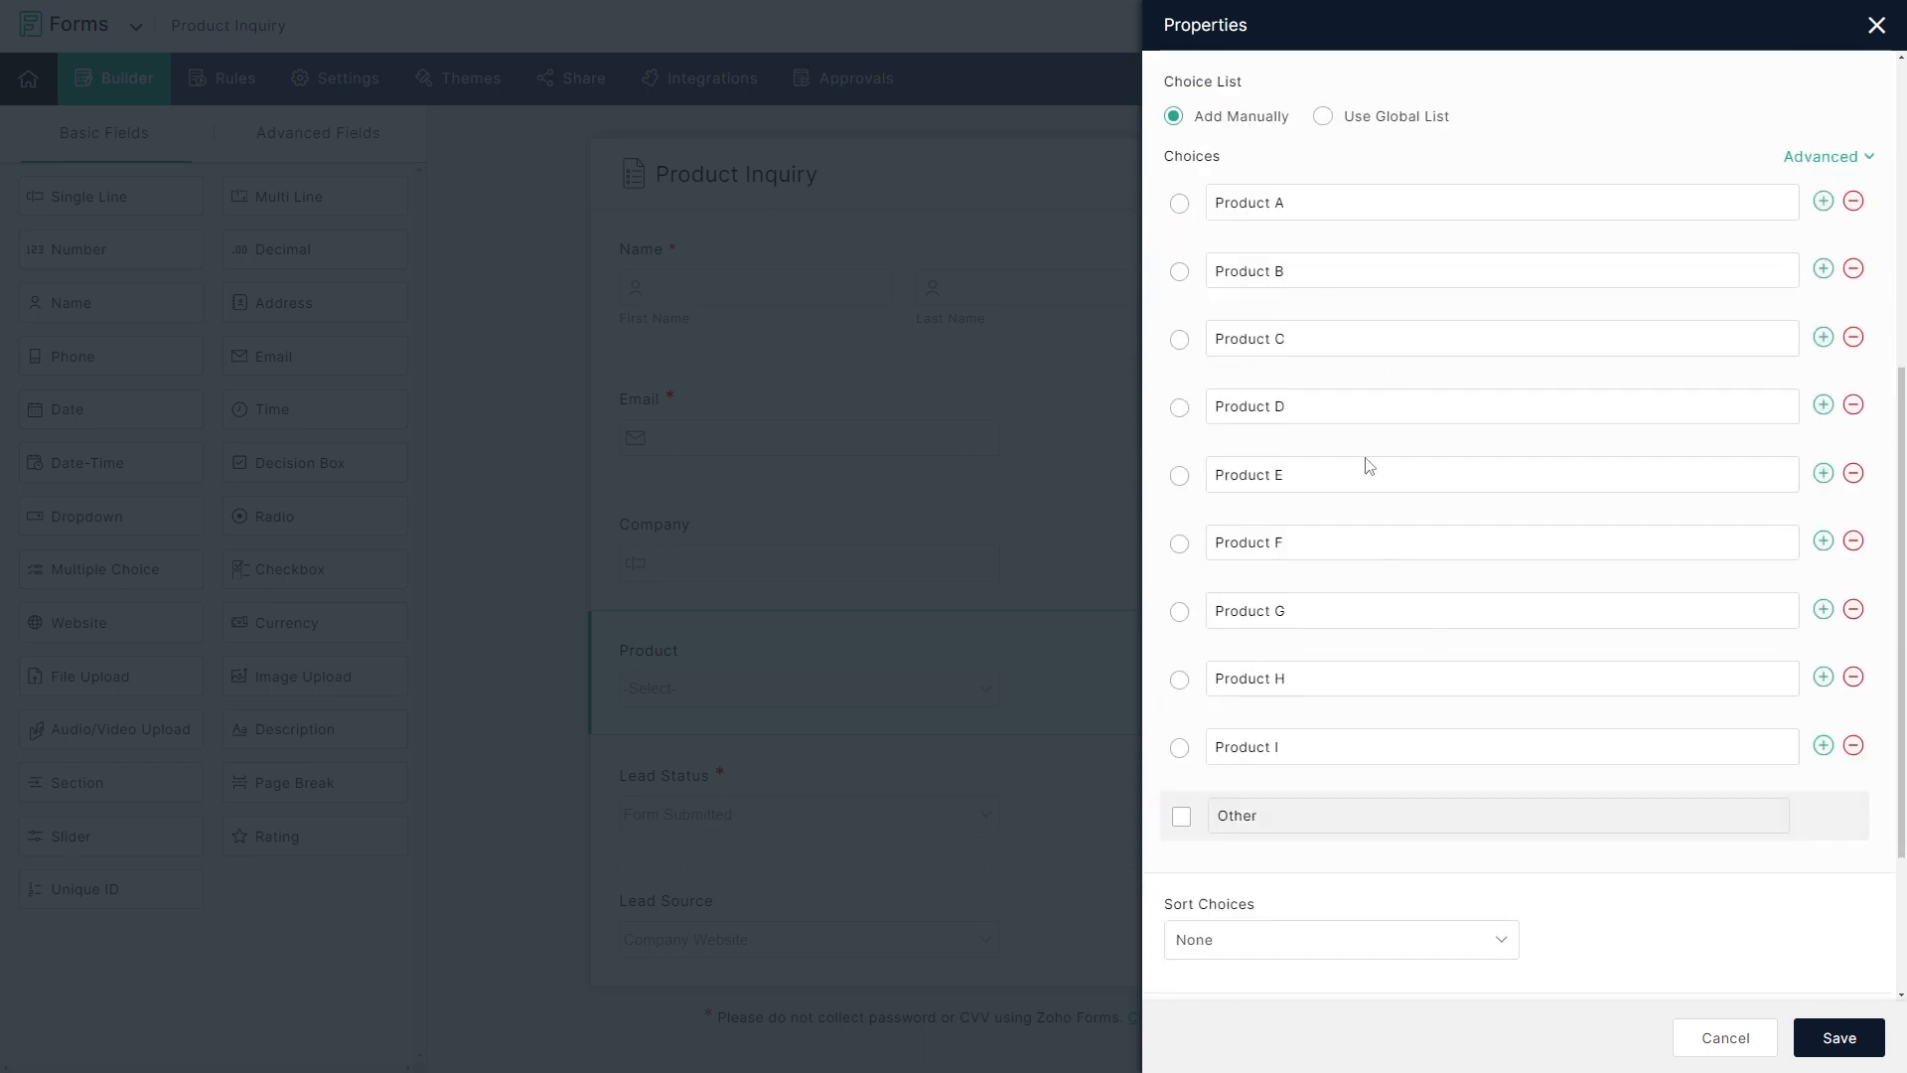
scroll(1415, 656, up, 2)
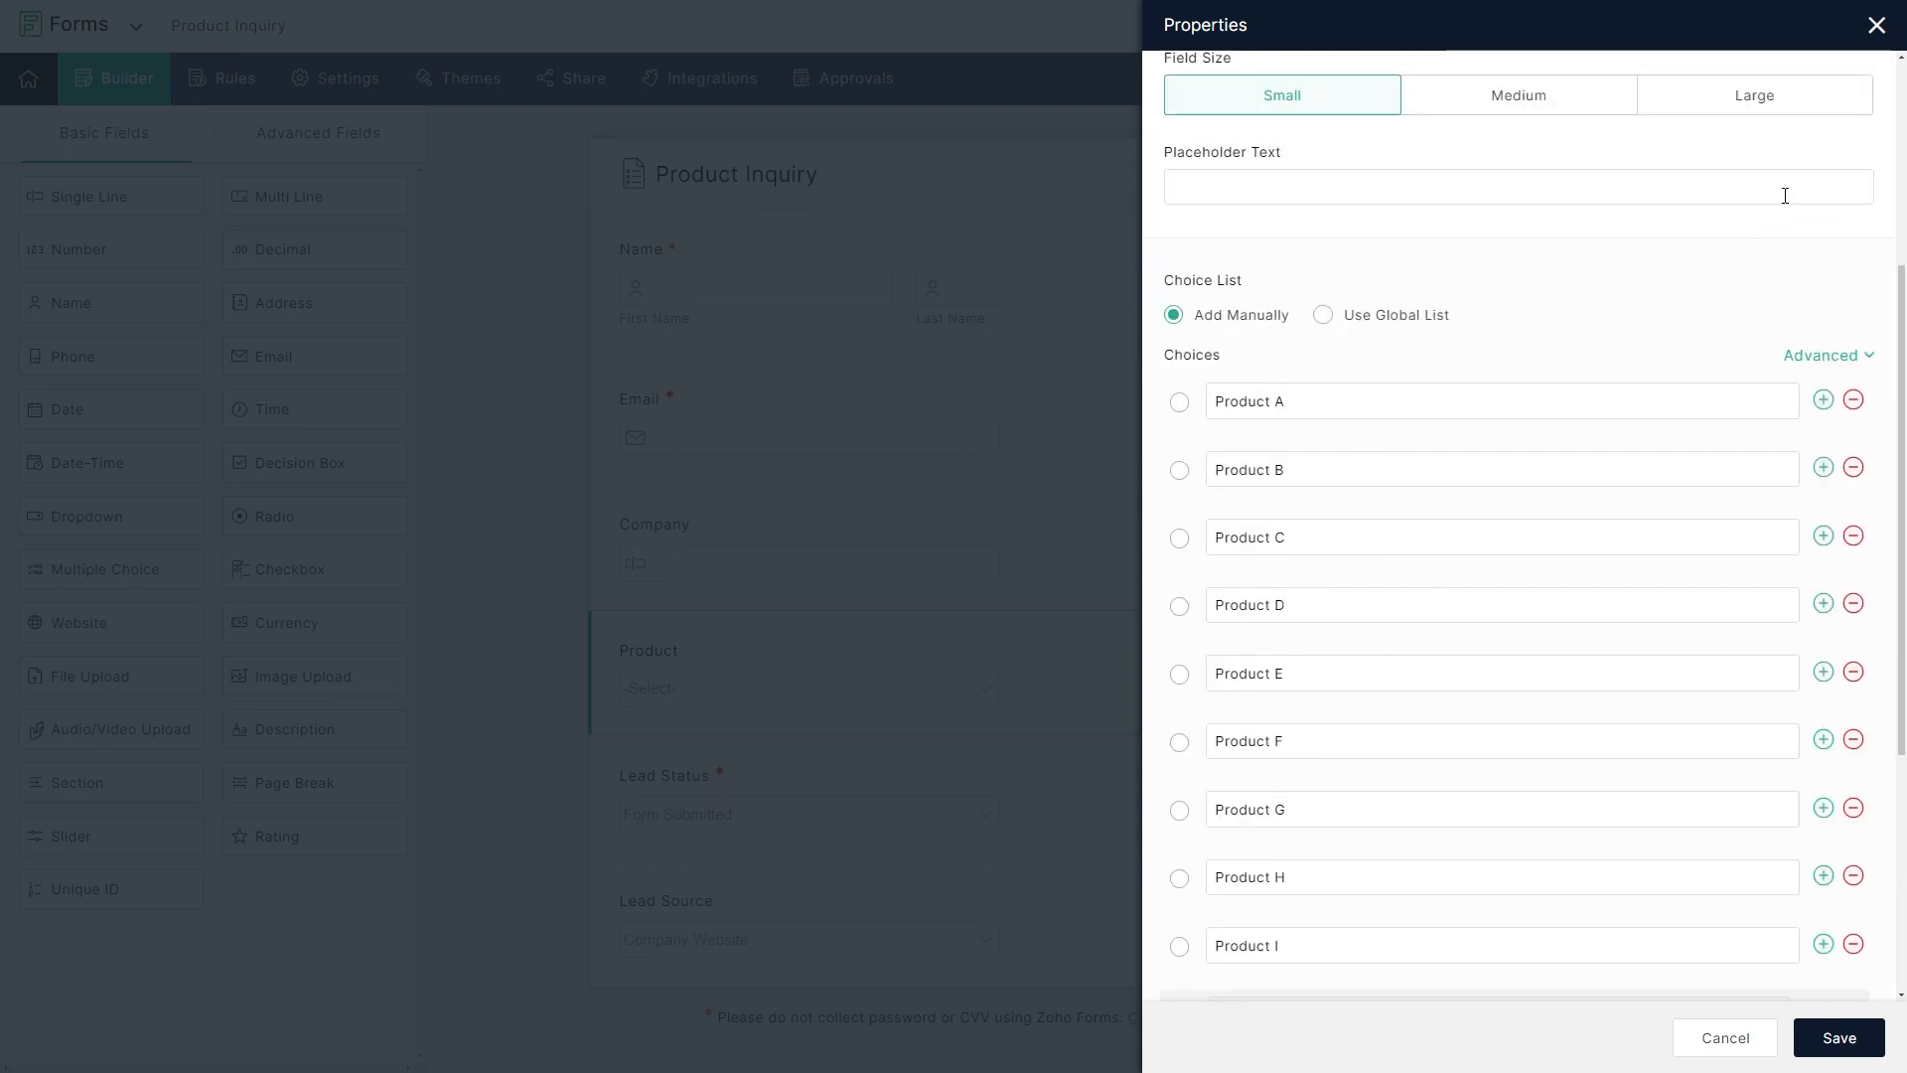
click(1876, 25)
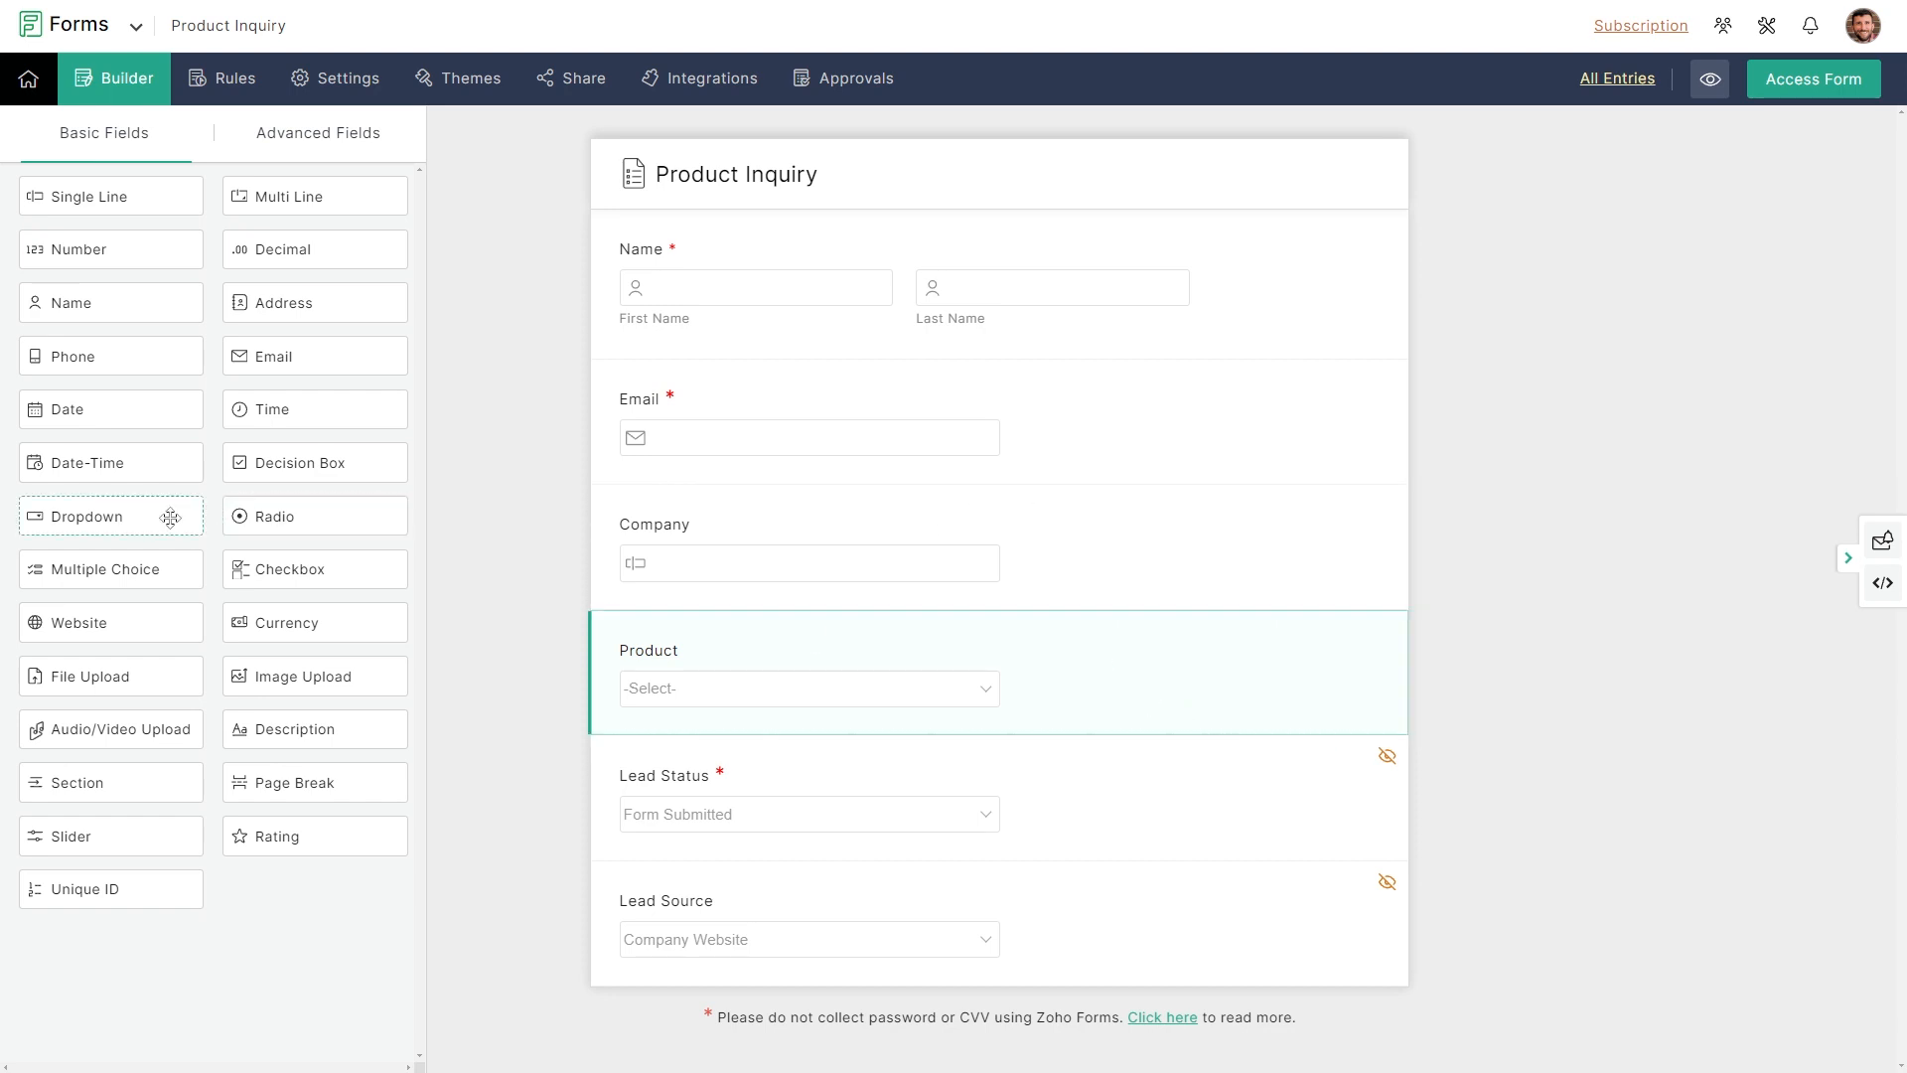
Add a Dropdown field between Company and Product, labelled "What type of product are you interested in?".
drag(133, 516, 834, 647)
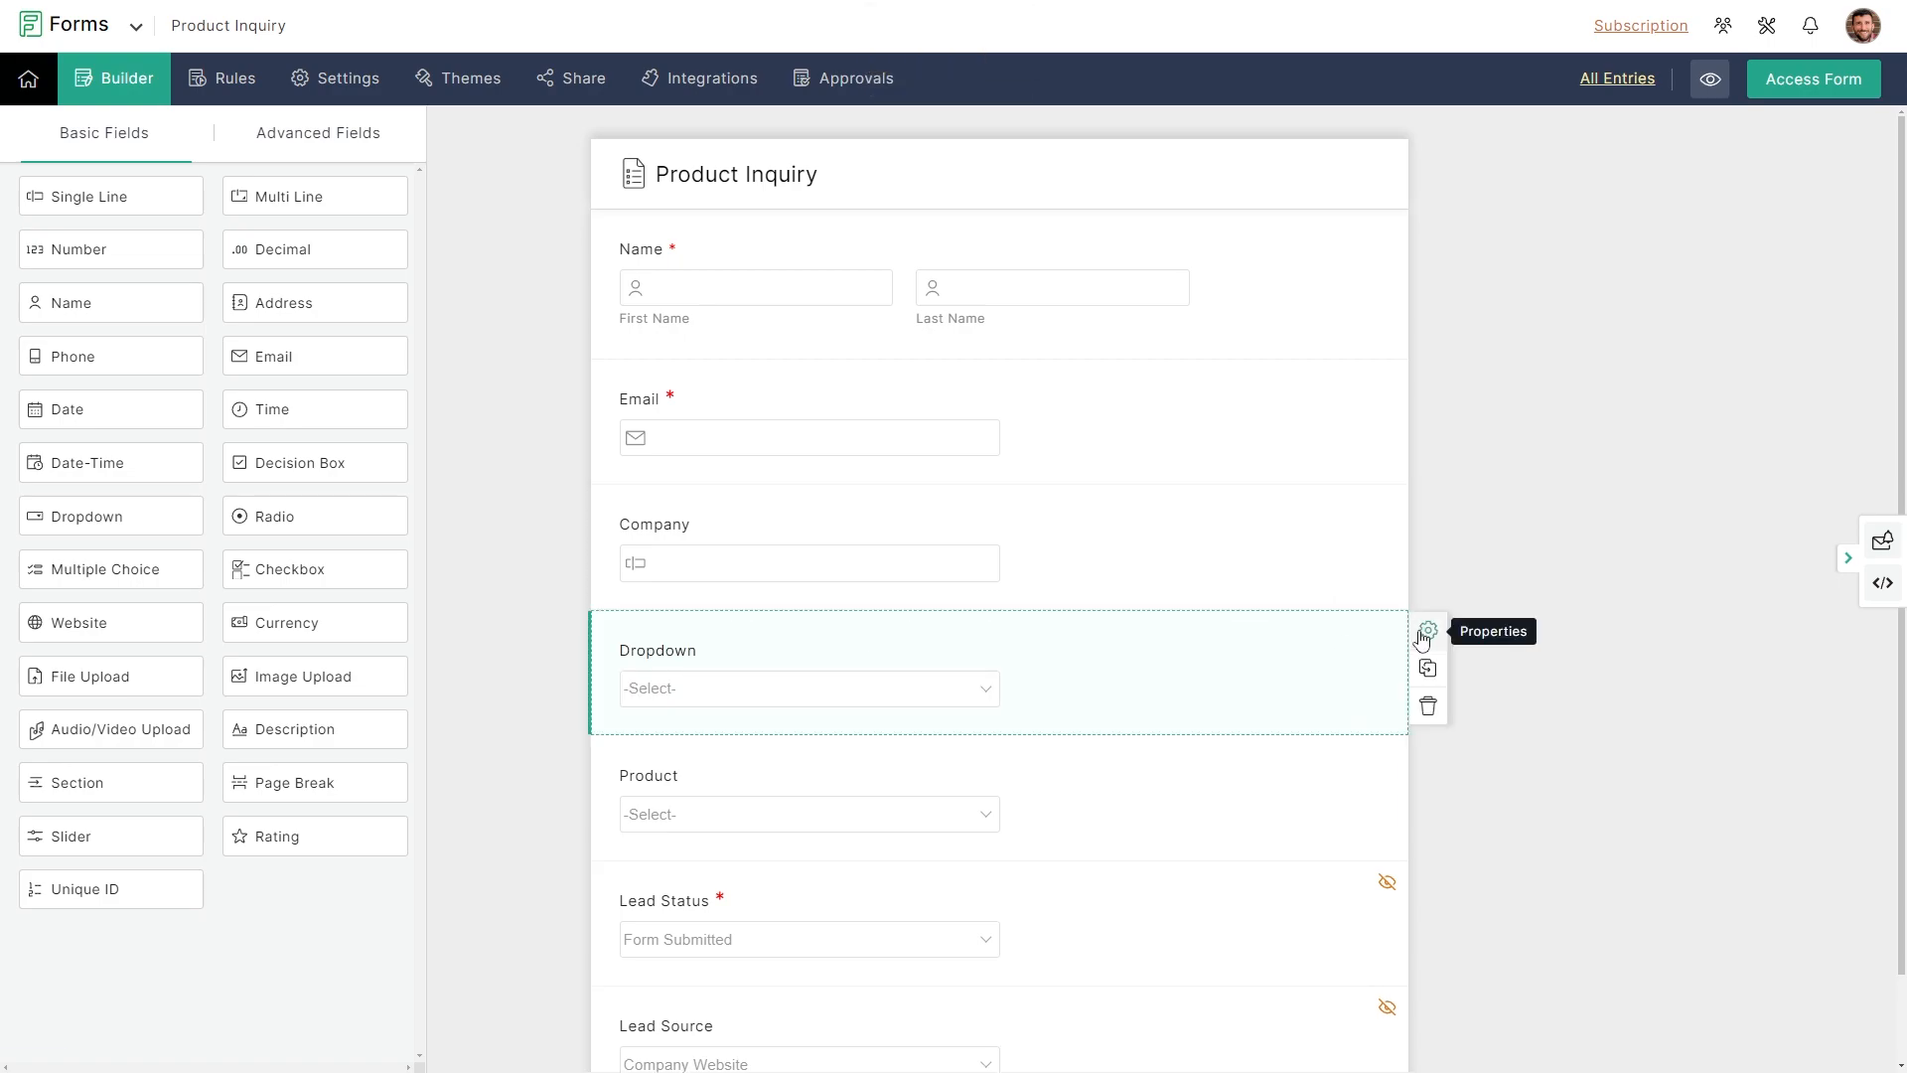
click(1428, 630)
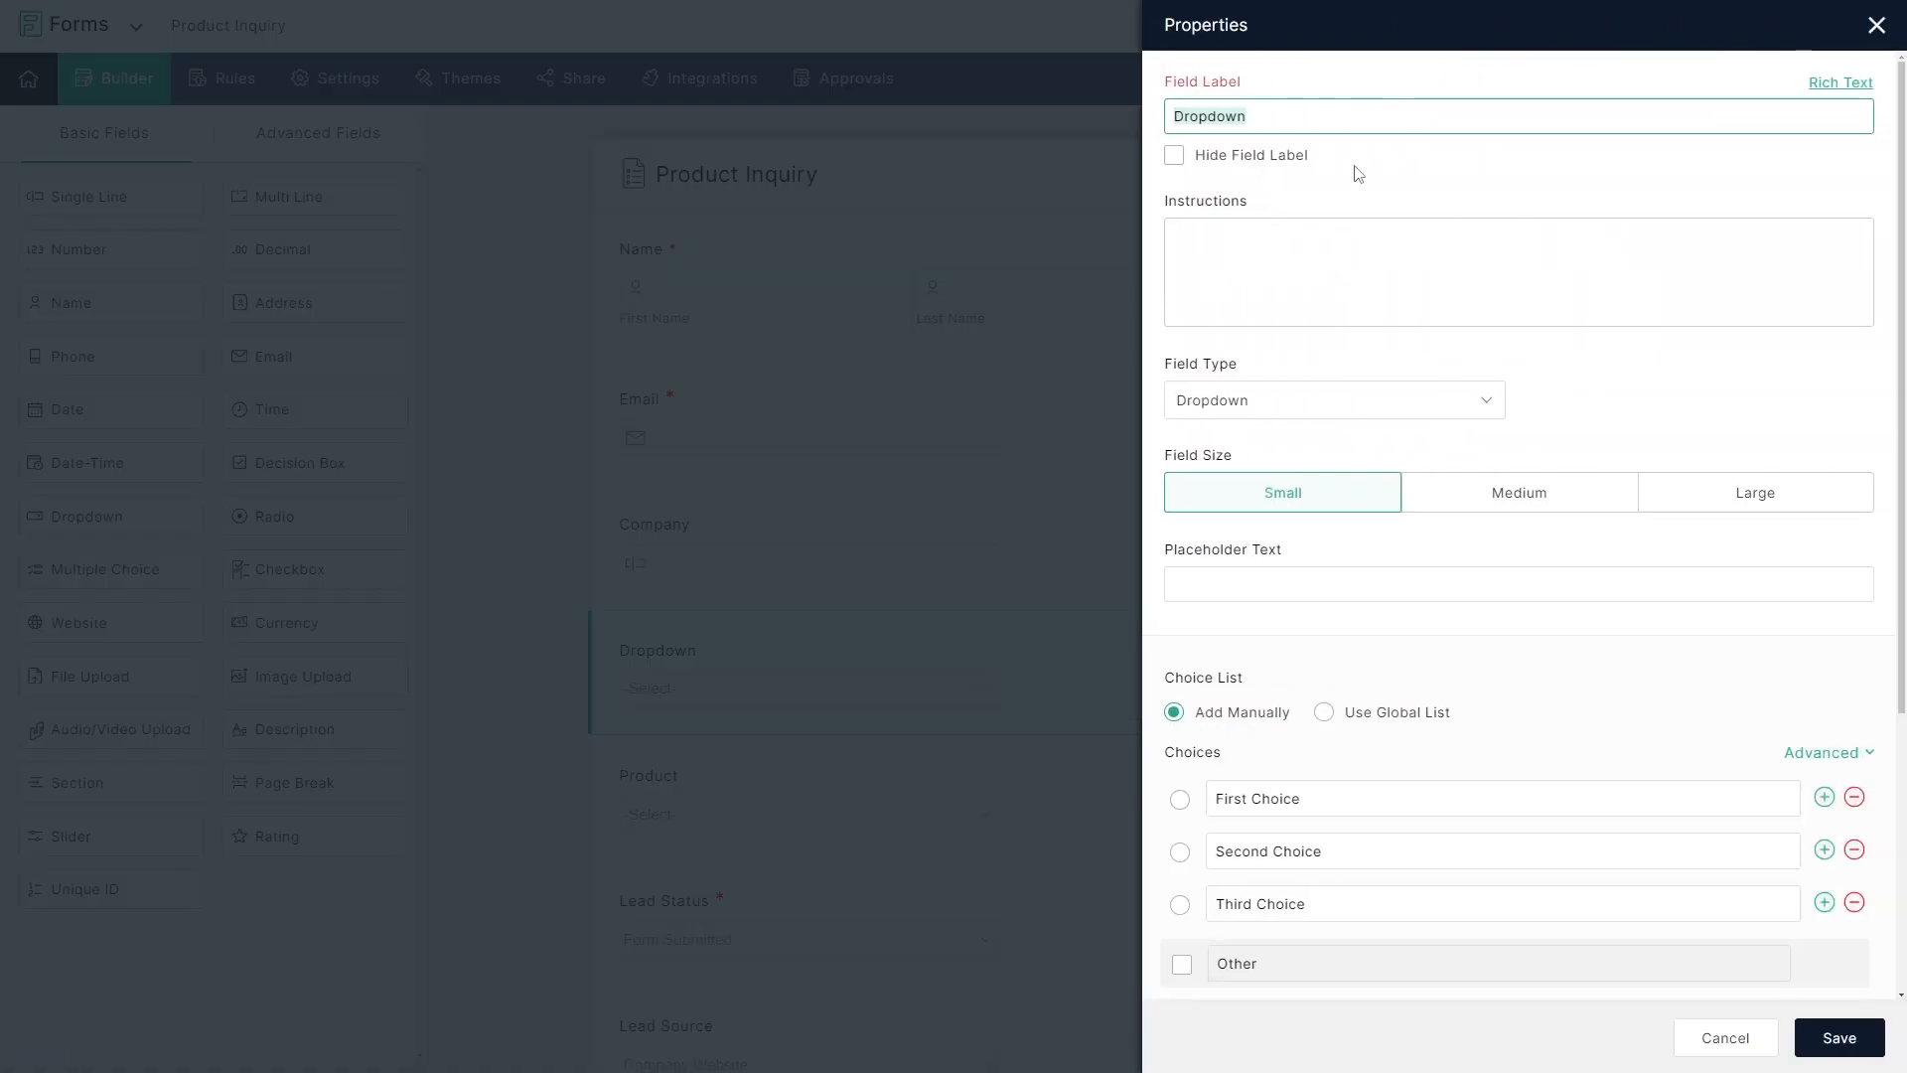
text(What type of p)
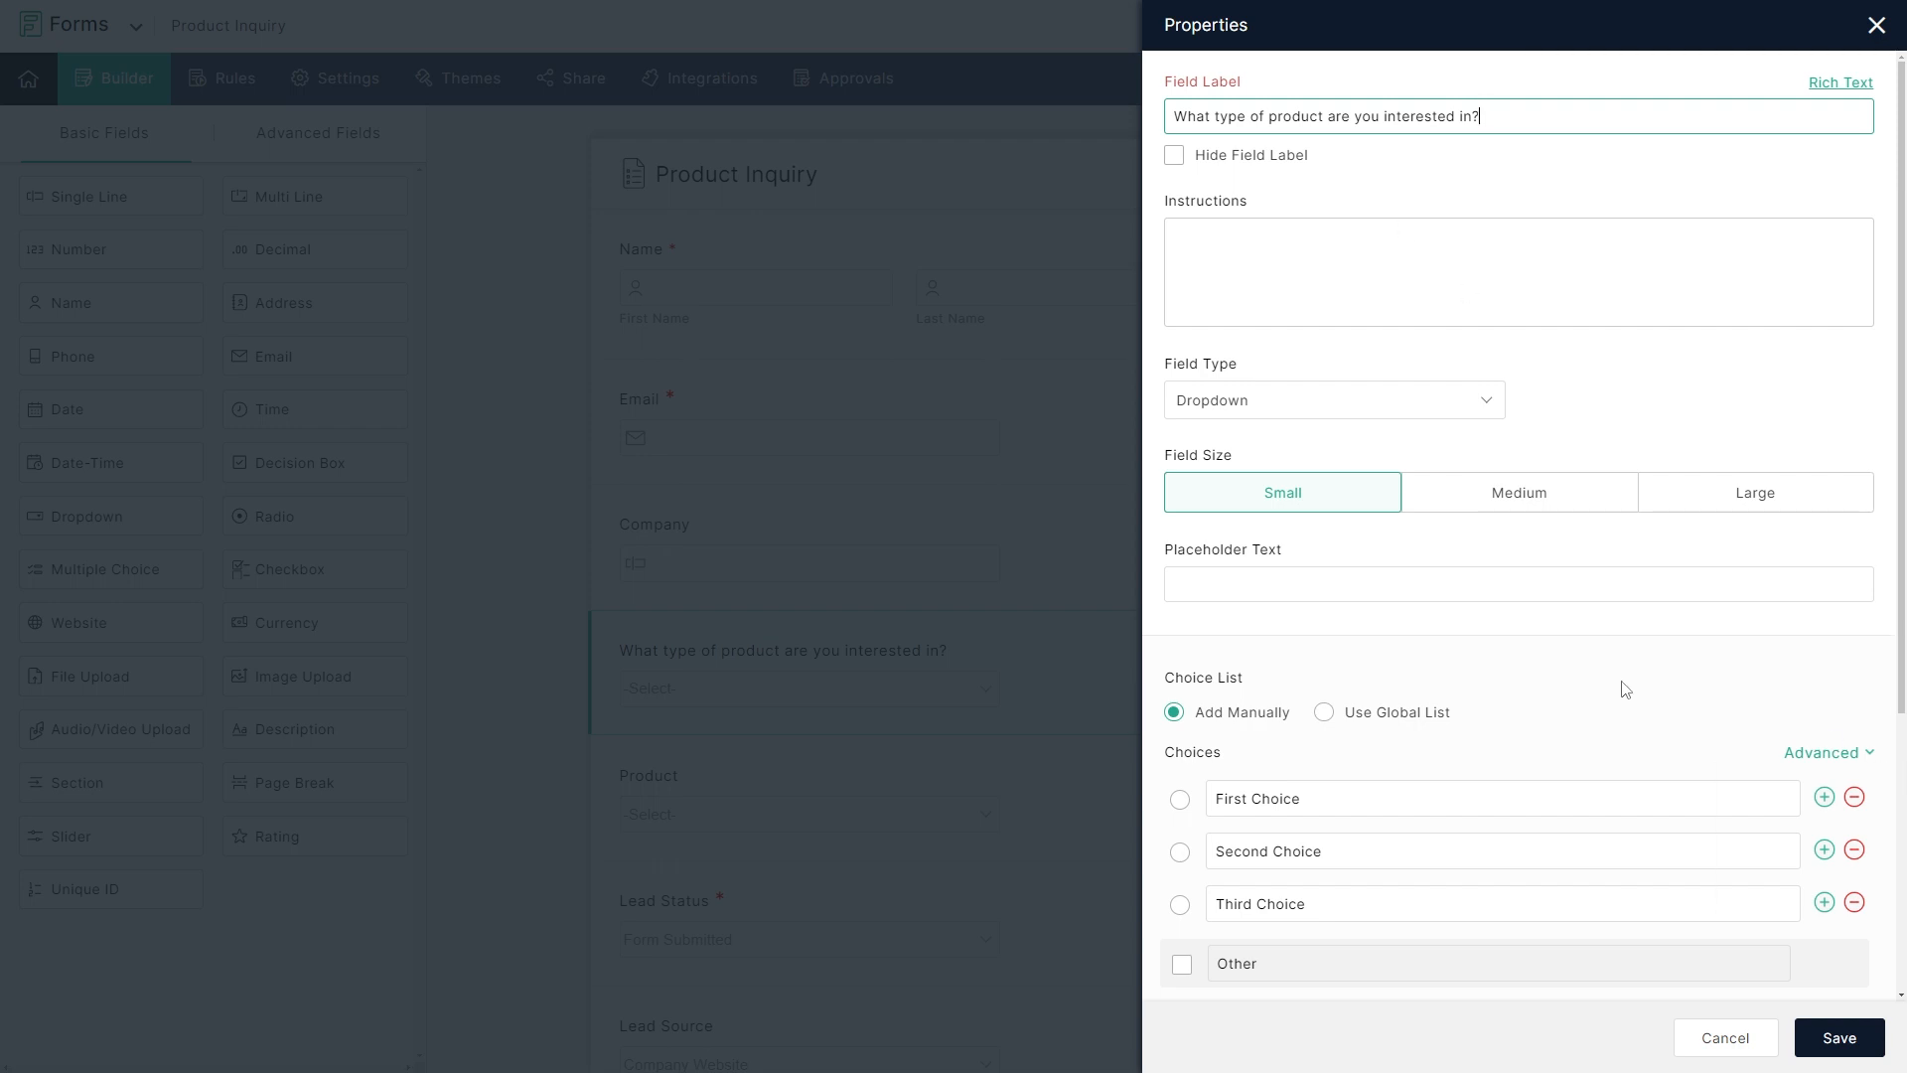
Set the new dropdown's three choices to Category A, Category B and Category C, and save the field properties.
scroll(1572, 705, down, 2)
triple_click(1322, 601)
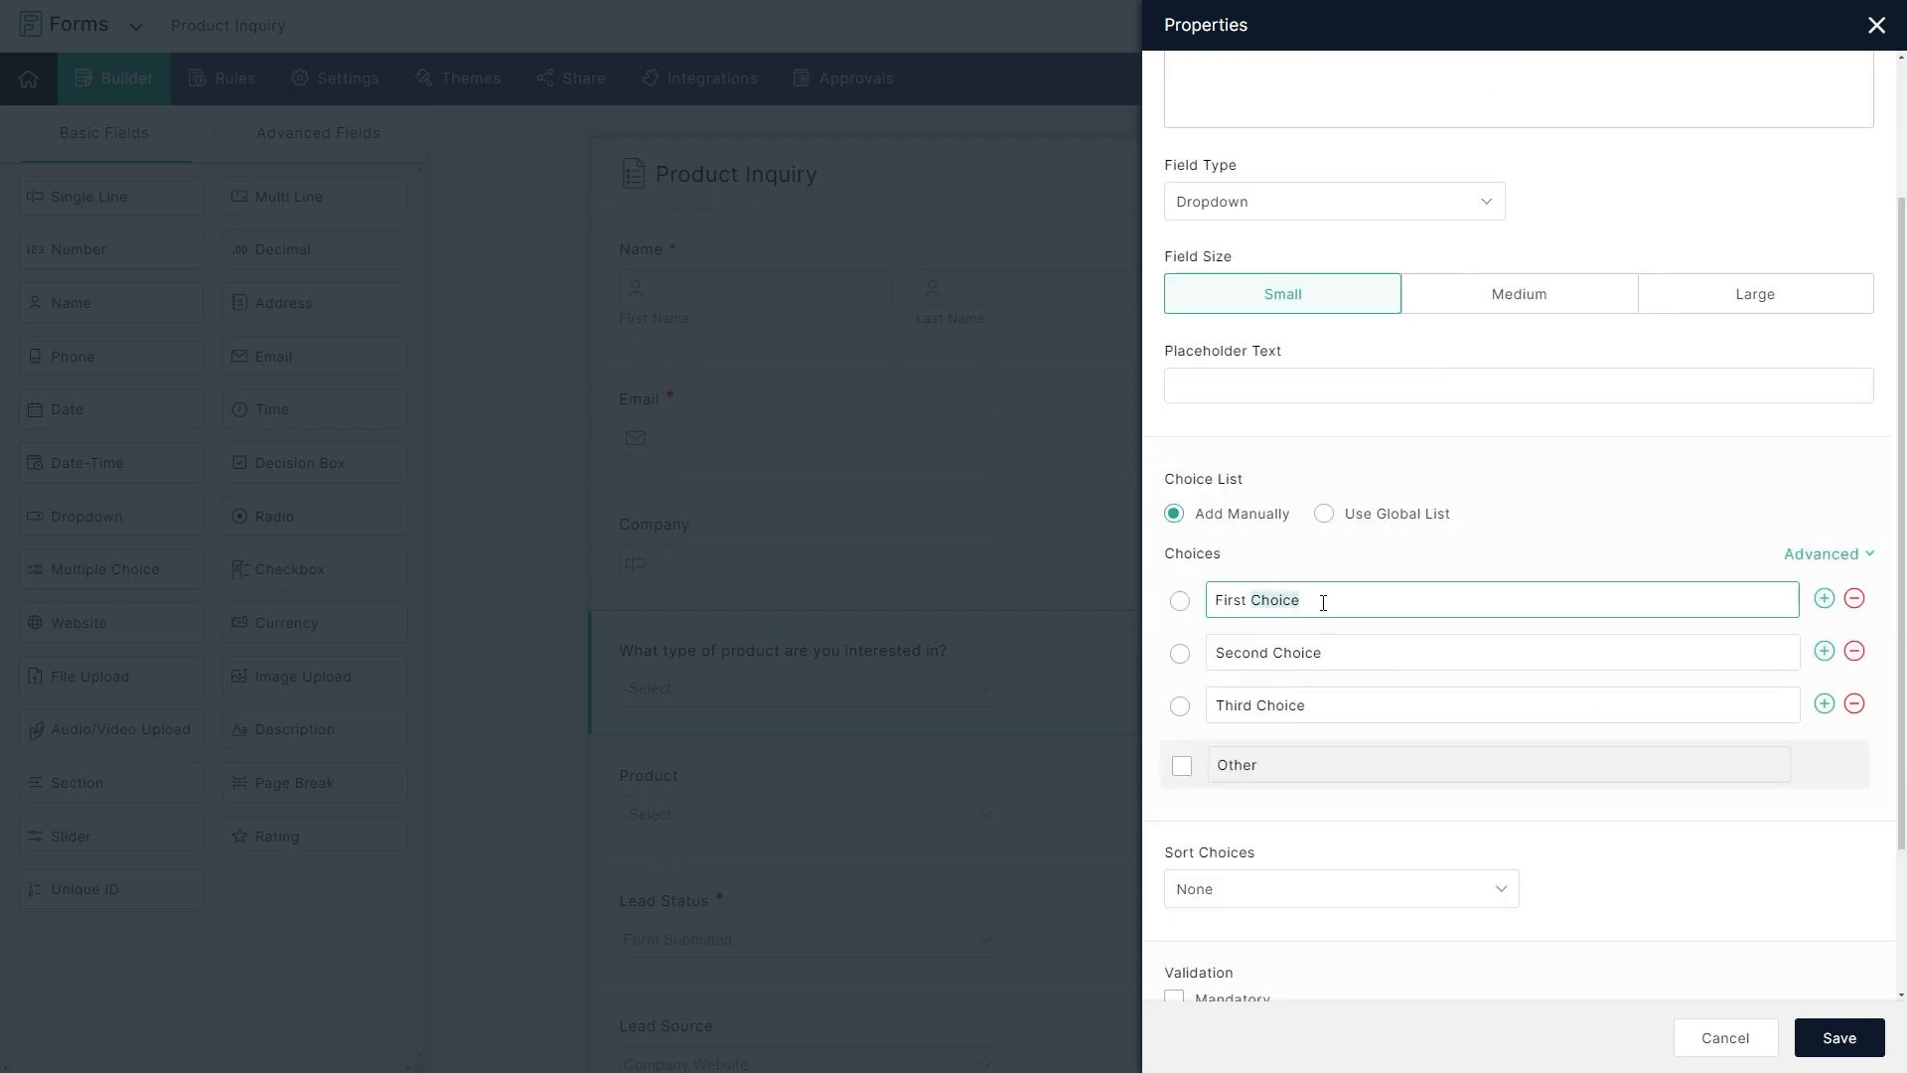
text(Category A)
triple_click(1337, 645)
text(C)
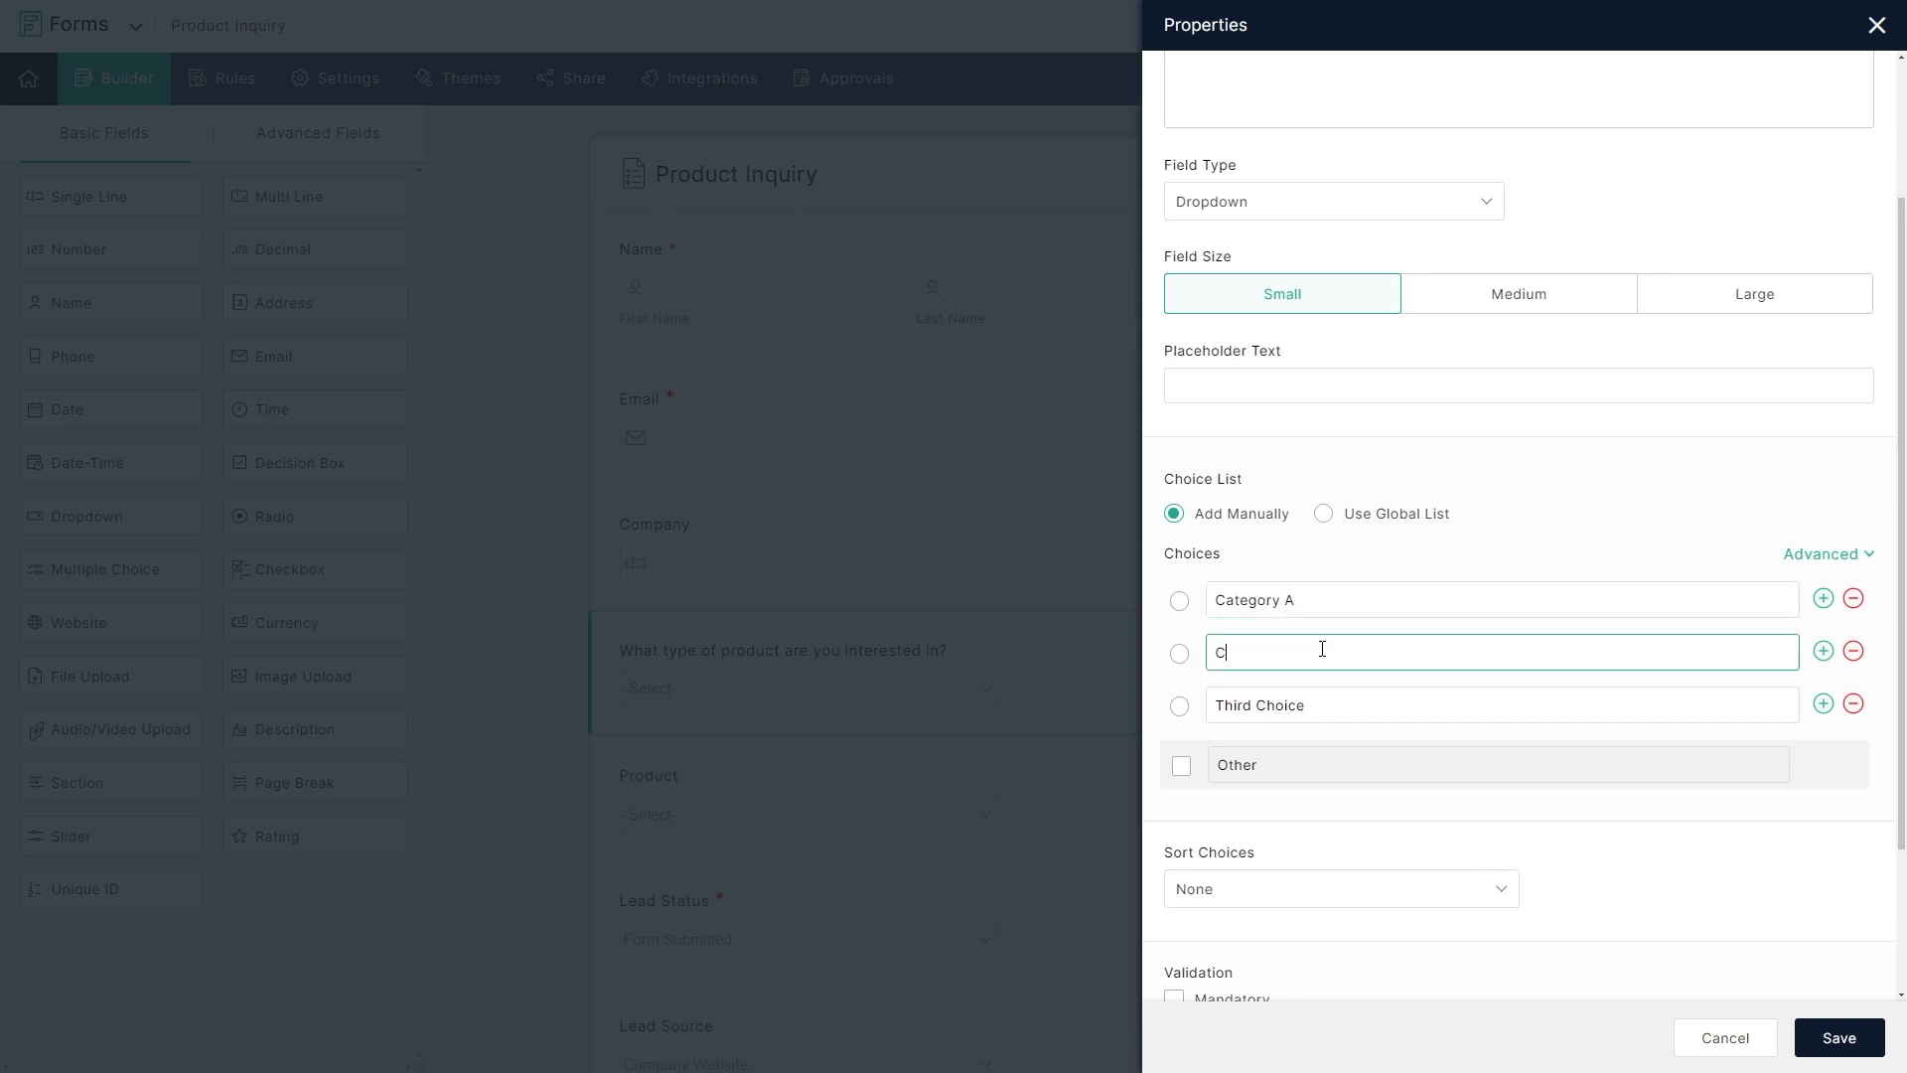
text(ategory B)
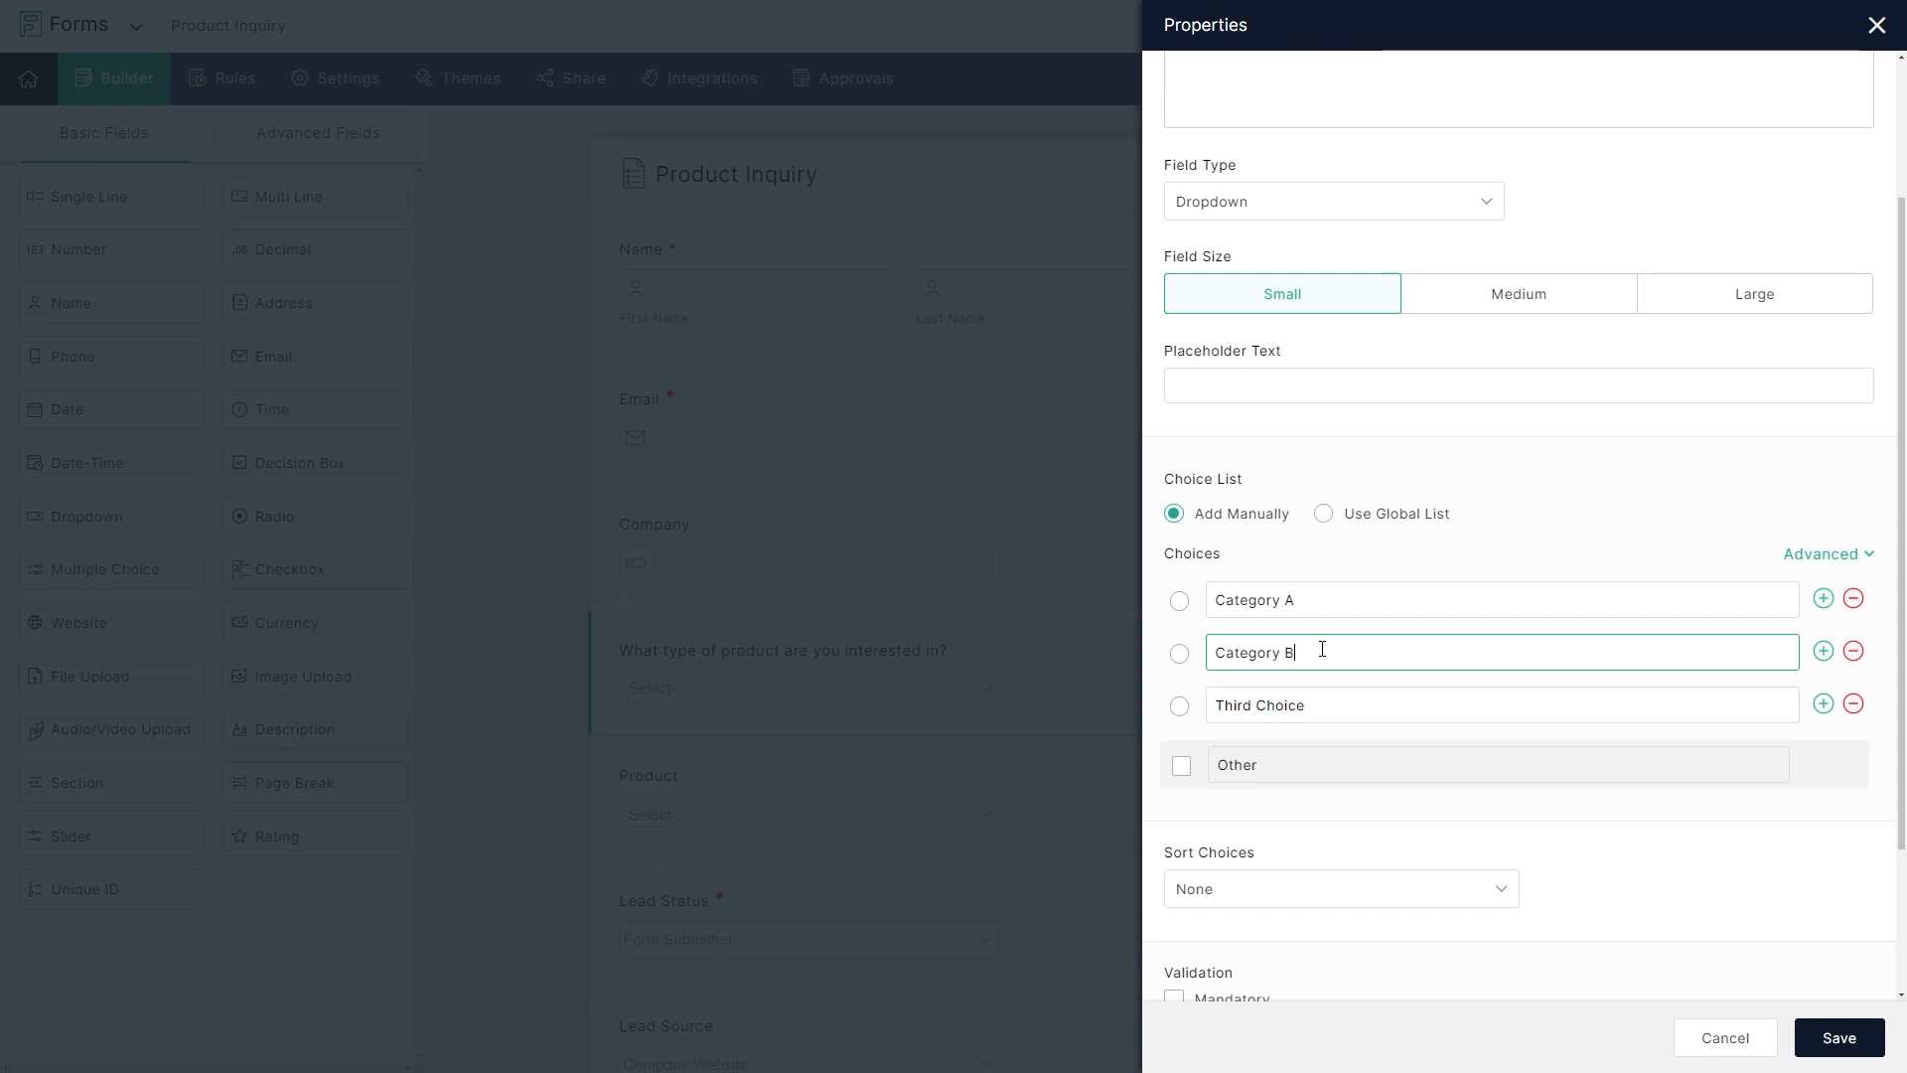
drag(1310, 647, 1196, 663)
key(ctrl+c)
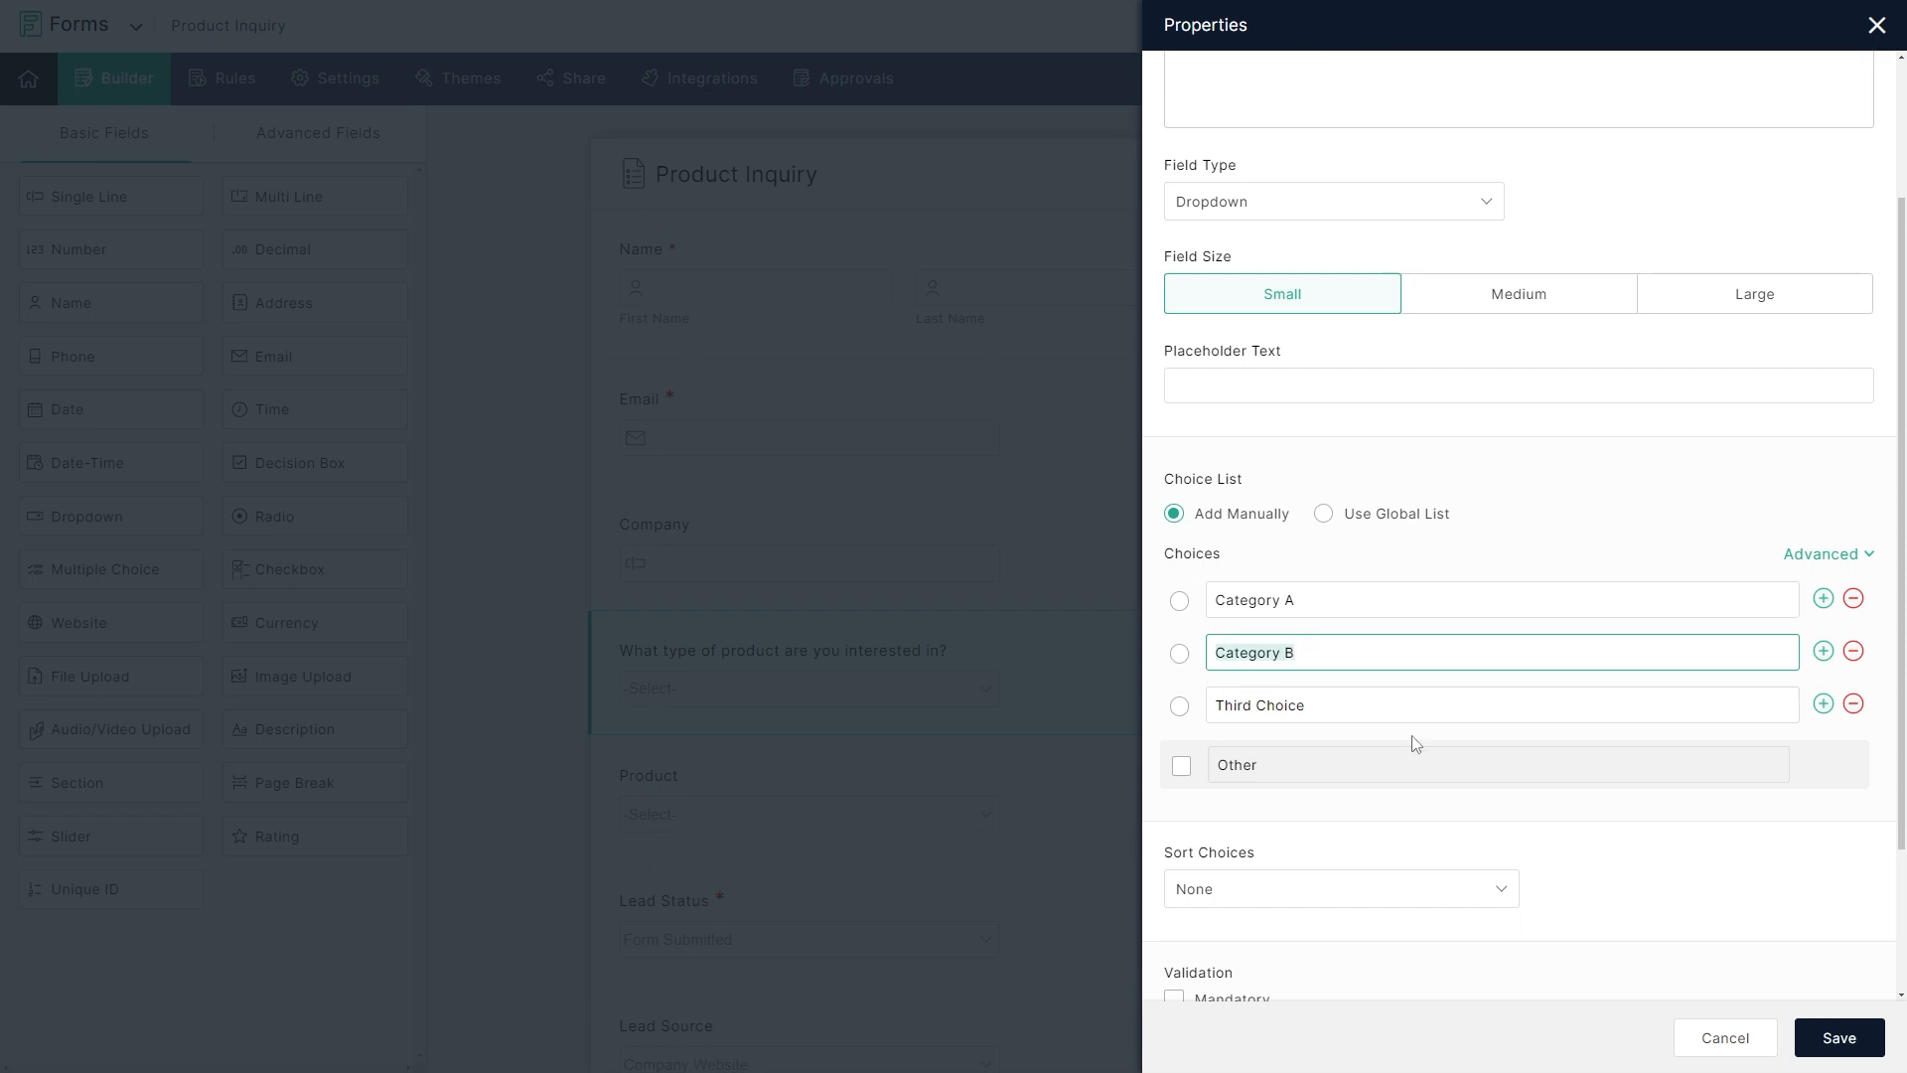
drag(1342, 712, 1205, 710)
key(ctrl+v)
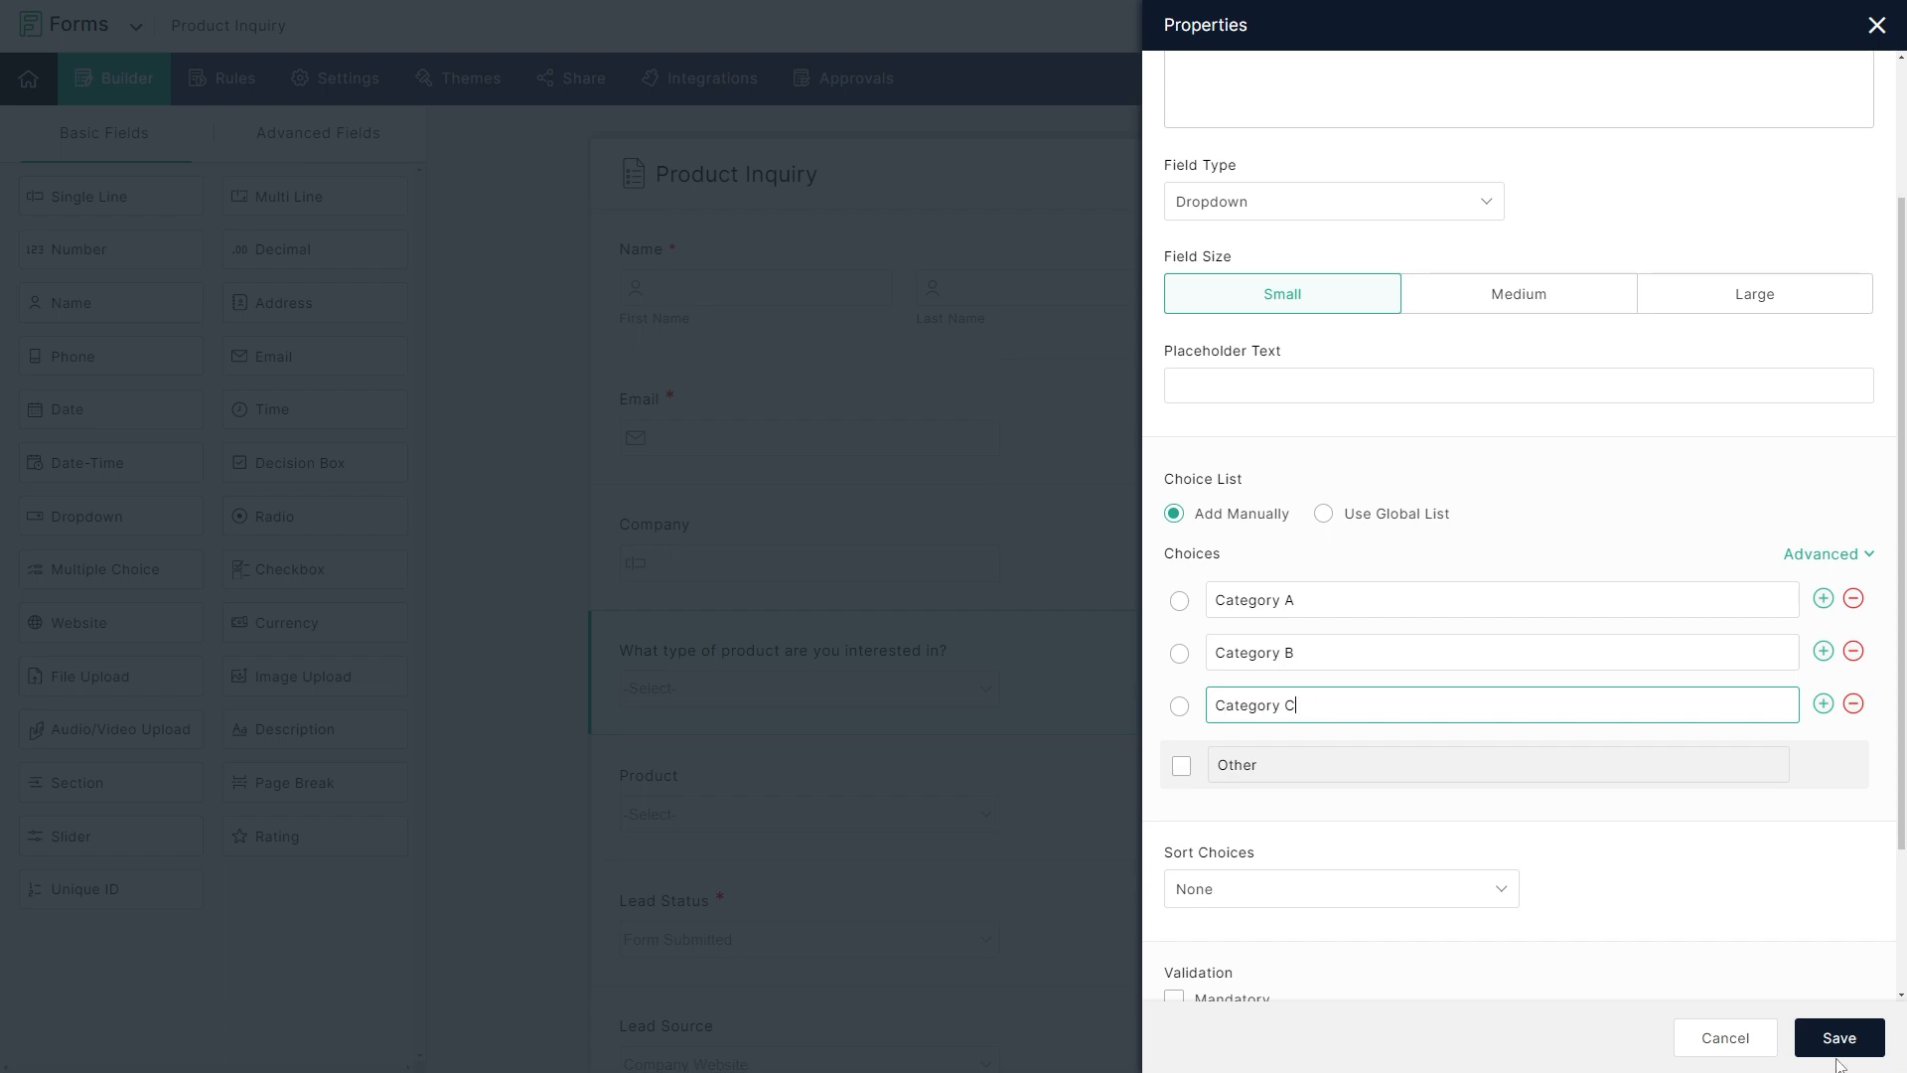
click(1807, 1036)
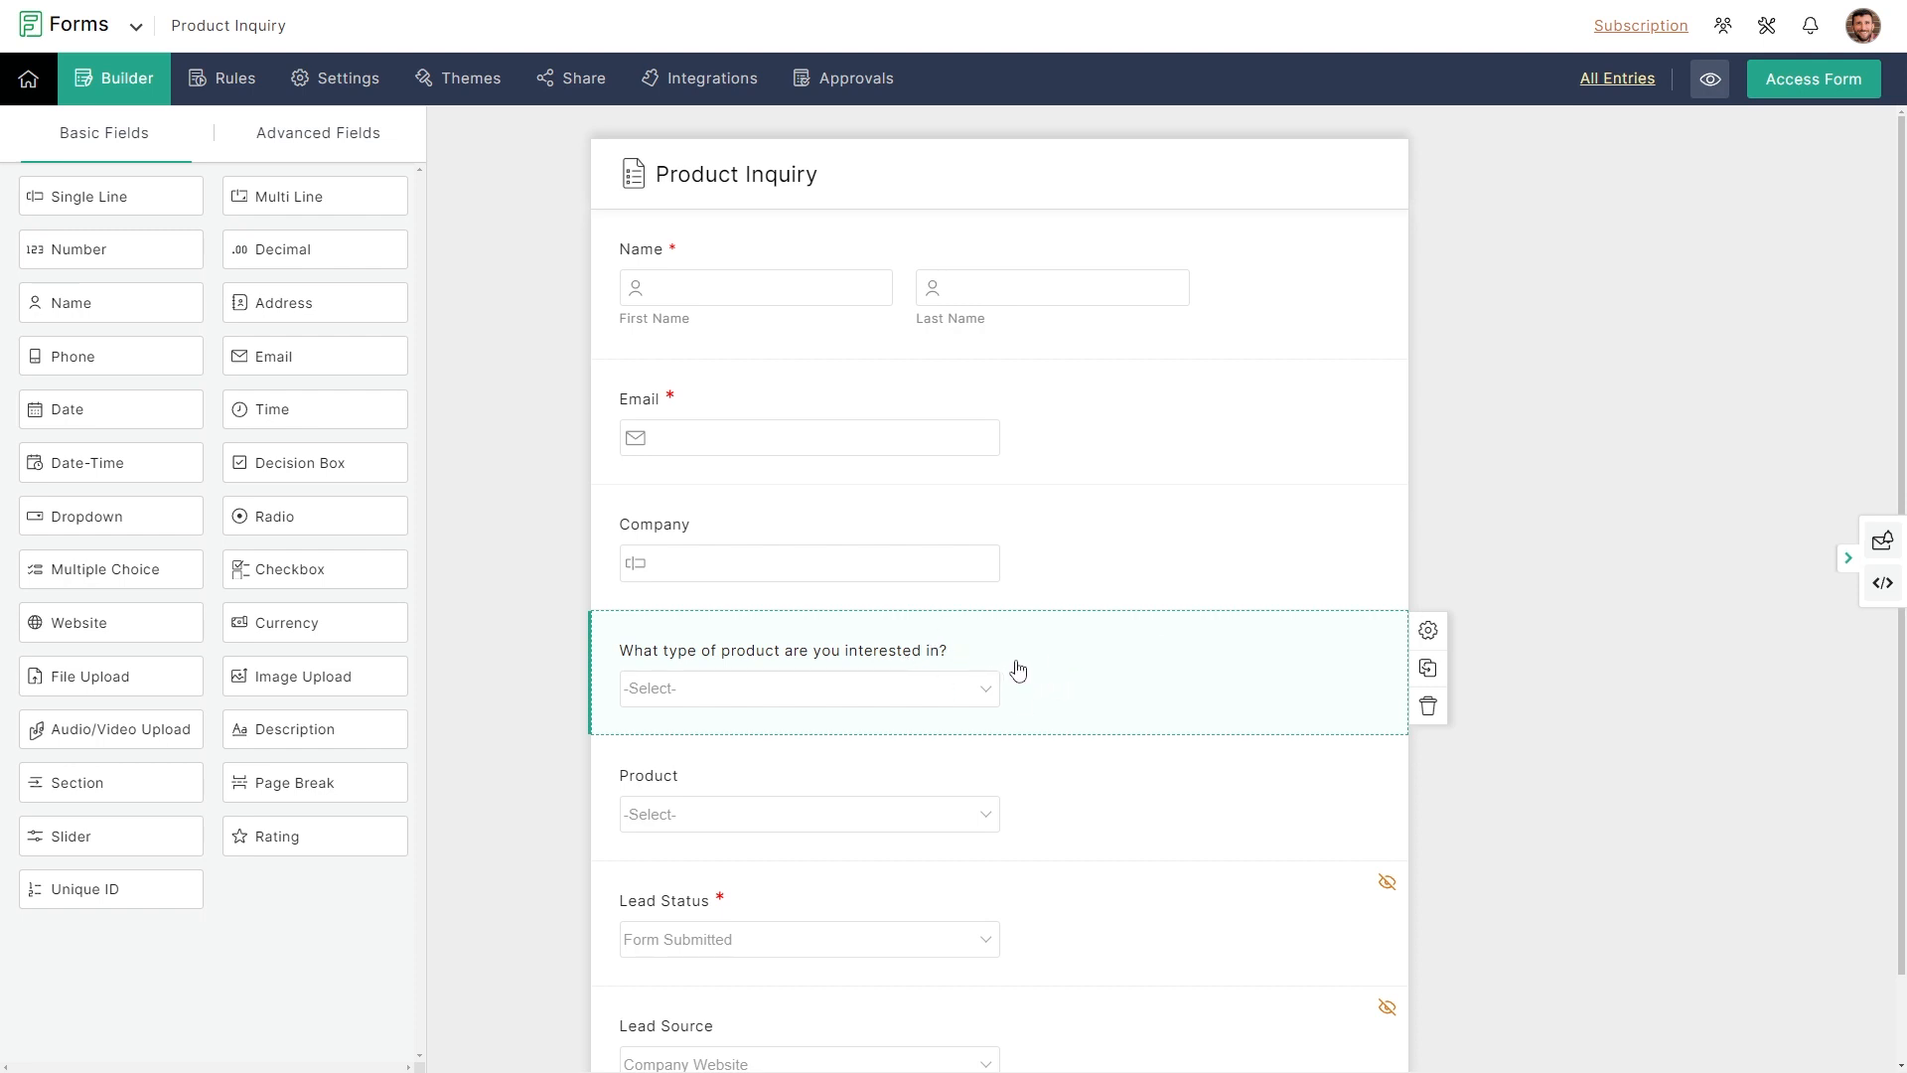
Group the Product field's choices under a group named Category A and copy that group's choices.
click(1349, 775)
scroll(1500, 725, down, 1)
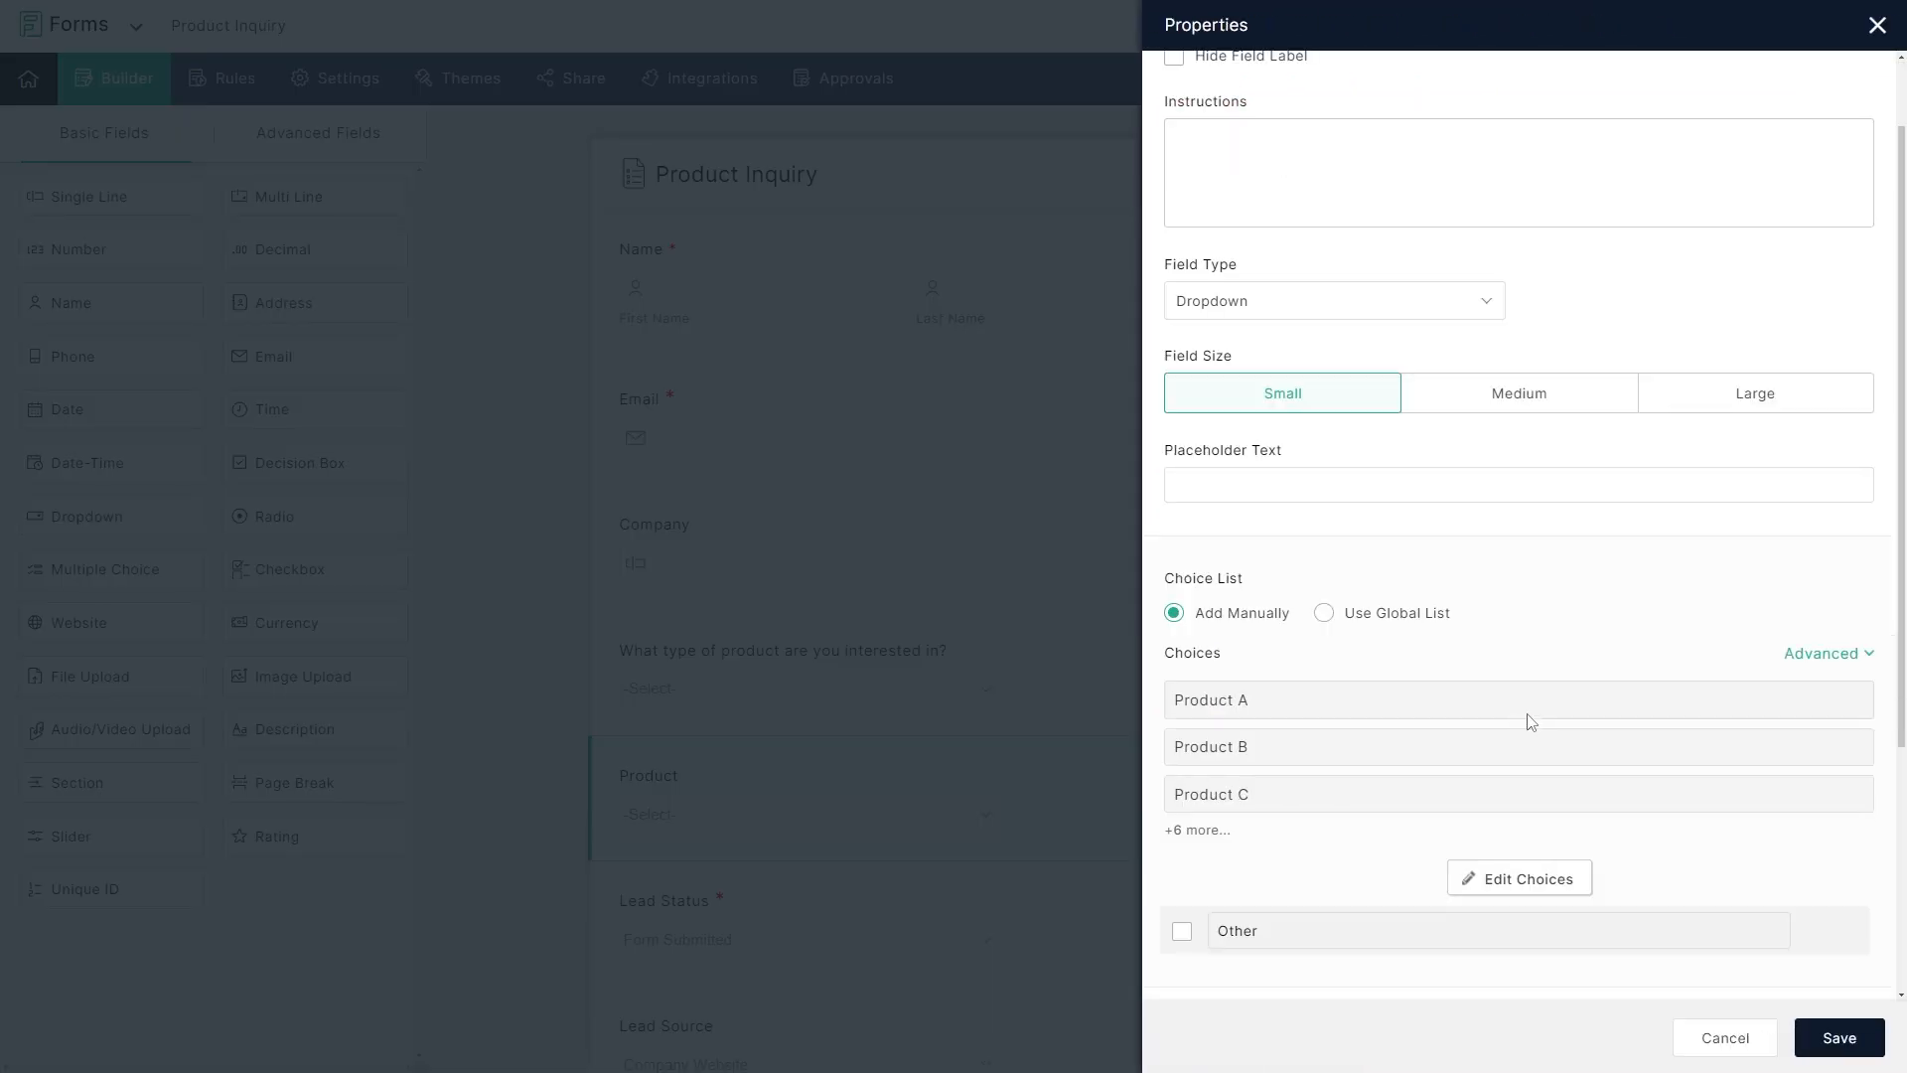
click(1792, 656)
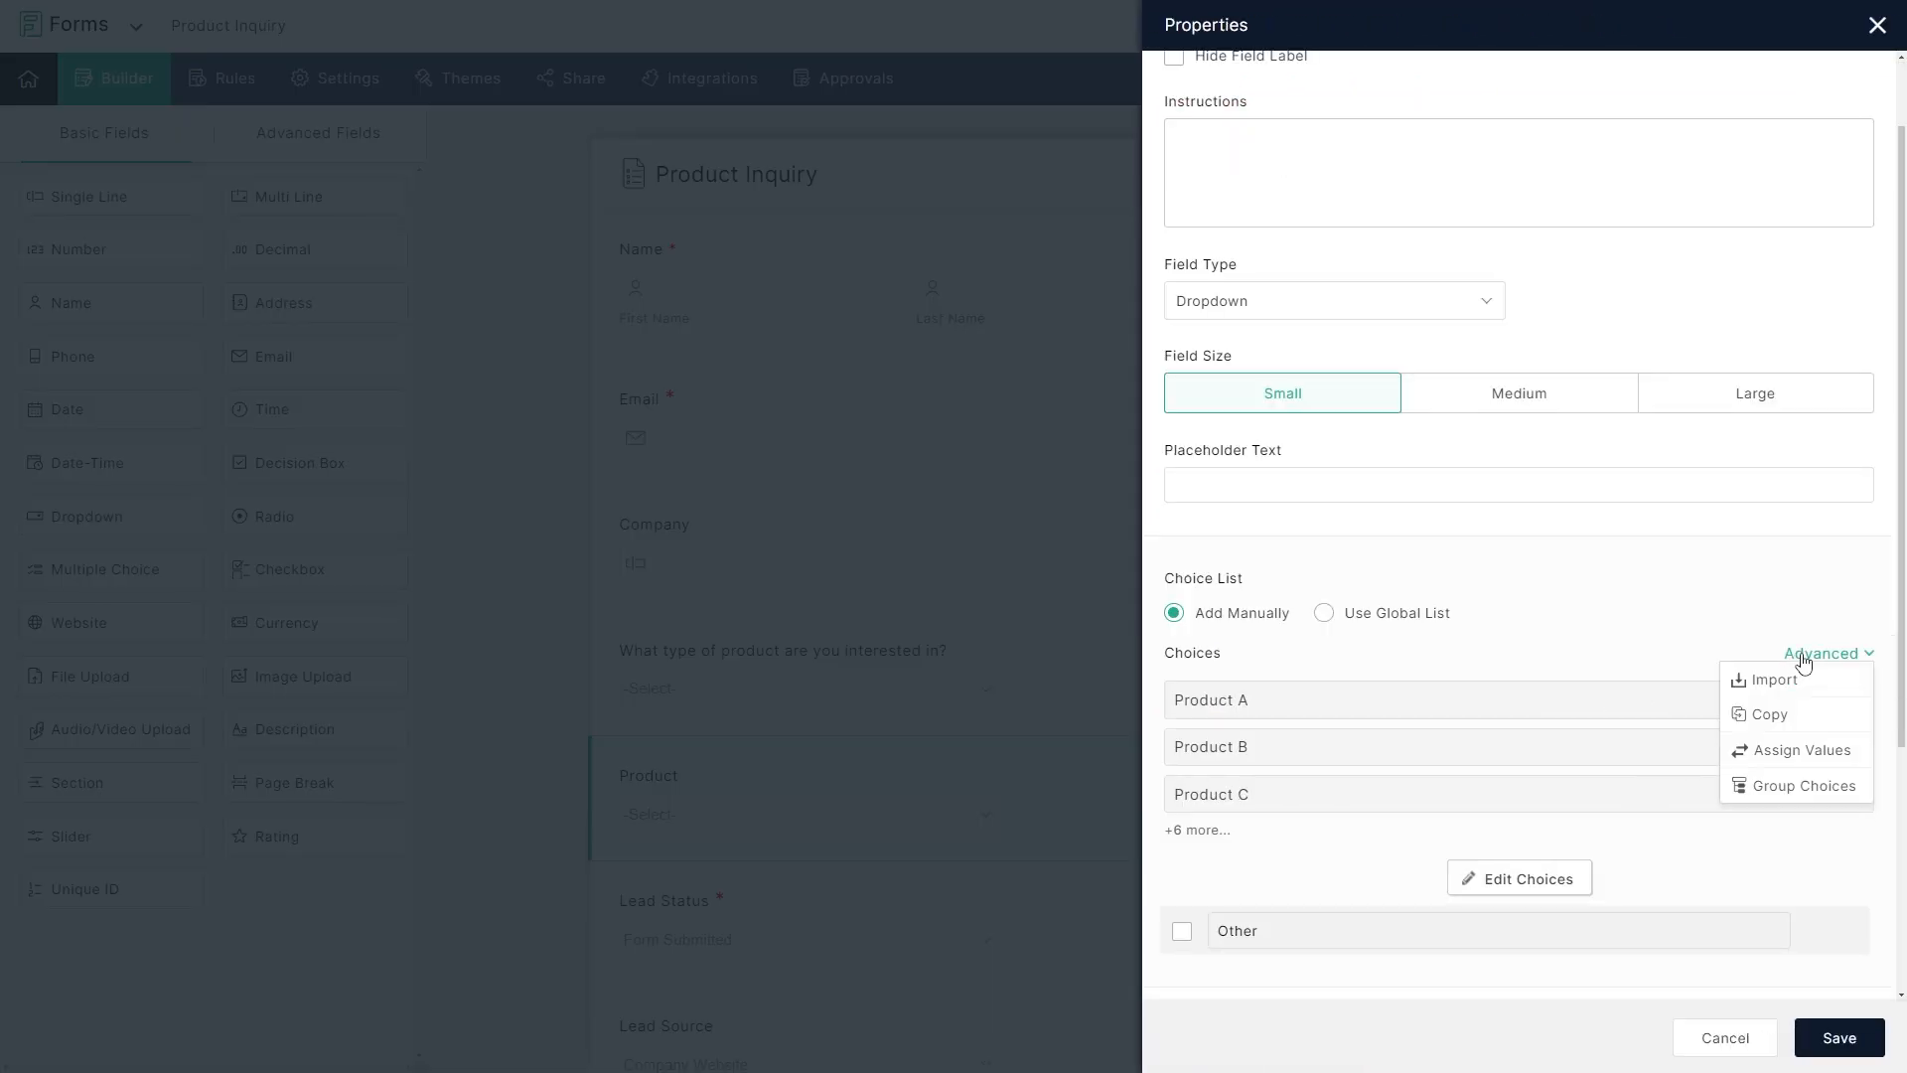
click(1776, 791)
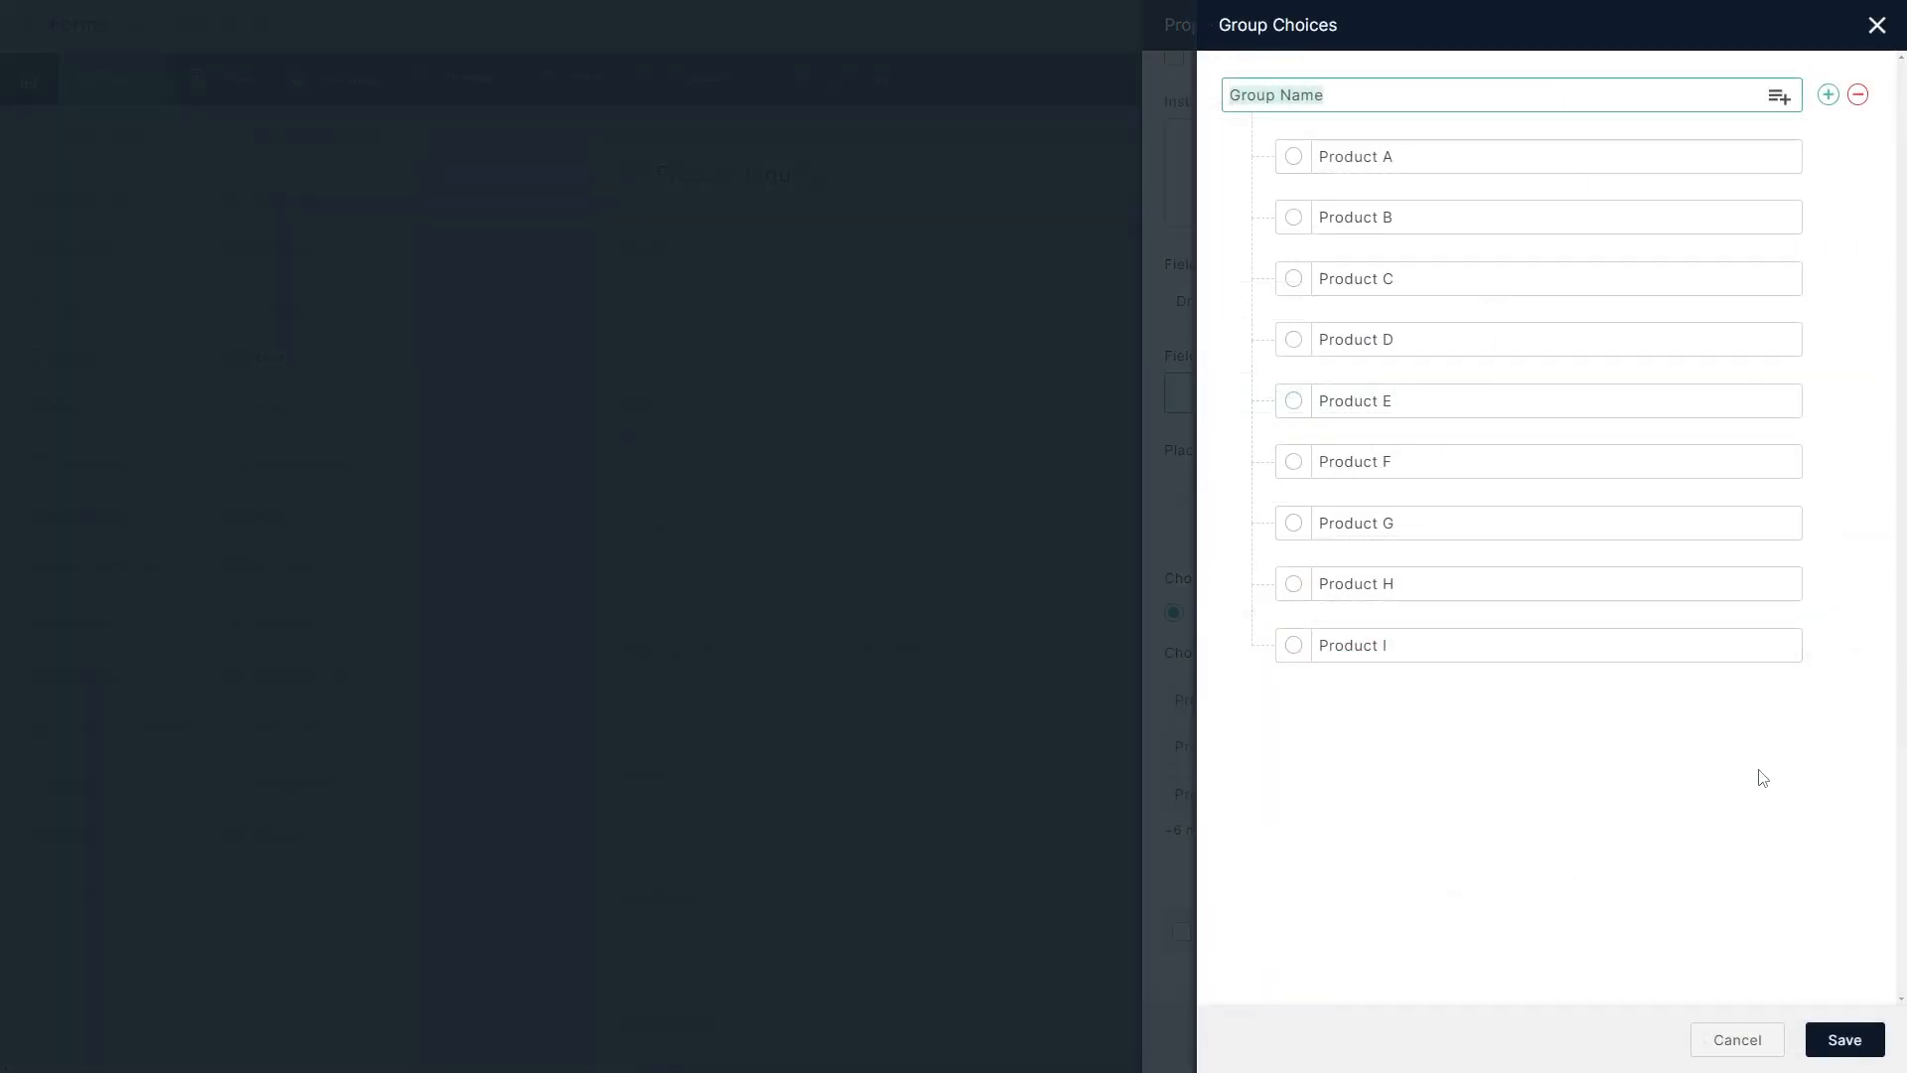
text(Category A)
click(1745, 99)
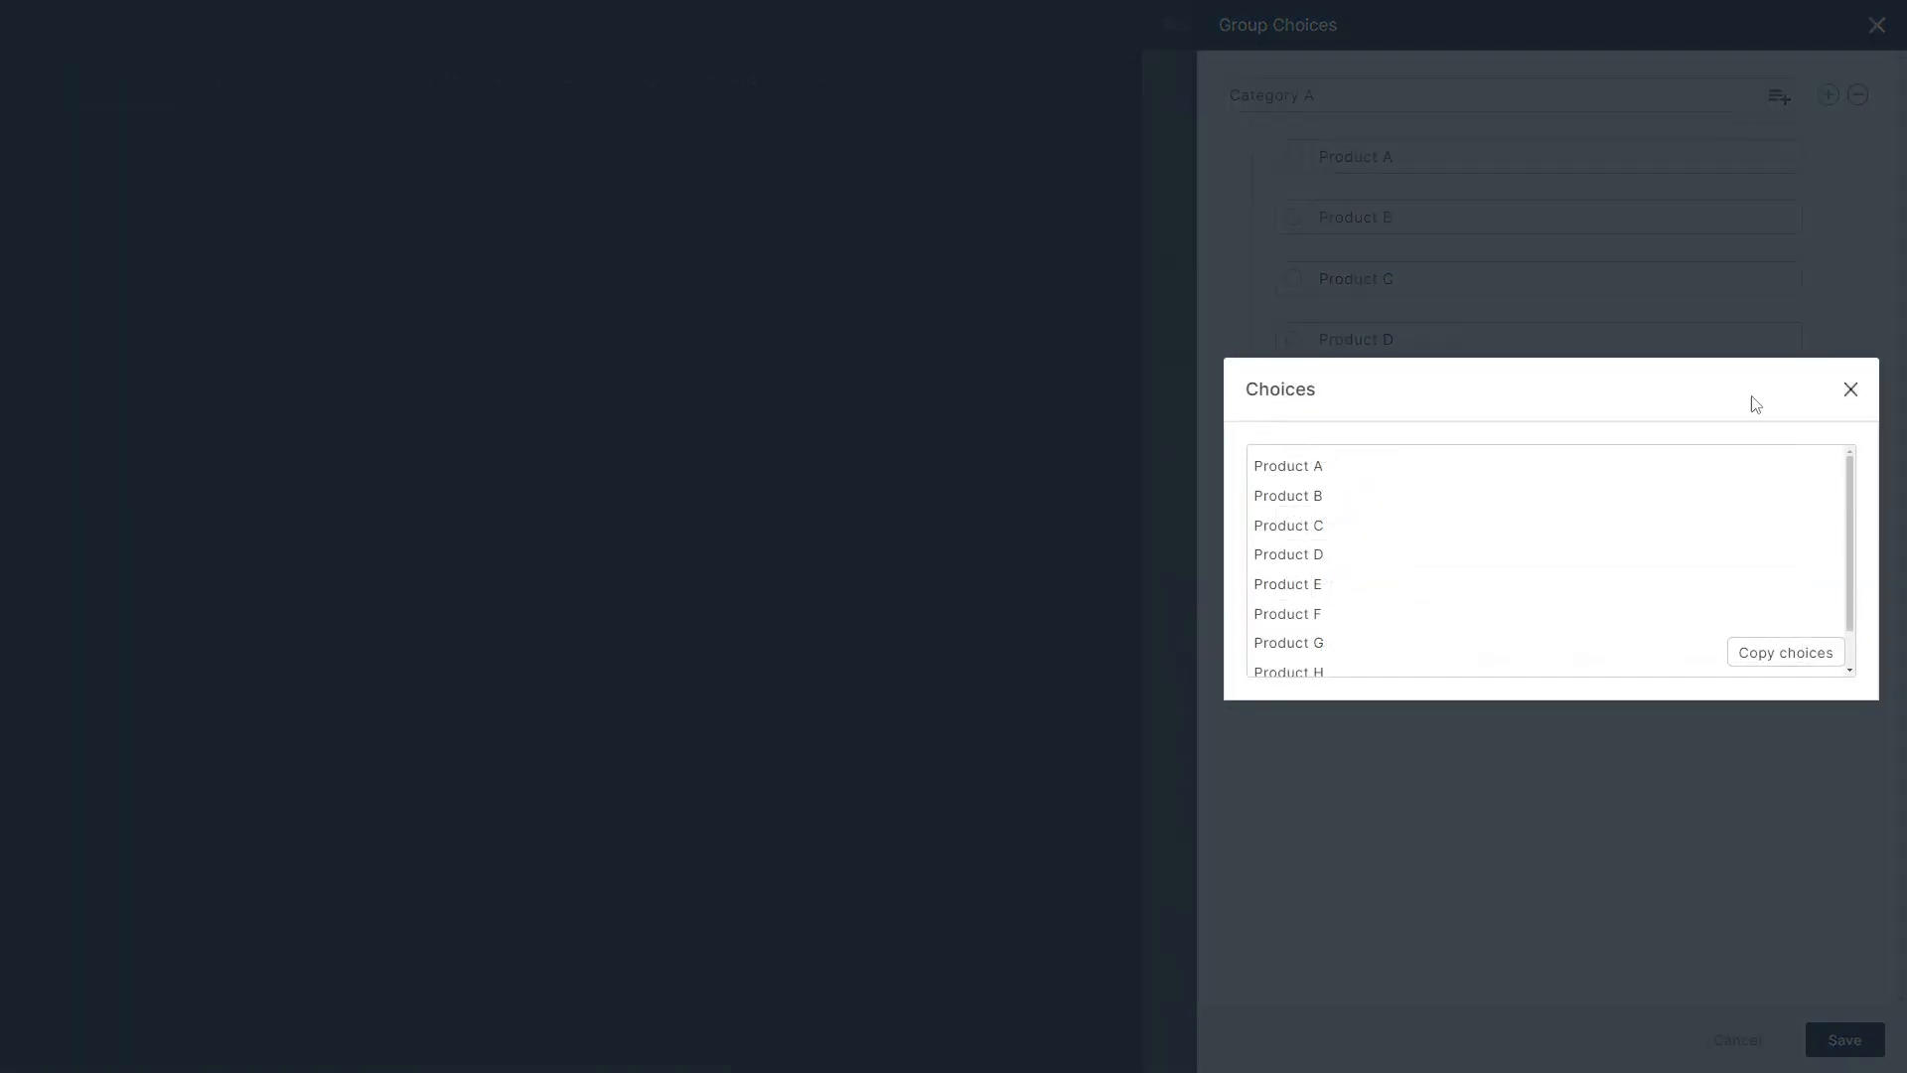
click(1785, 653)
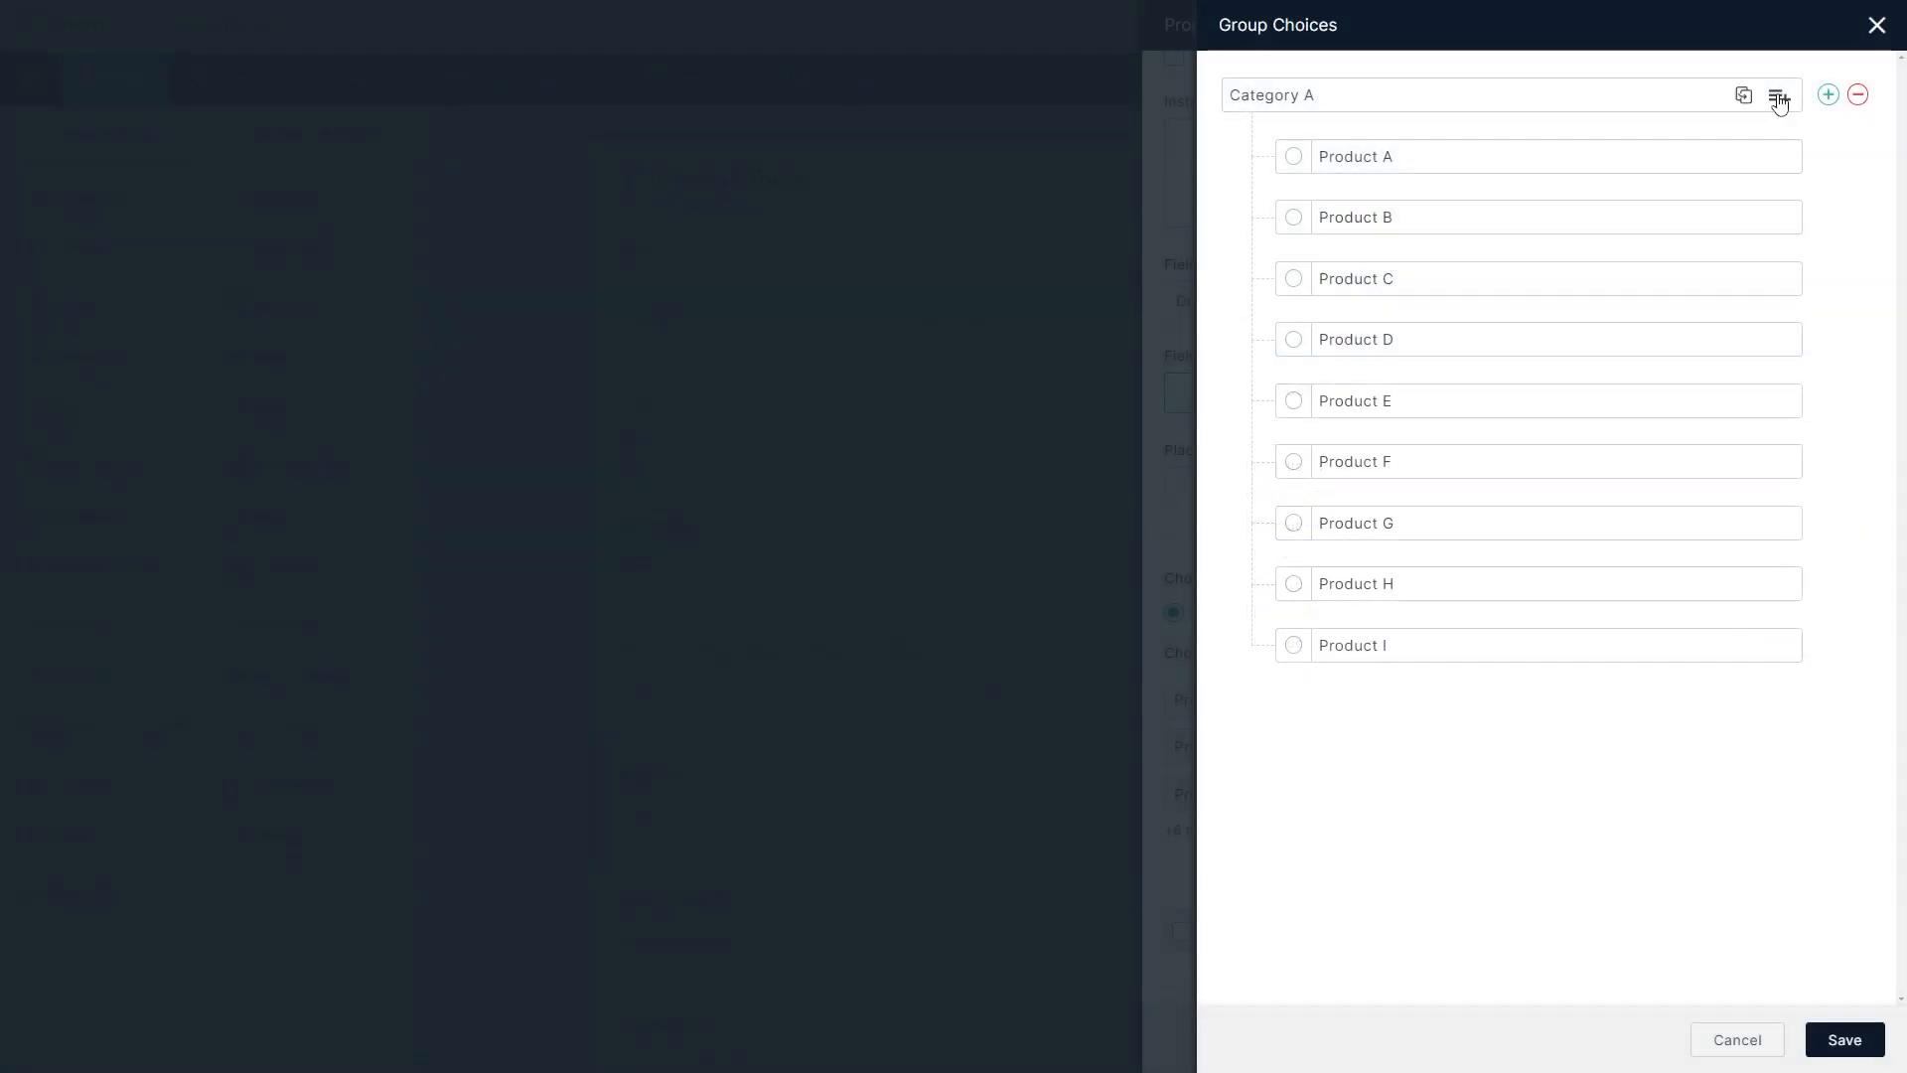
Add a group named Category B and import the copied product choices, replacing its existing choice.
click(1828, 95)
text(Category B)
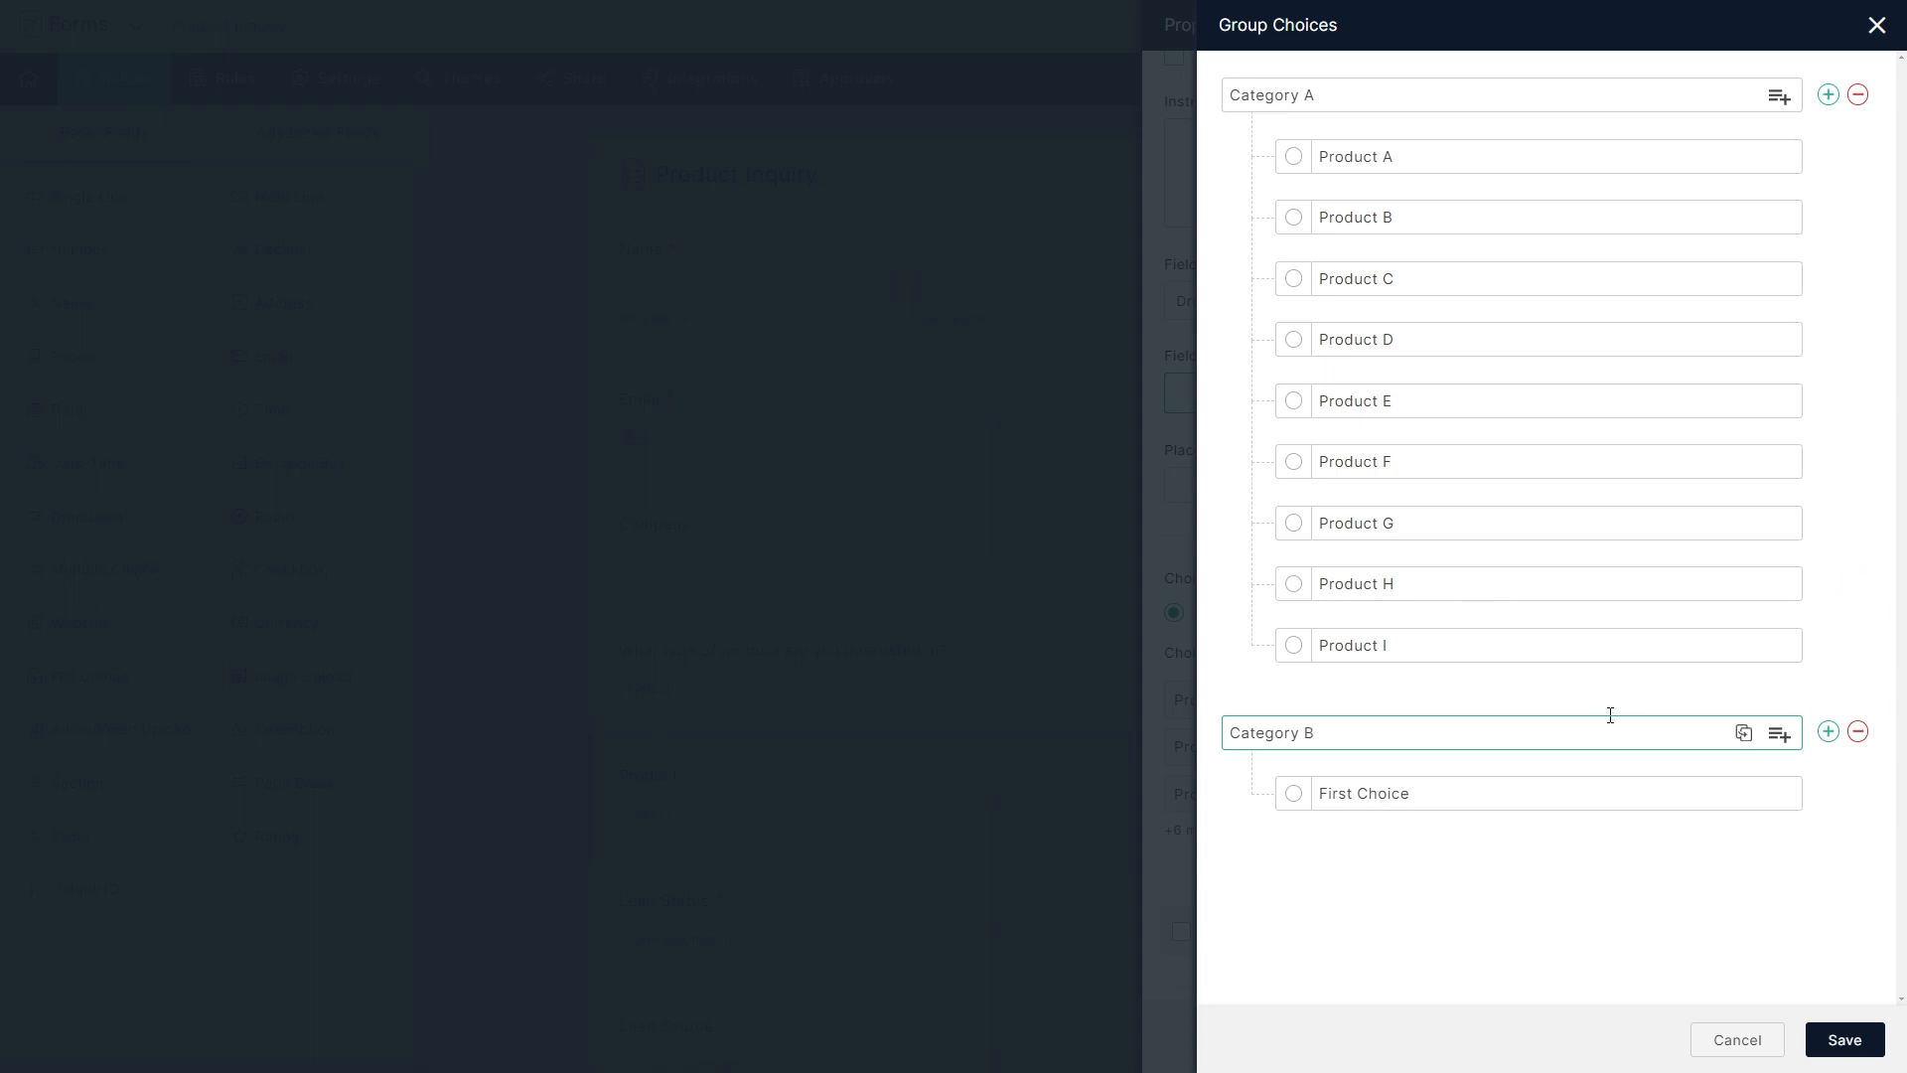
click(1778, 735)
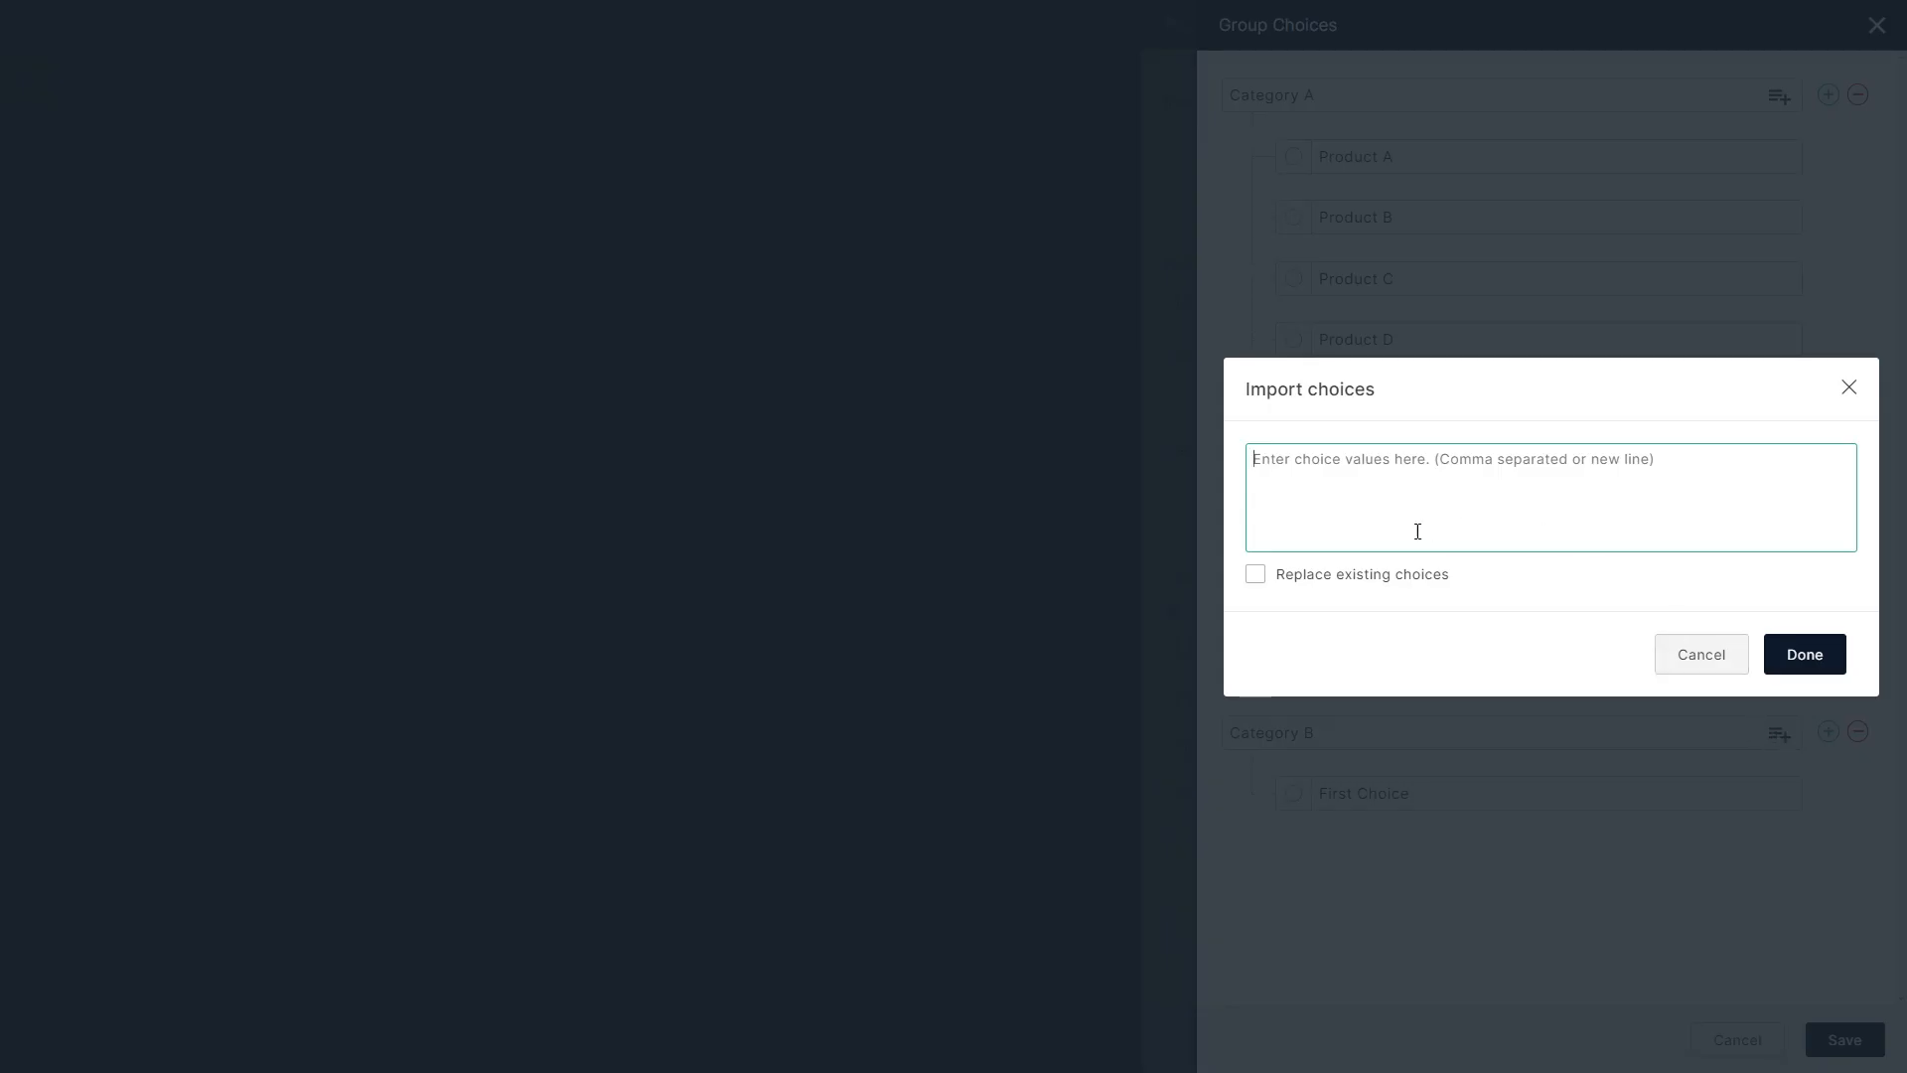
click(1336, 576)
click(1380, 493)
key(ctrl+v)
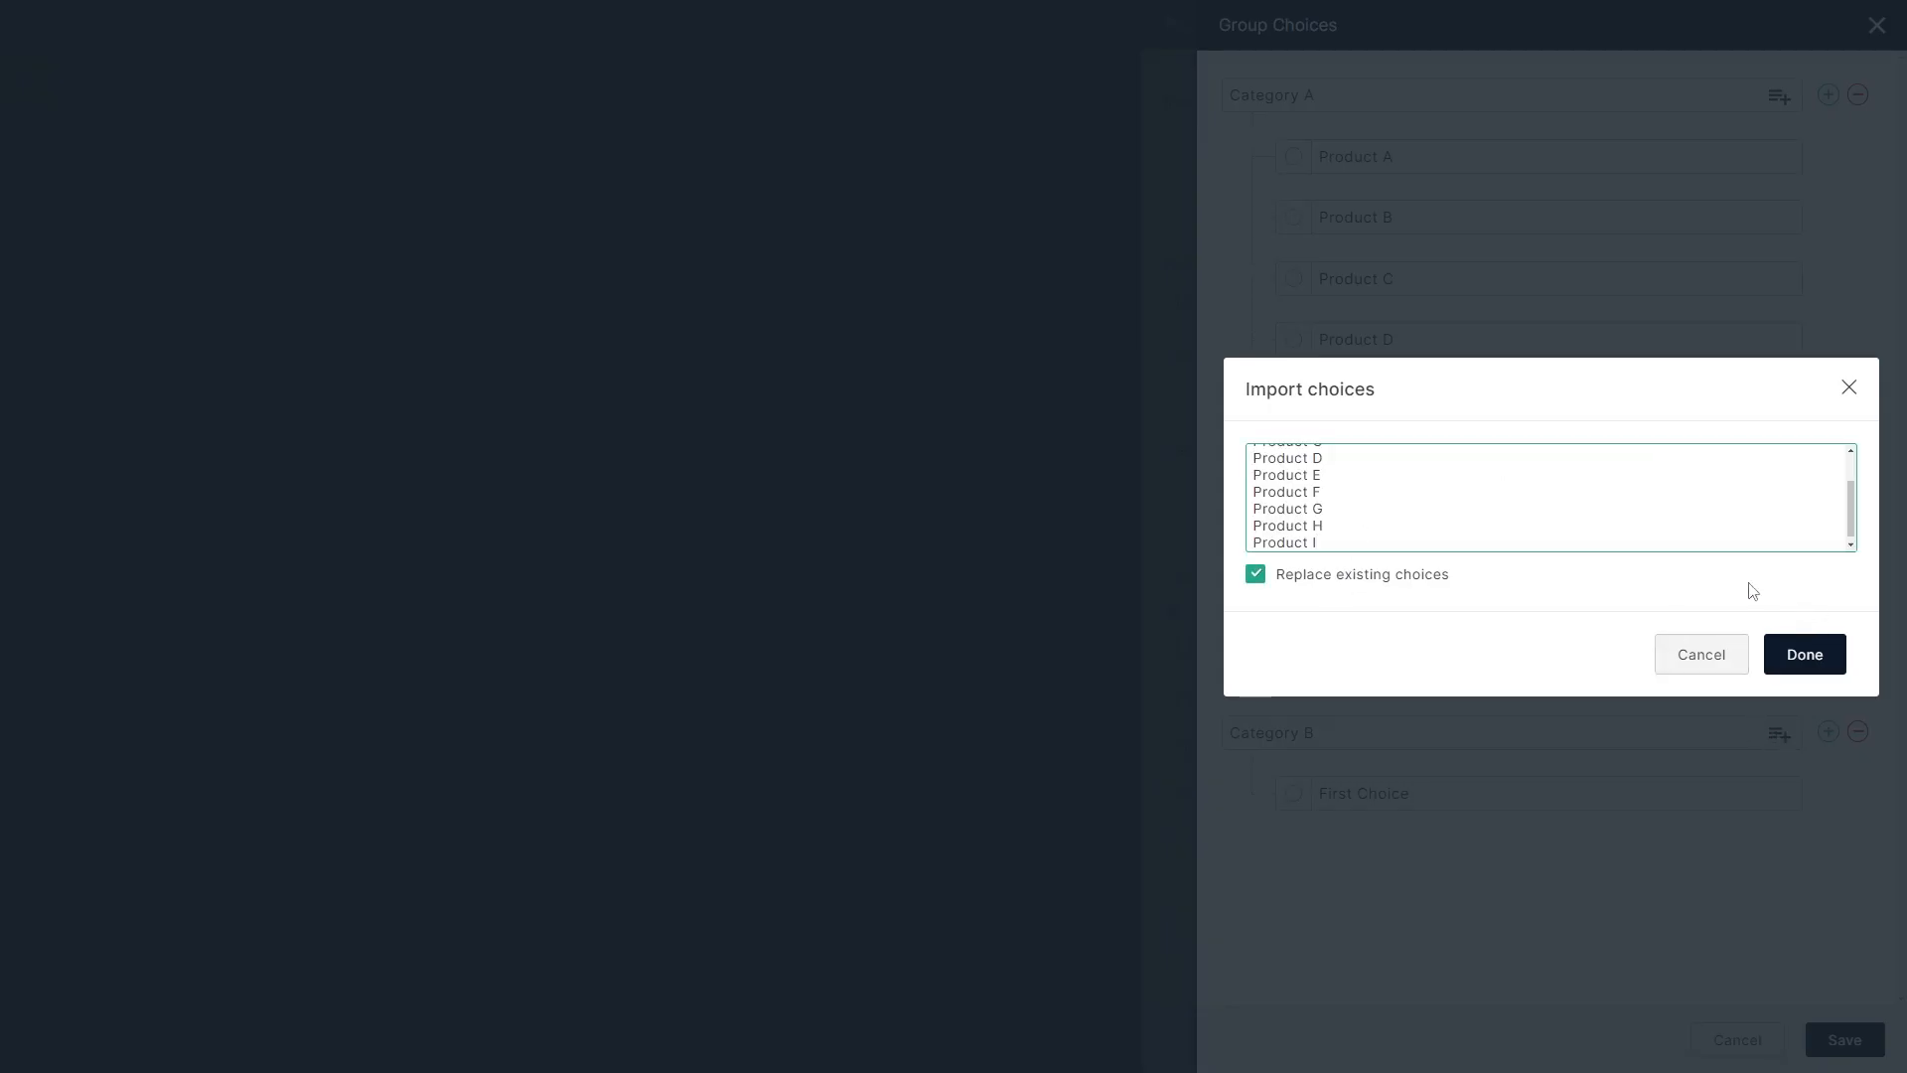
click(1813, 658)
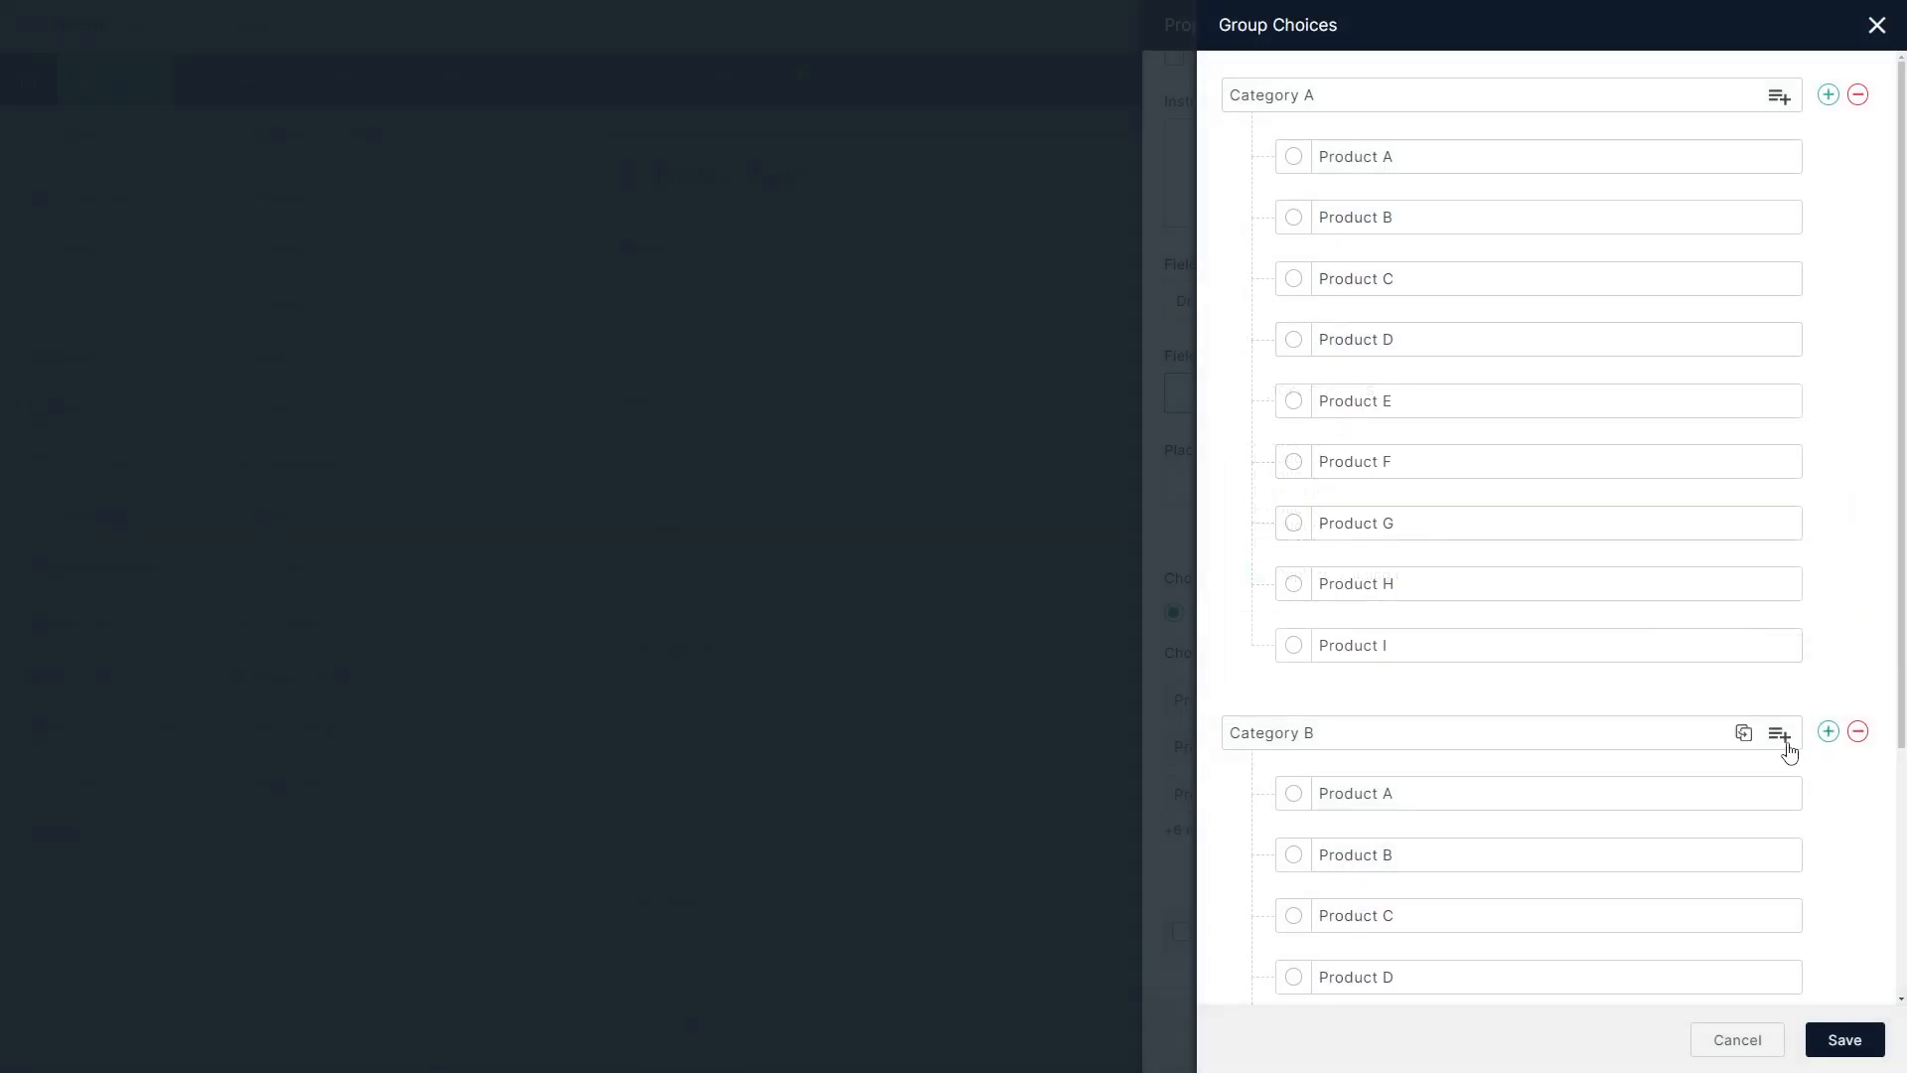
Add a group named Category C after Category B and import the copied products, replacing its existing choice.
scroll(1844, 775, down, 3)
click(1827, 389)
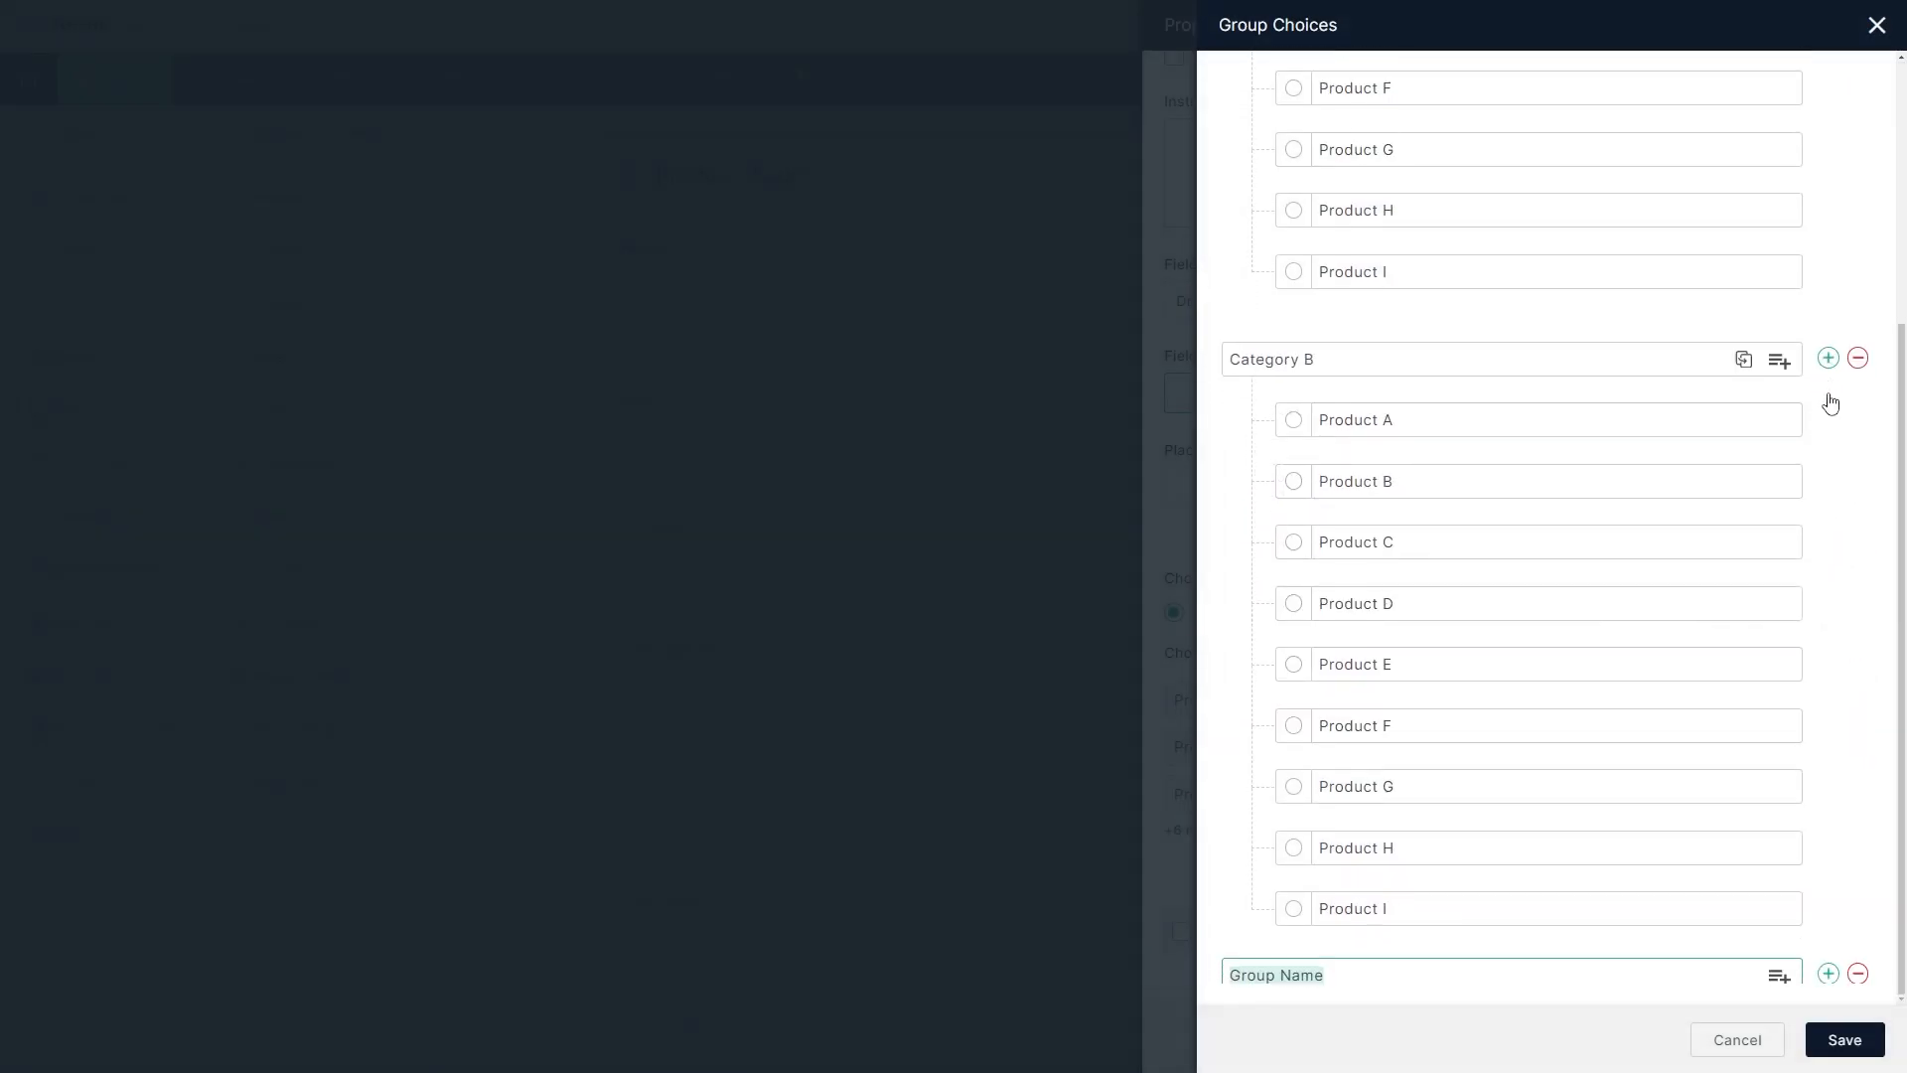
text(Category C)
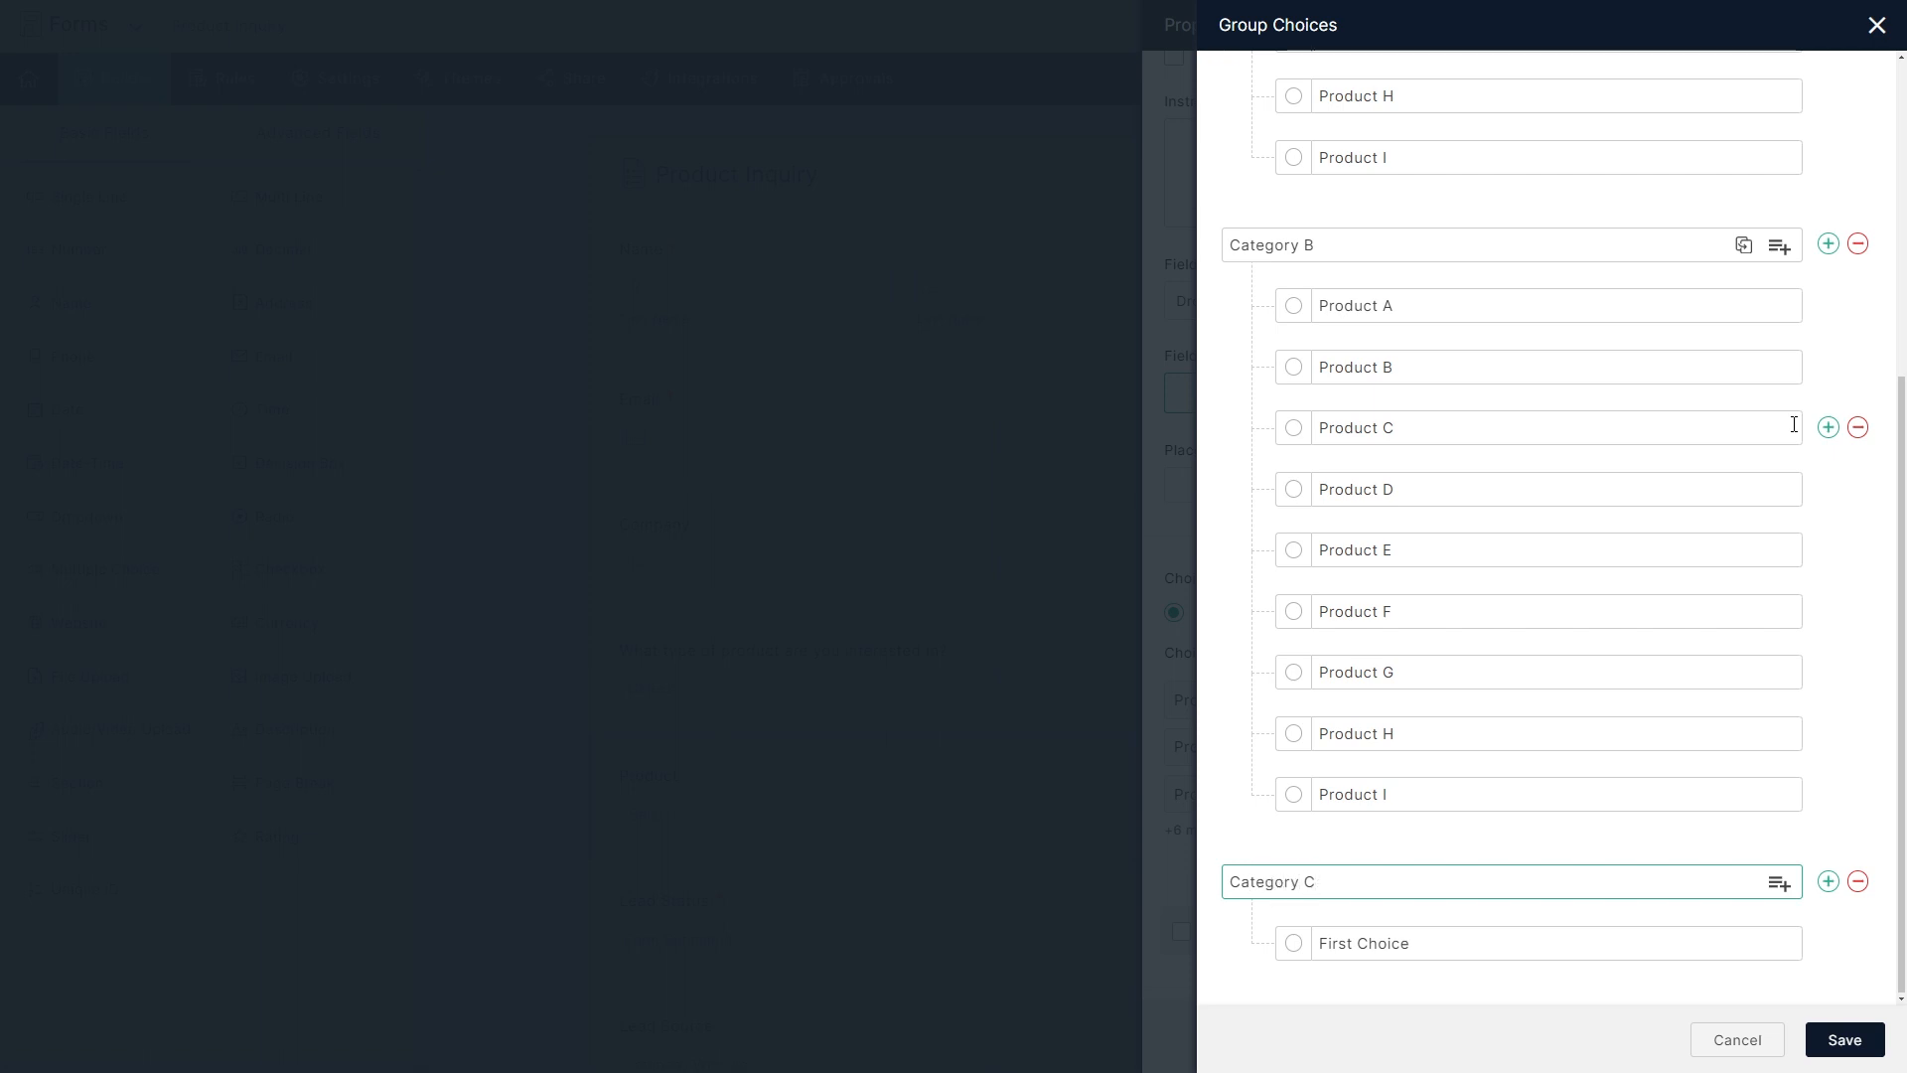
click(1779, 882)
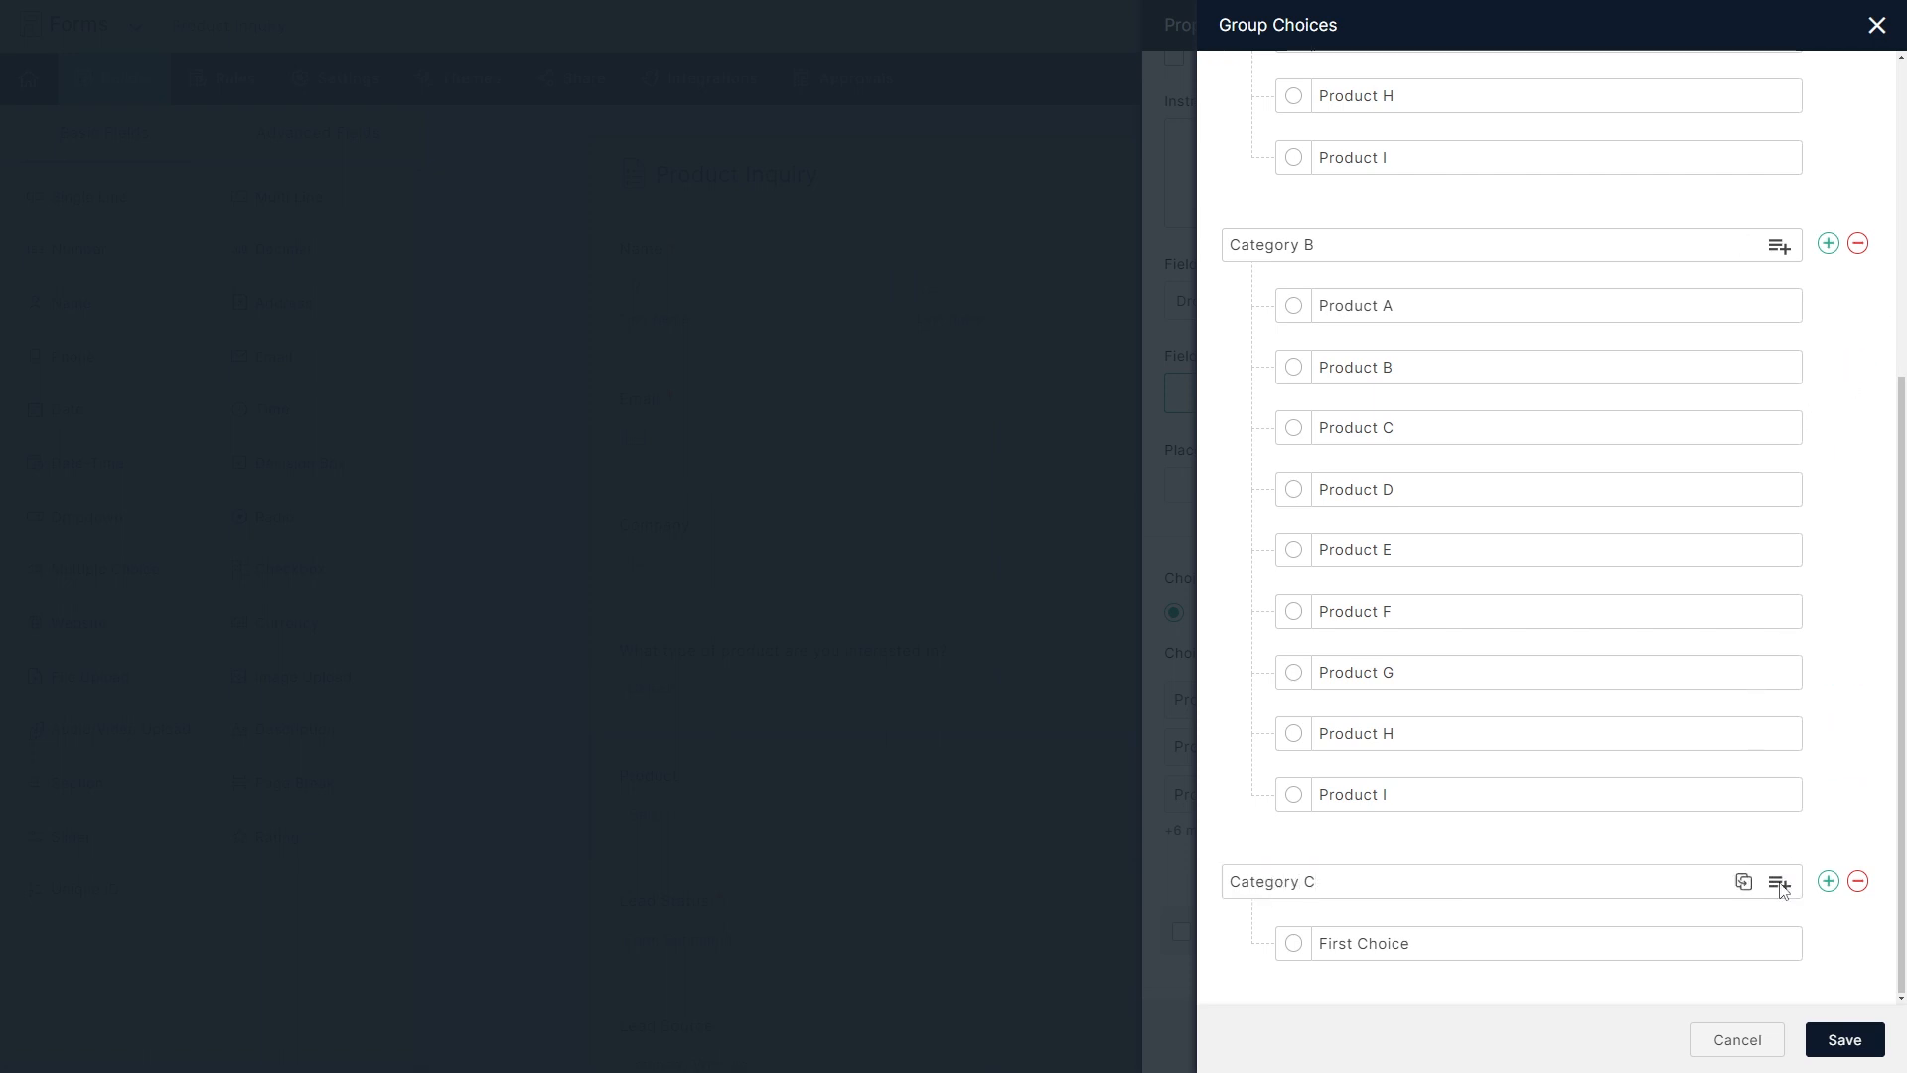
key(ctrl+v)
click(1334, 582)
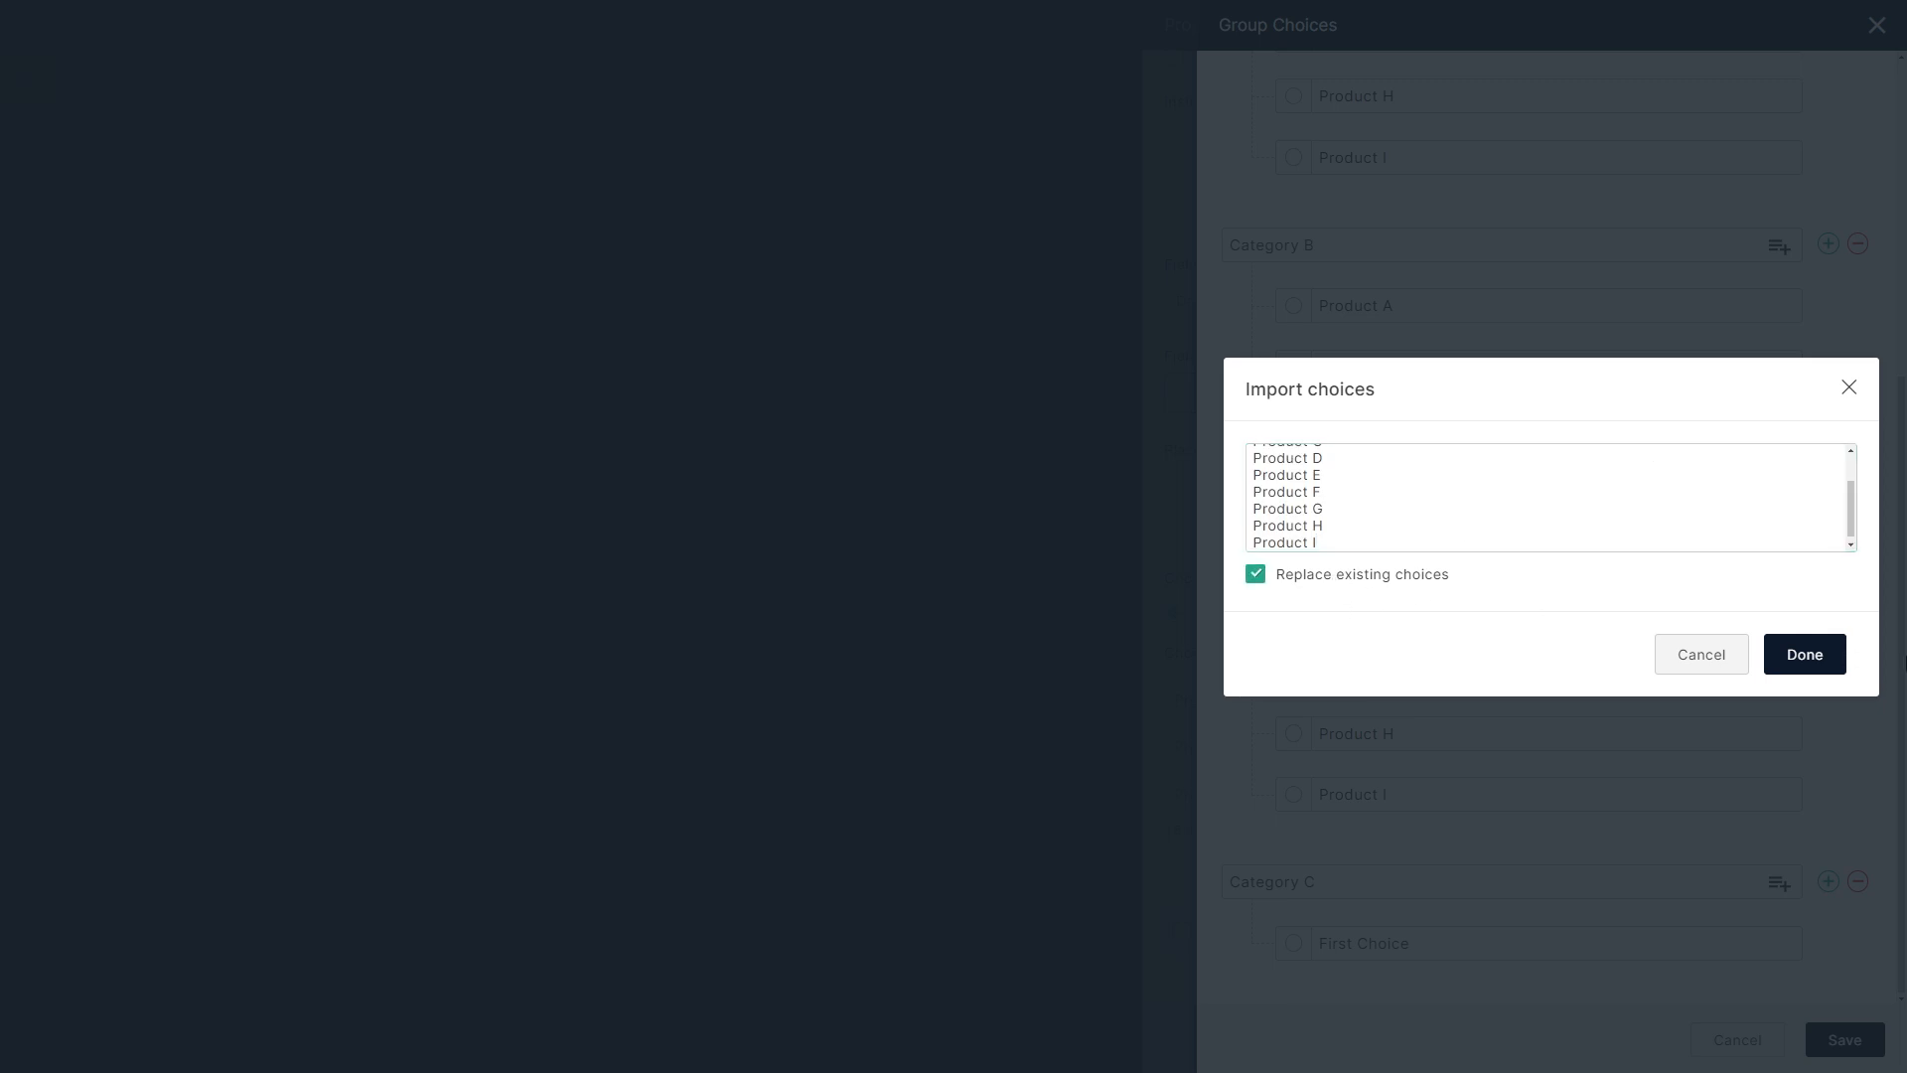
click(1820, 655)
Remove Products D through I from the Category A group, keeping only Products A, B and C.
scroll(1658, 712, up, 5)
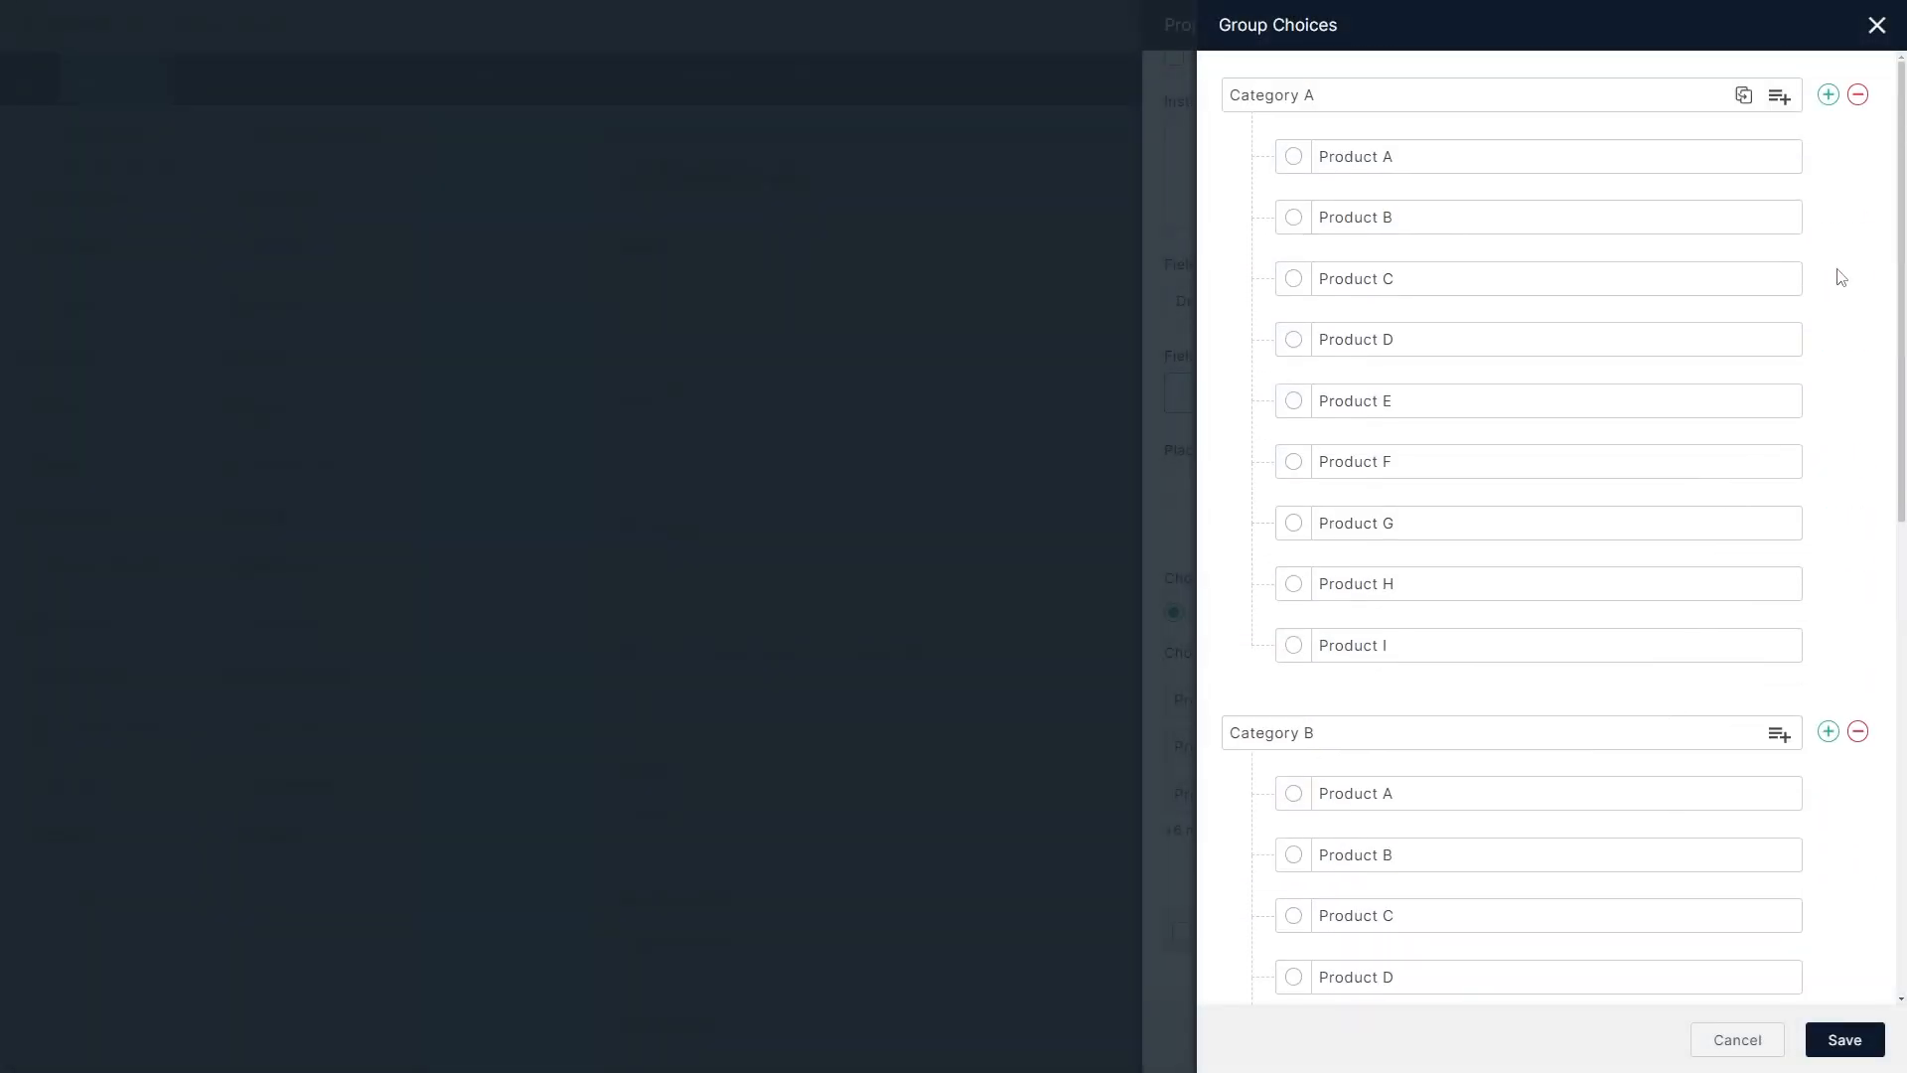
click(1857, 342)
click(1857, 343)
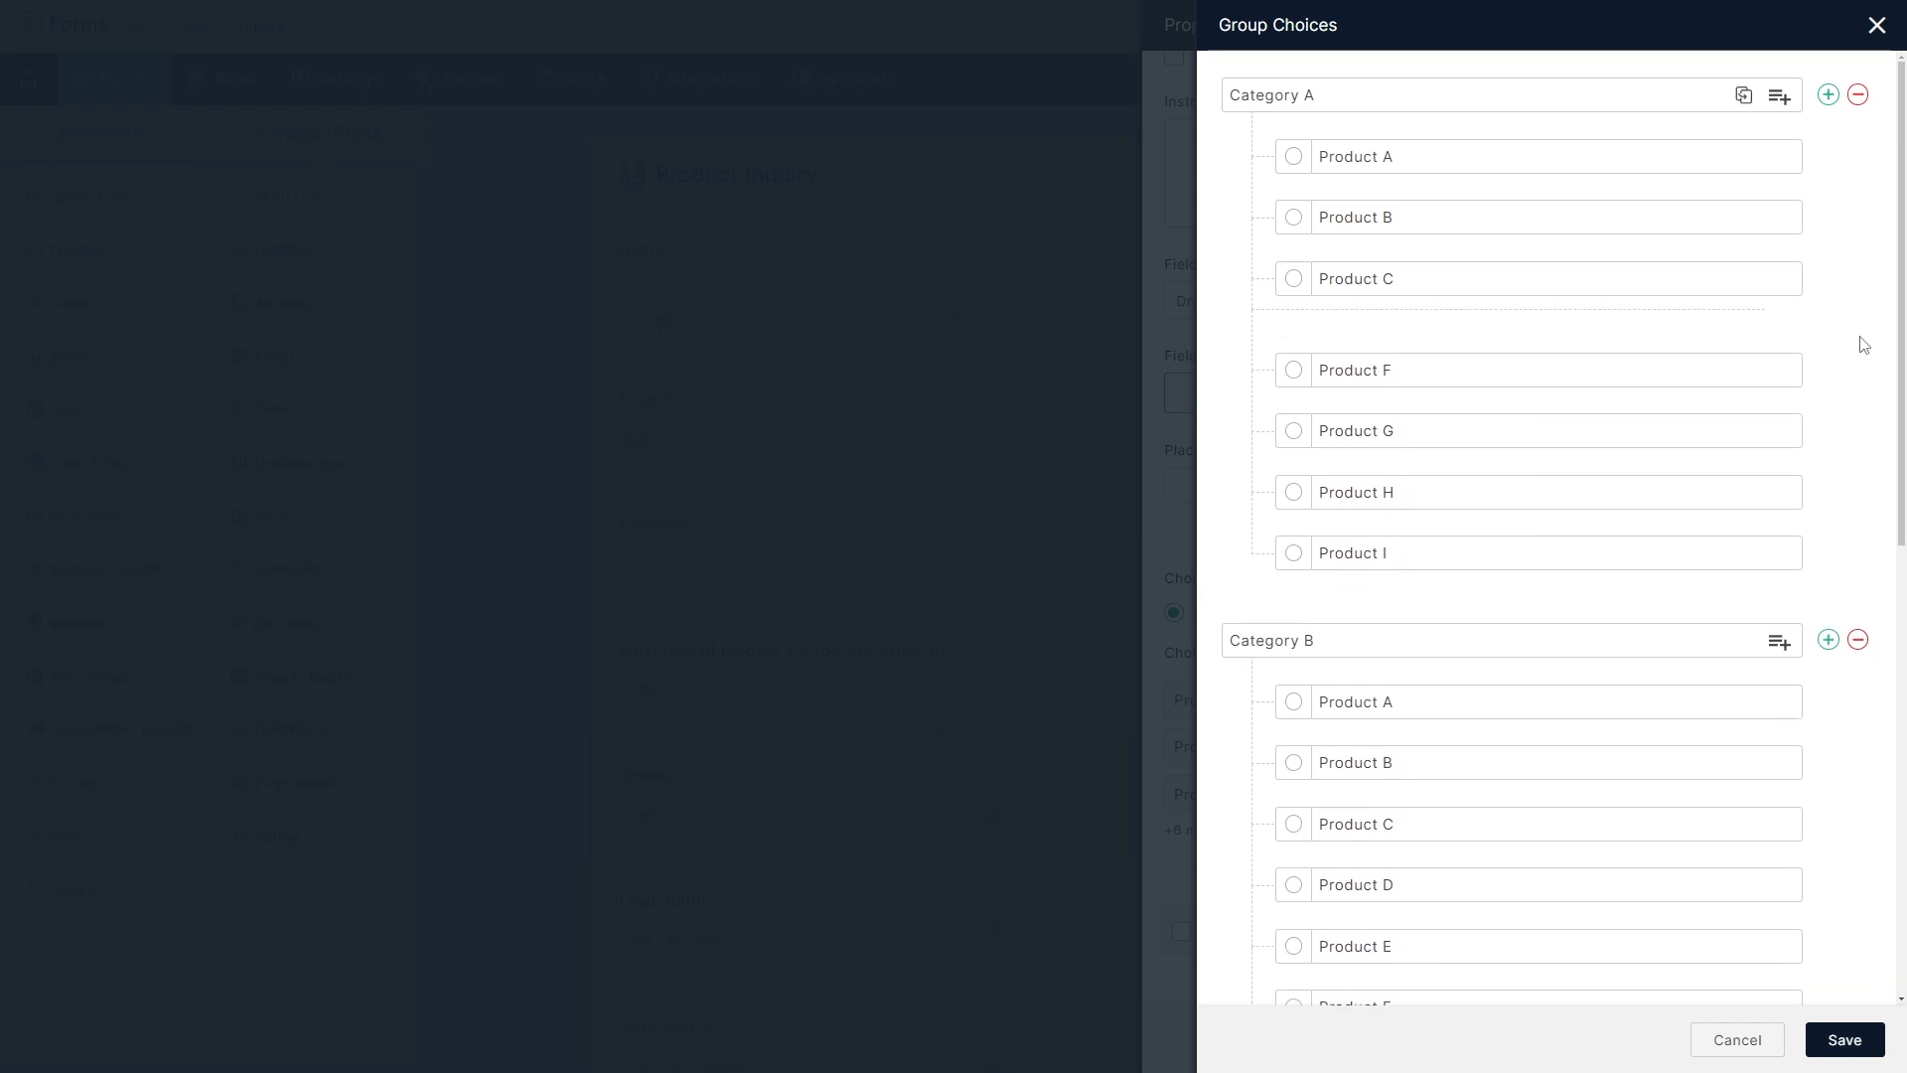
click(1857, 343)
click(1857, 344)
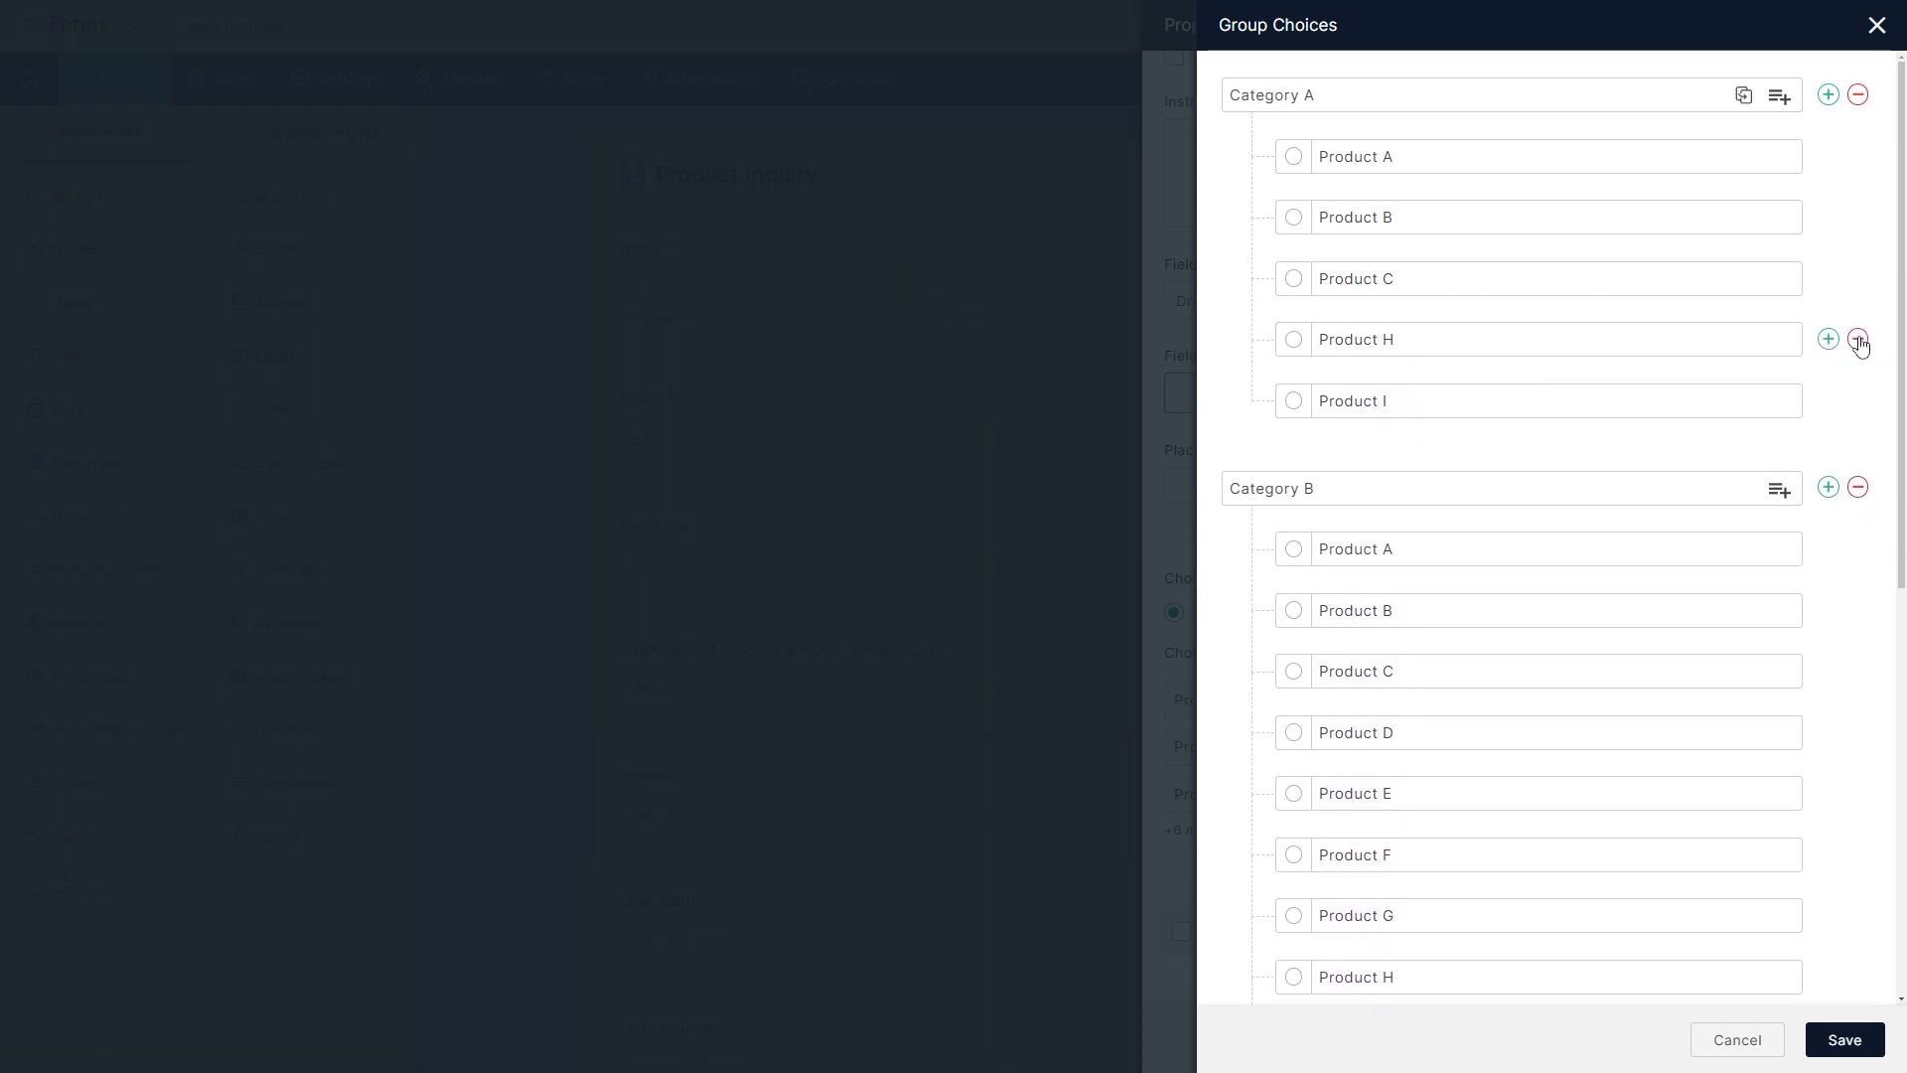
click(1857, 341)
click(1857, 349)
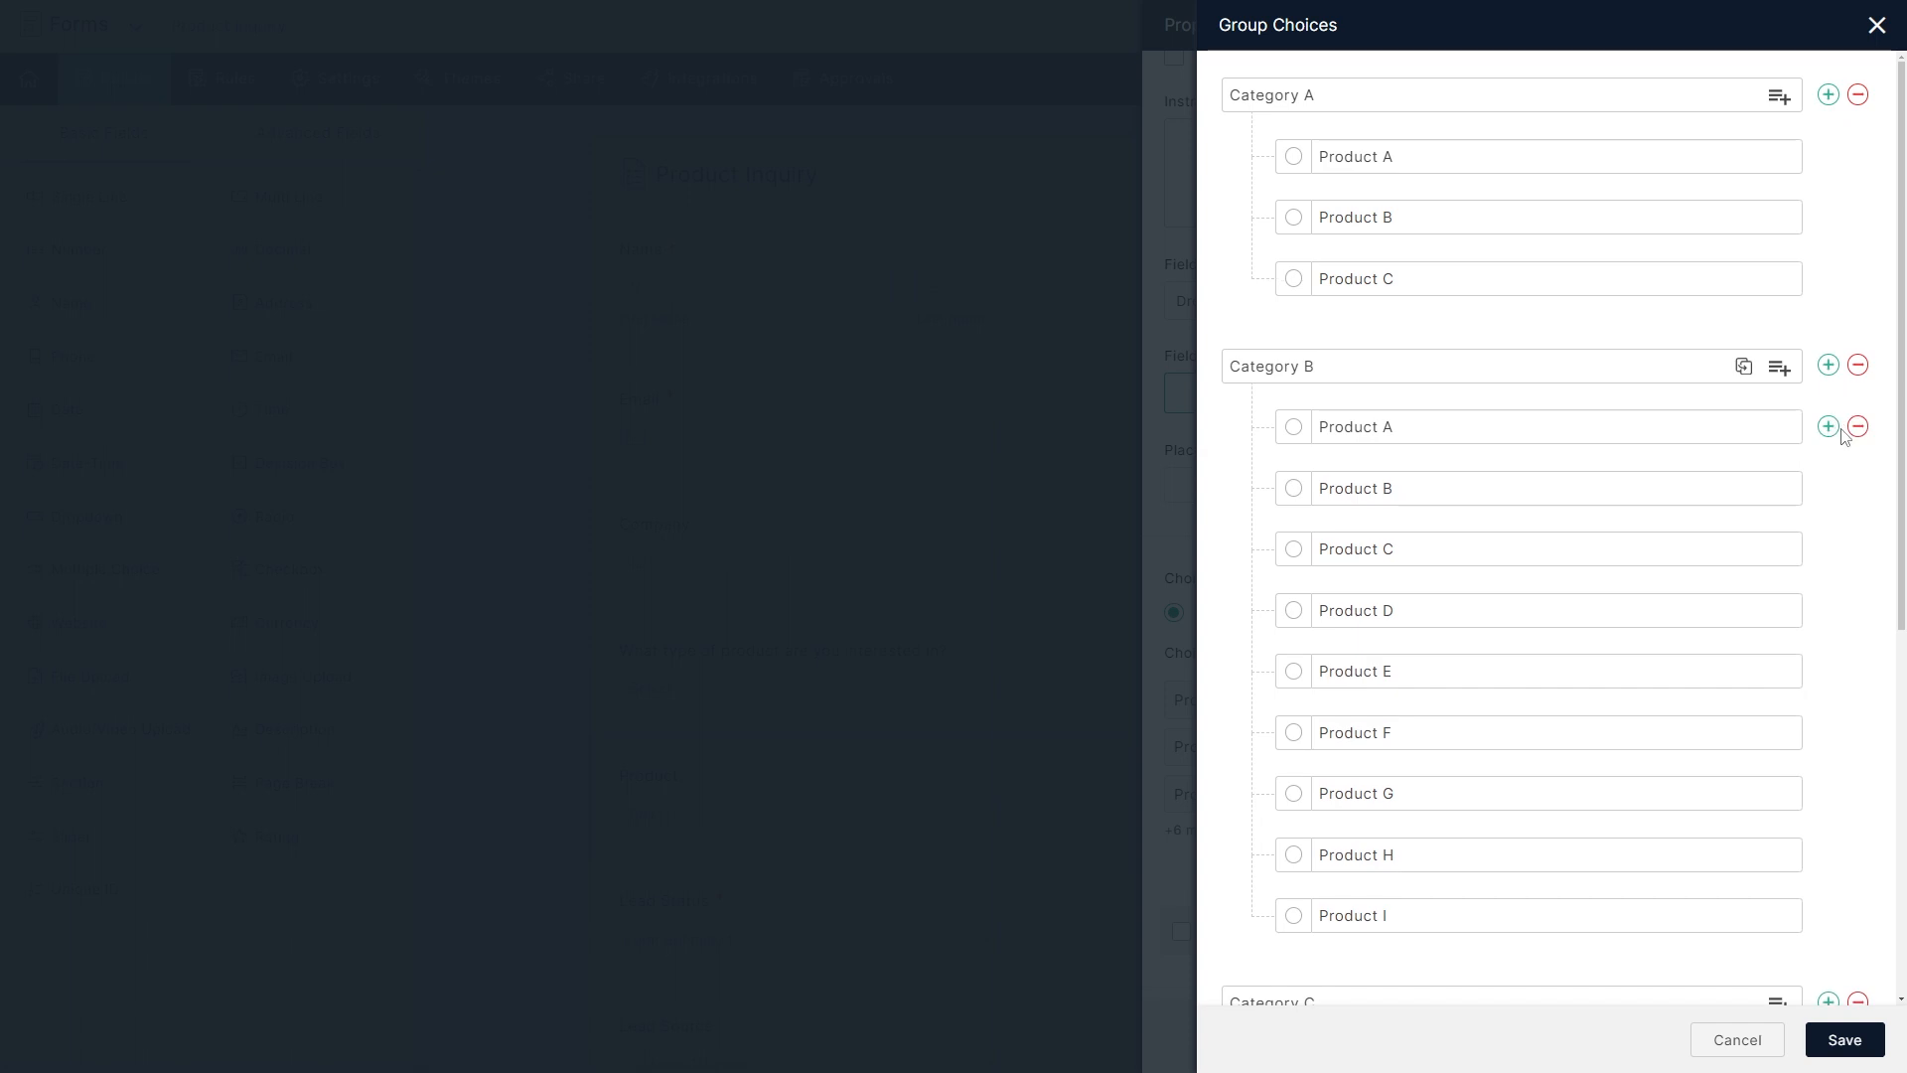
Remove Products A, B, C, G, H and I from the Category B group, keeping only Products D, E and F.
click(1857, 428)
click(1858, 431)
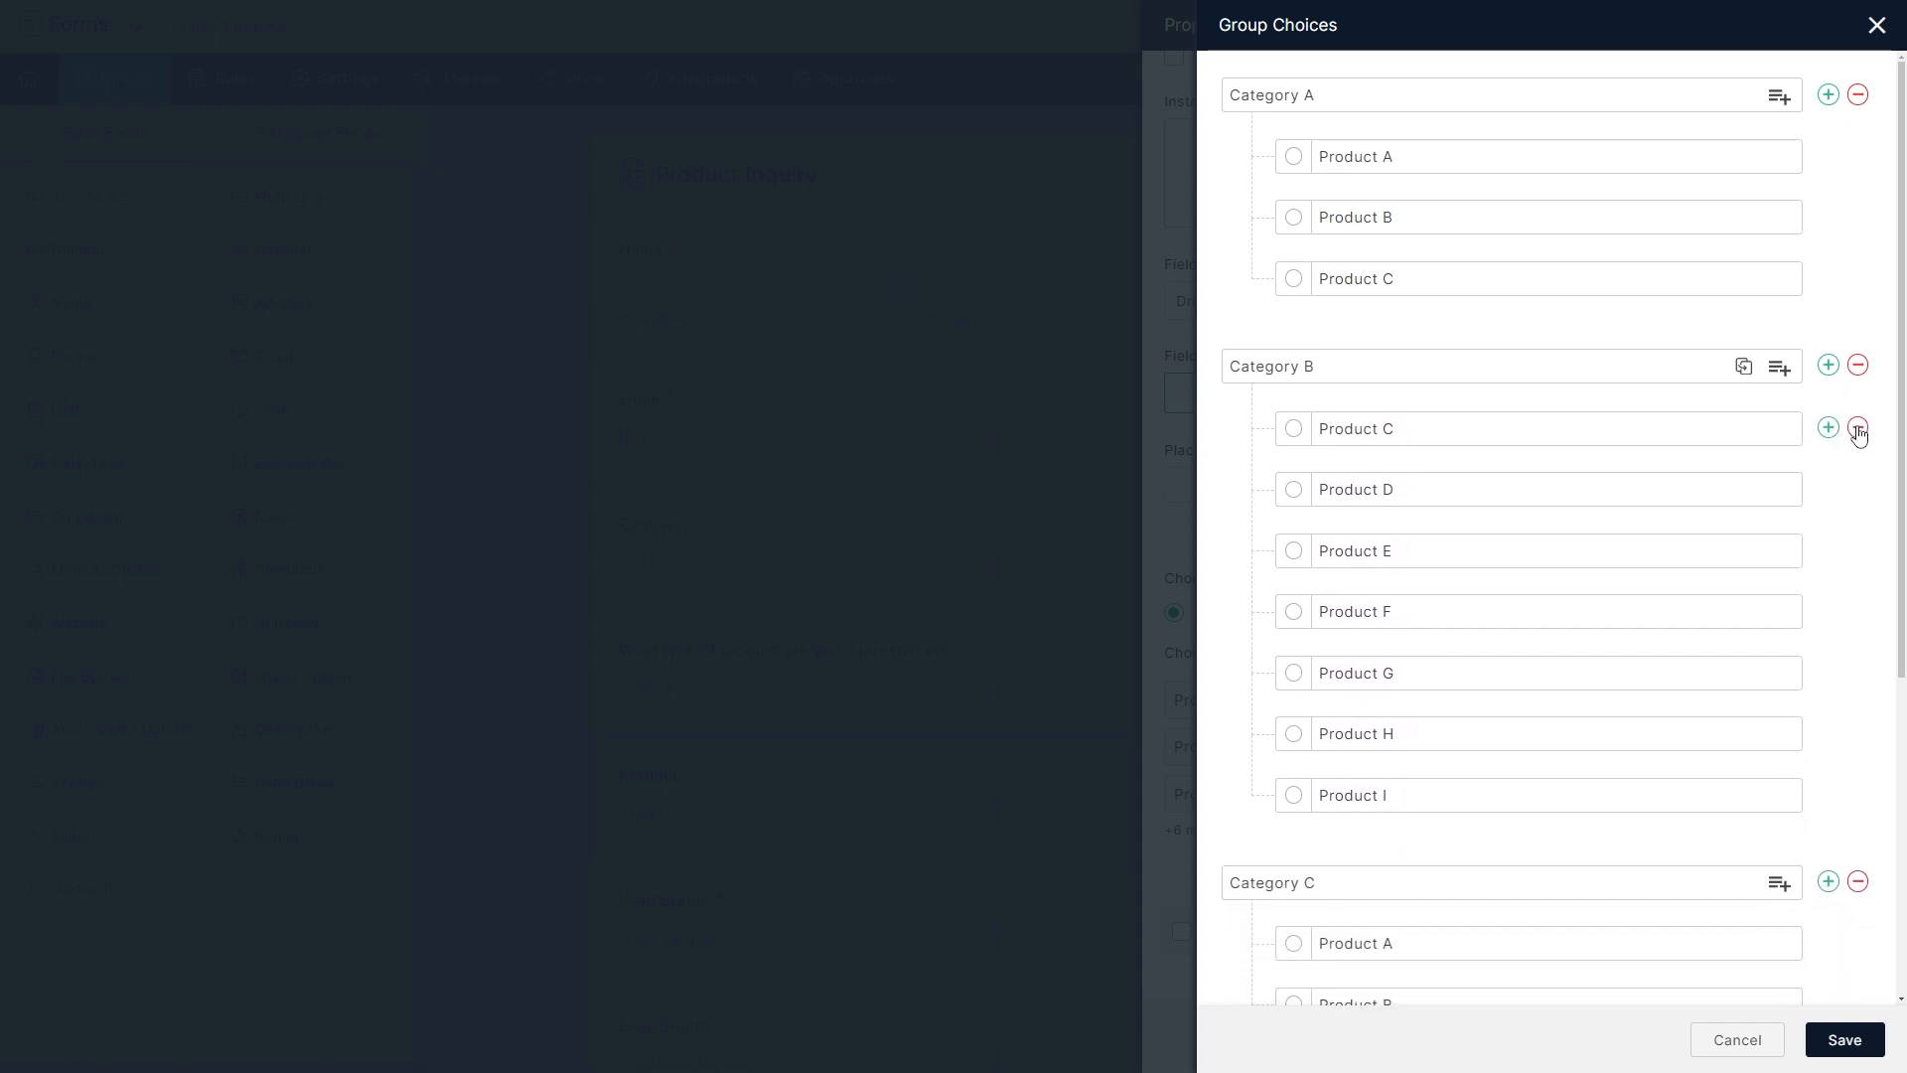
click(1857, 428)
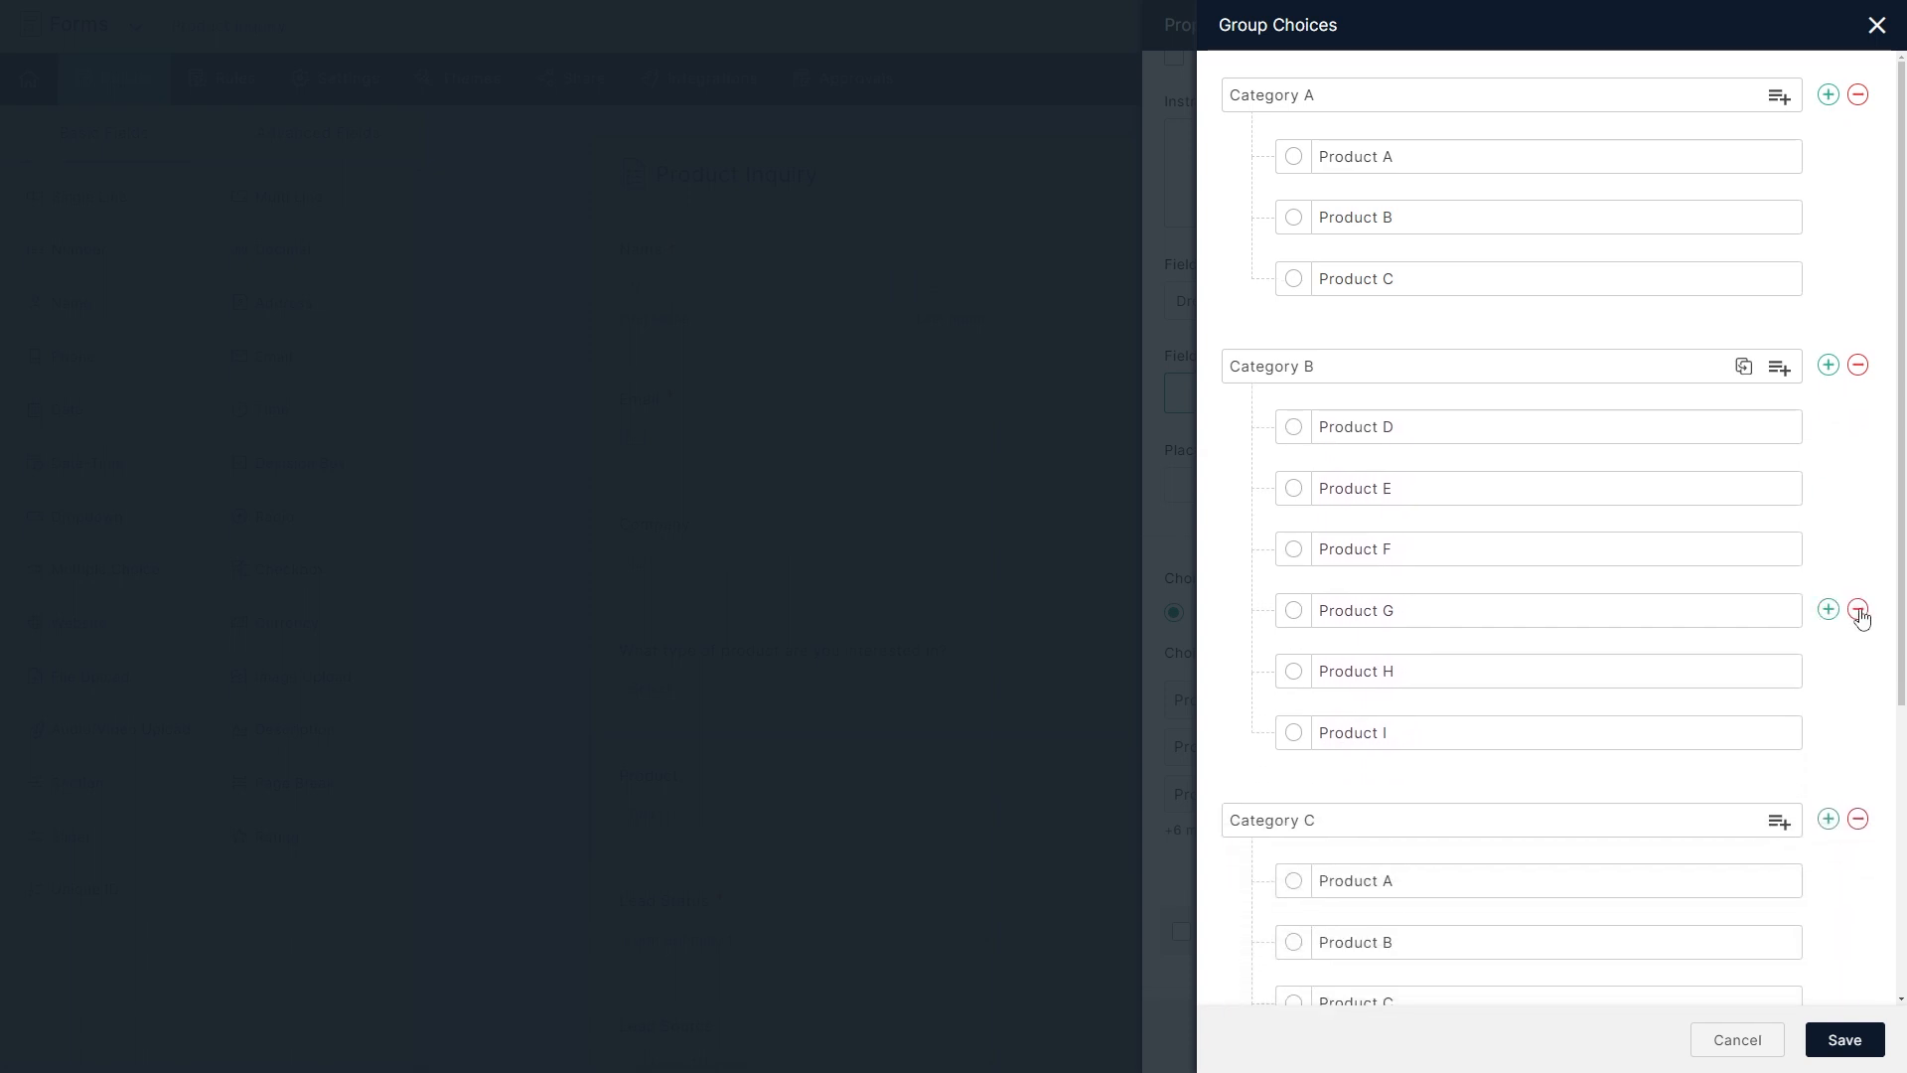
click(1856, 609)
click(1858, 611)
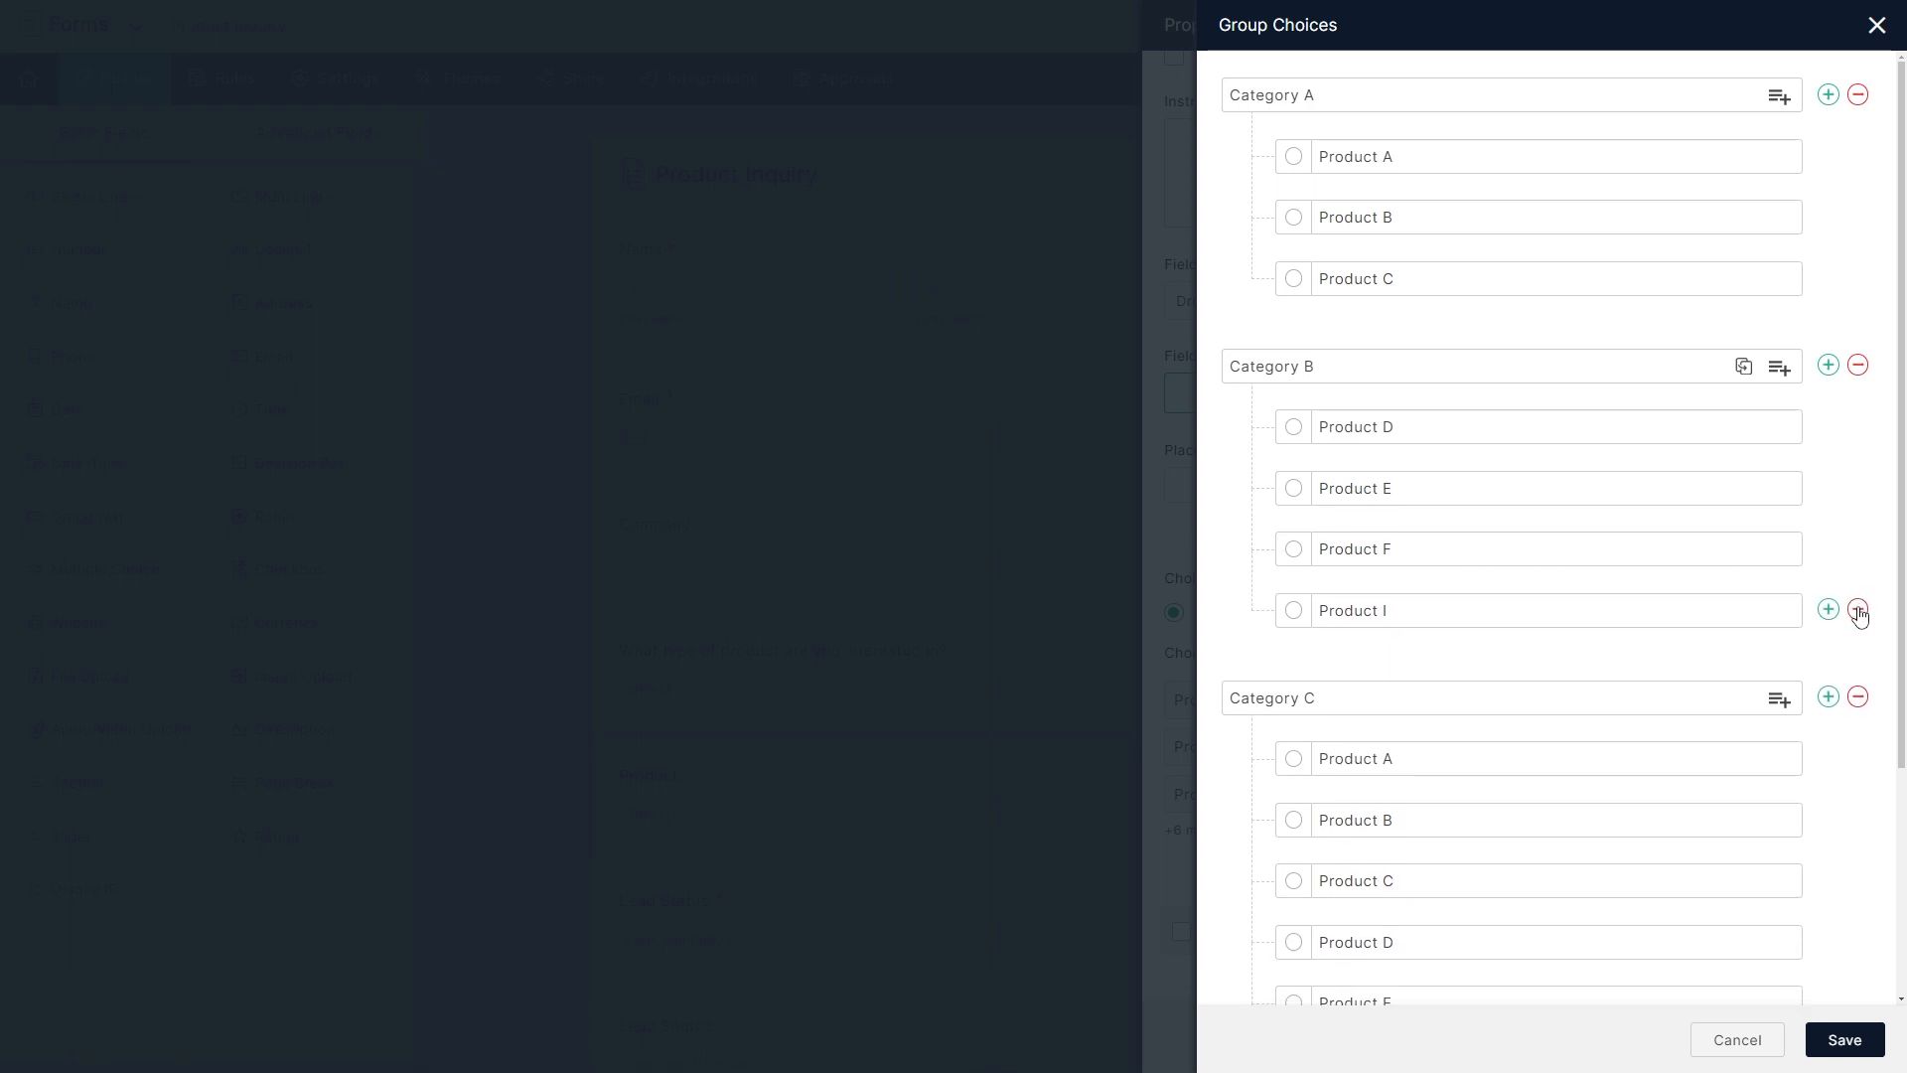
click(1857, 610)
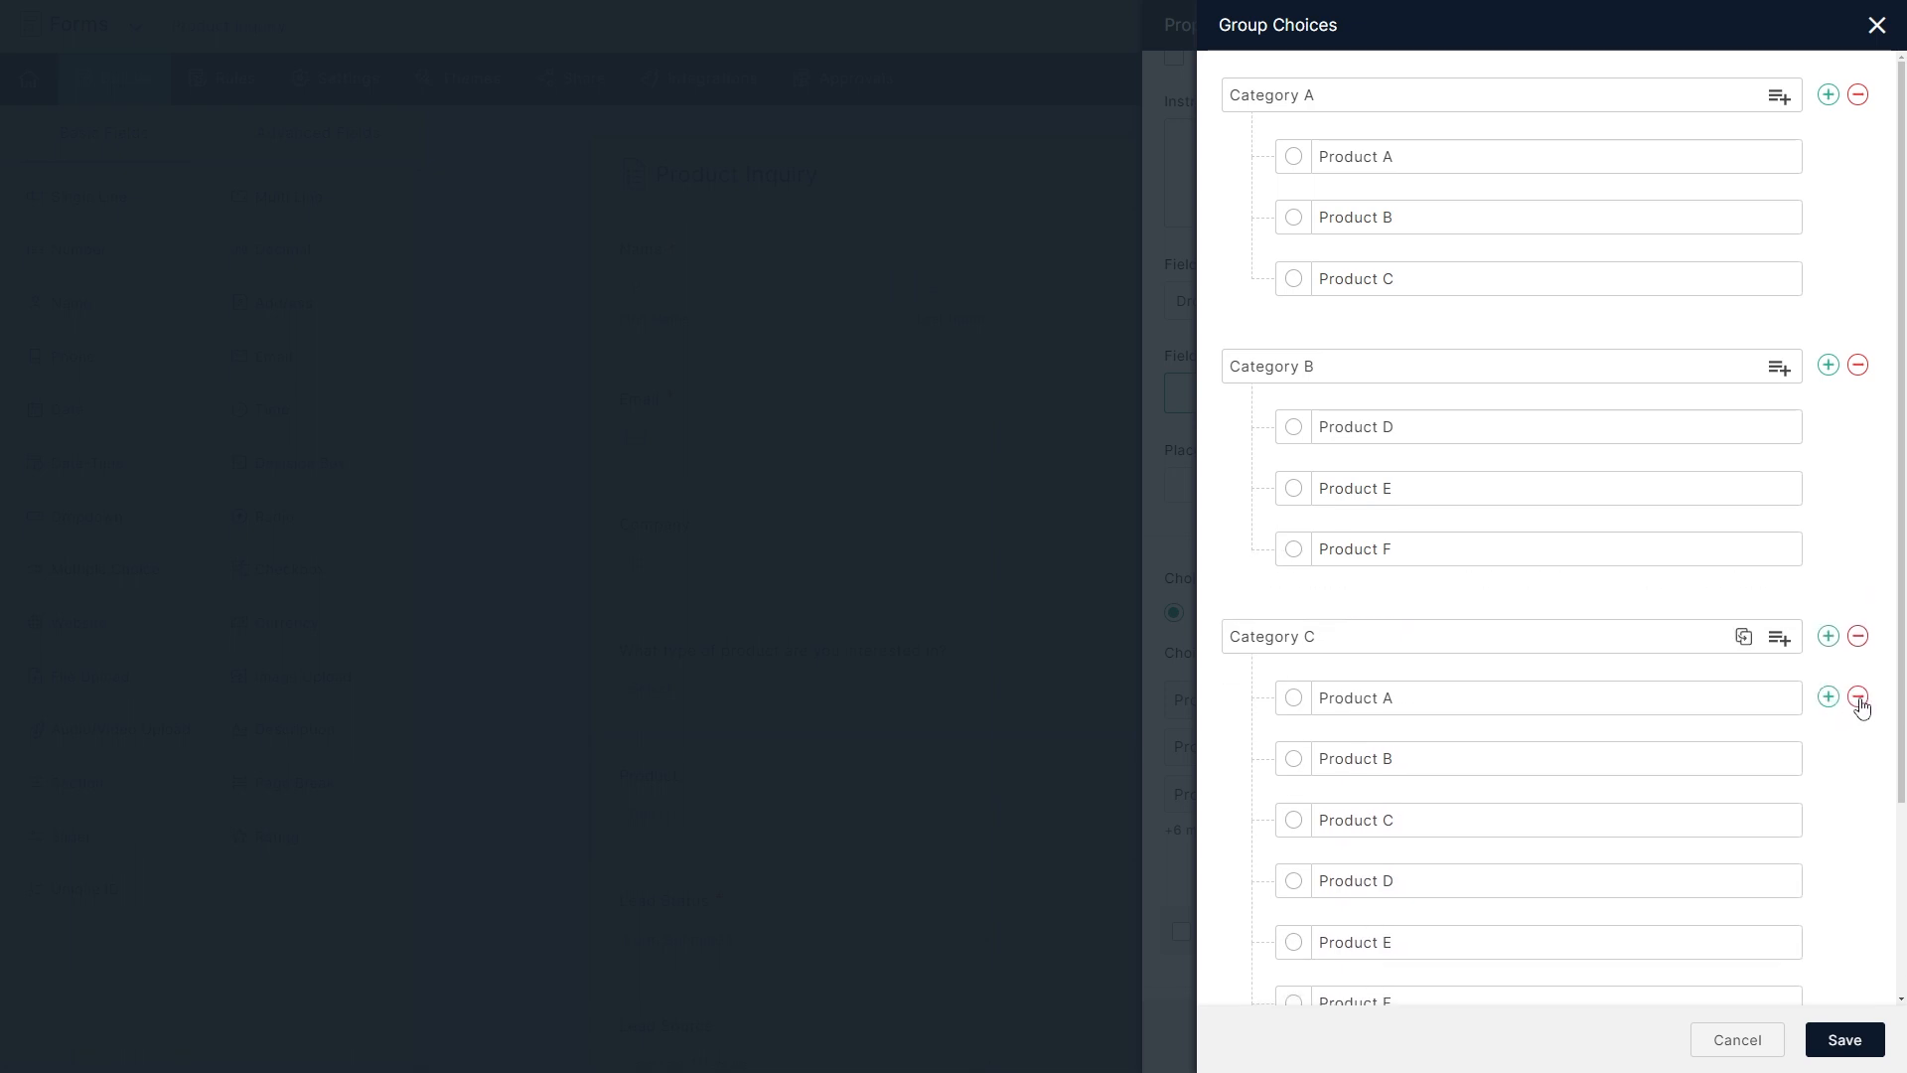
Remove Products A through F from the Category C group, and save the grouped choices and the Product field's properties.
click(1858, 698)
click(1857, 697)
click(1857, 697)
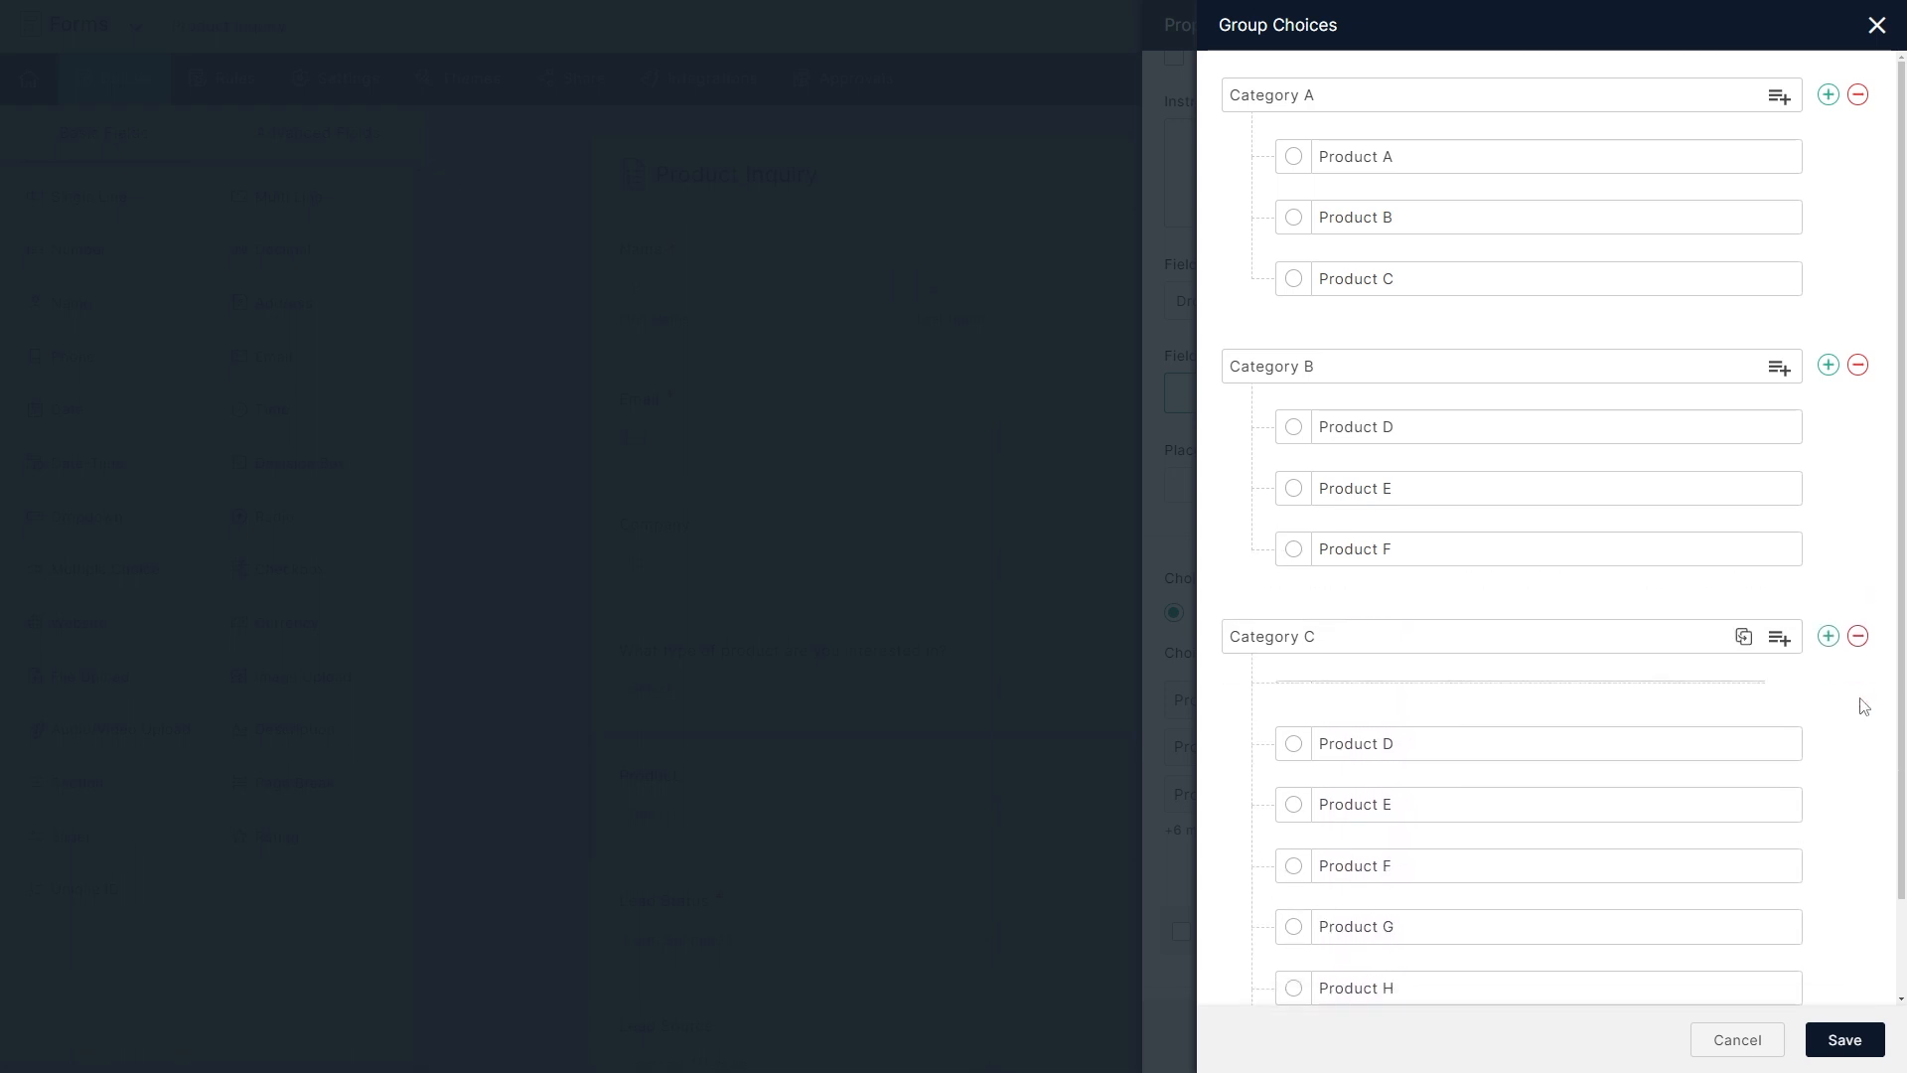
click(1857, 698)
click(1857, 698)
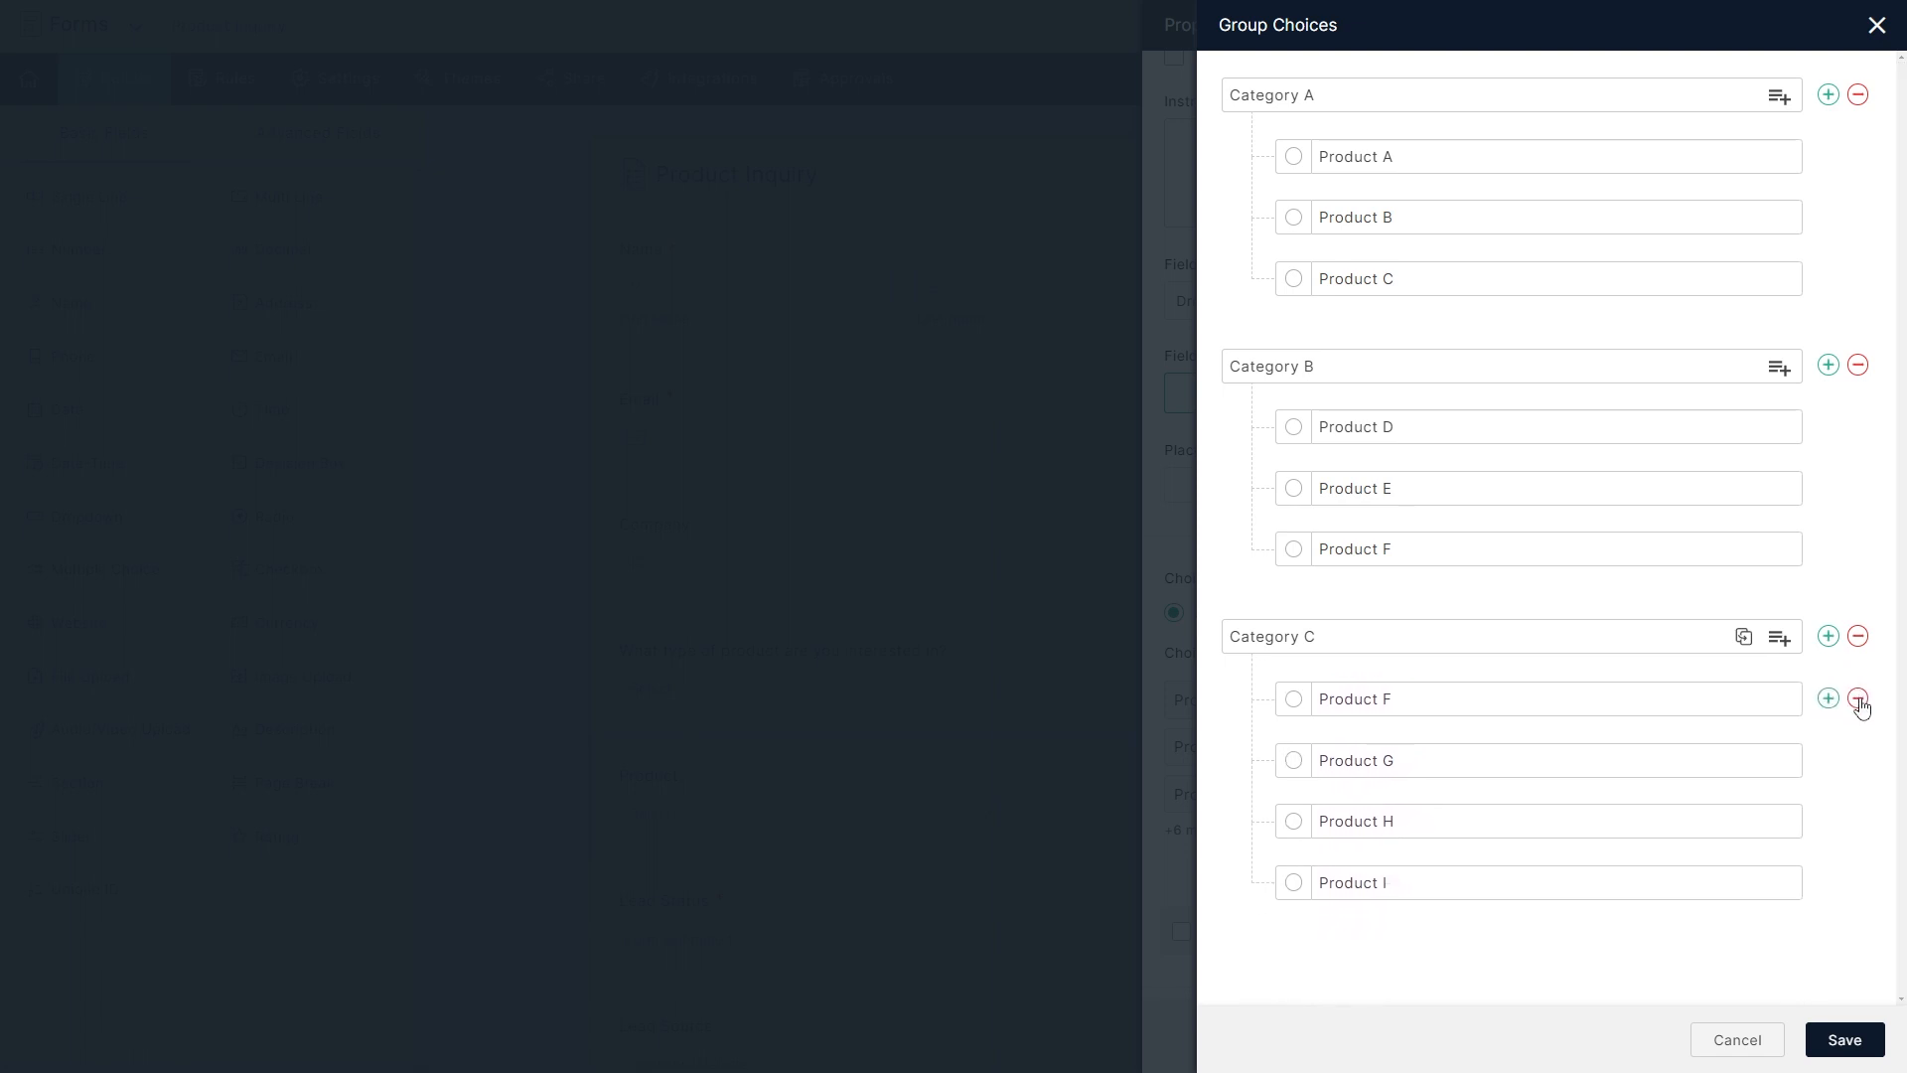
click(1857, 698)
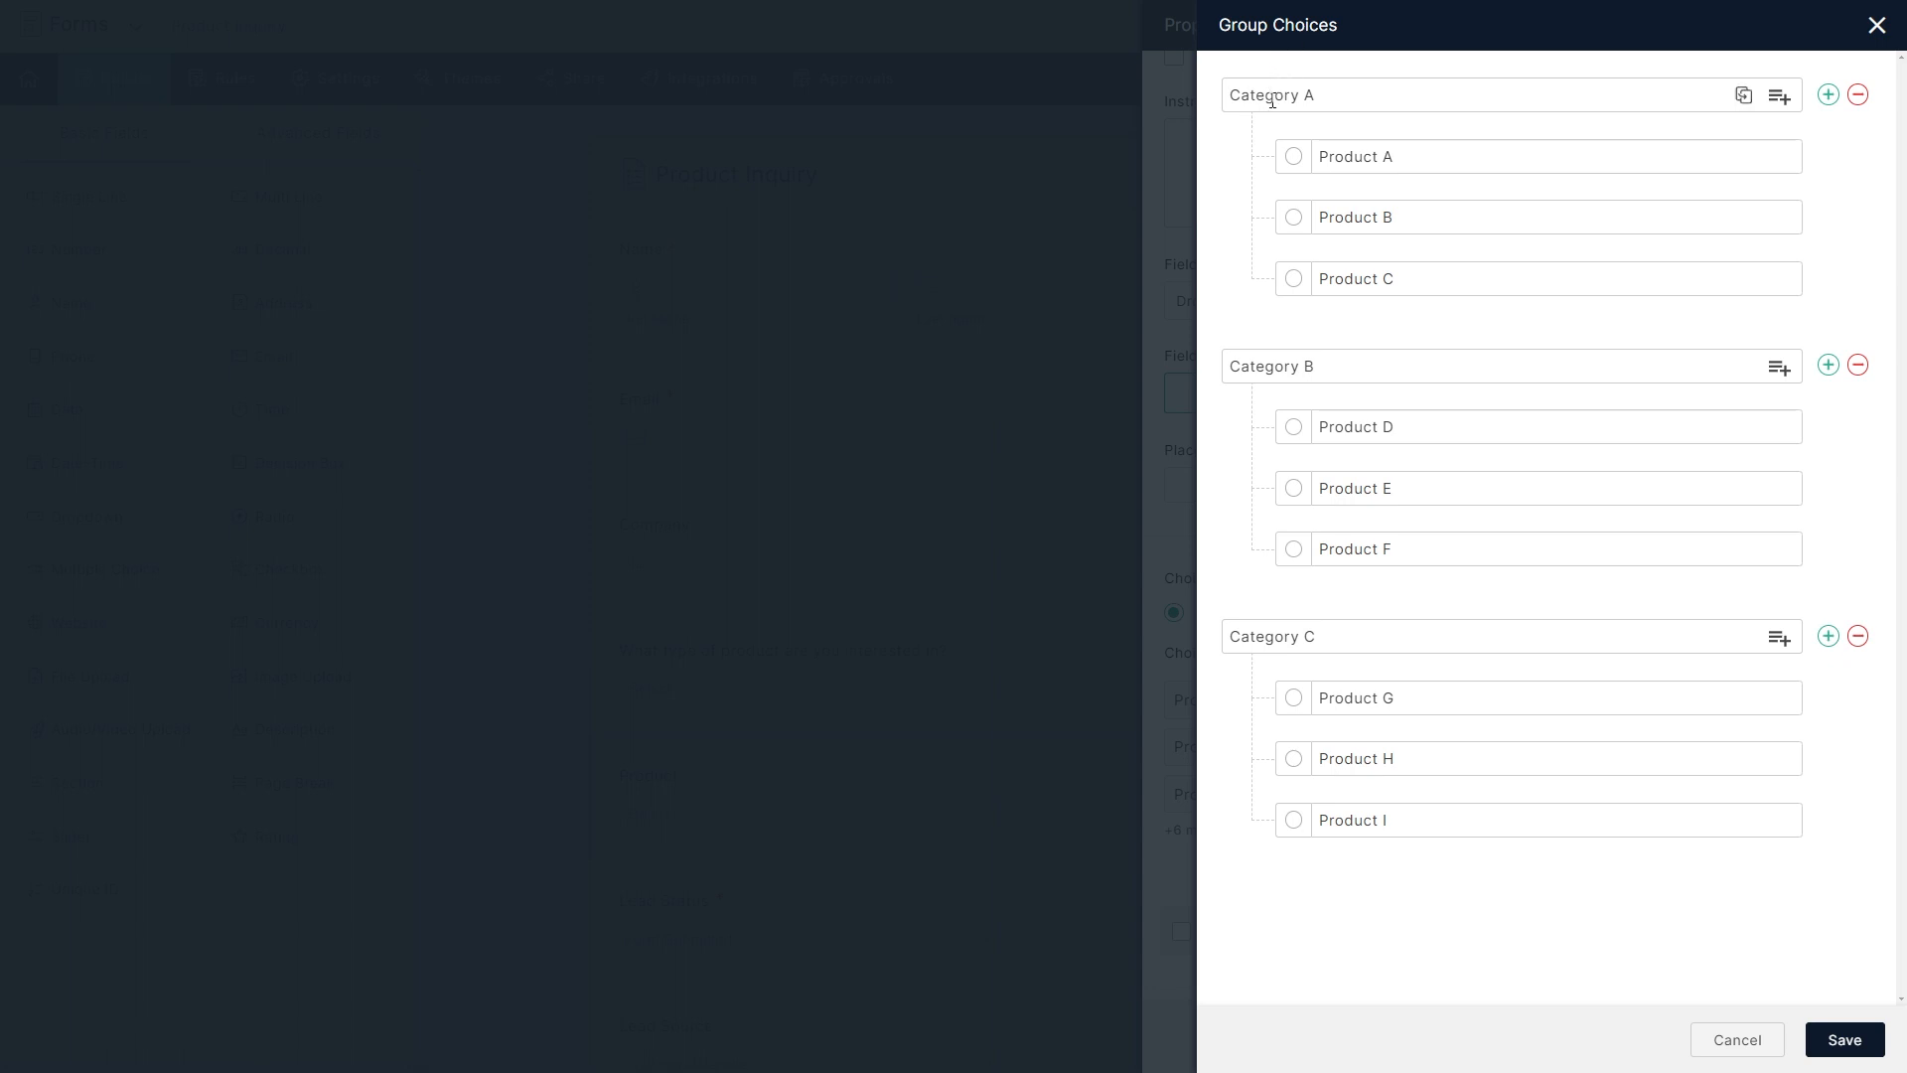
click(1864, 1041)
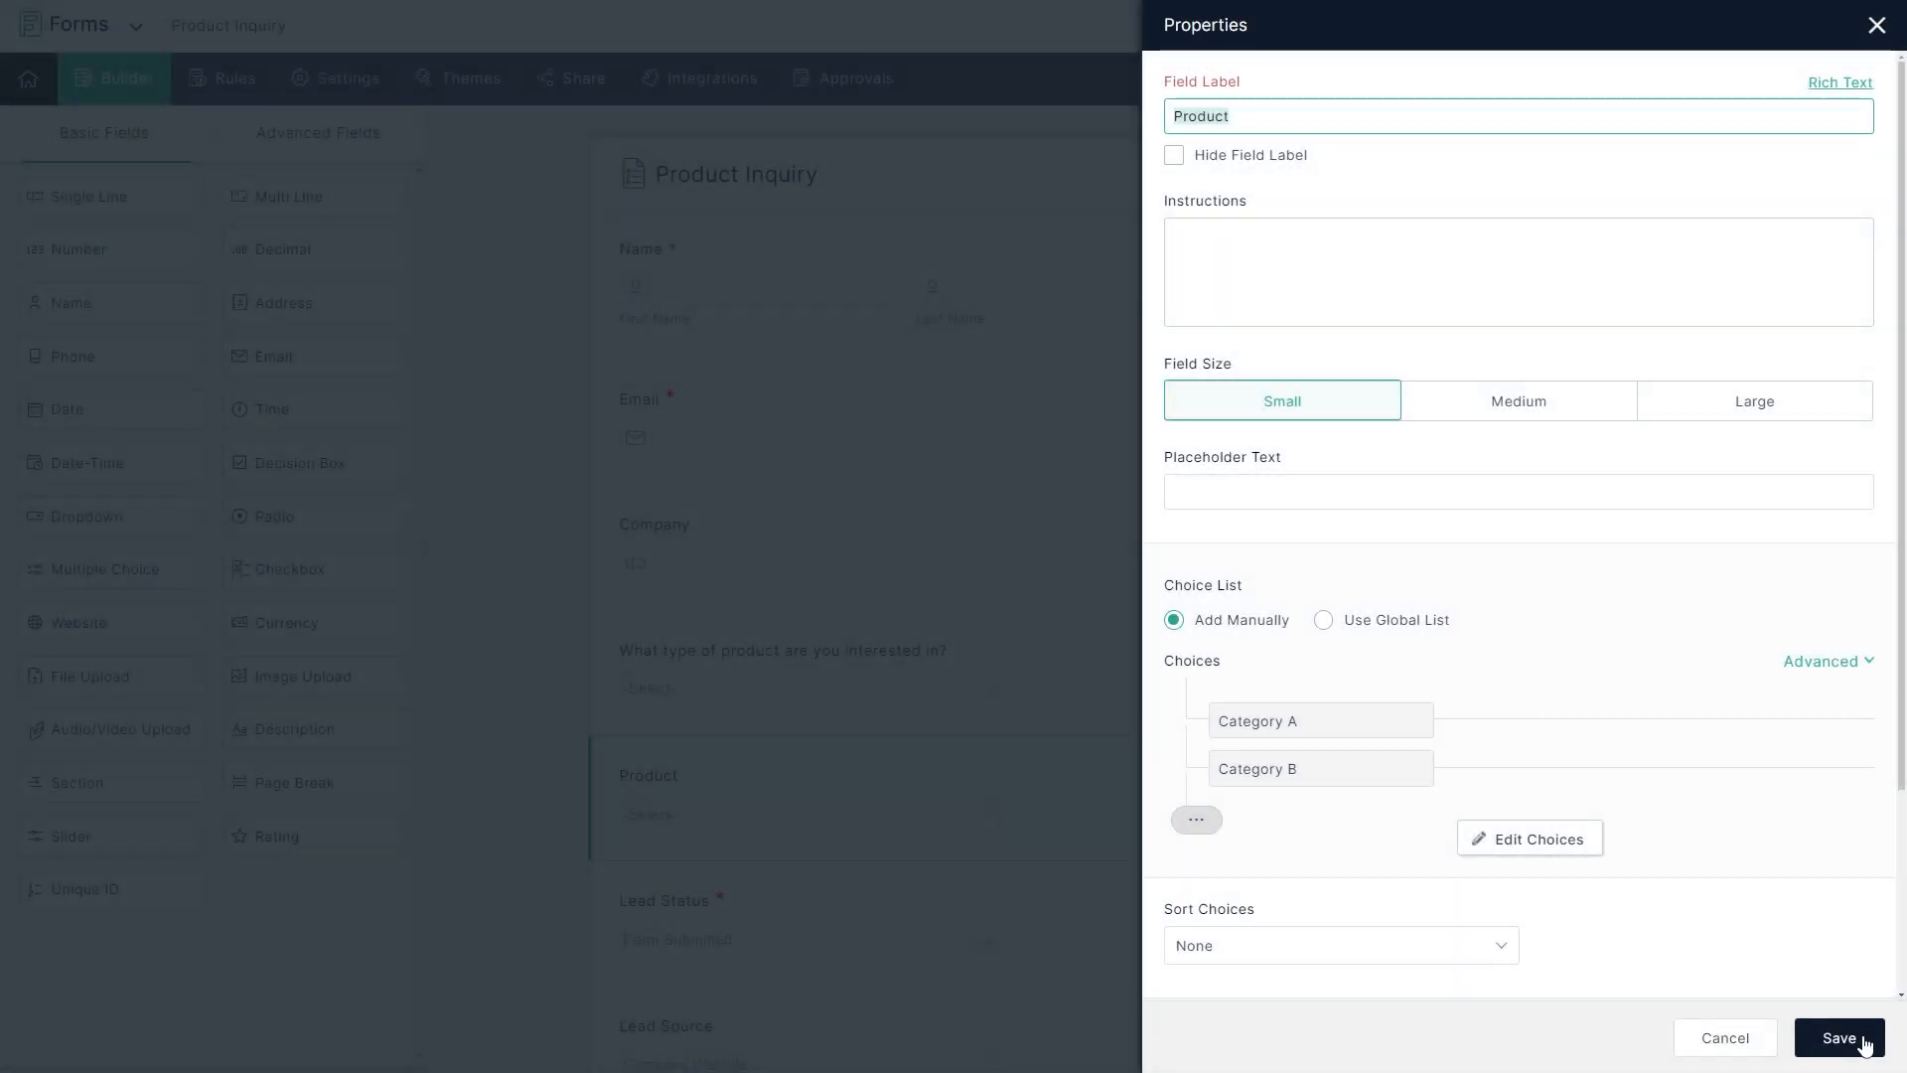
click(1865, 1045)
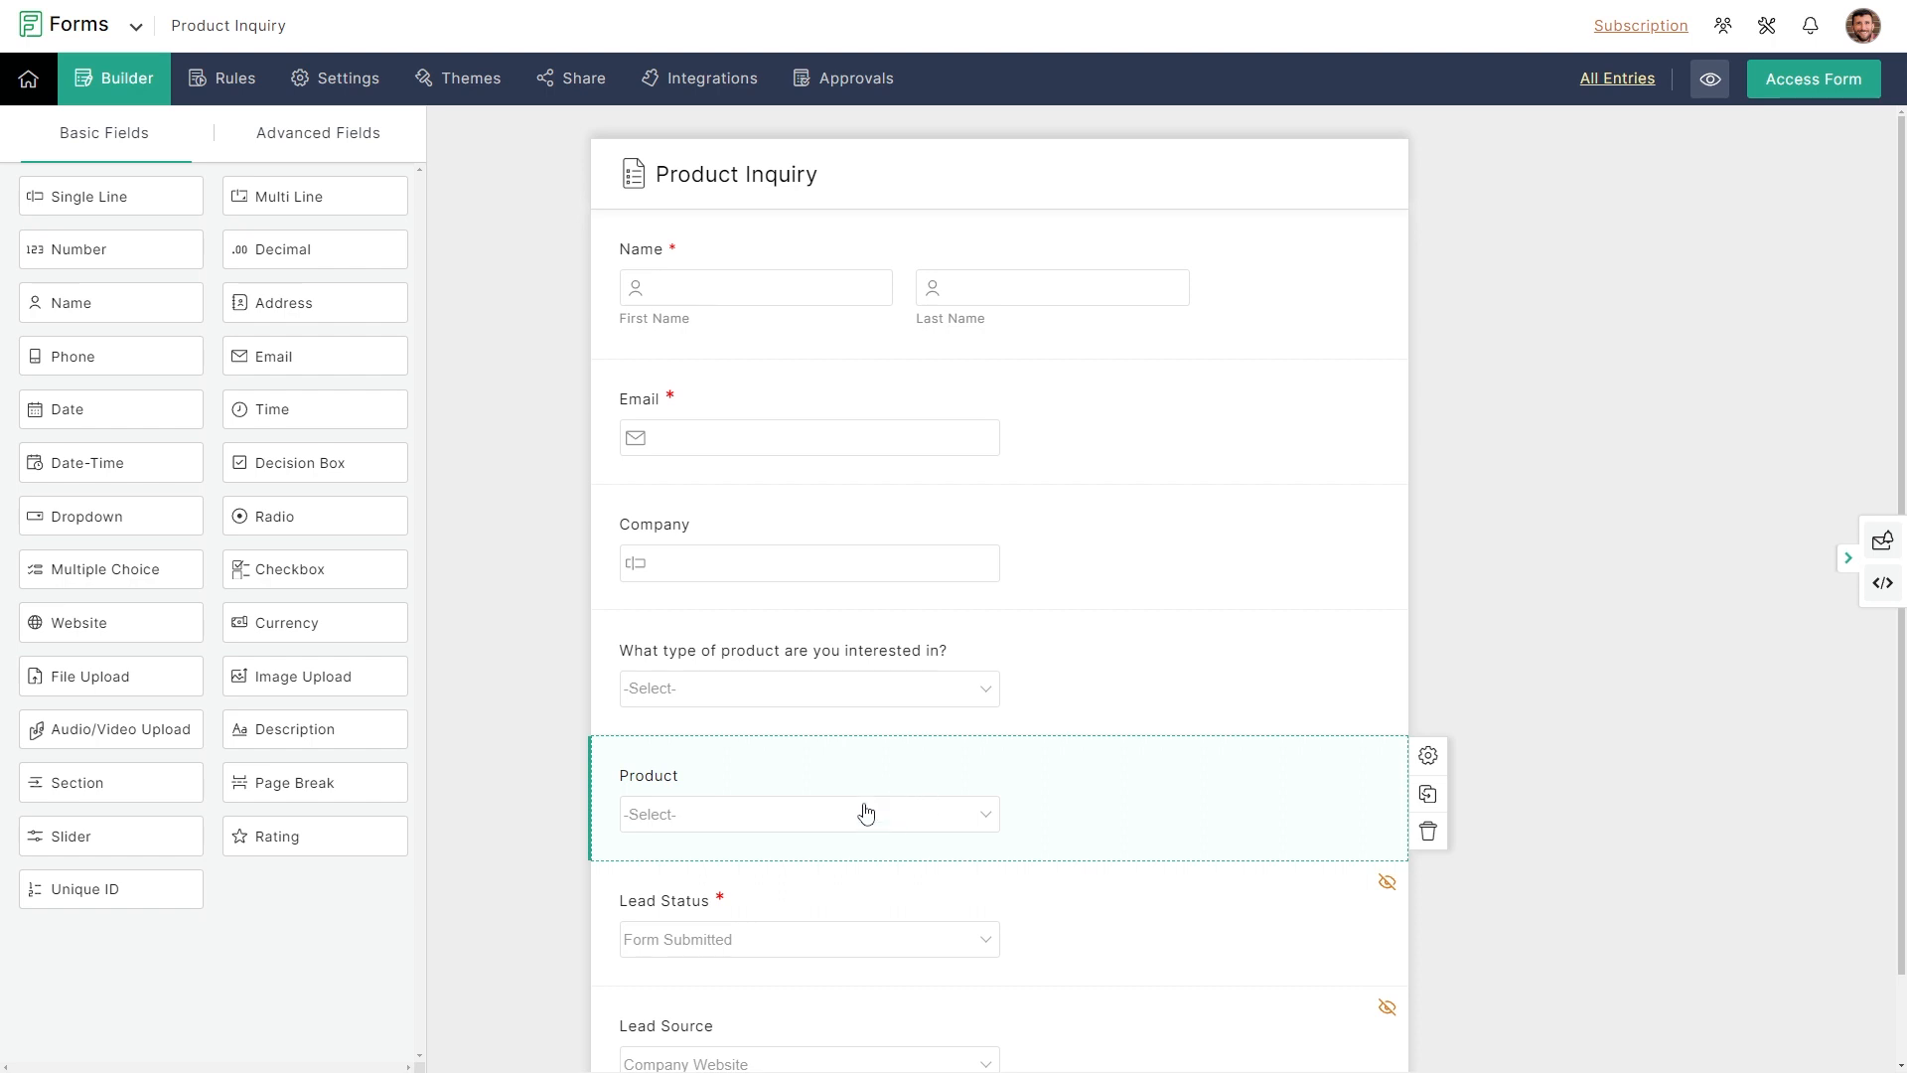
Create a field rule named Category A with the condition that "What type of product are you interested in?" is Category A.
click(227, 84)
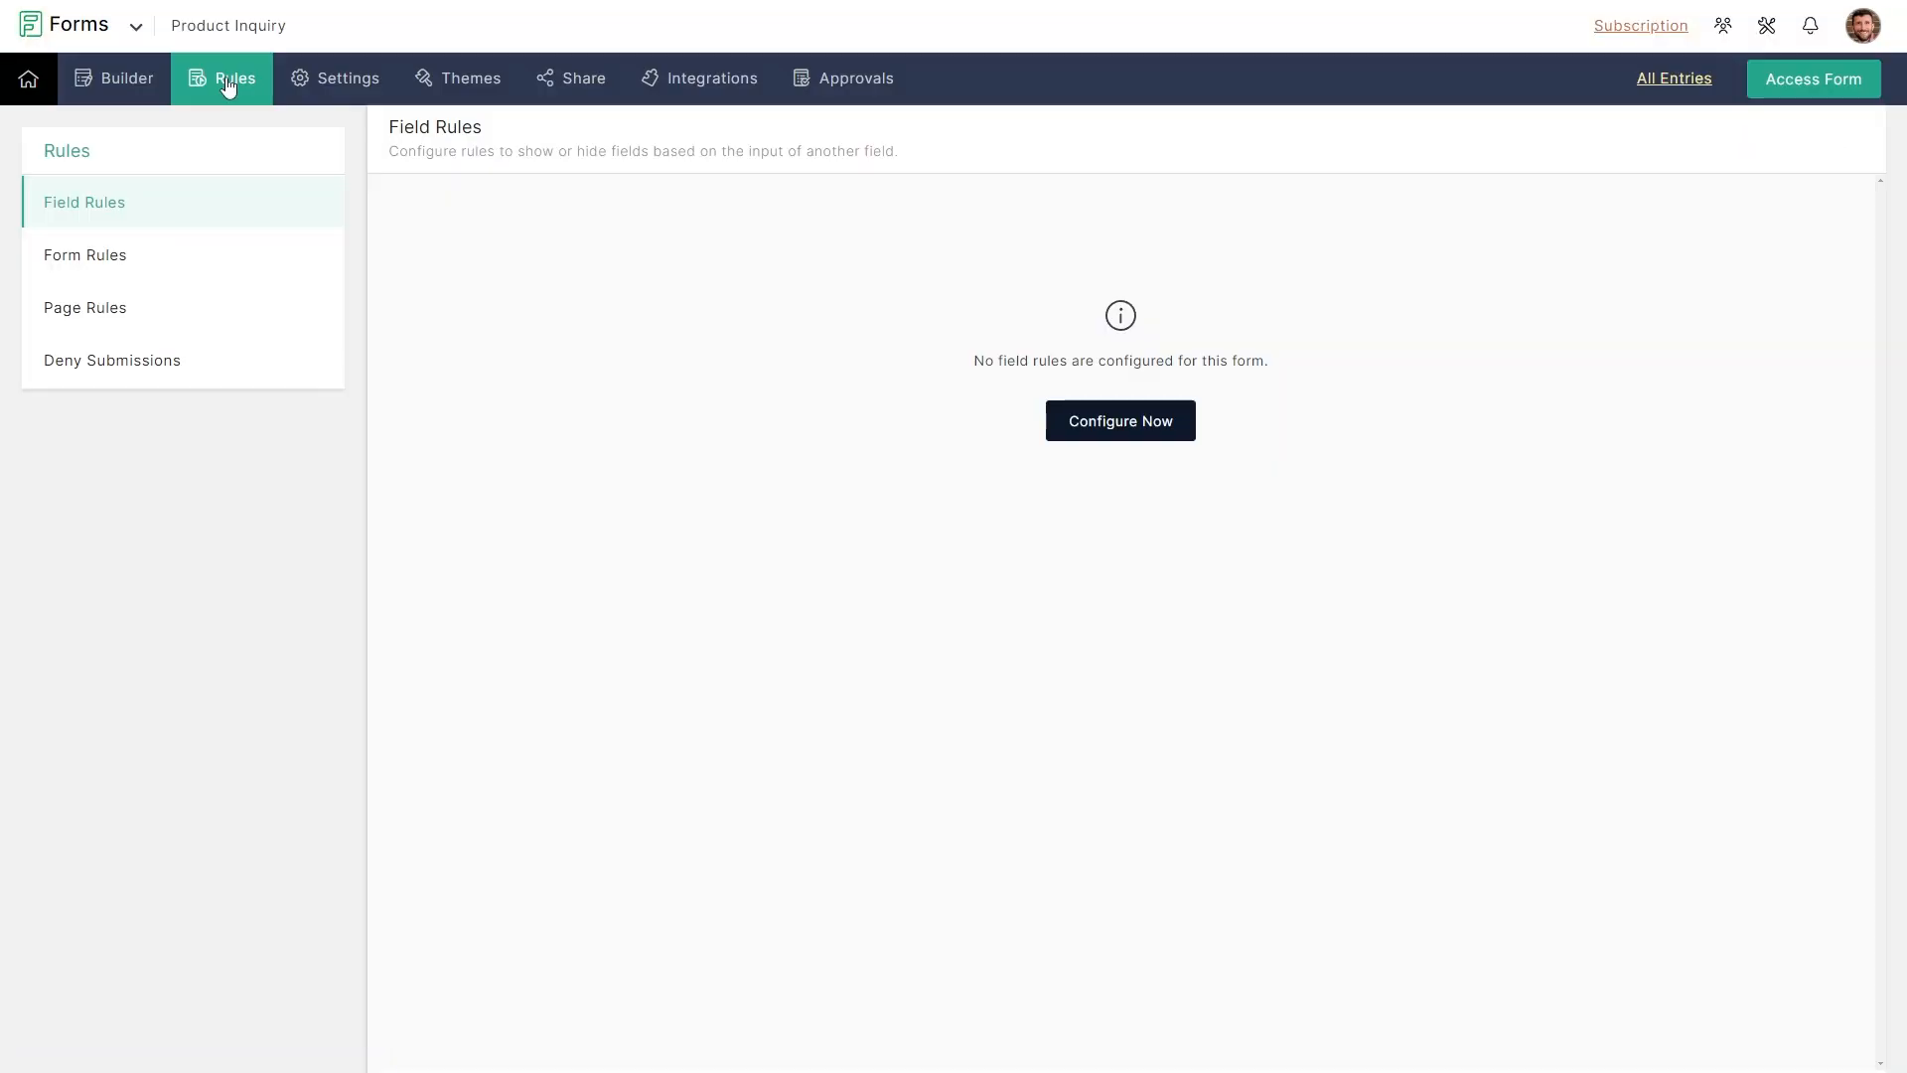
click(1077, 423)
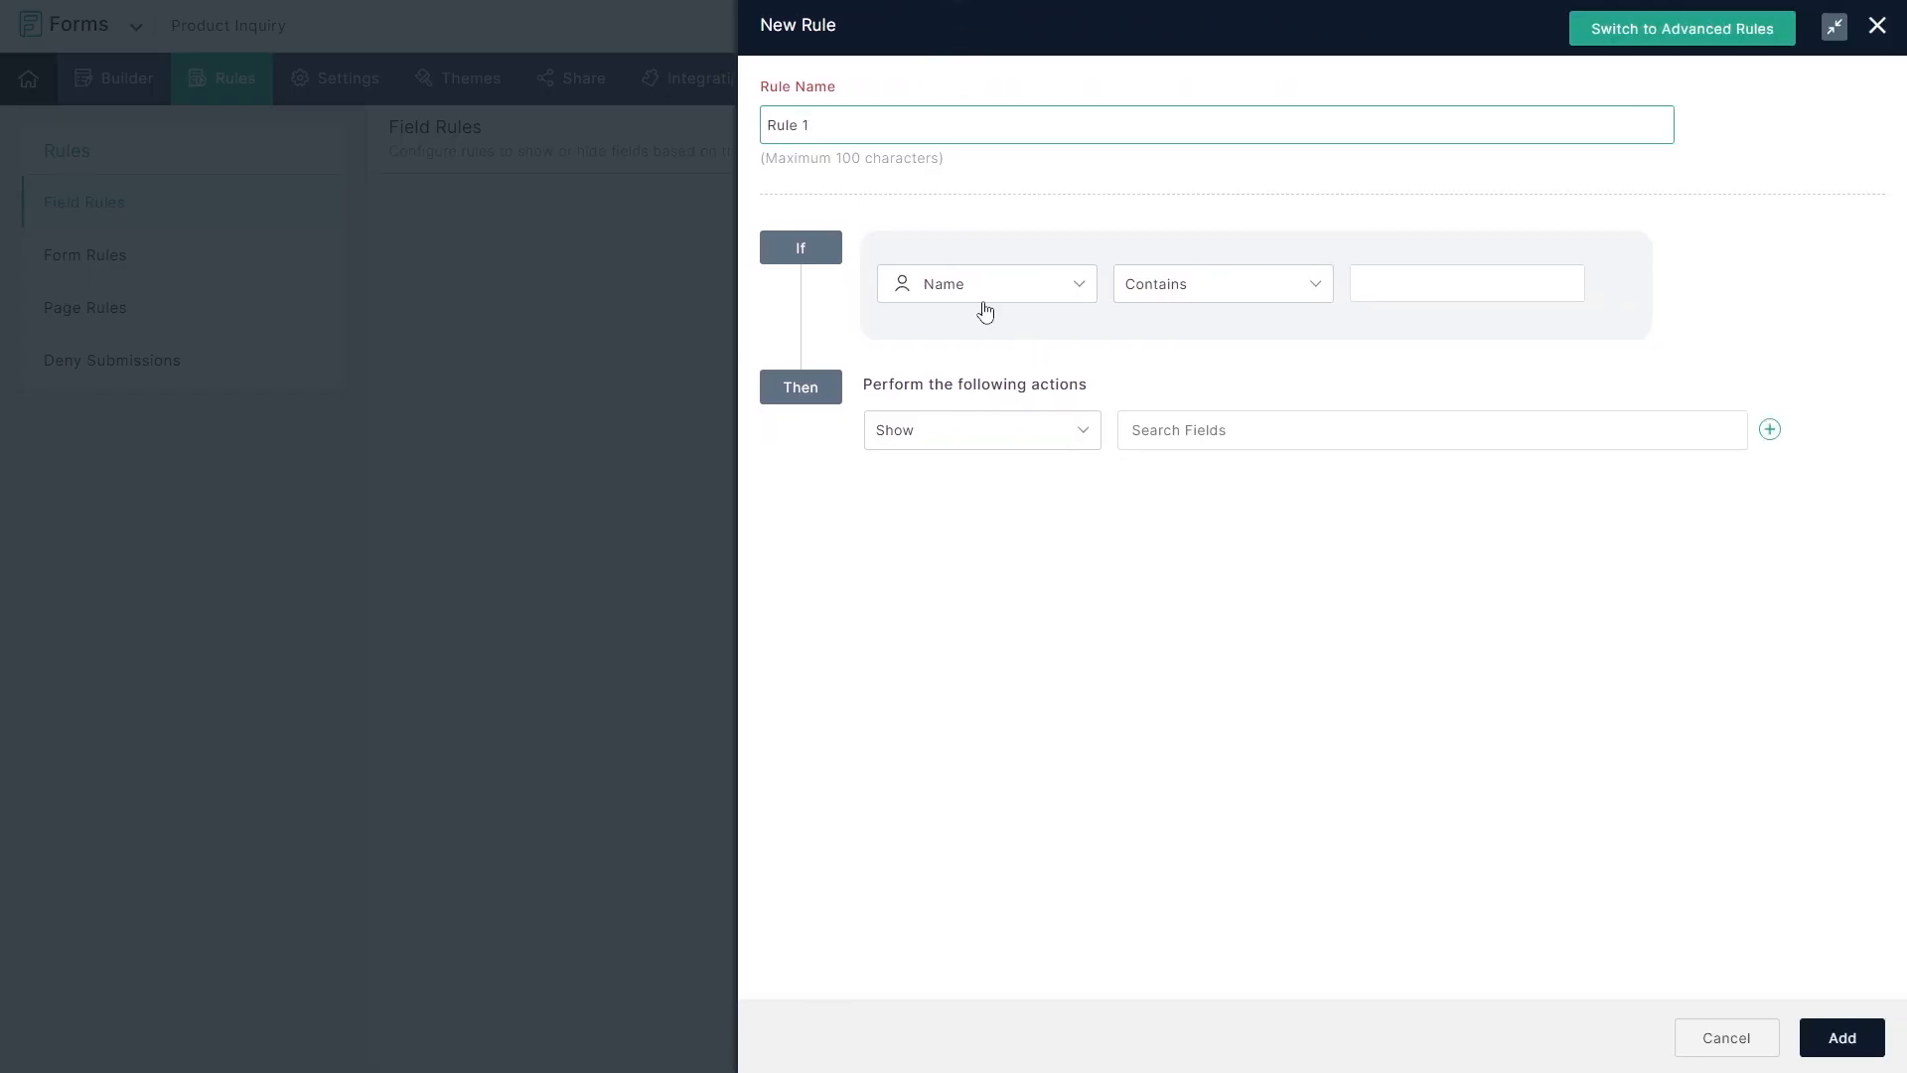
drag(842, 130, 722, 139)
text(Category A)
click(978, 286)
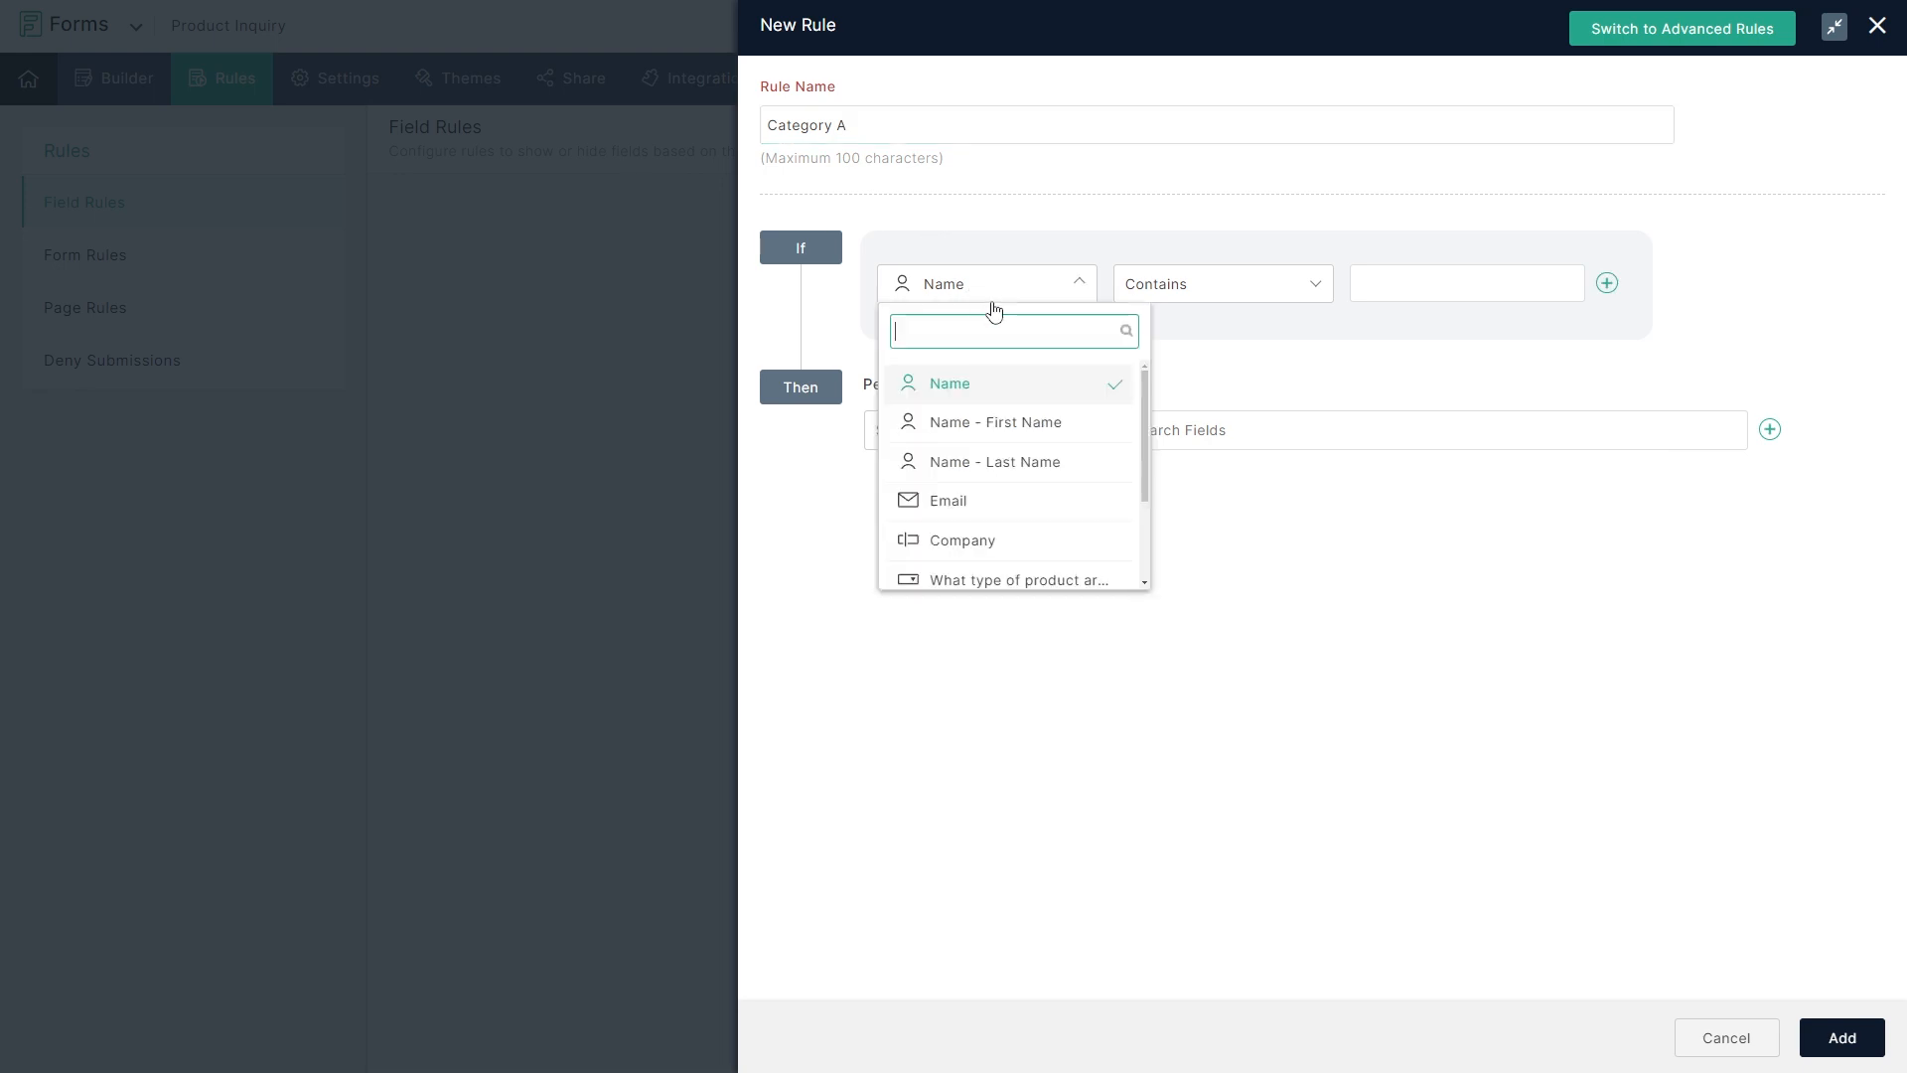
click(1032, 582)
click(1400, 284)
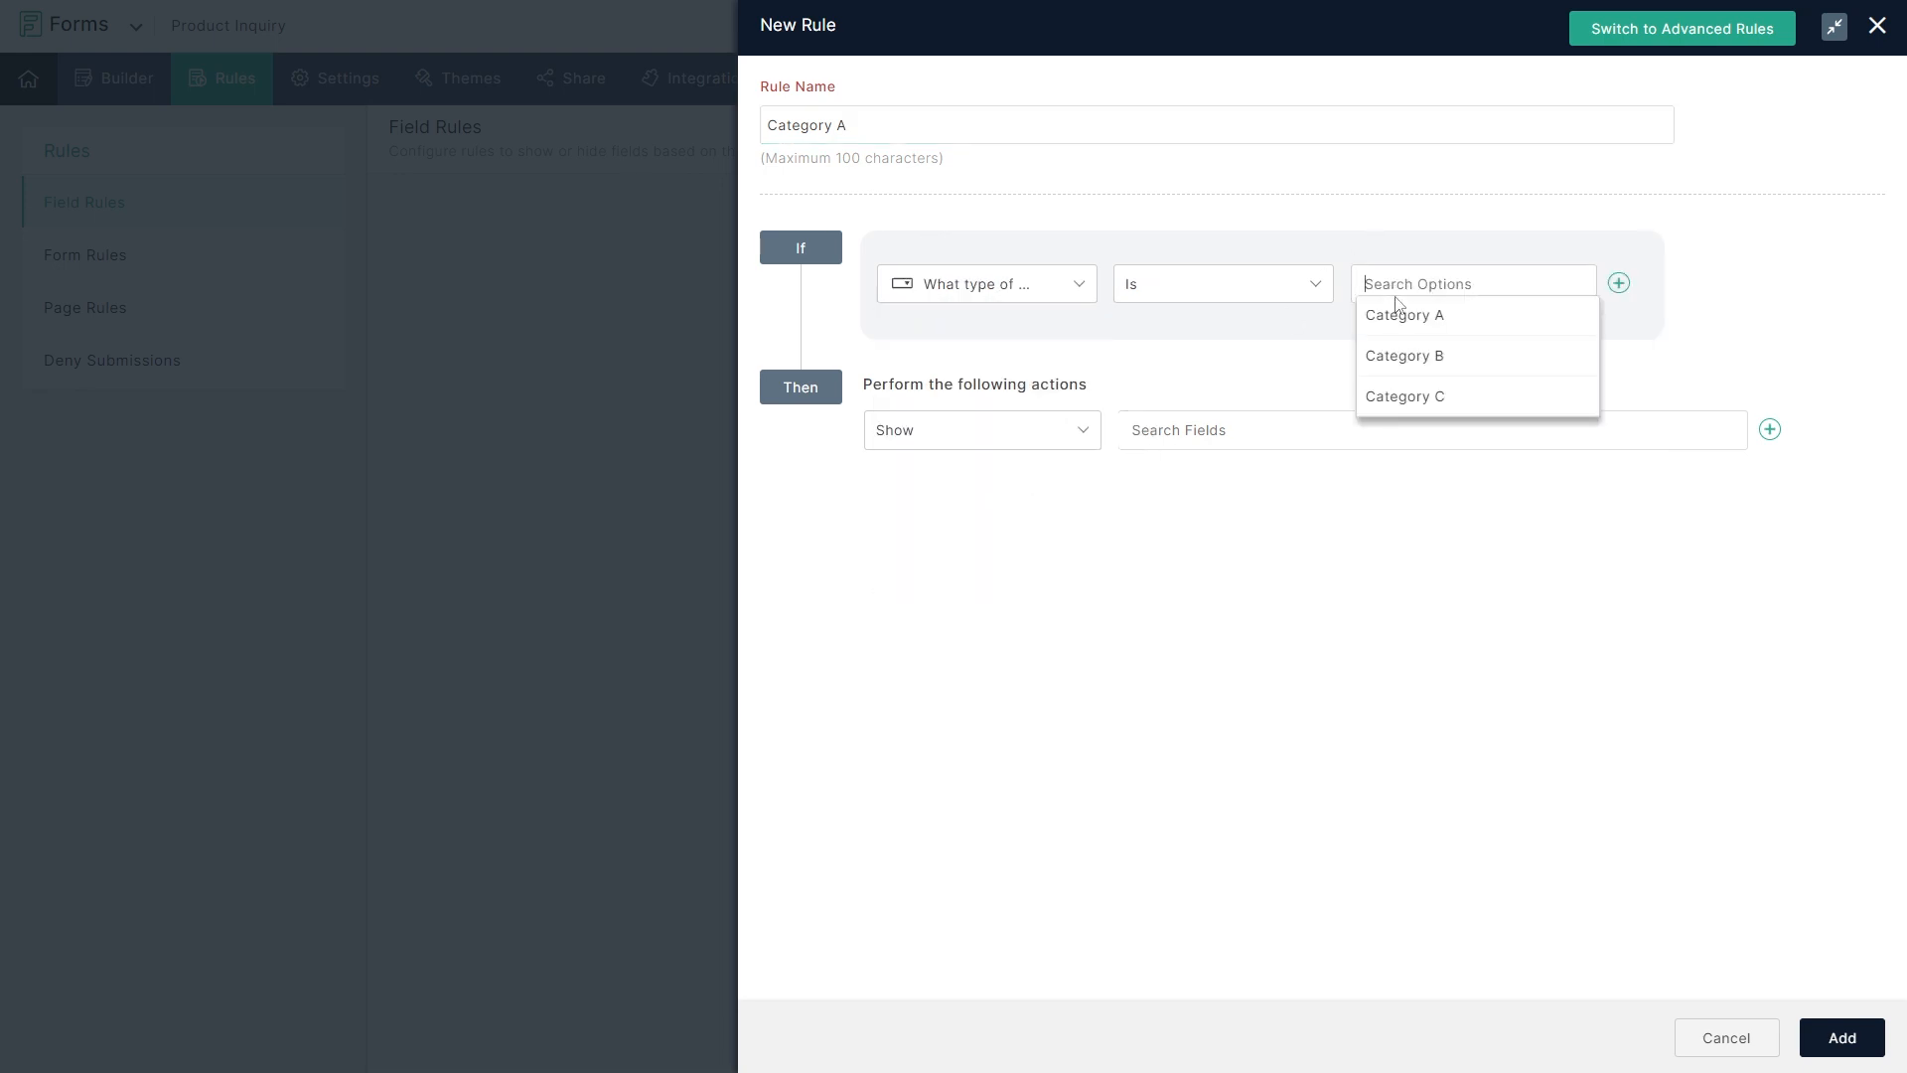
click(1409, 320)
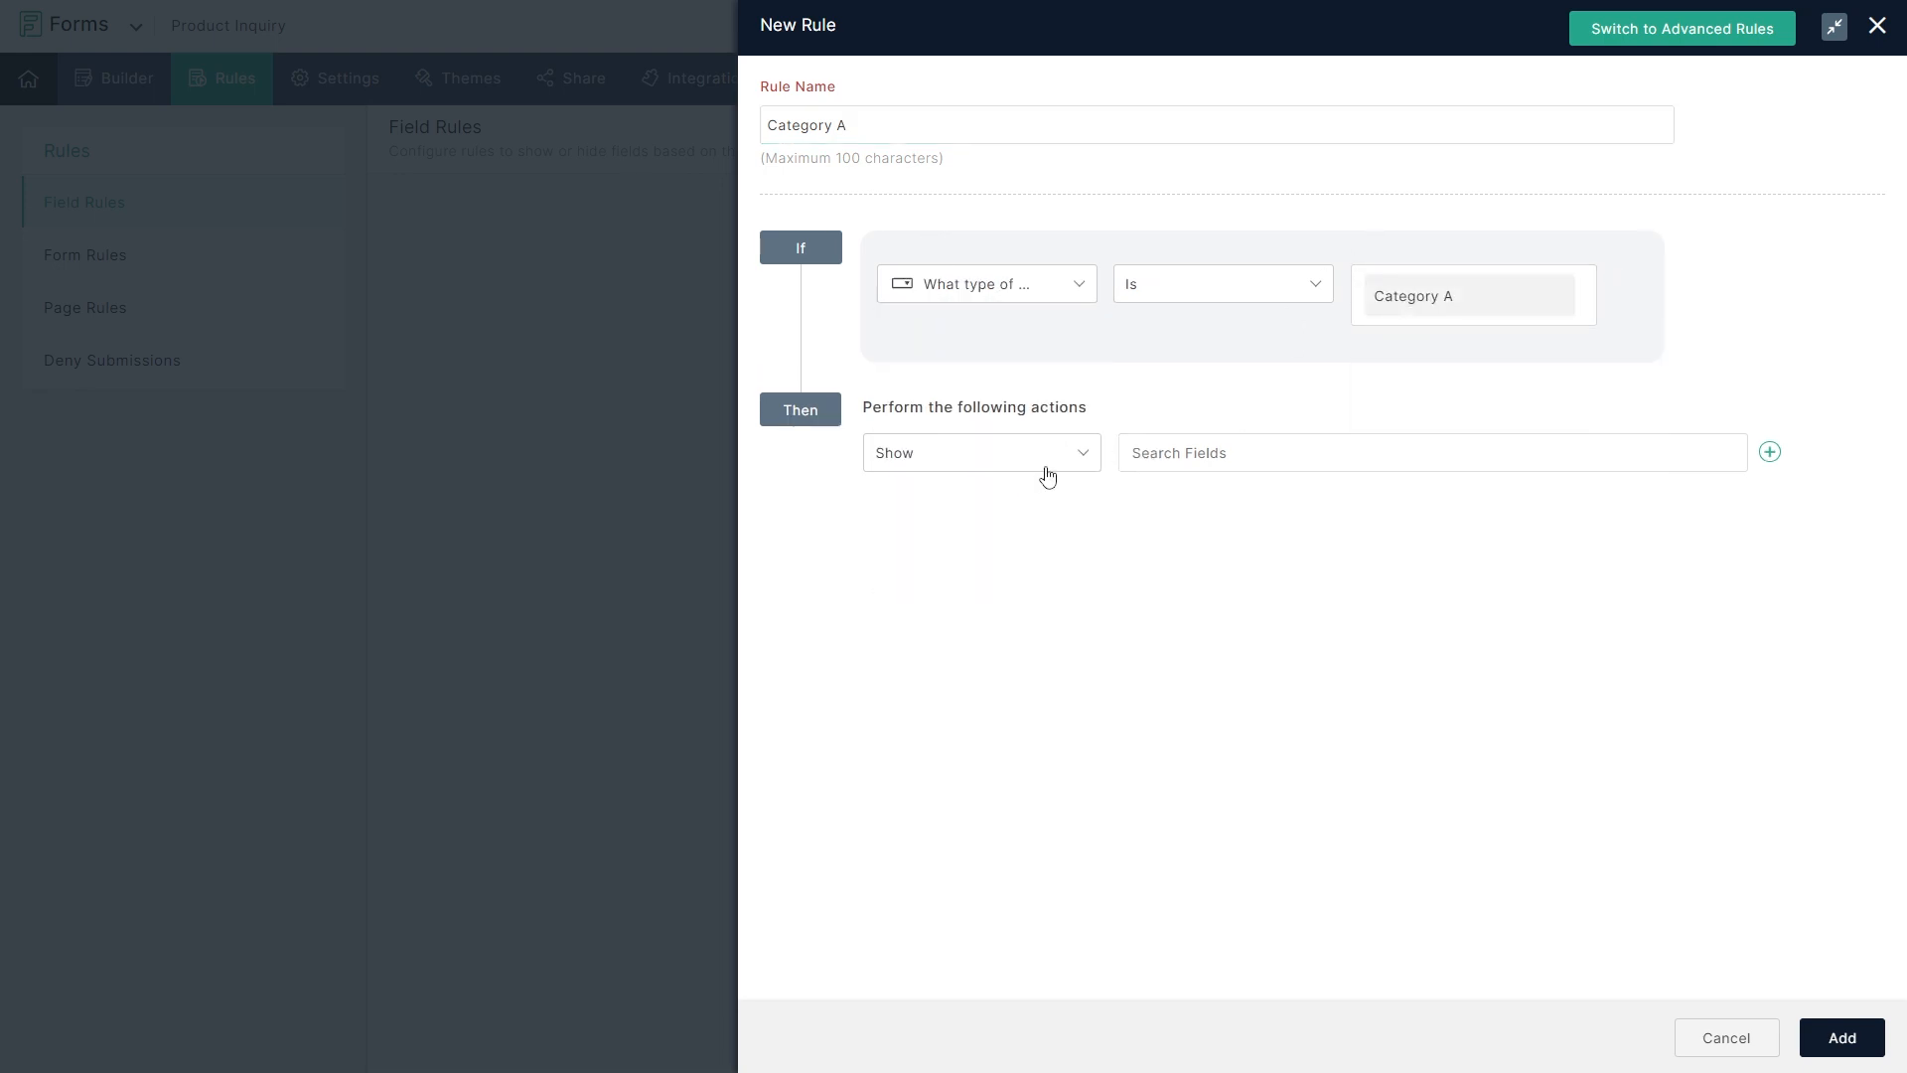
Set the rule's action to Show Grouped Choices for the Product field's Category A group, and add the rule.
click(1047, 465)
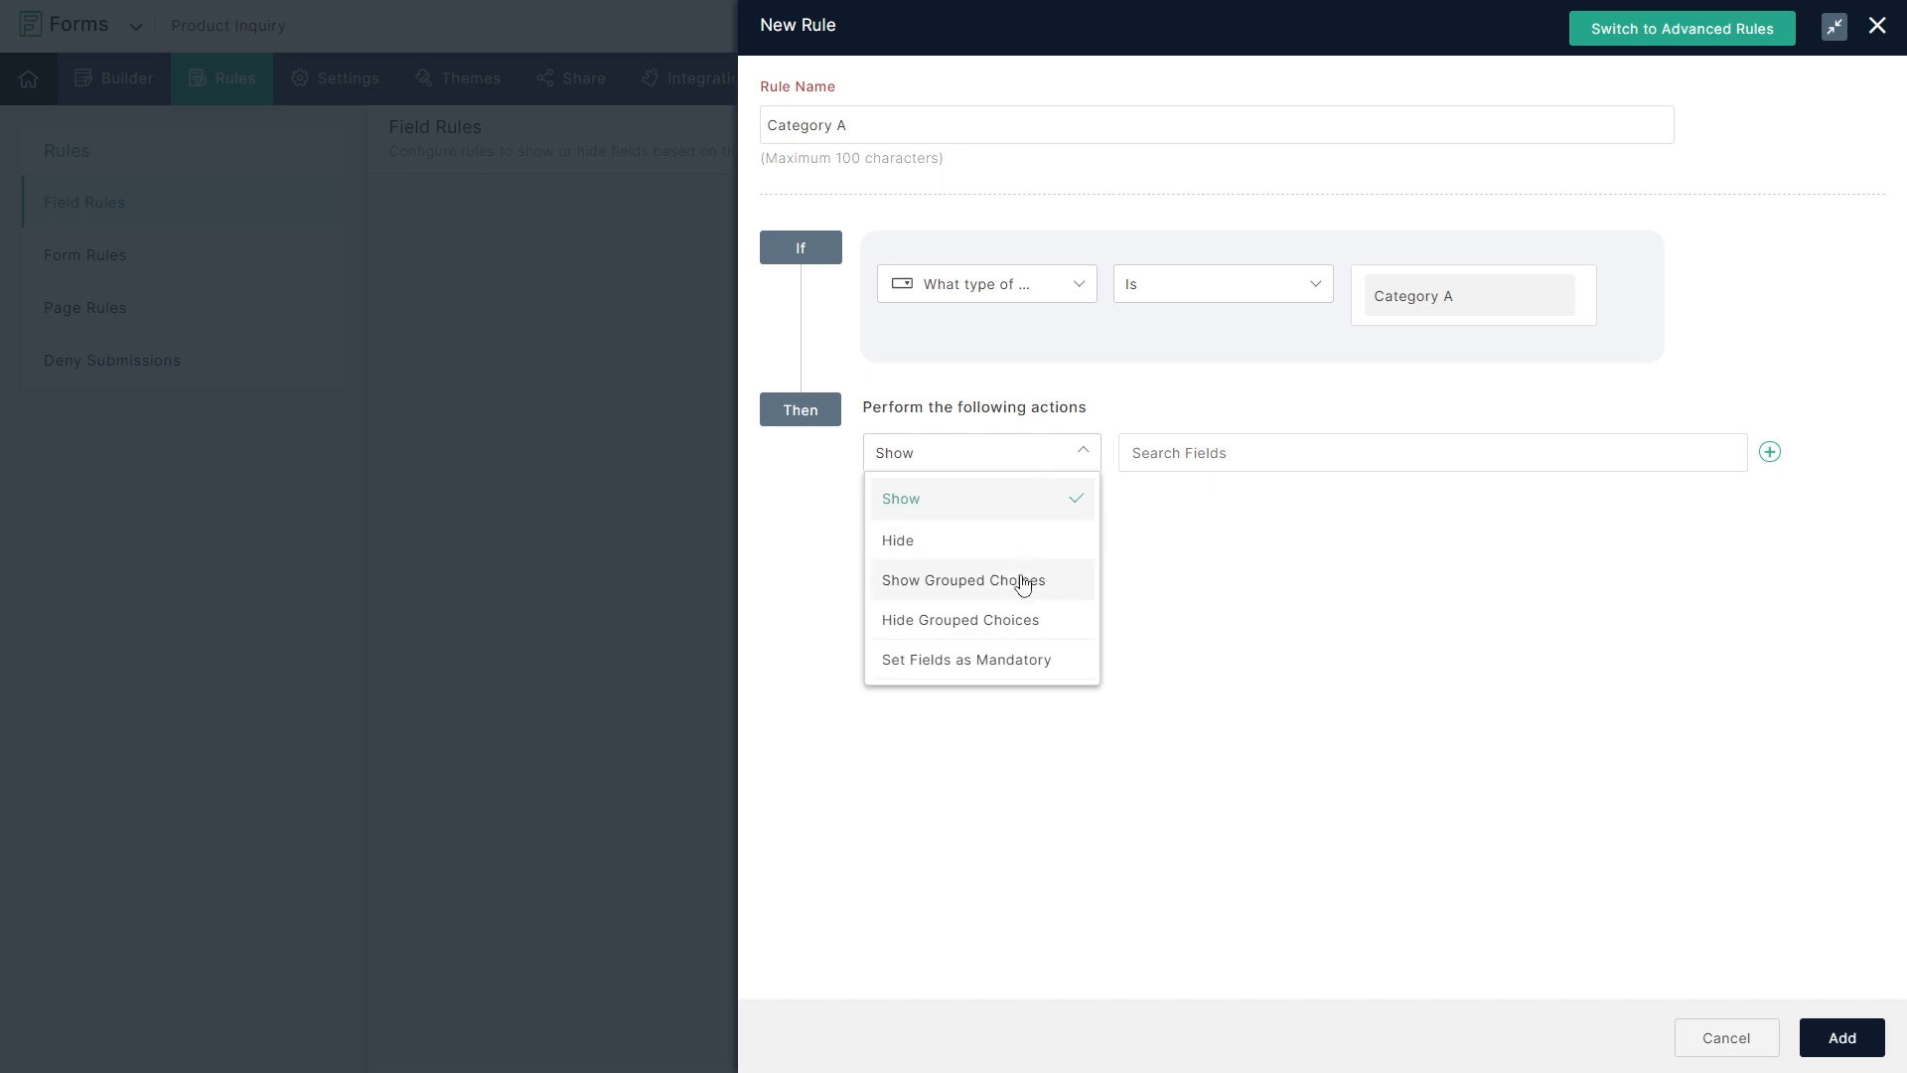
click(1023, 586)
click(1382, 457)
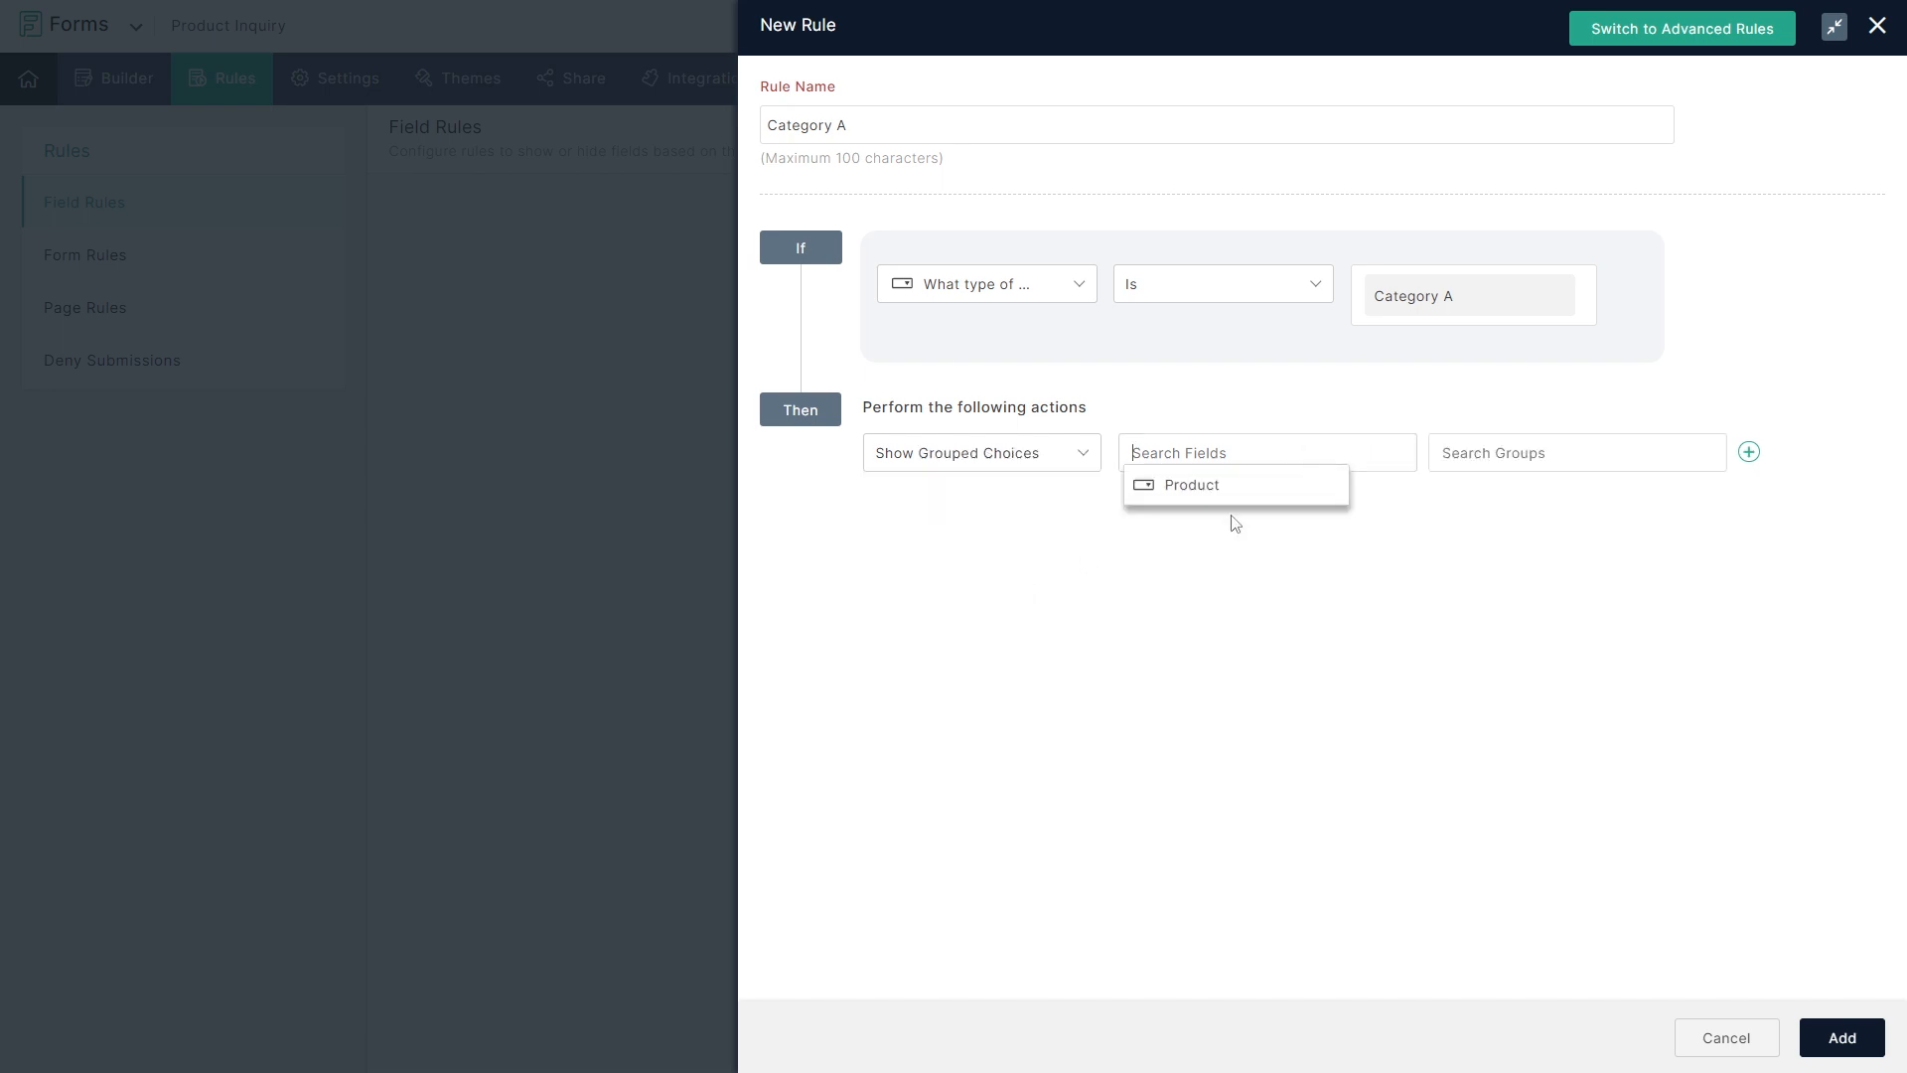
click(1339, 488)
click(1486, 458)
click(1500, 484)
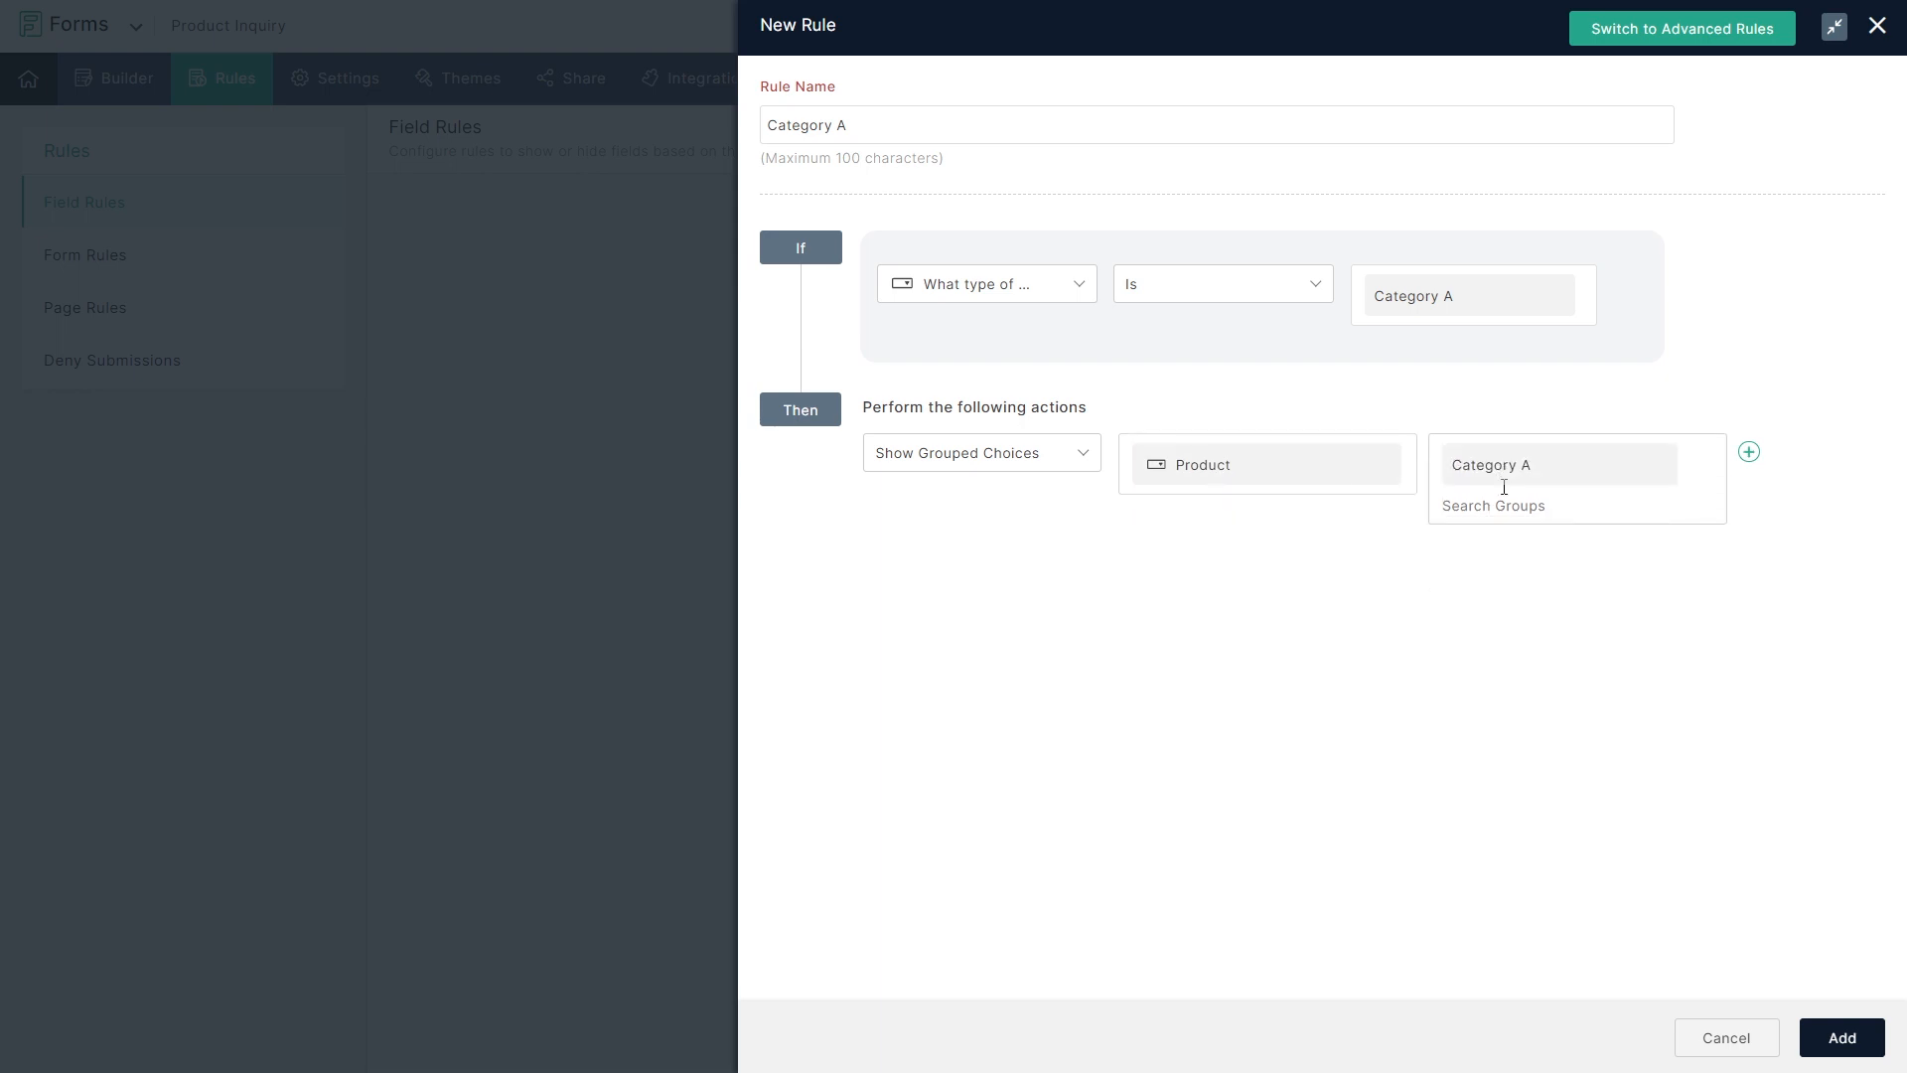
click(1842, 1038)
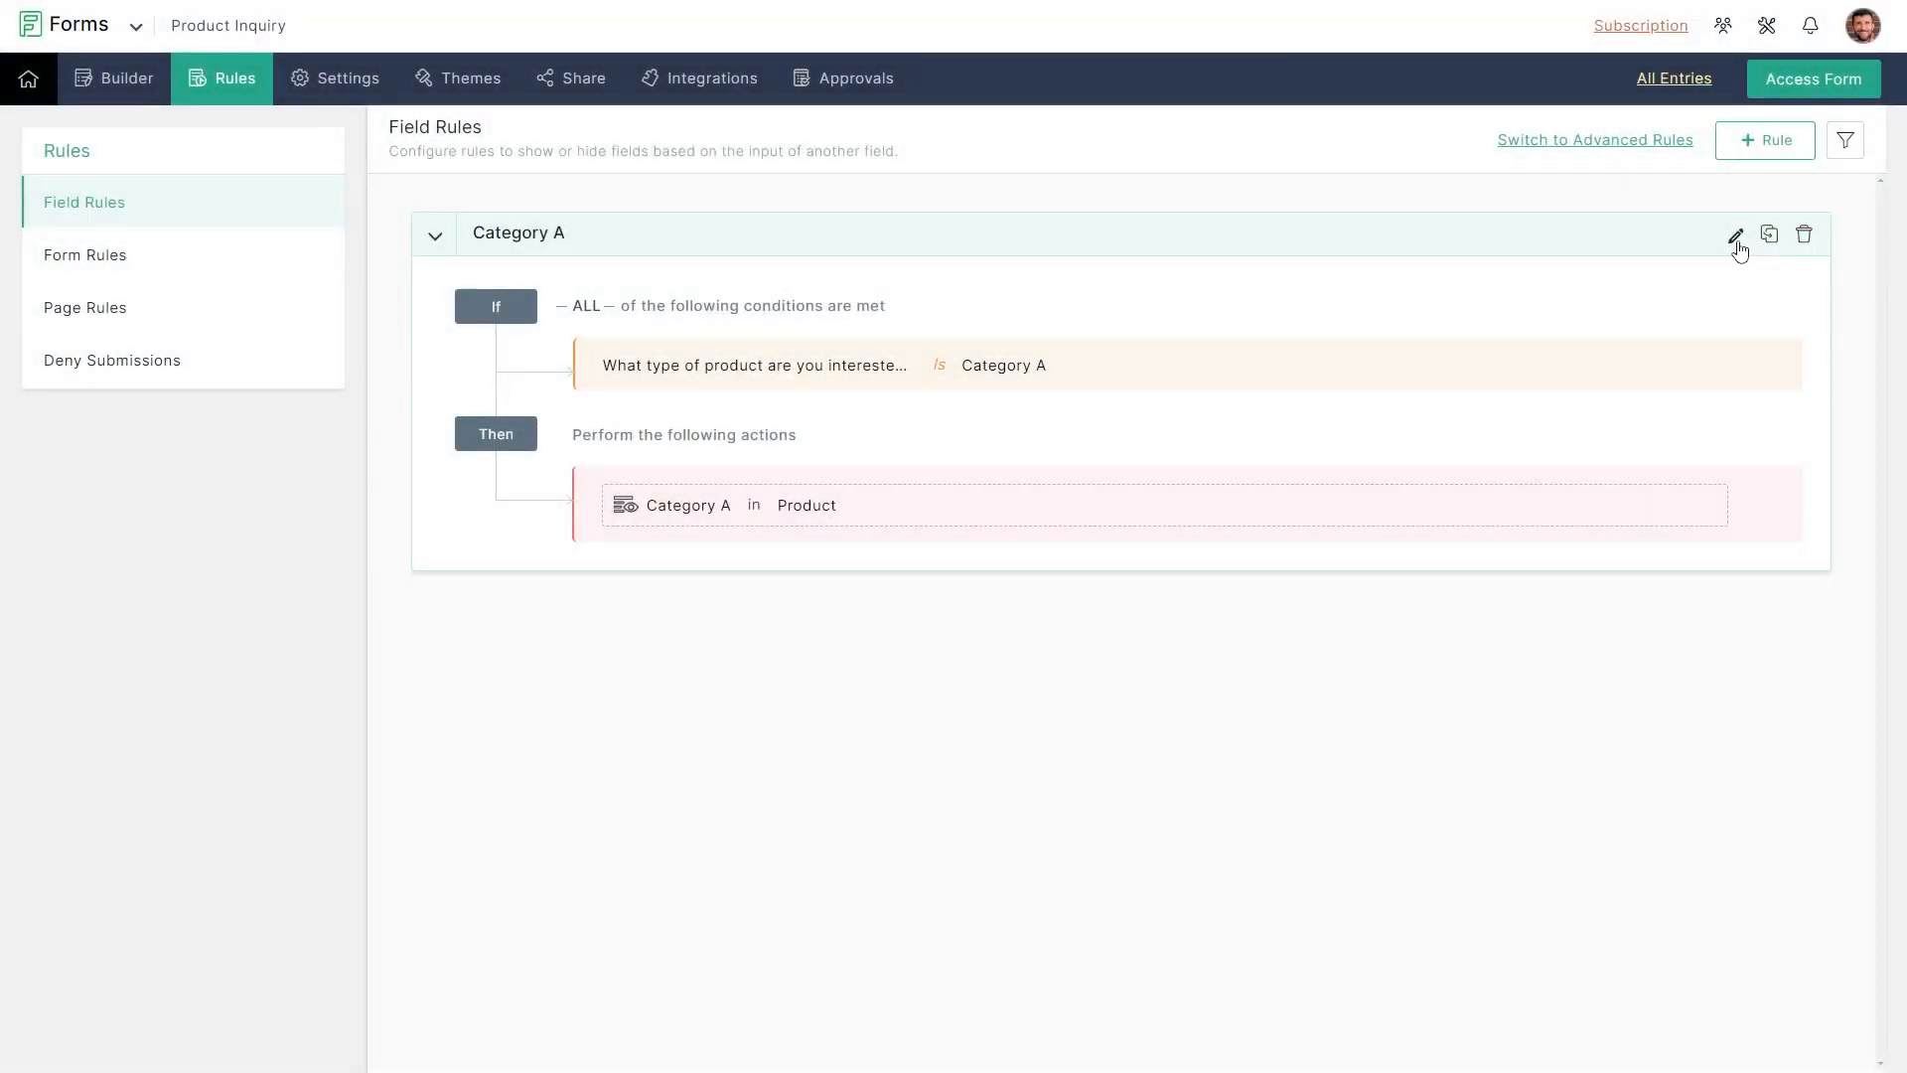
Duplicate the Category A rule as Category B and set its condition value to Category B.
click(1771, 241)
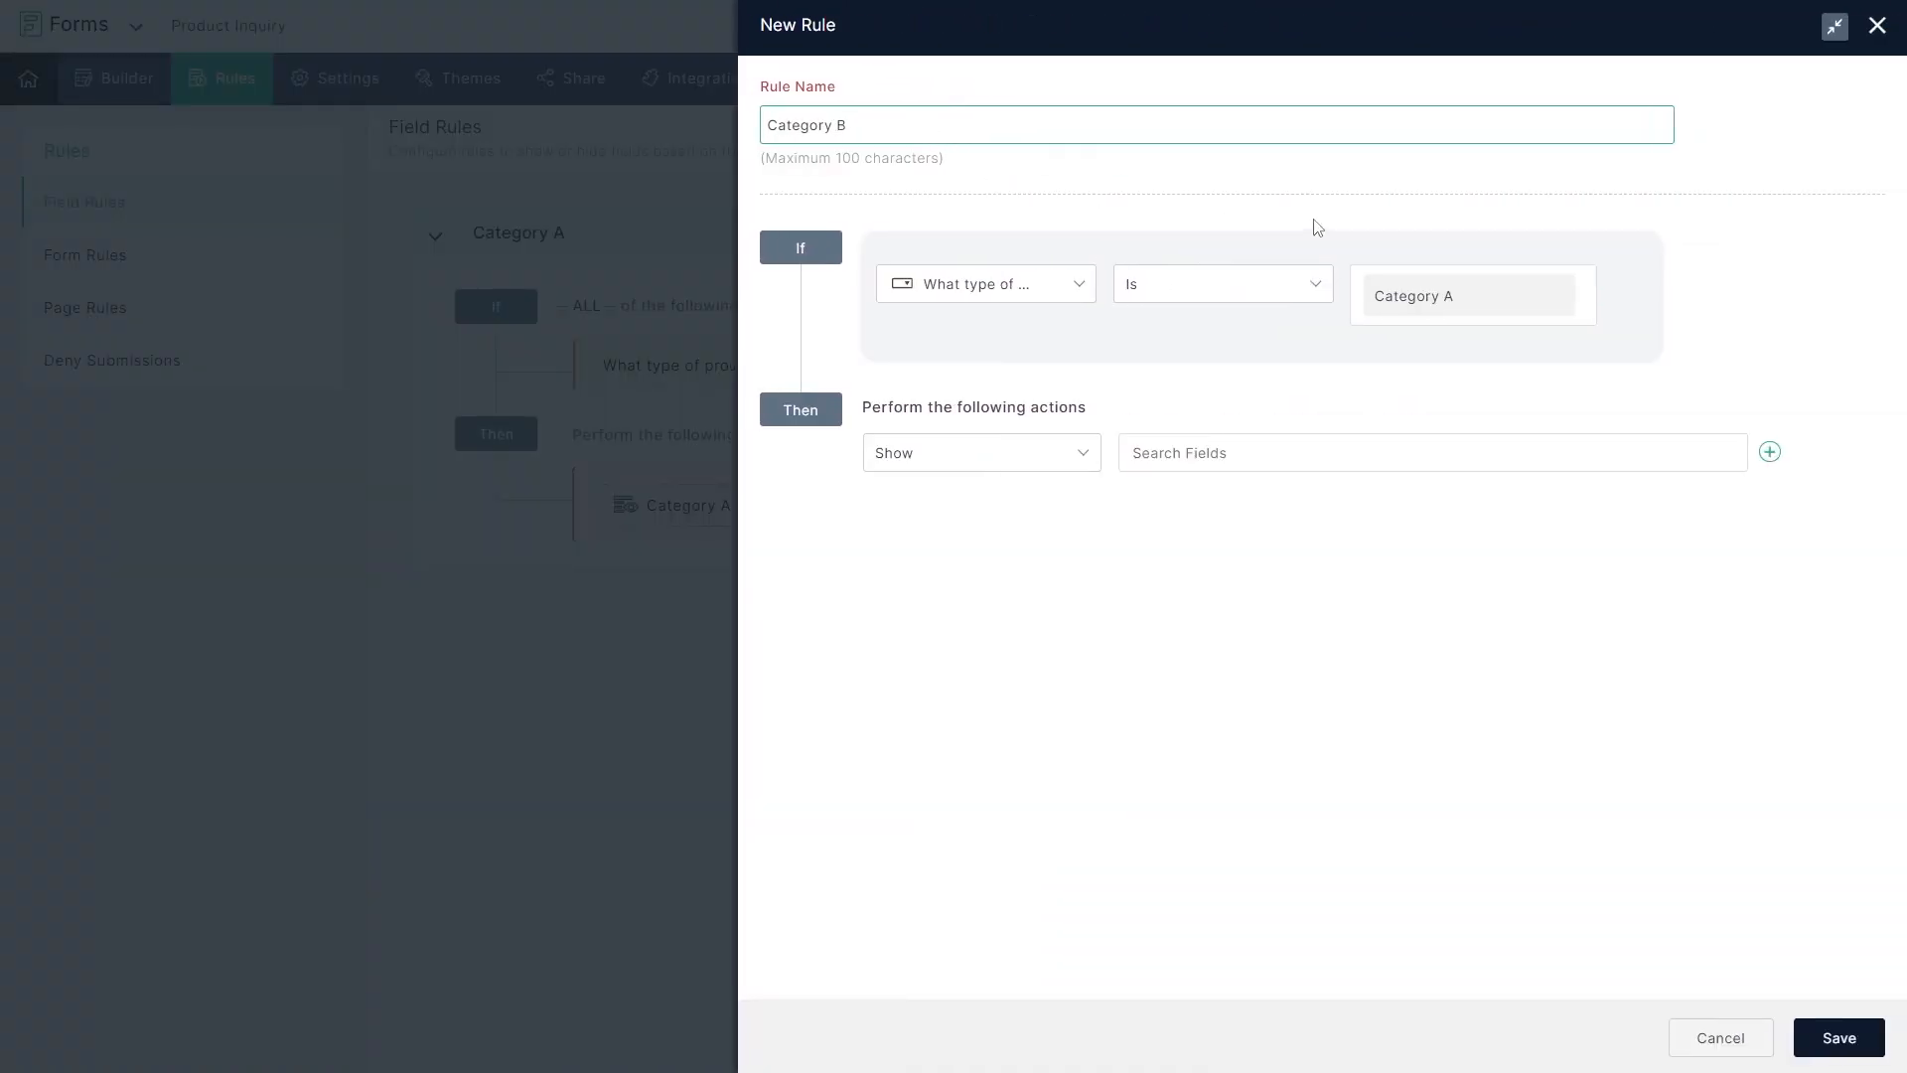
click(1554, 298)
click(1439, 356)
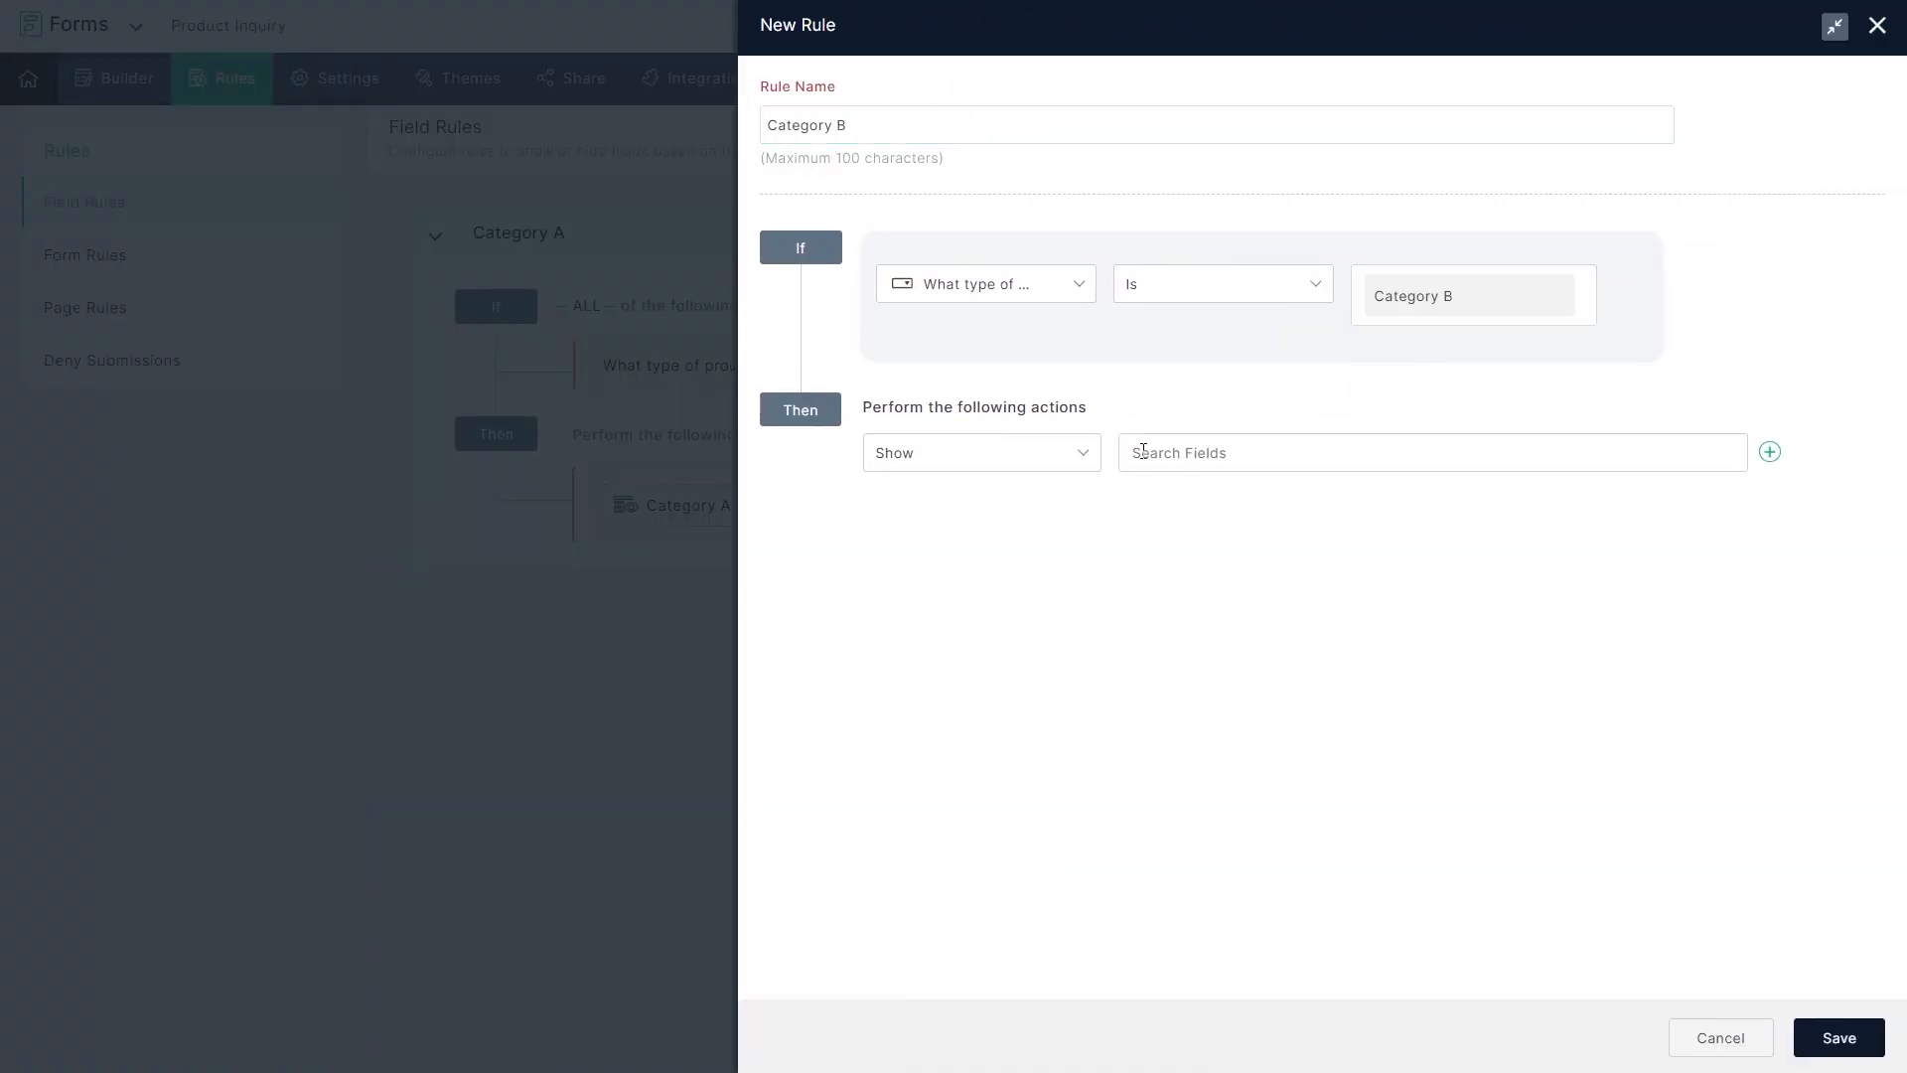
Make the Category B rule show the Product field's Category B grouped choices, and save it.
click(1053, 457)
click(978, 596)
click(1172, 459)
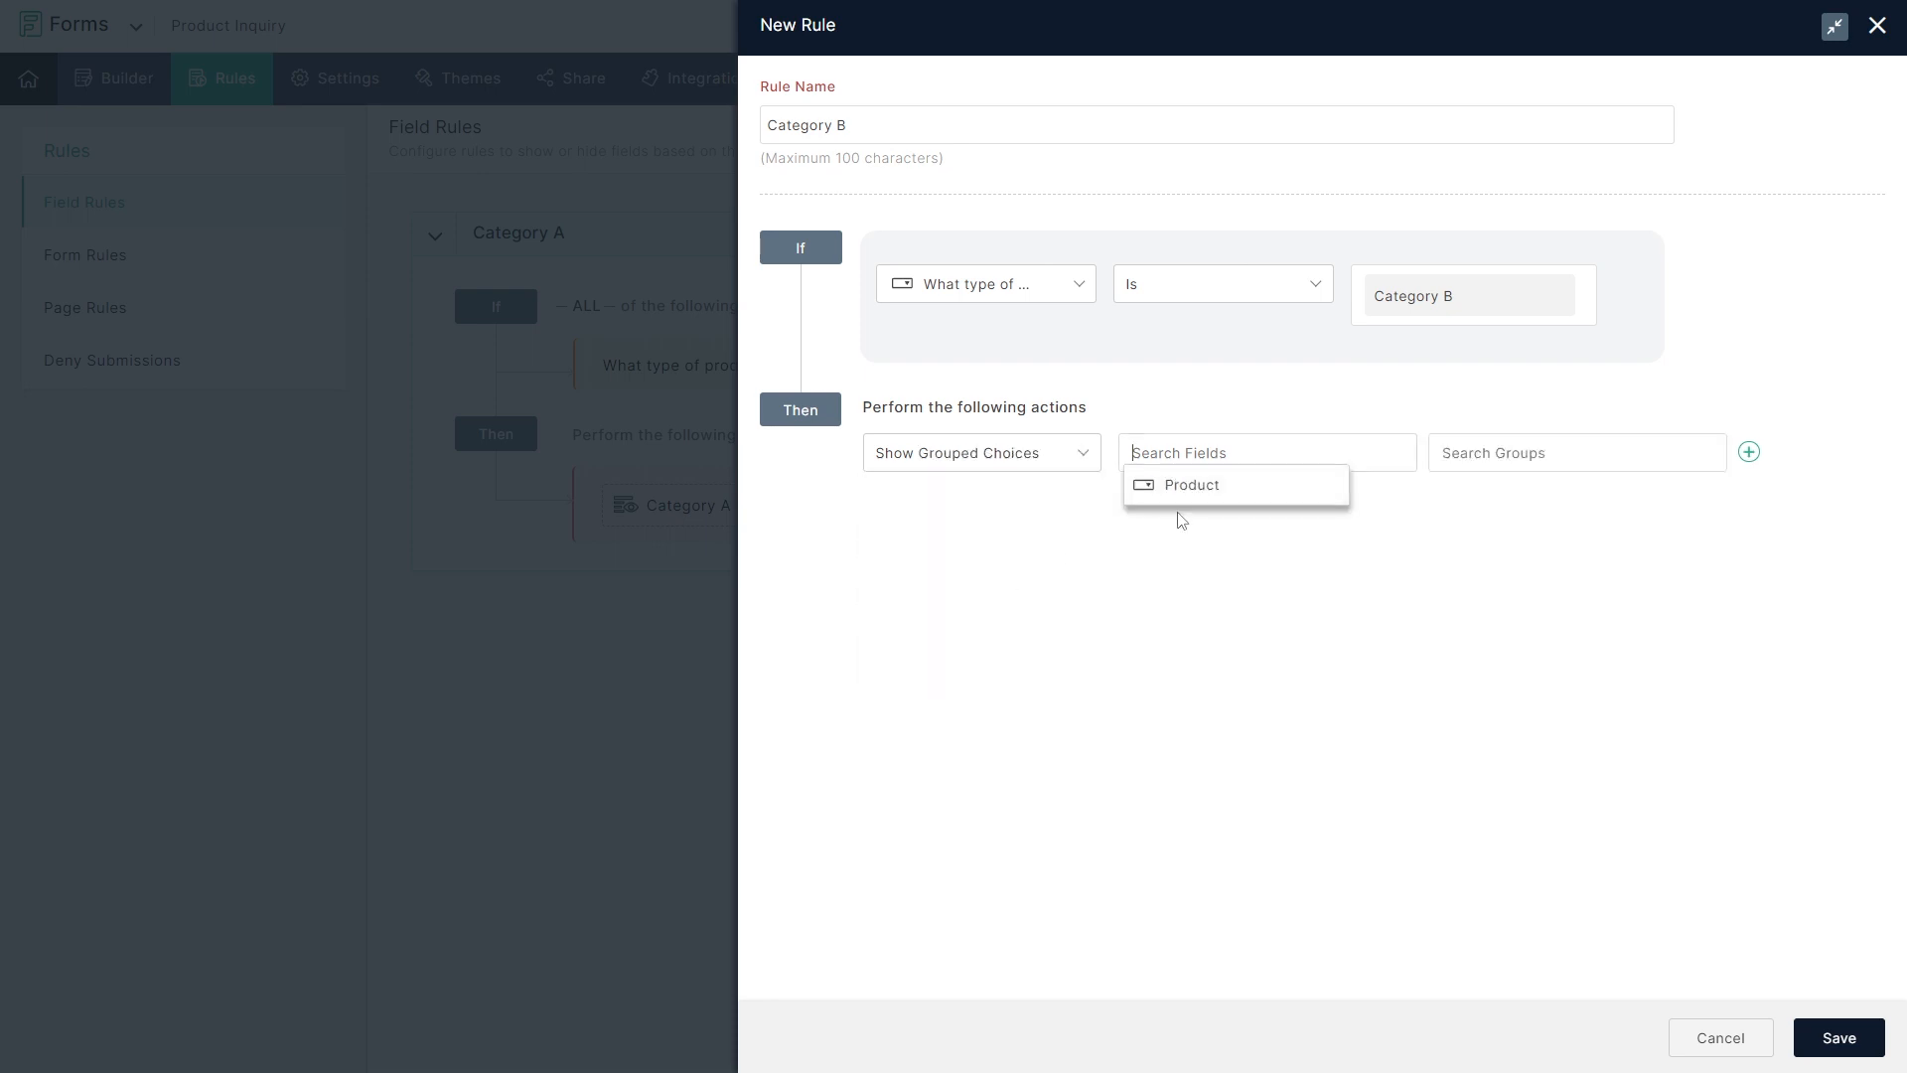
click(1192, 485)
click(1630, 468)
click(1562, 523)
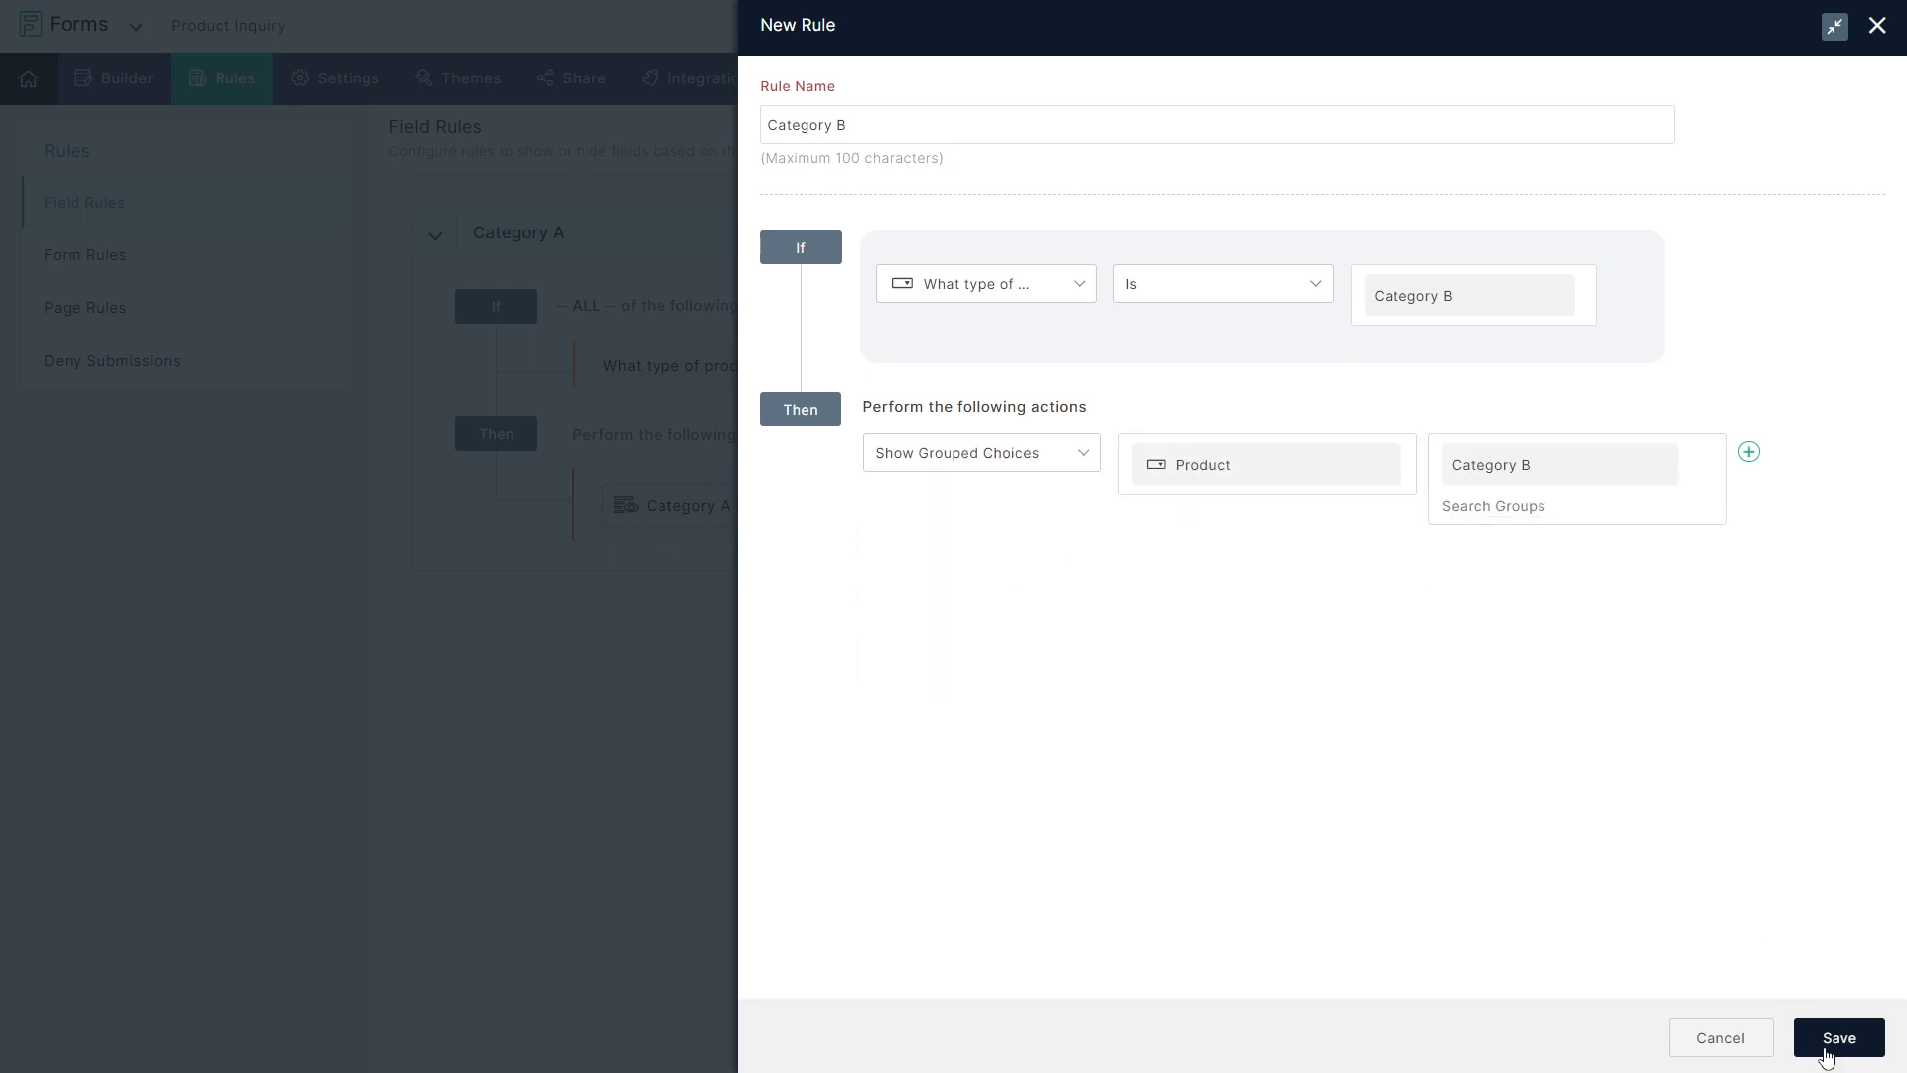
click(1826, 1054)
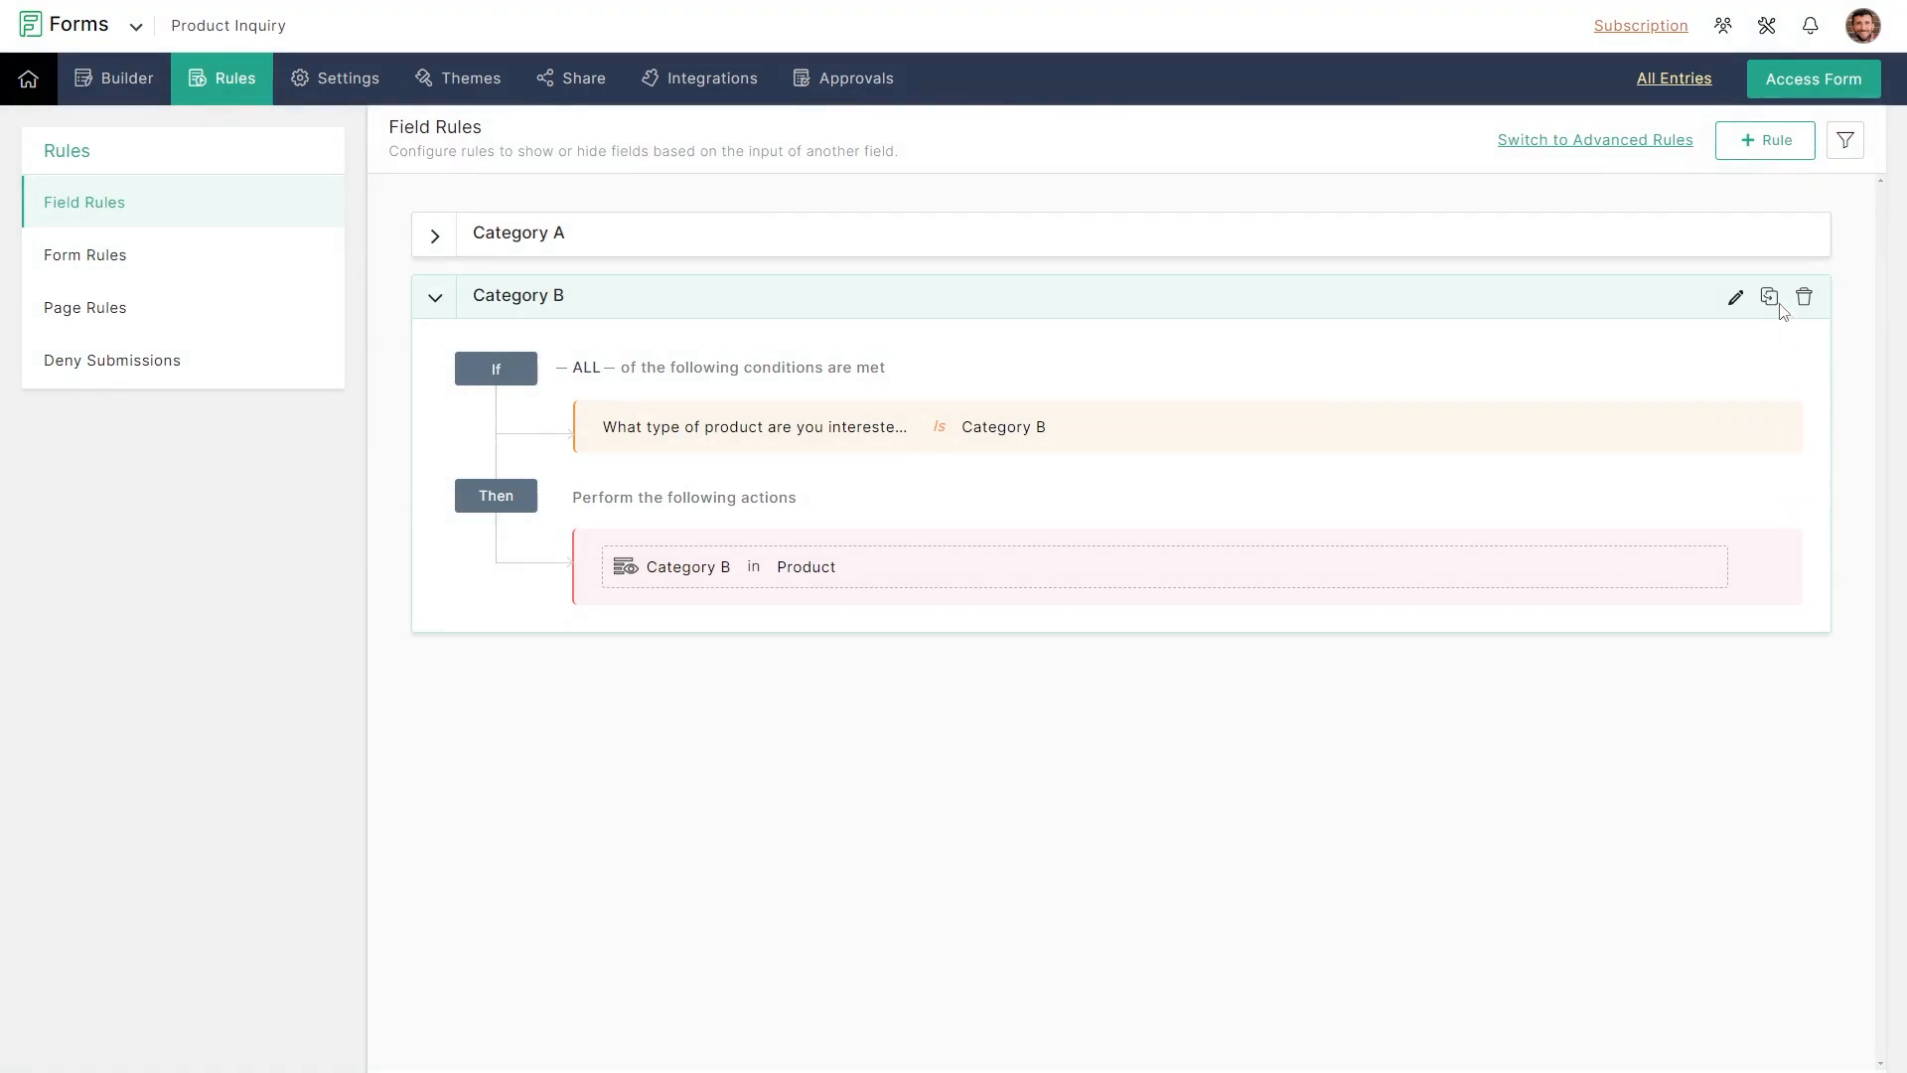
Duplicate the Category B rule as Category C and set its condition value to Category C.
click(1772, 299)
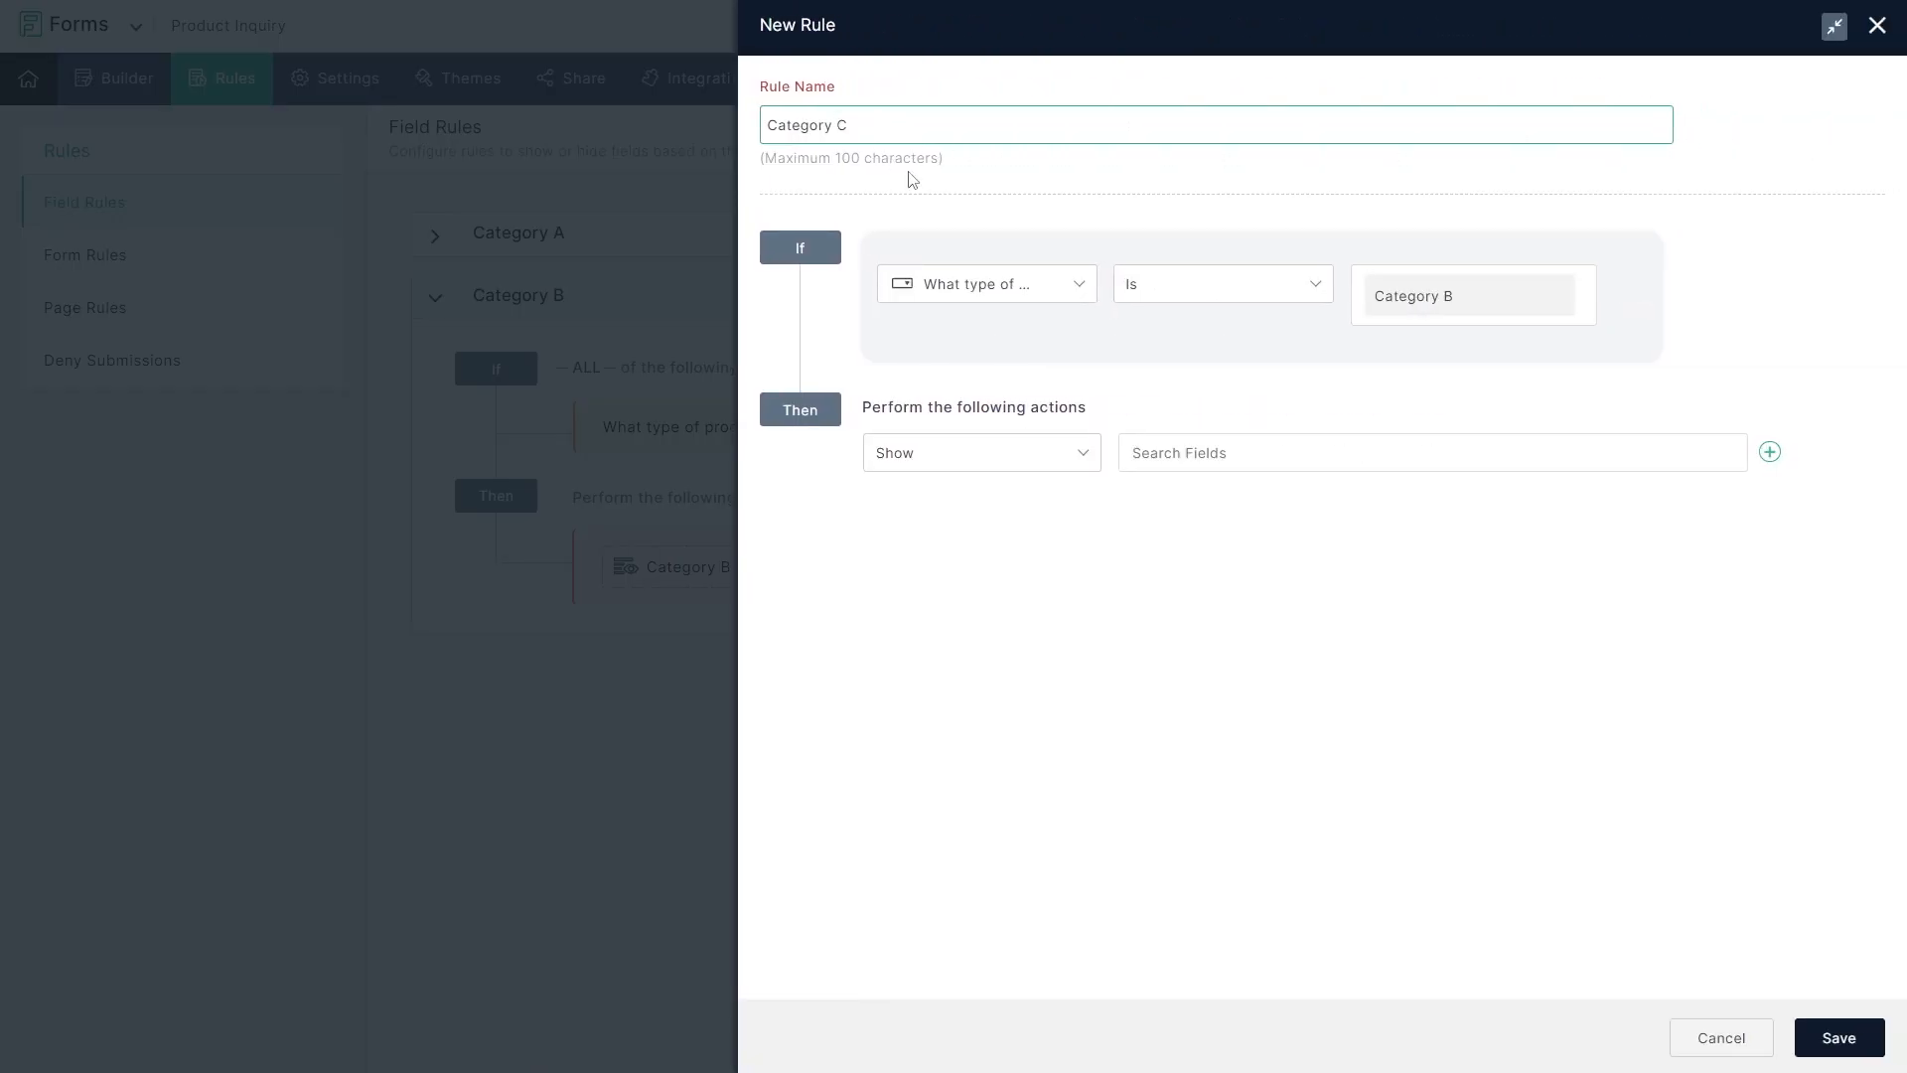
click(1563, 300)
click(1430, 397)
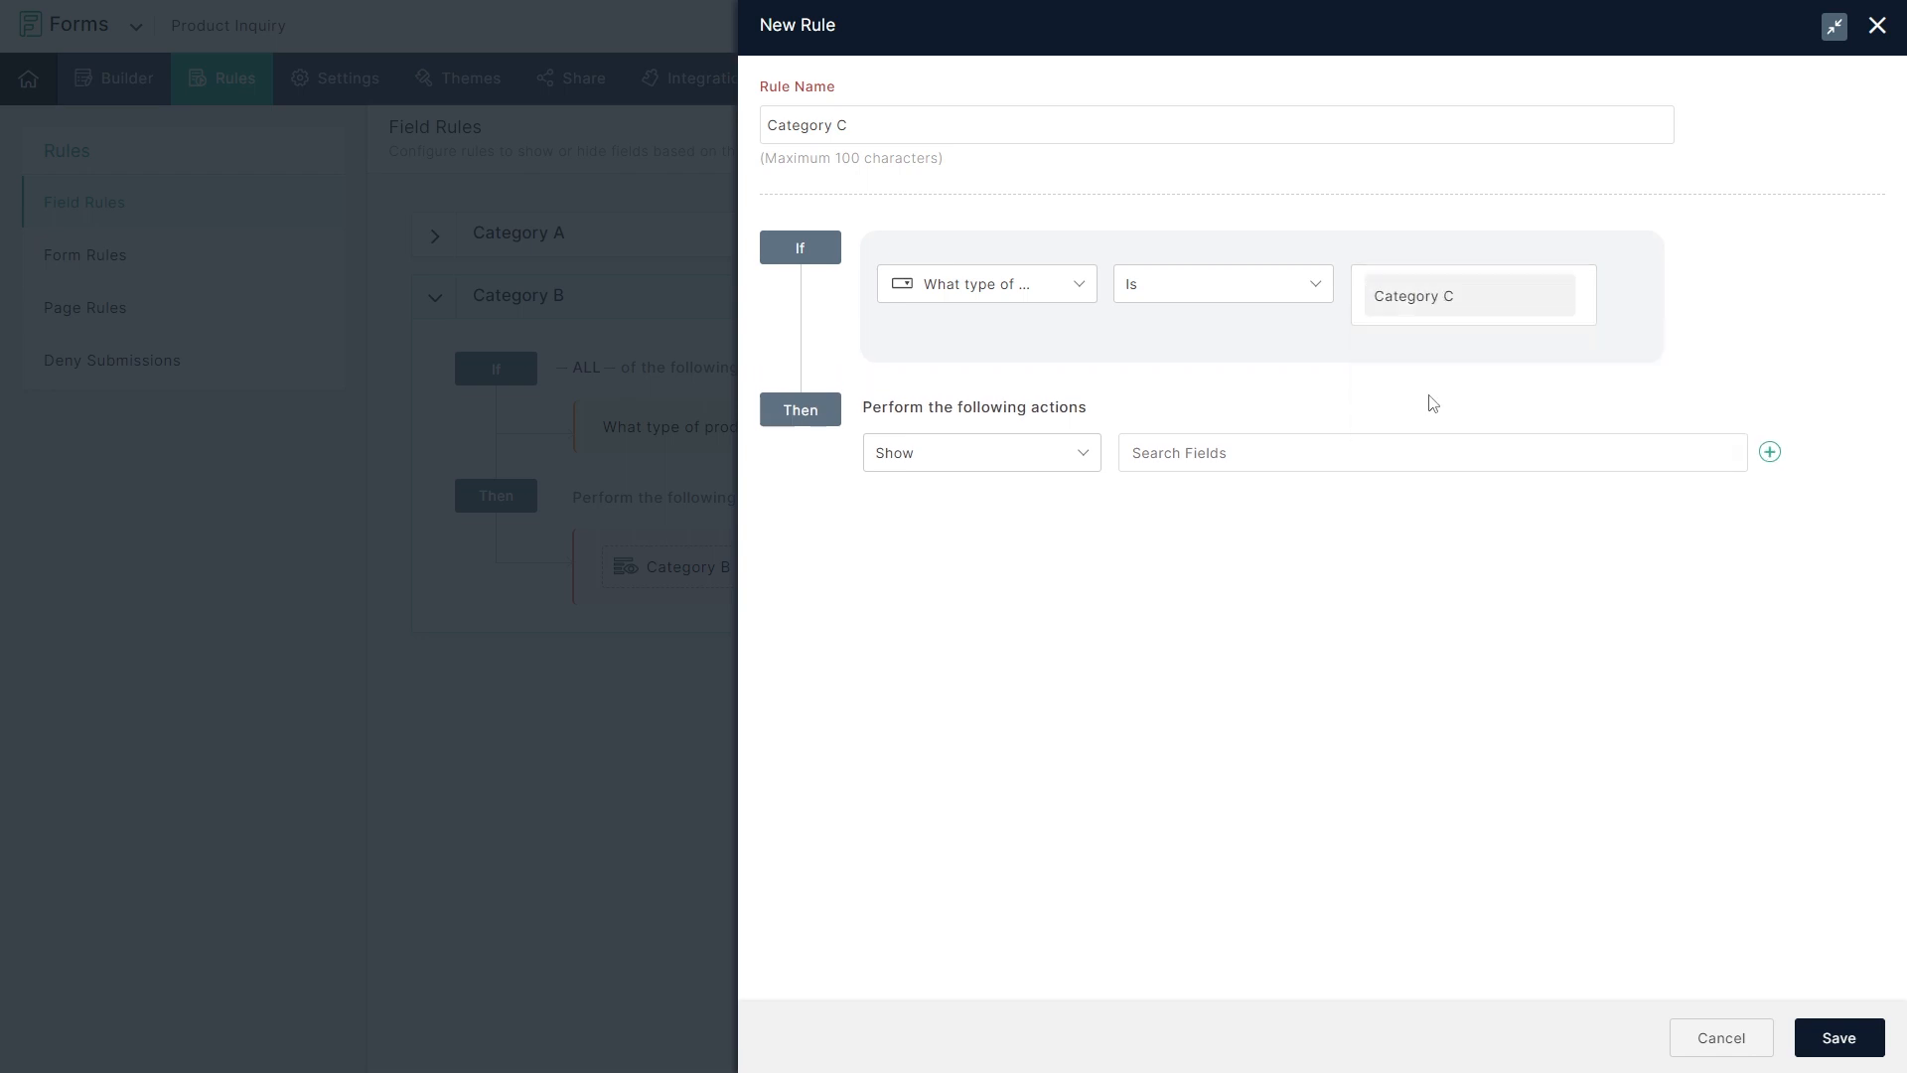
Make the Category C rule show the Product field's Category C grouped choices, and save it.
click(1034, 455)
click(968, 592)
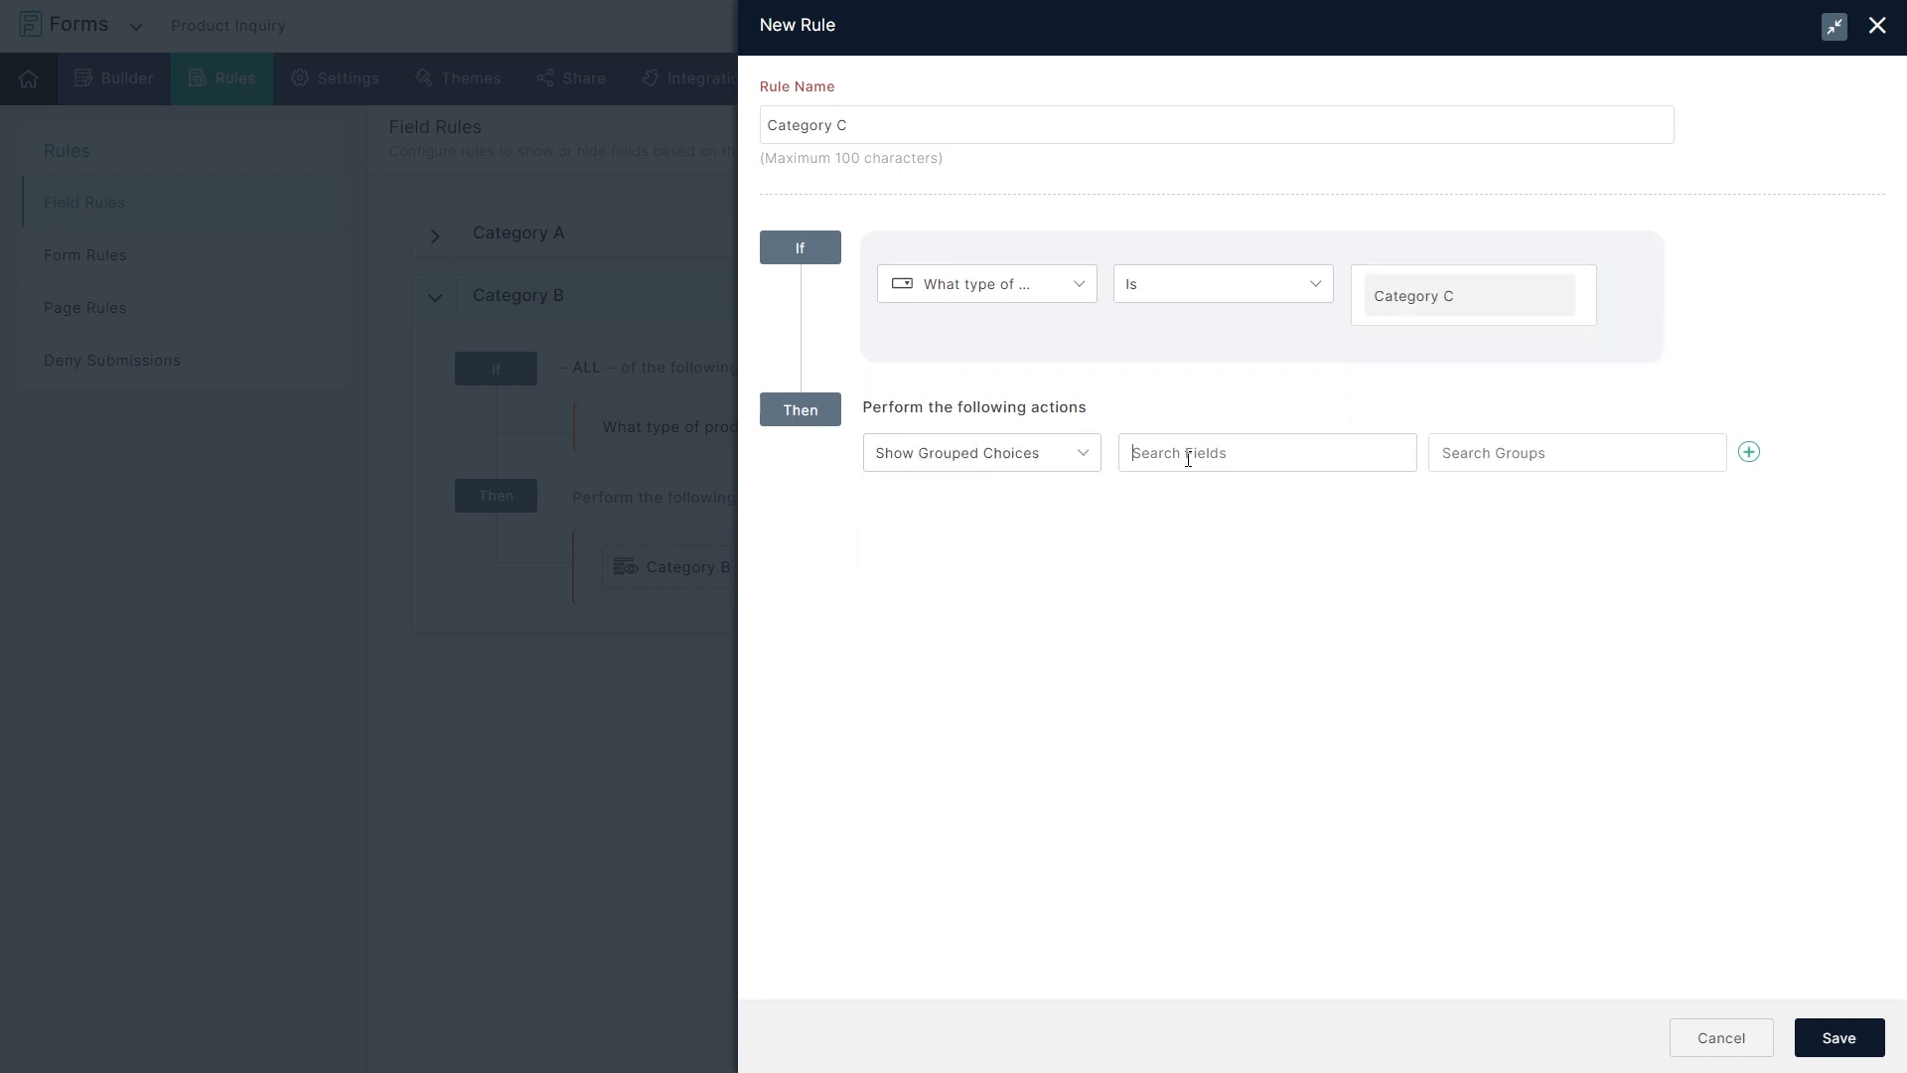
click(1218, 501)
click(1490, 449)
click(1515, 576)
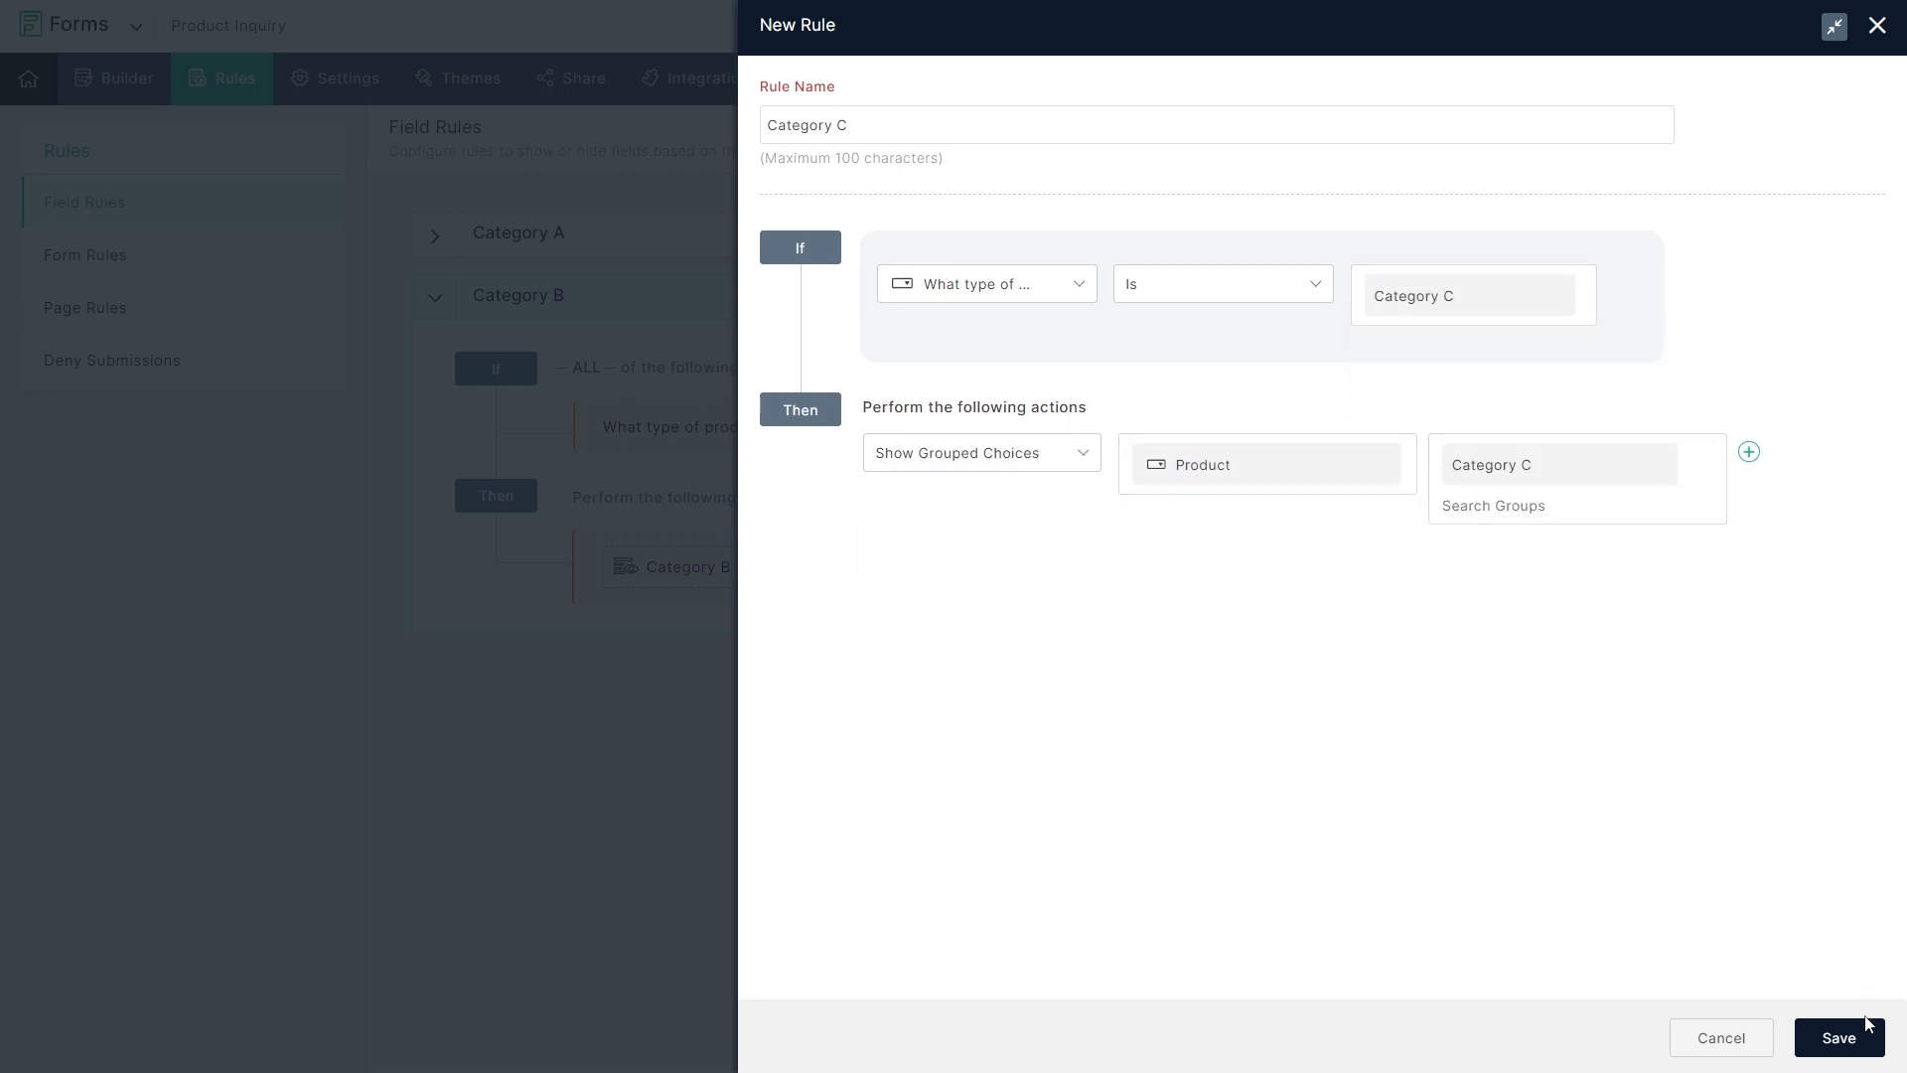
click(1863, 1026)
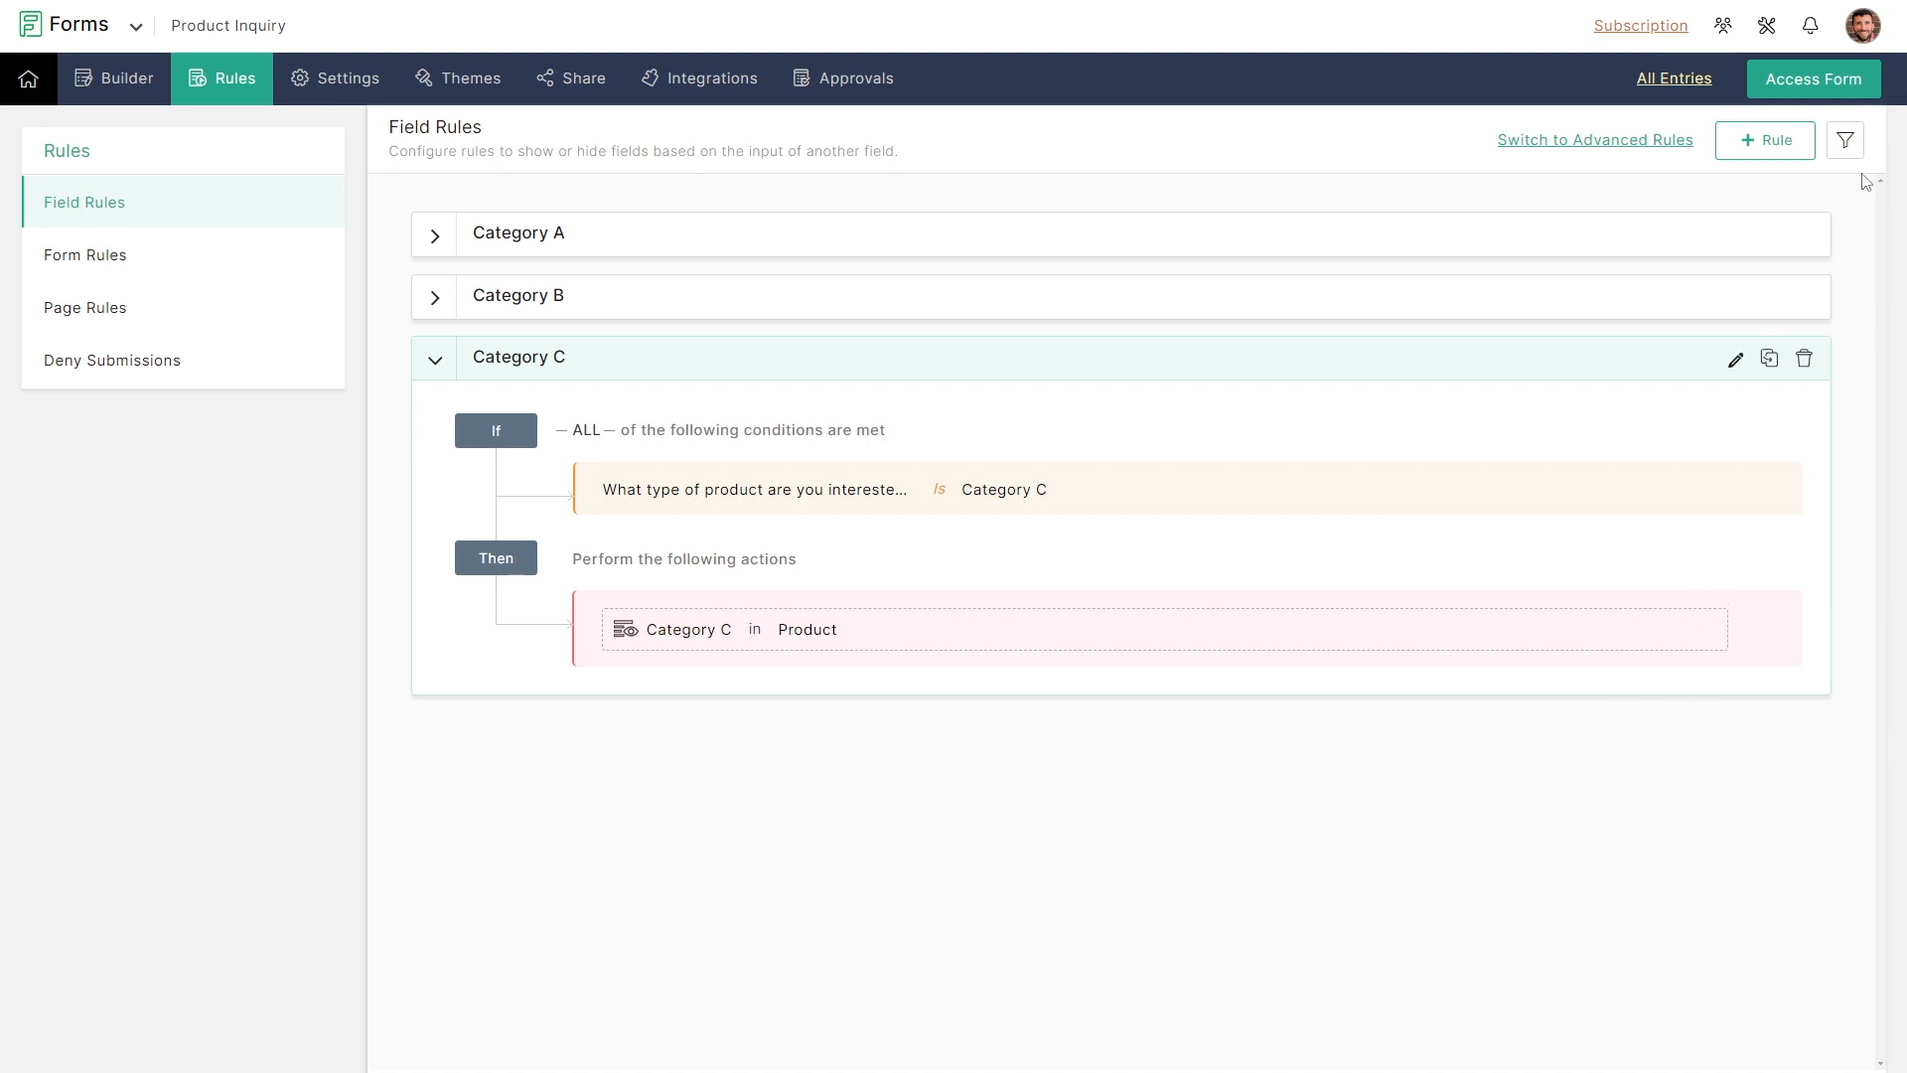
Open the live Product Inquiry form, choose Category A as the product type and check the choices offered under Product.
click(1825, 96)
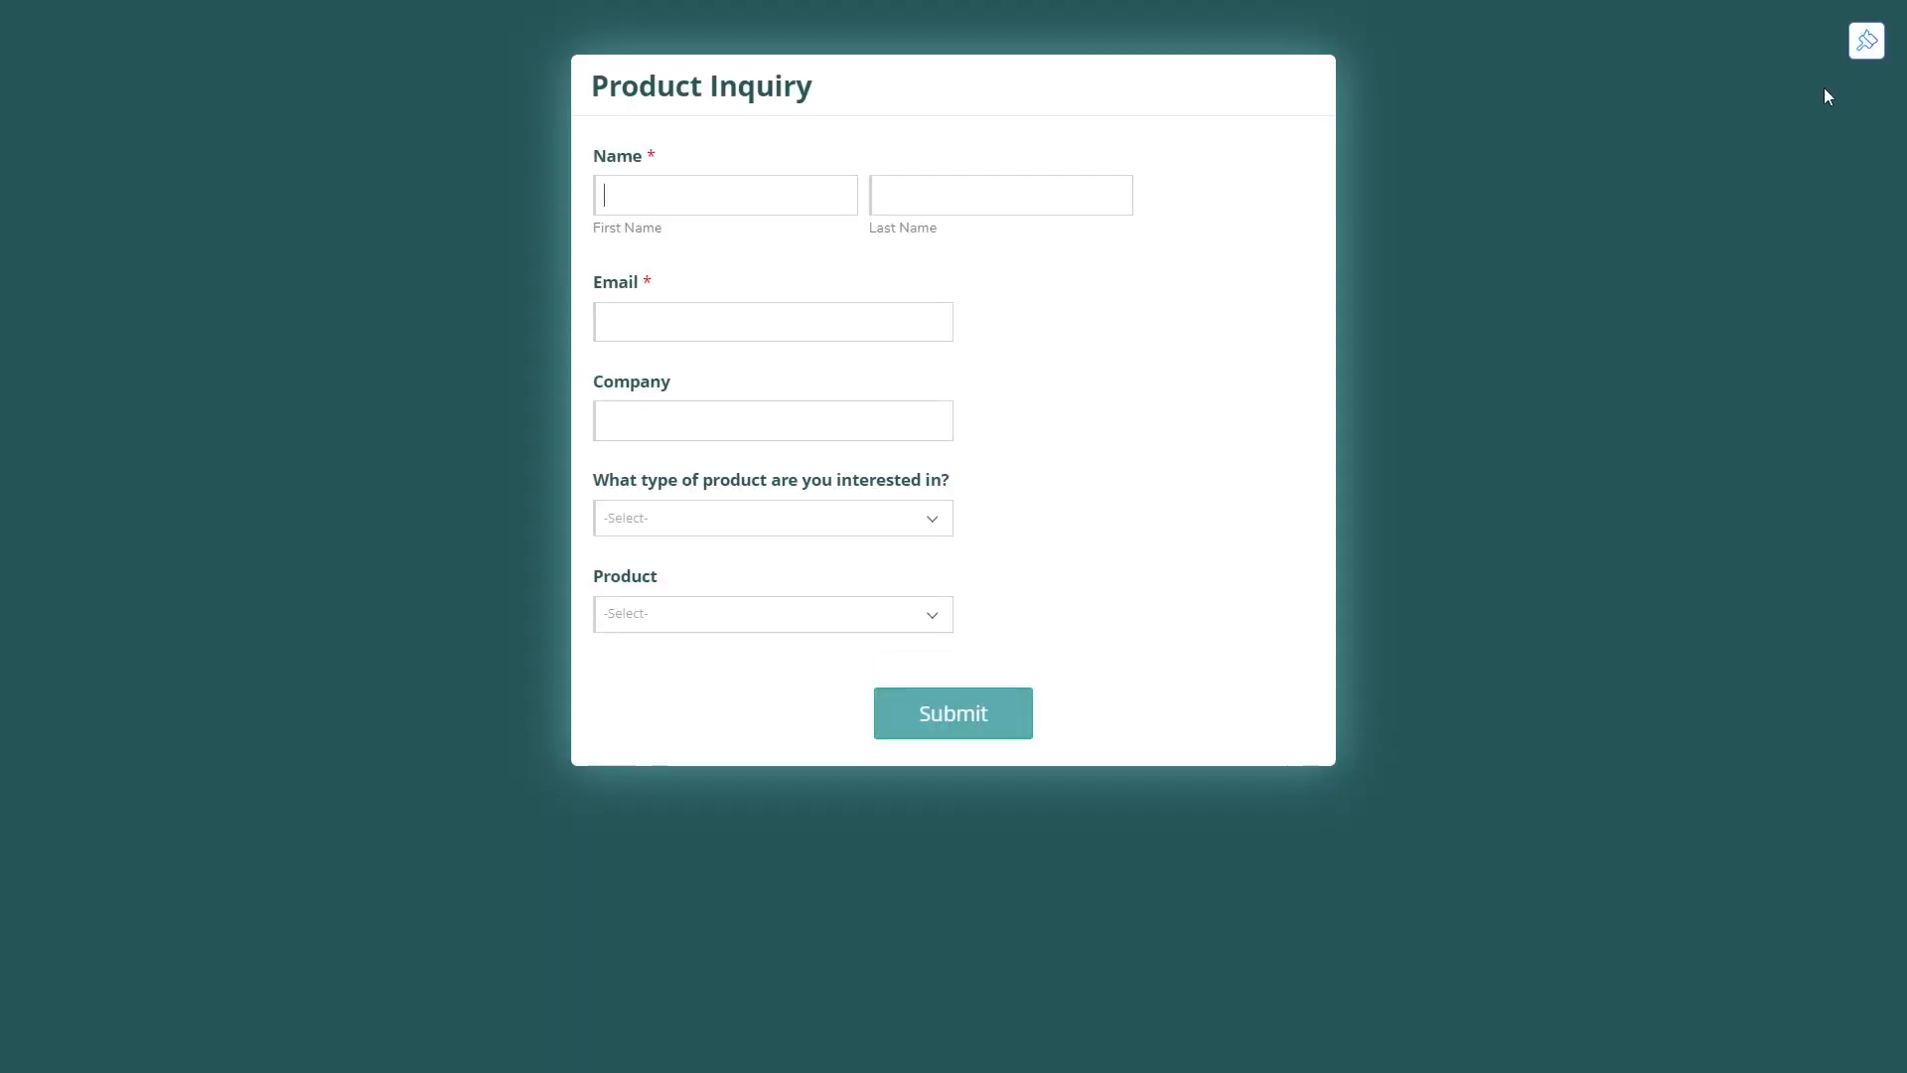
click(902, 529)
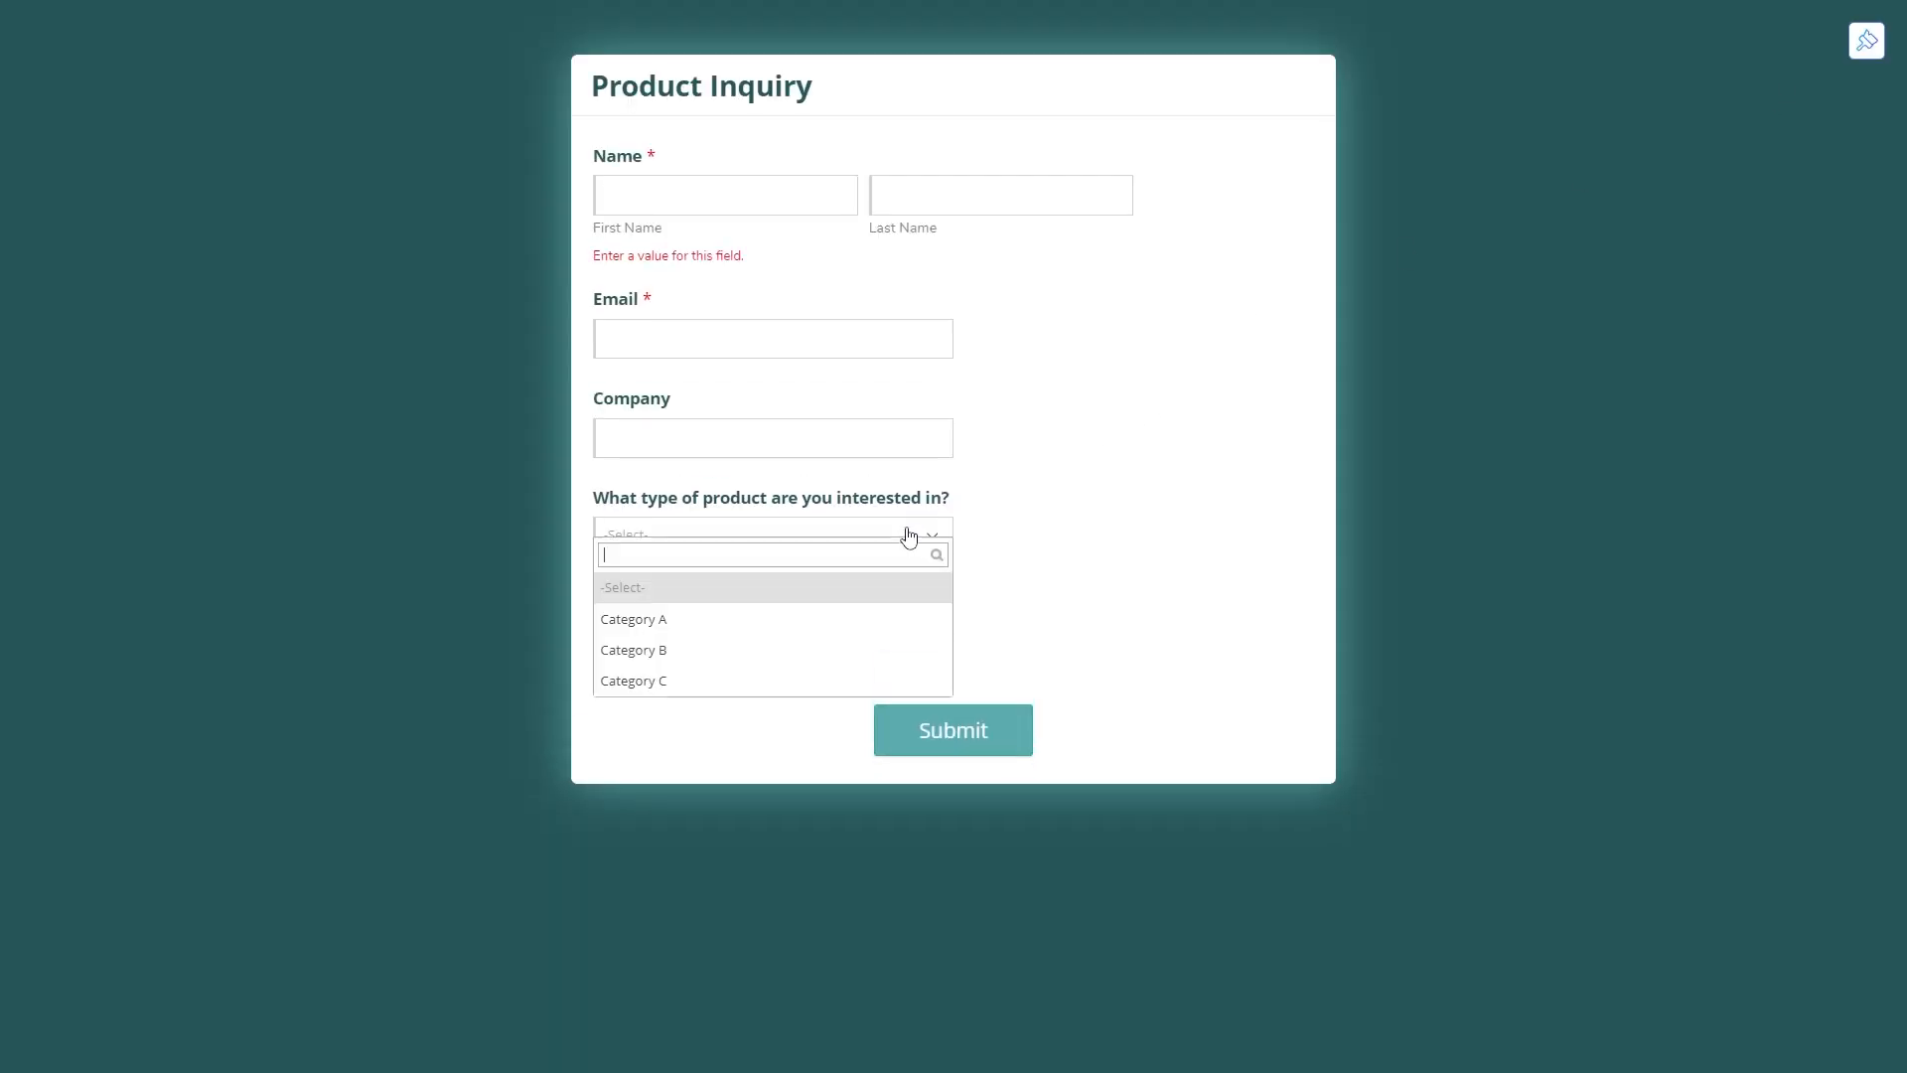
click(759, 623)
click(792, 640)
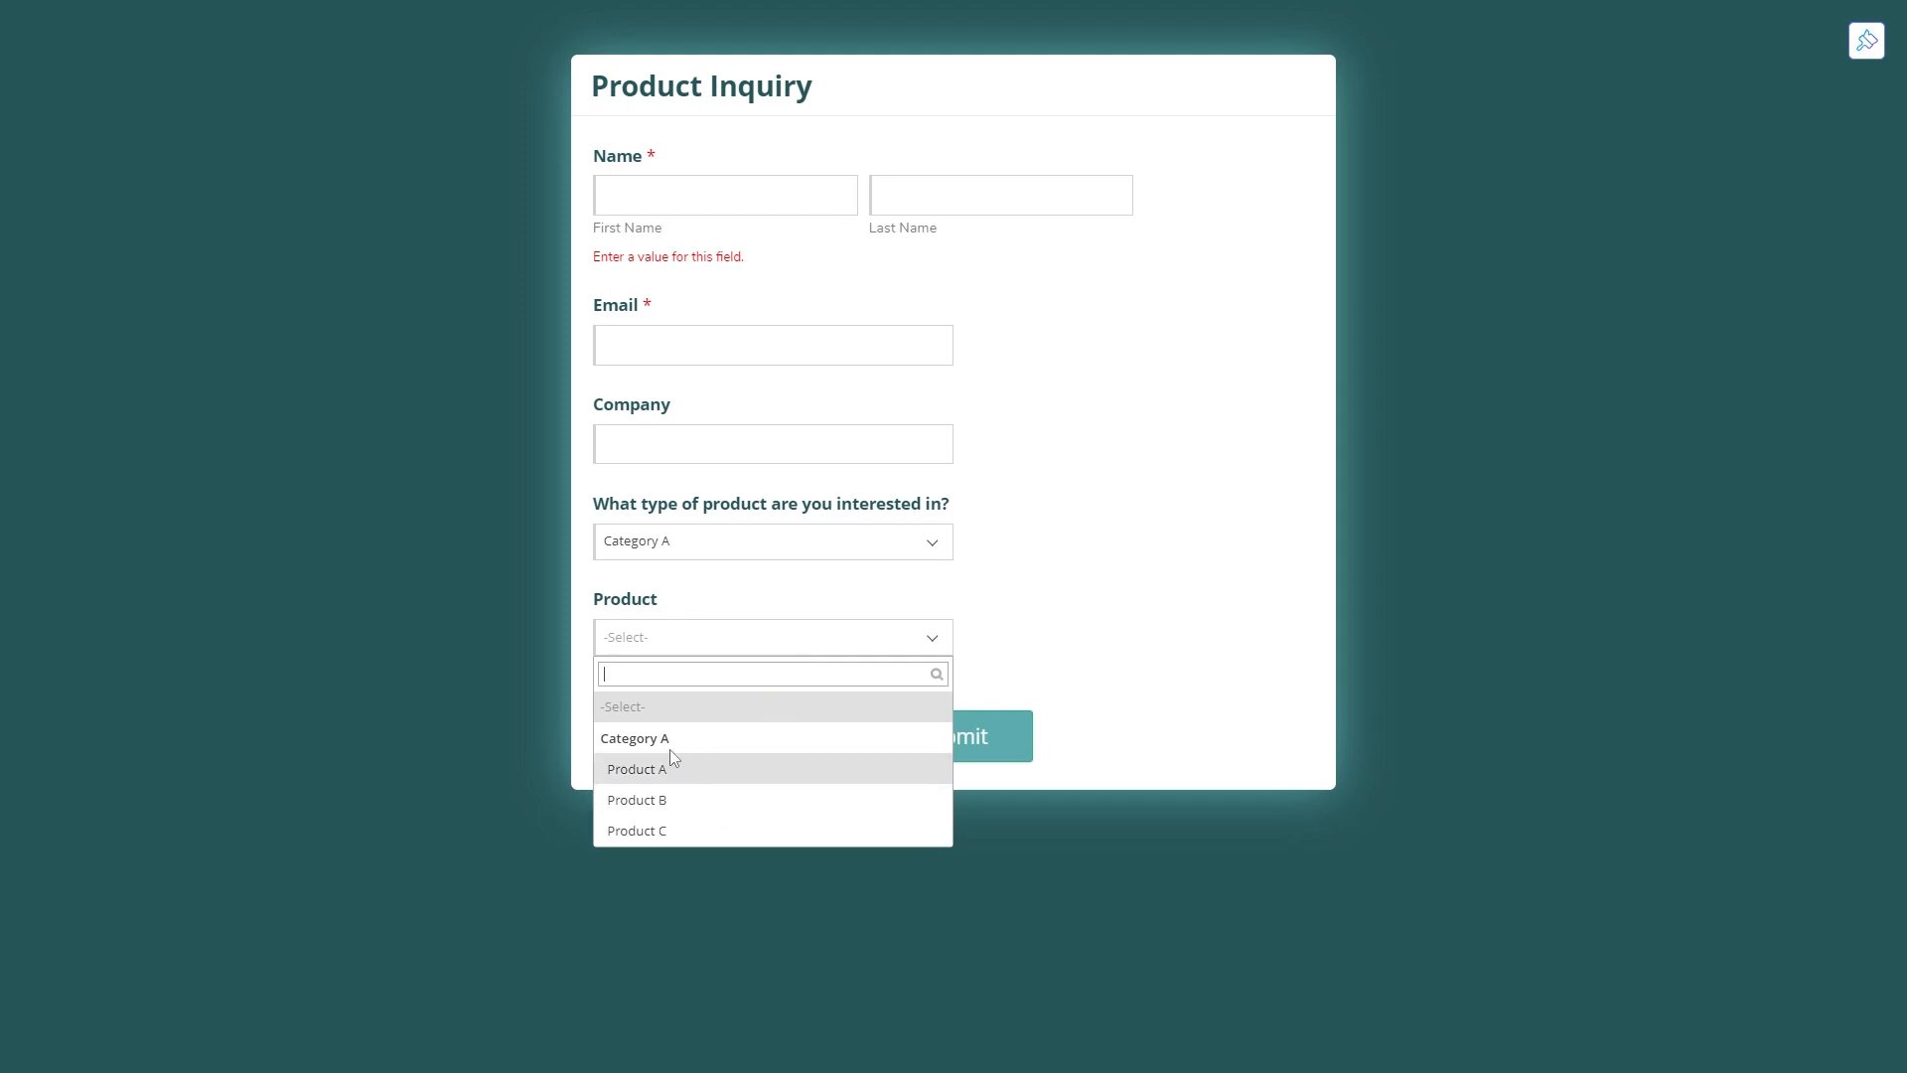
Choose Category C as the product type and check the choices offered under Product.
click(722, 542)
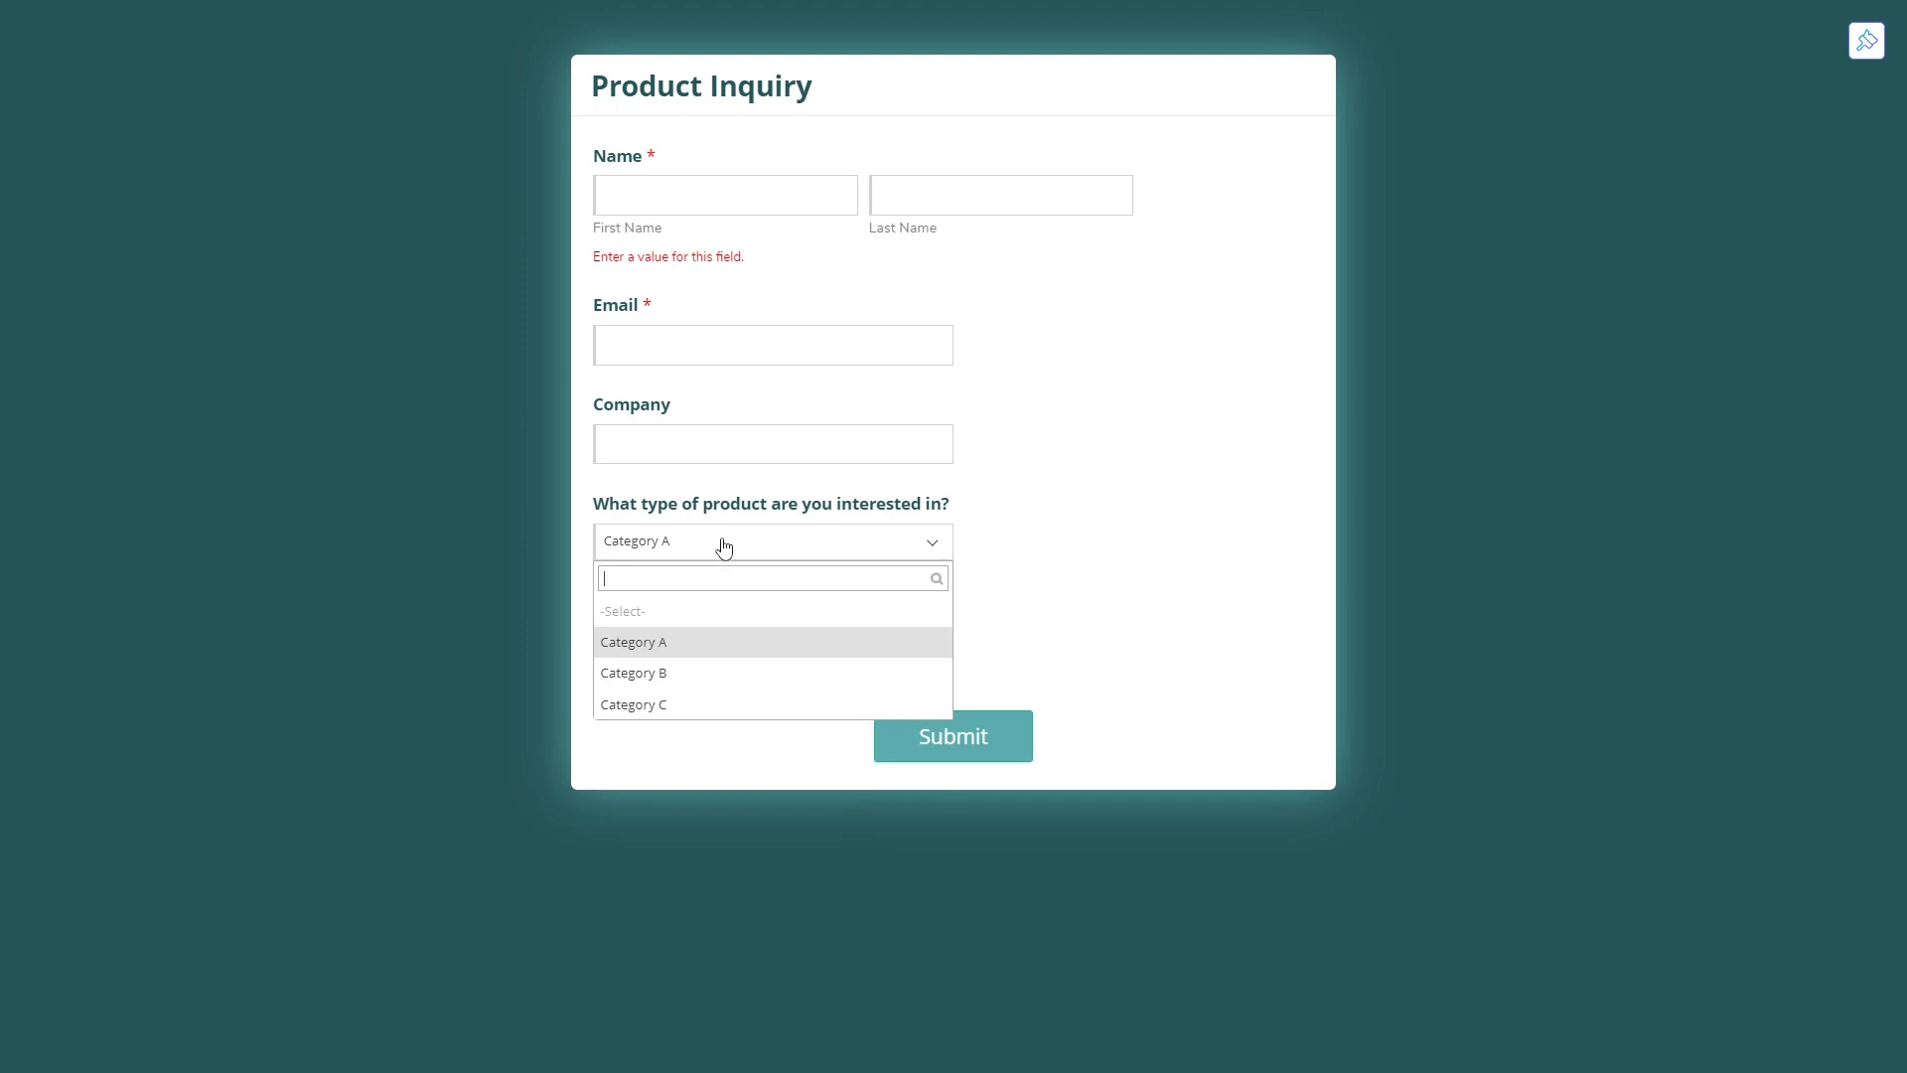
click(717, 704)
click(711, 644)
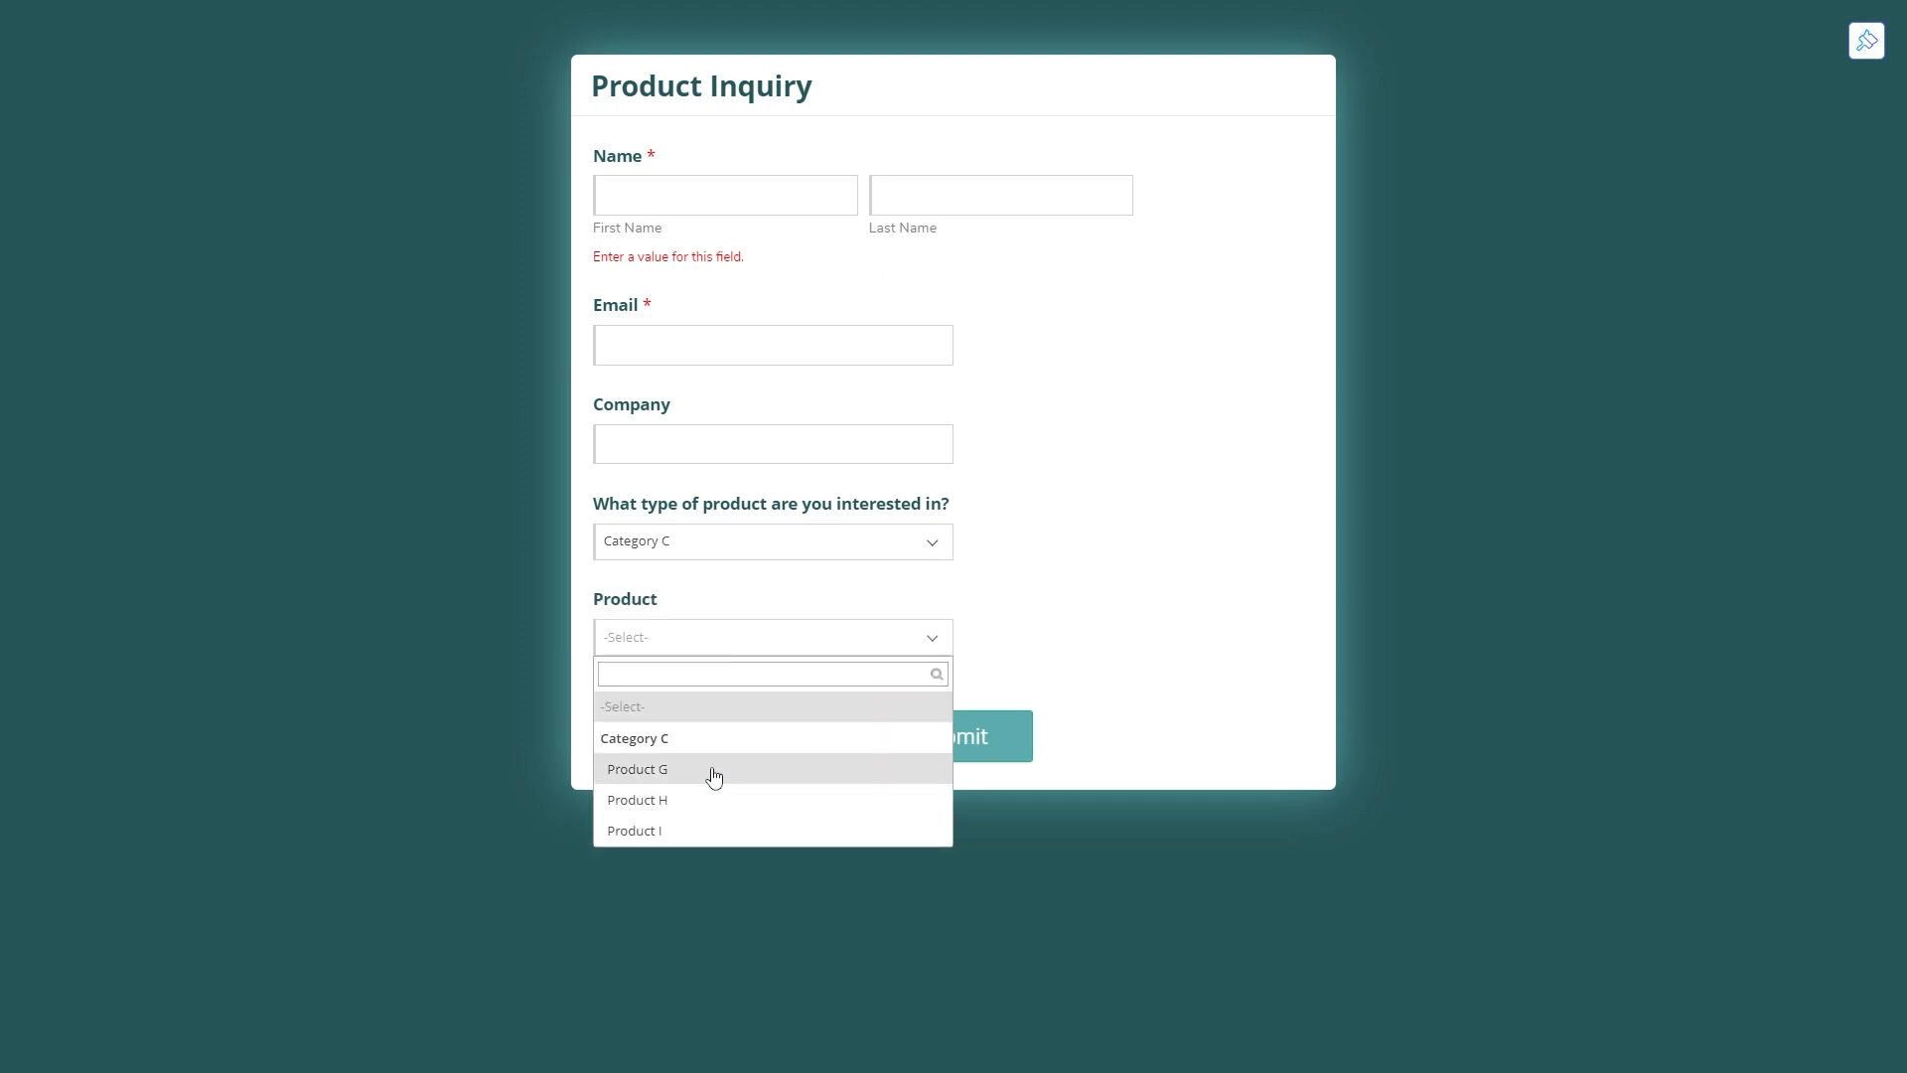
click(784, 612)
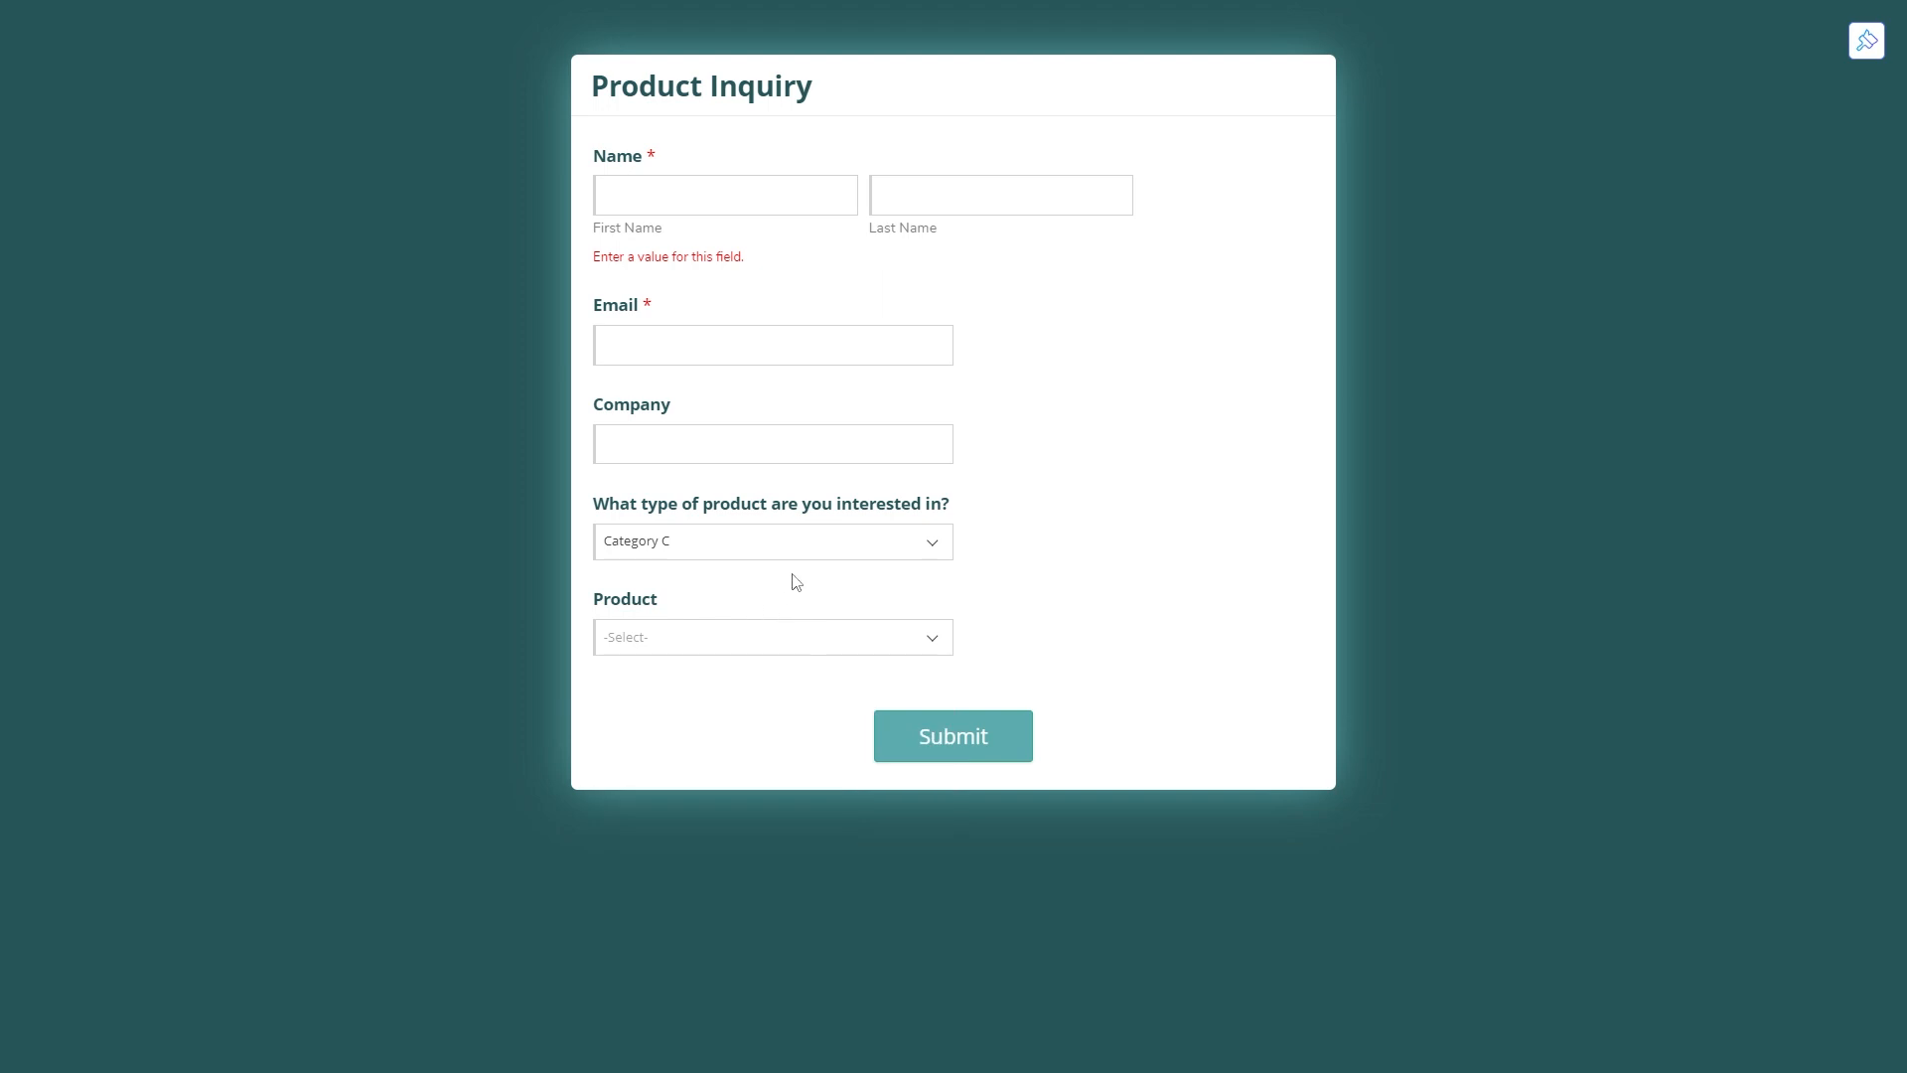
click(759, 644)
click(1038, 612)
click(924, 549)
click(1074, 600)
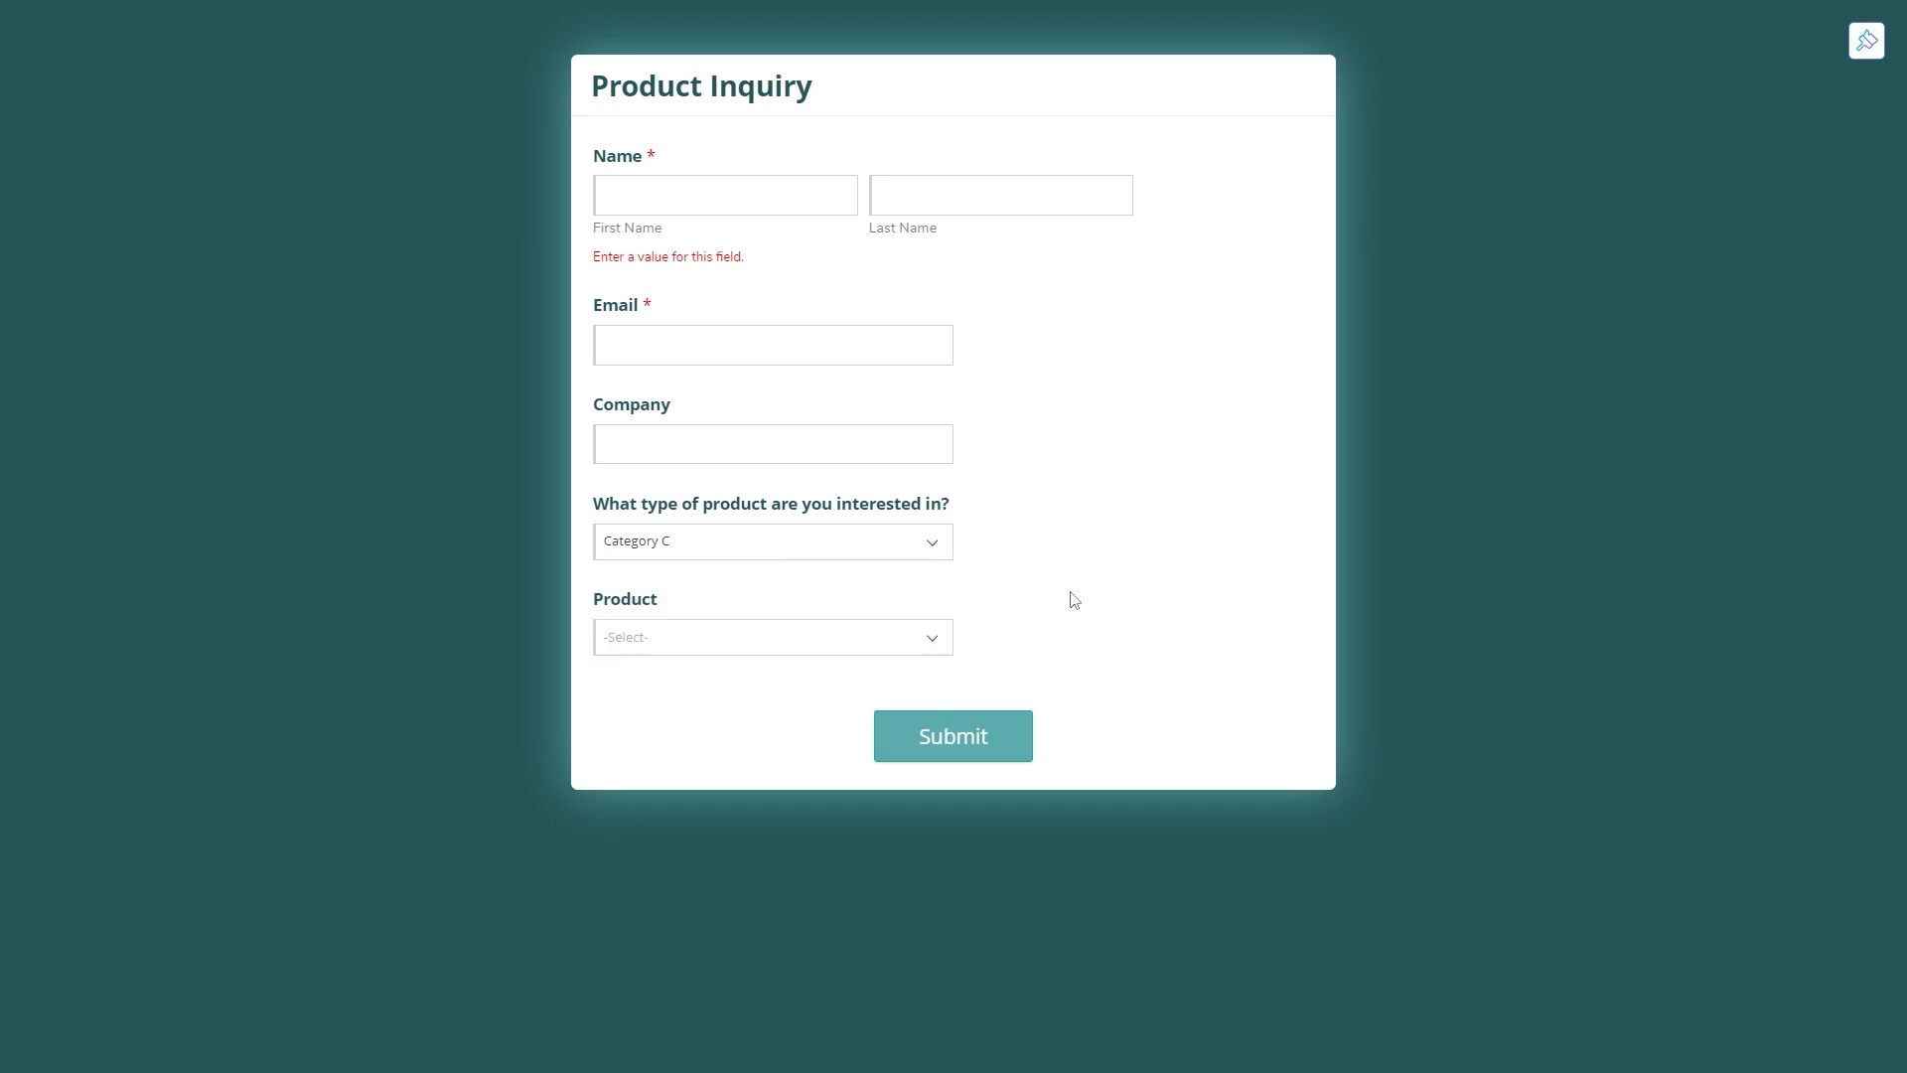
click(745, 651)
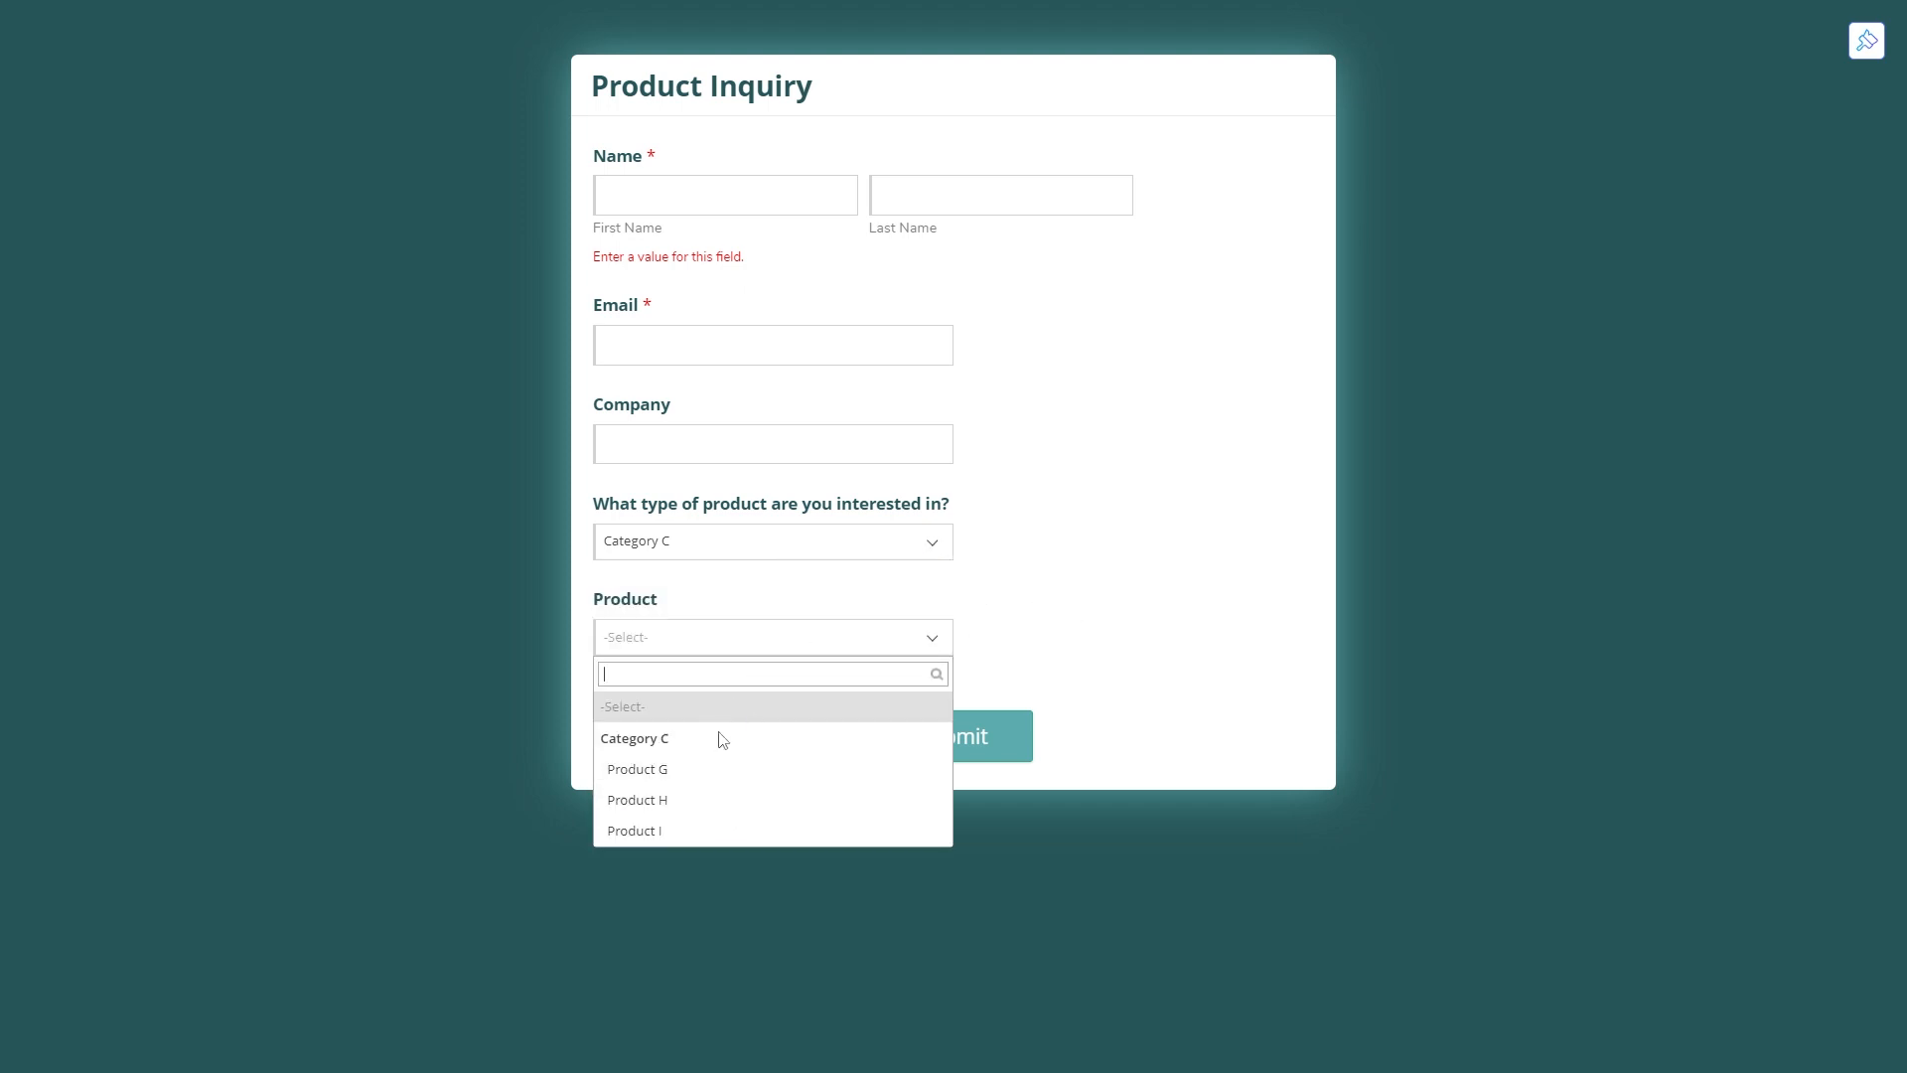
click(799, 541)
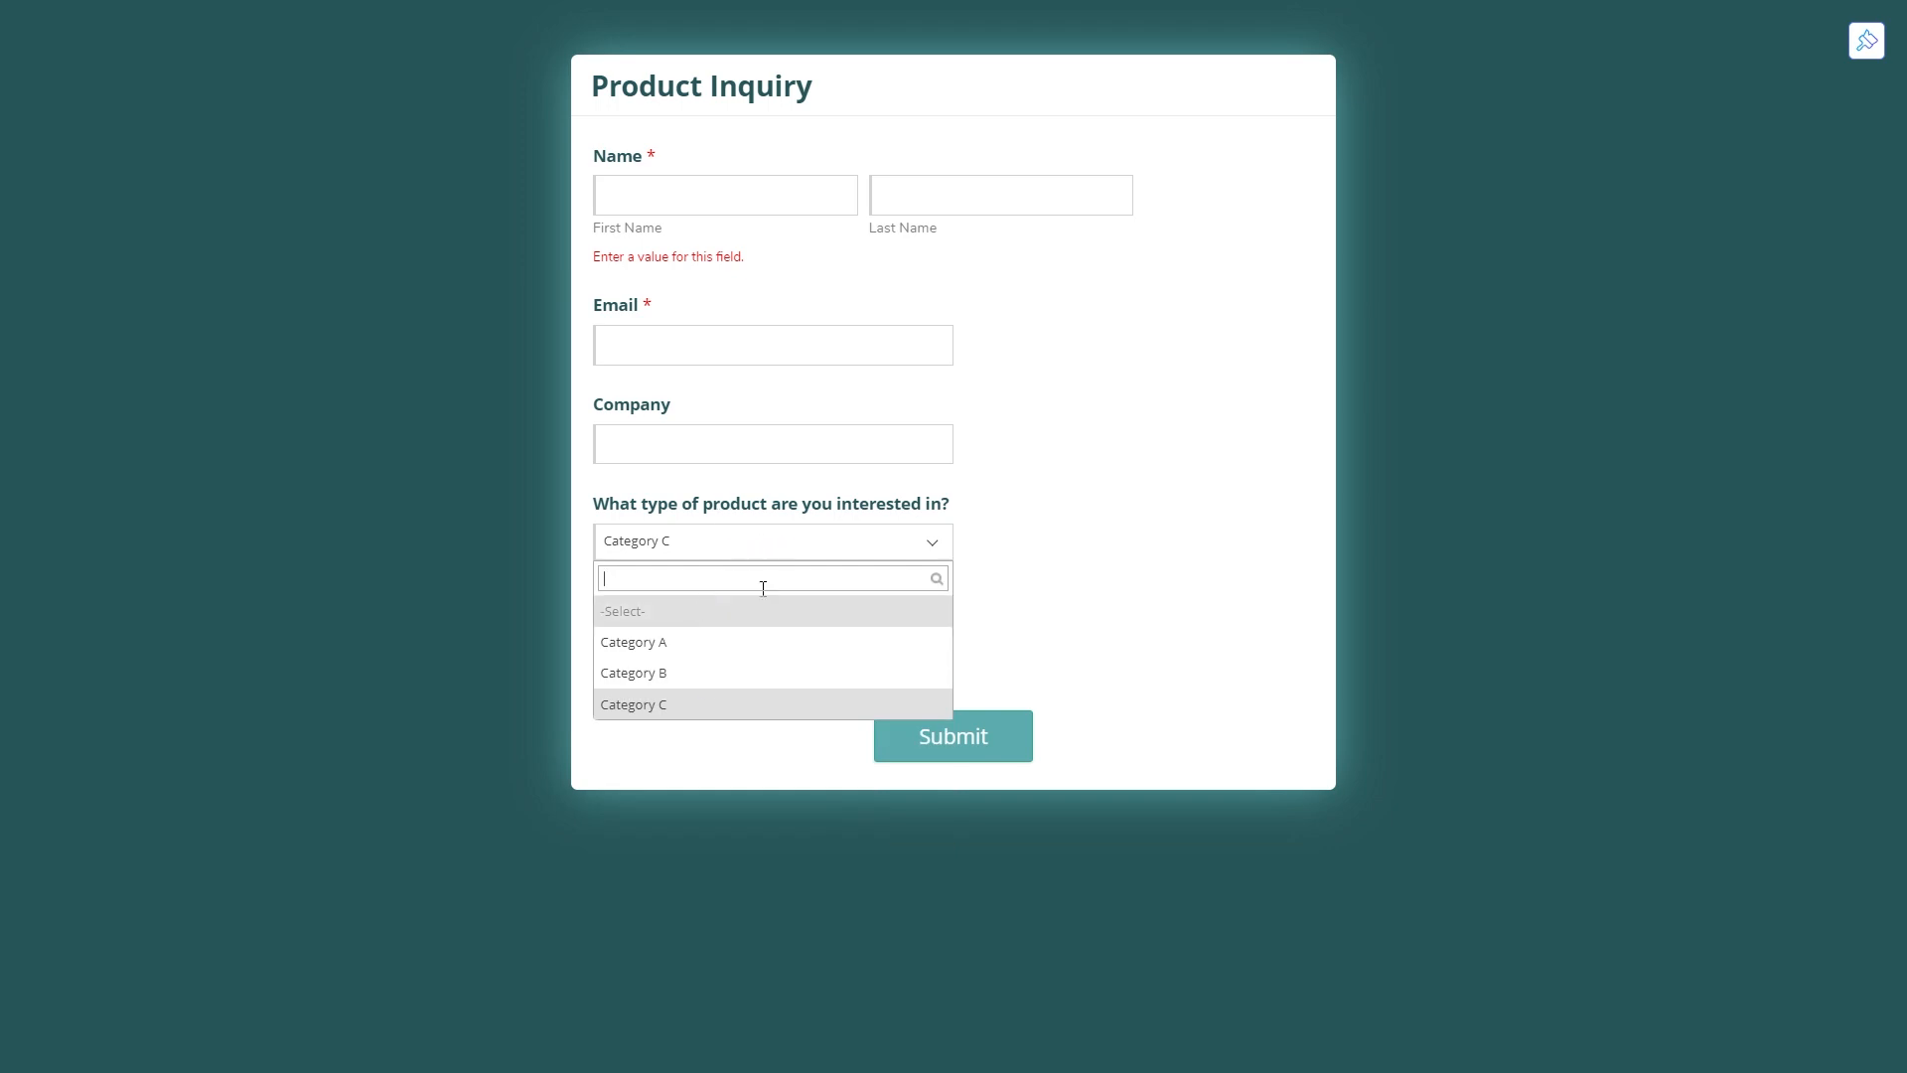
click(1216, 581)
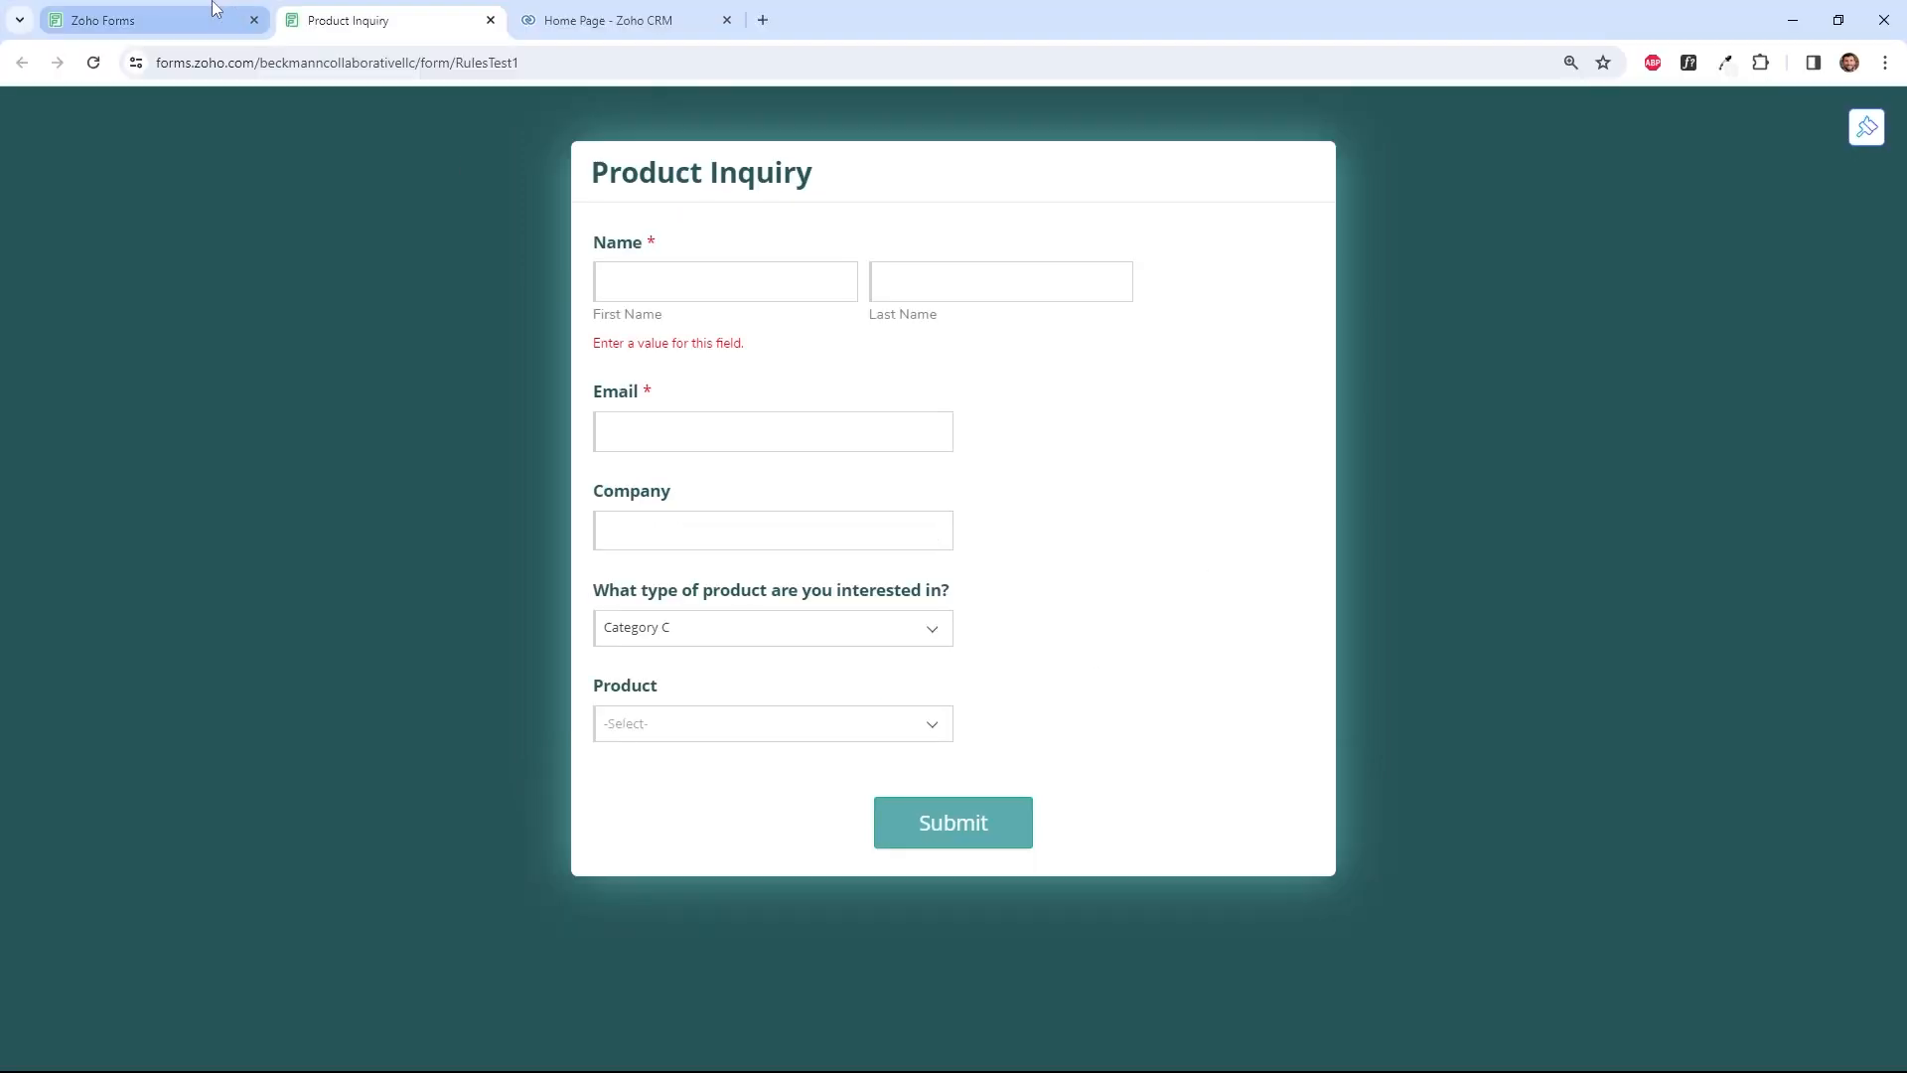
Back in the form's rules, start a new-record form rule named Category A with the condition that the product type is Category A.
click(263, 10)
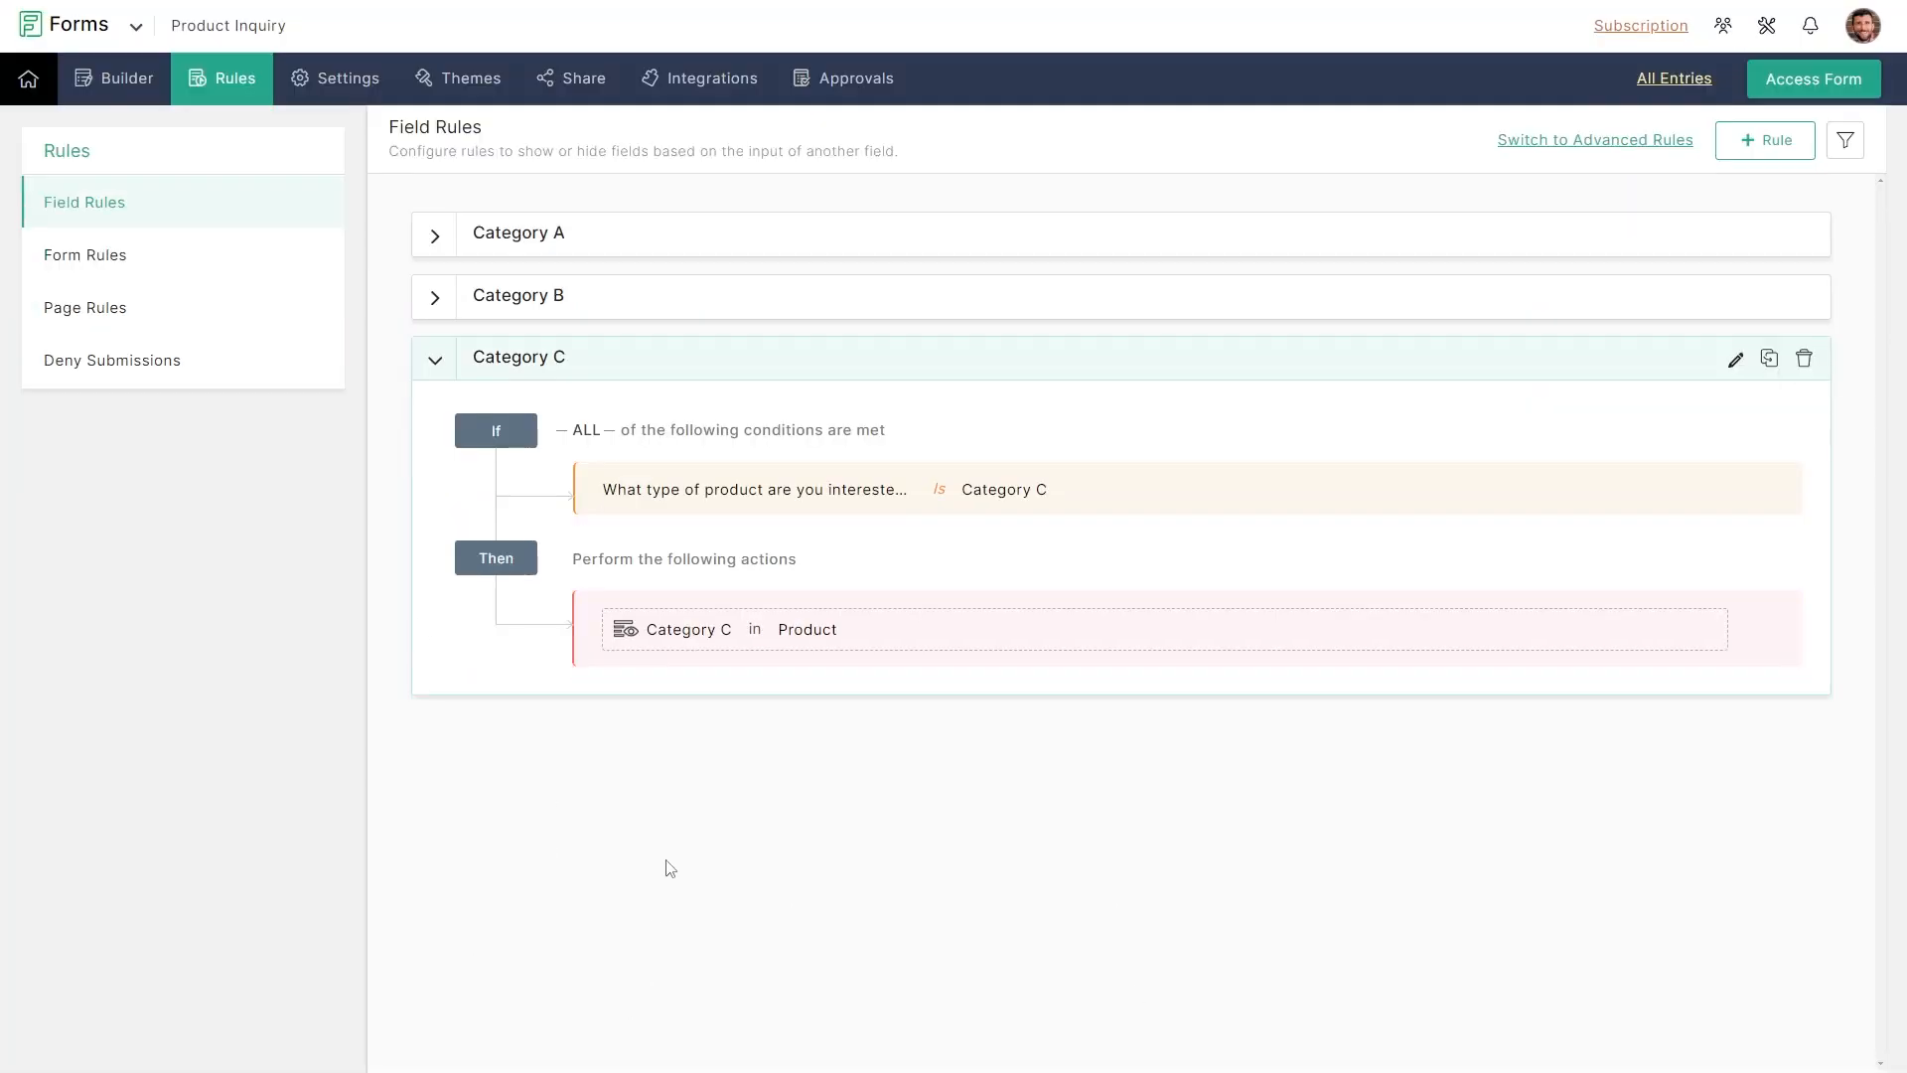
click(218, 256)
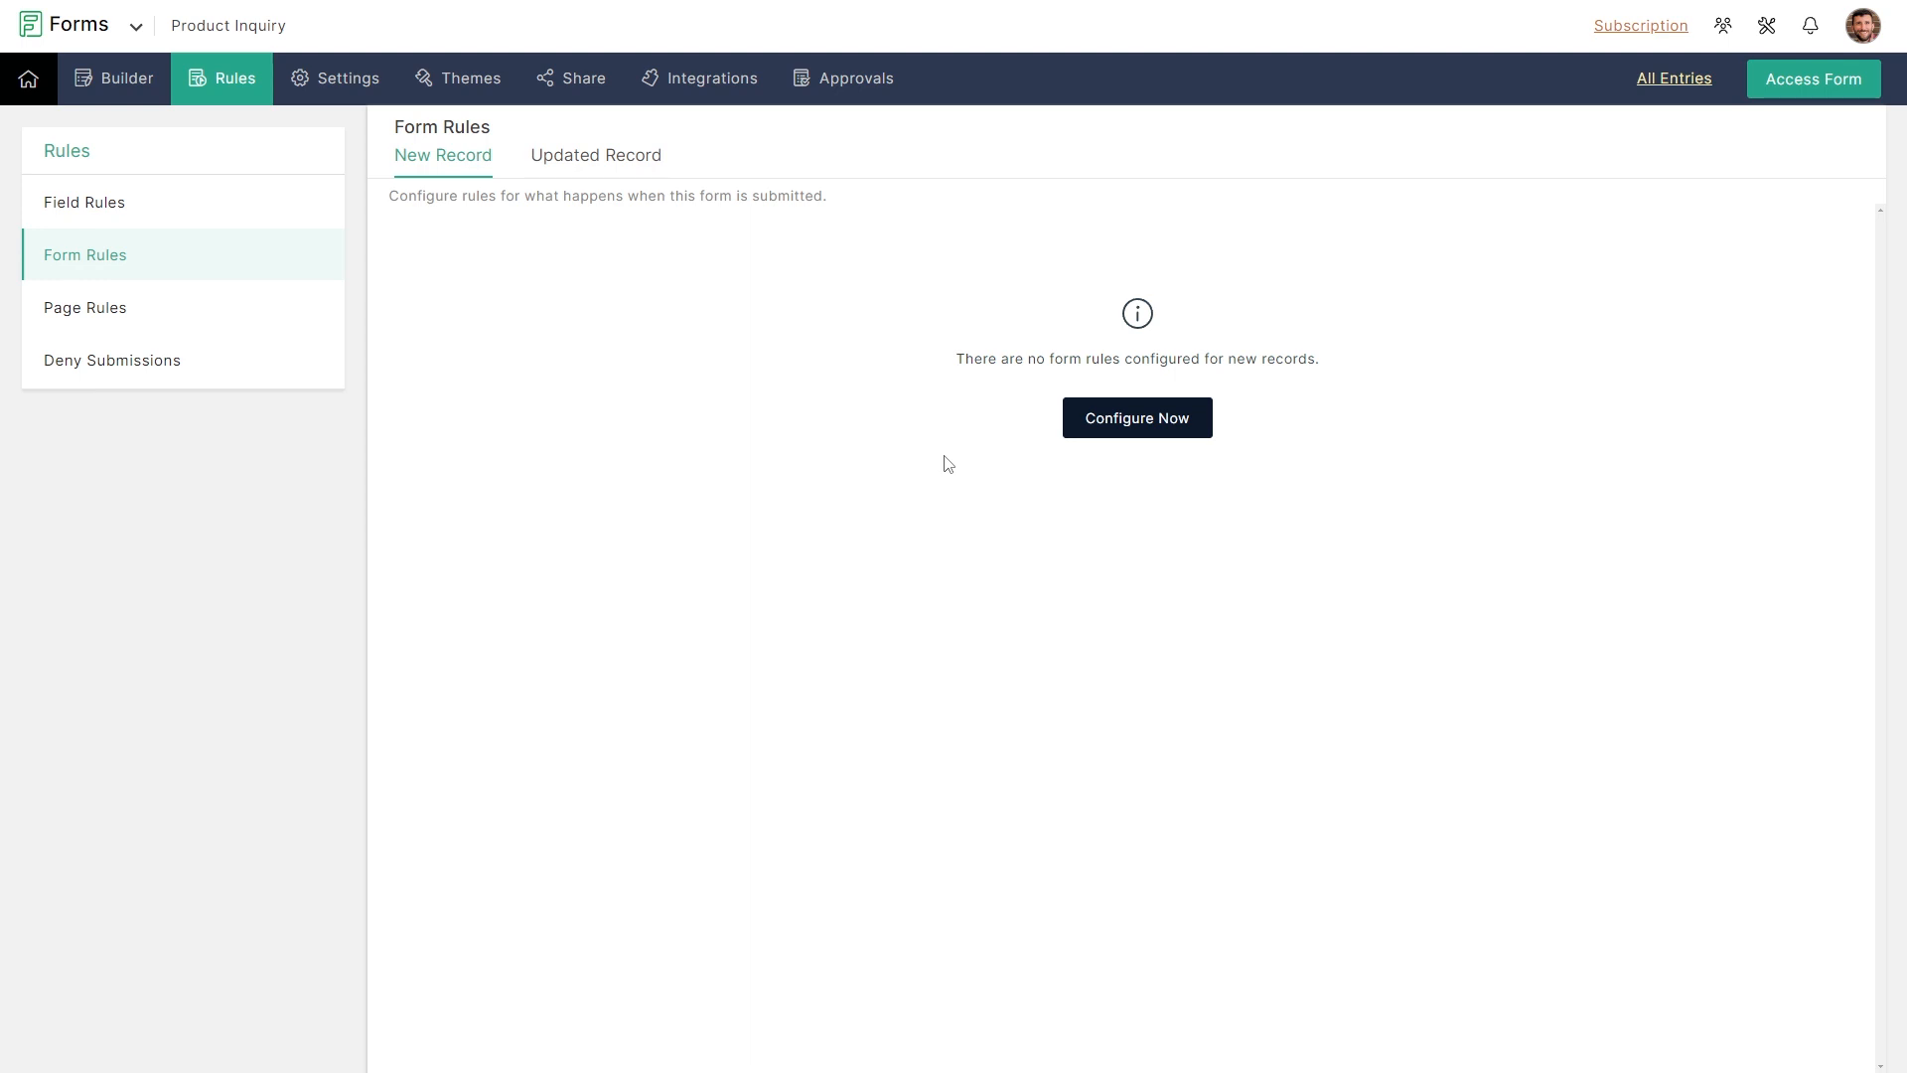
click(1182, 437)
drag(927, 132, 764, 125)
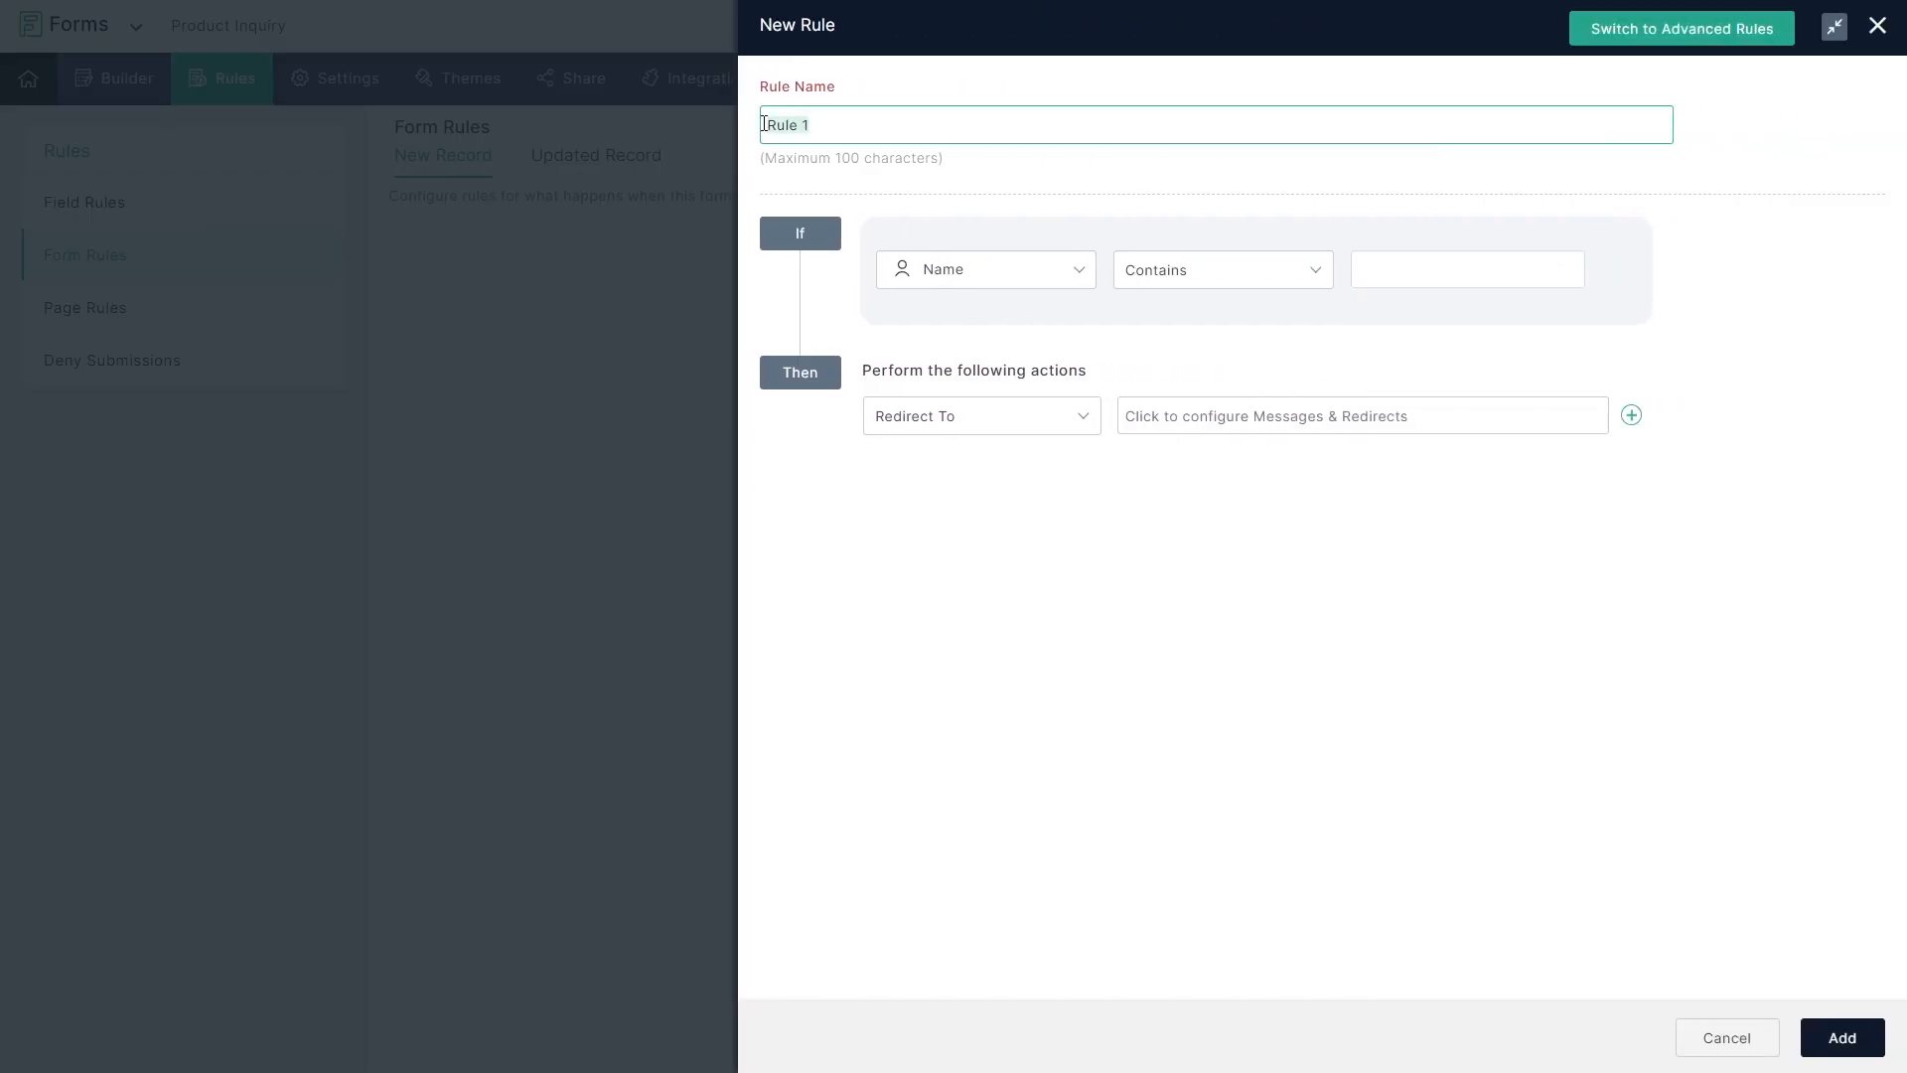
text(Category A)
click(1069, 277)
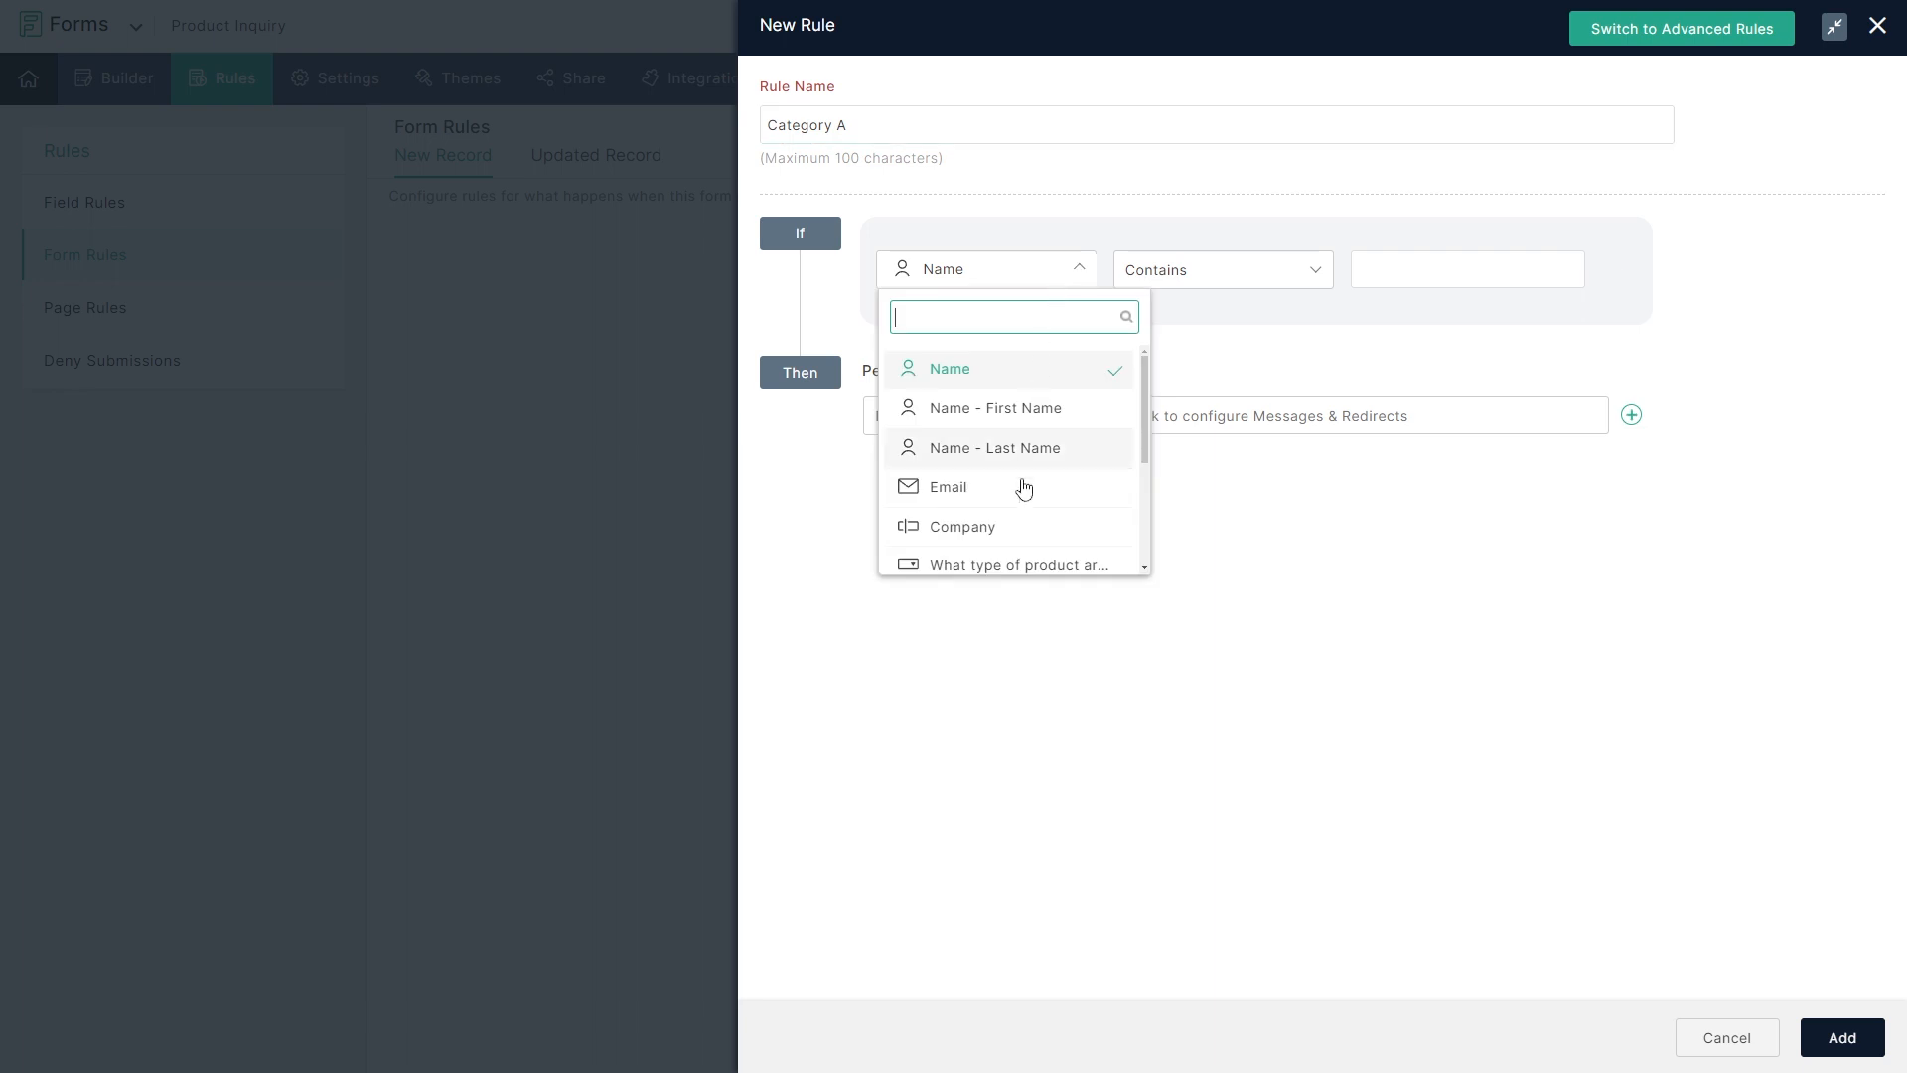
click(1033, 560)
click(1430, 266)
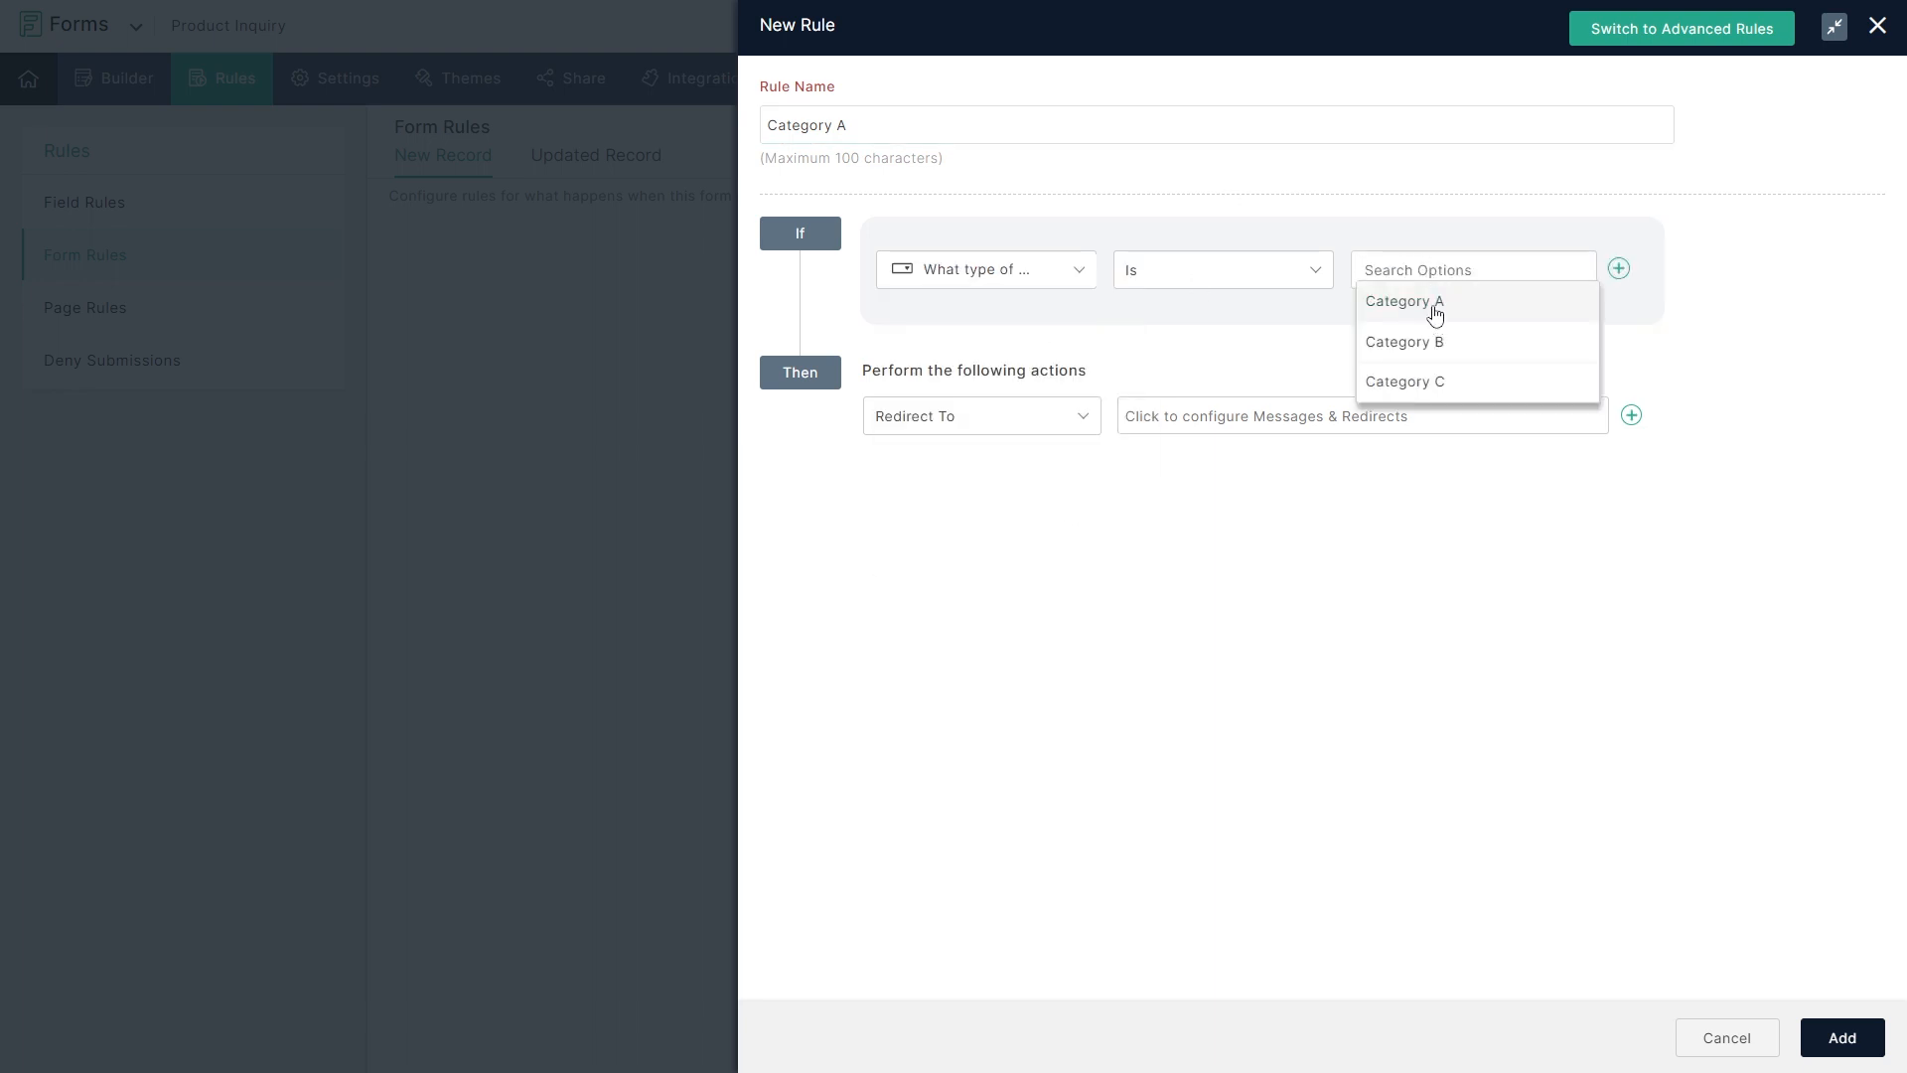
click(1434, 301)
click(1141, 438)
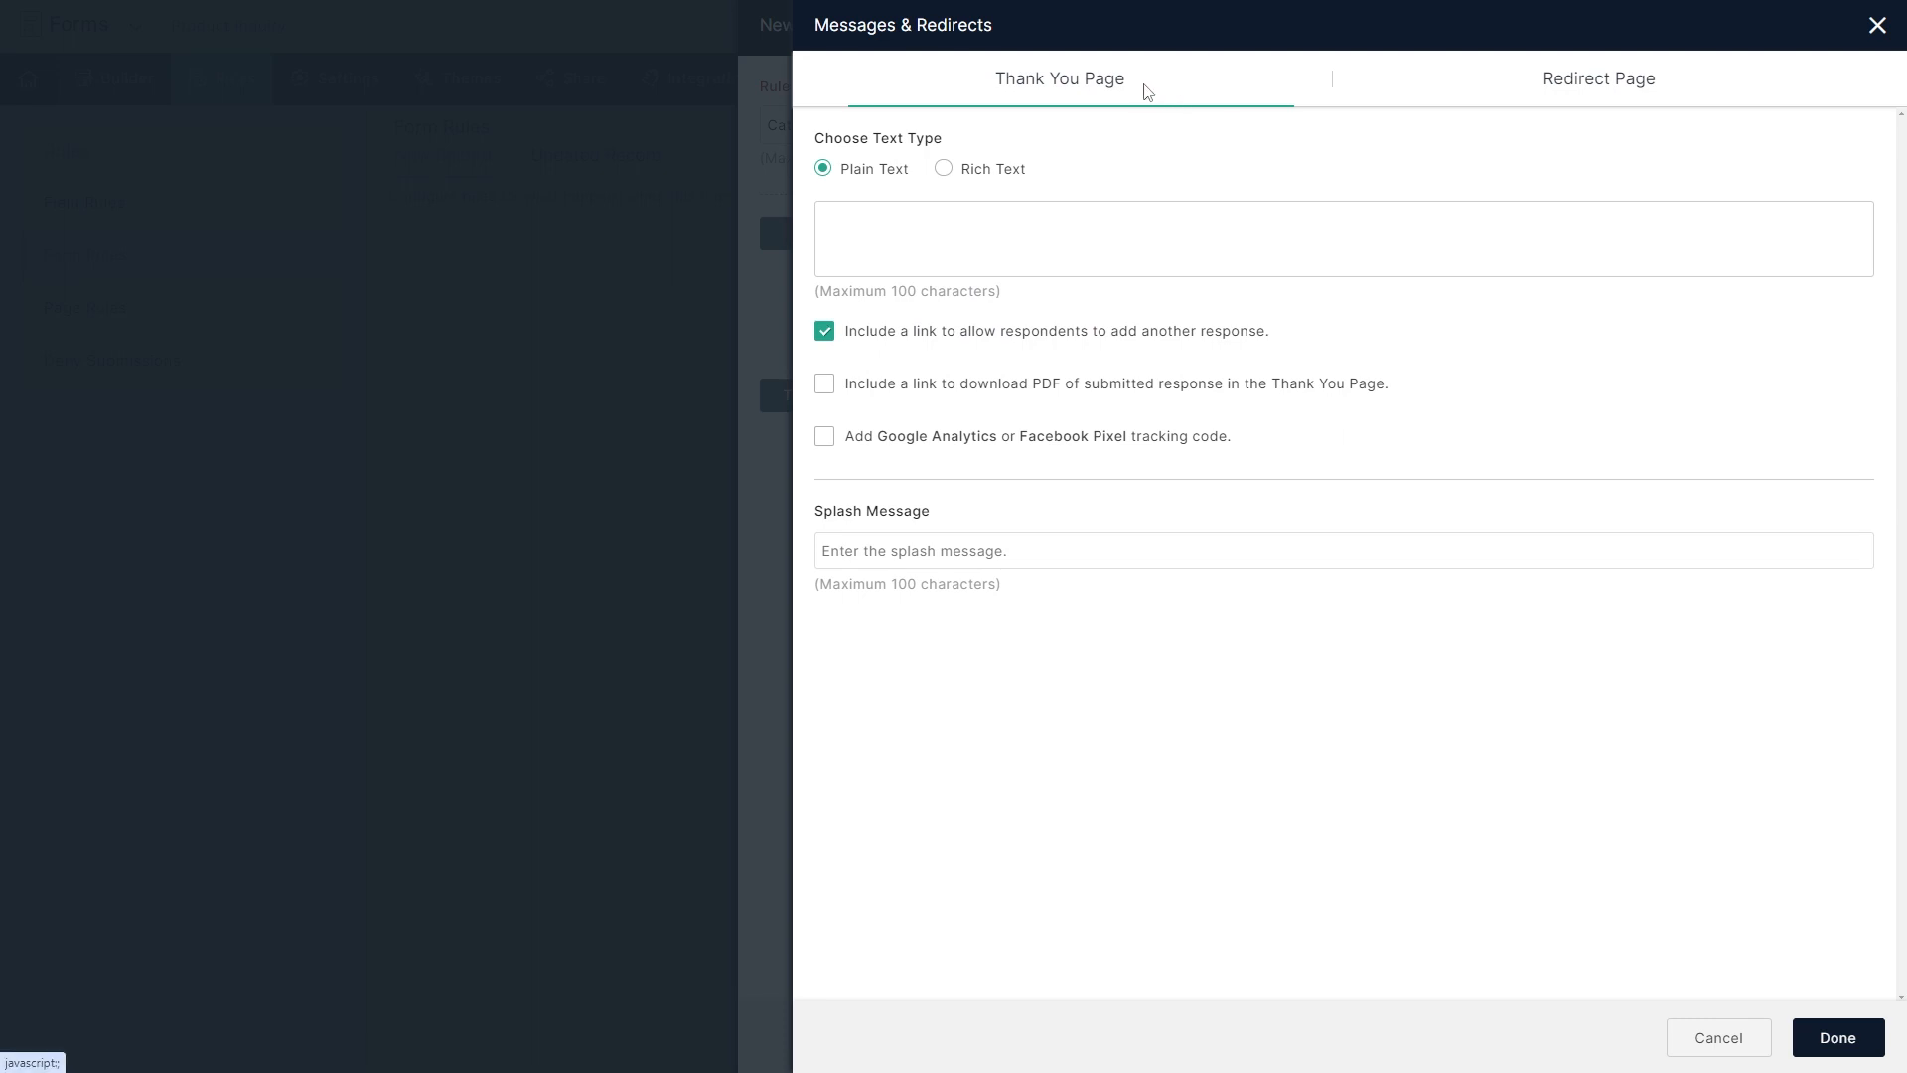
click(1609, 85)
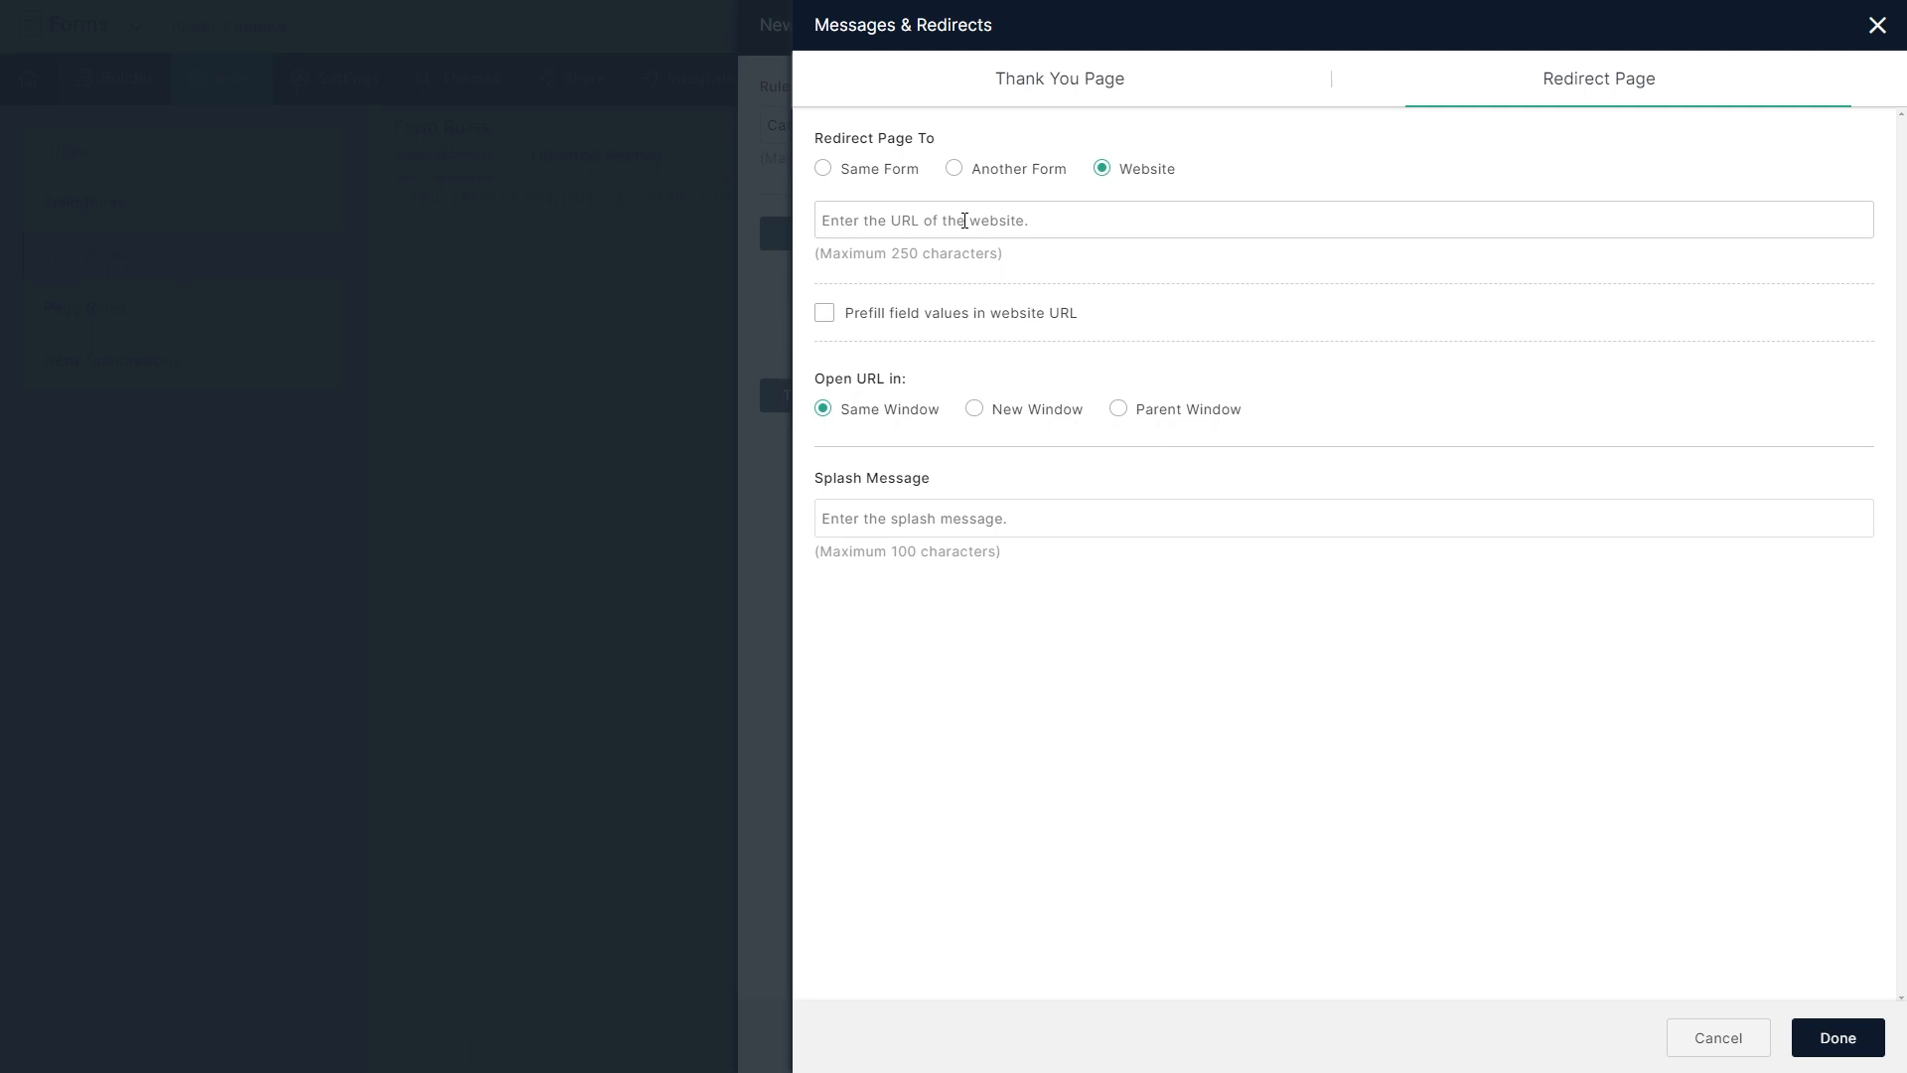
click(965, 220)
text(https://crm.zoho.com/)
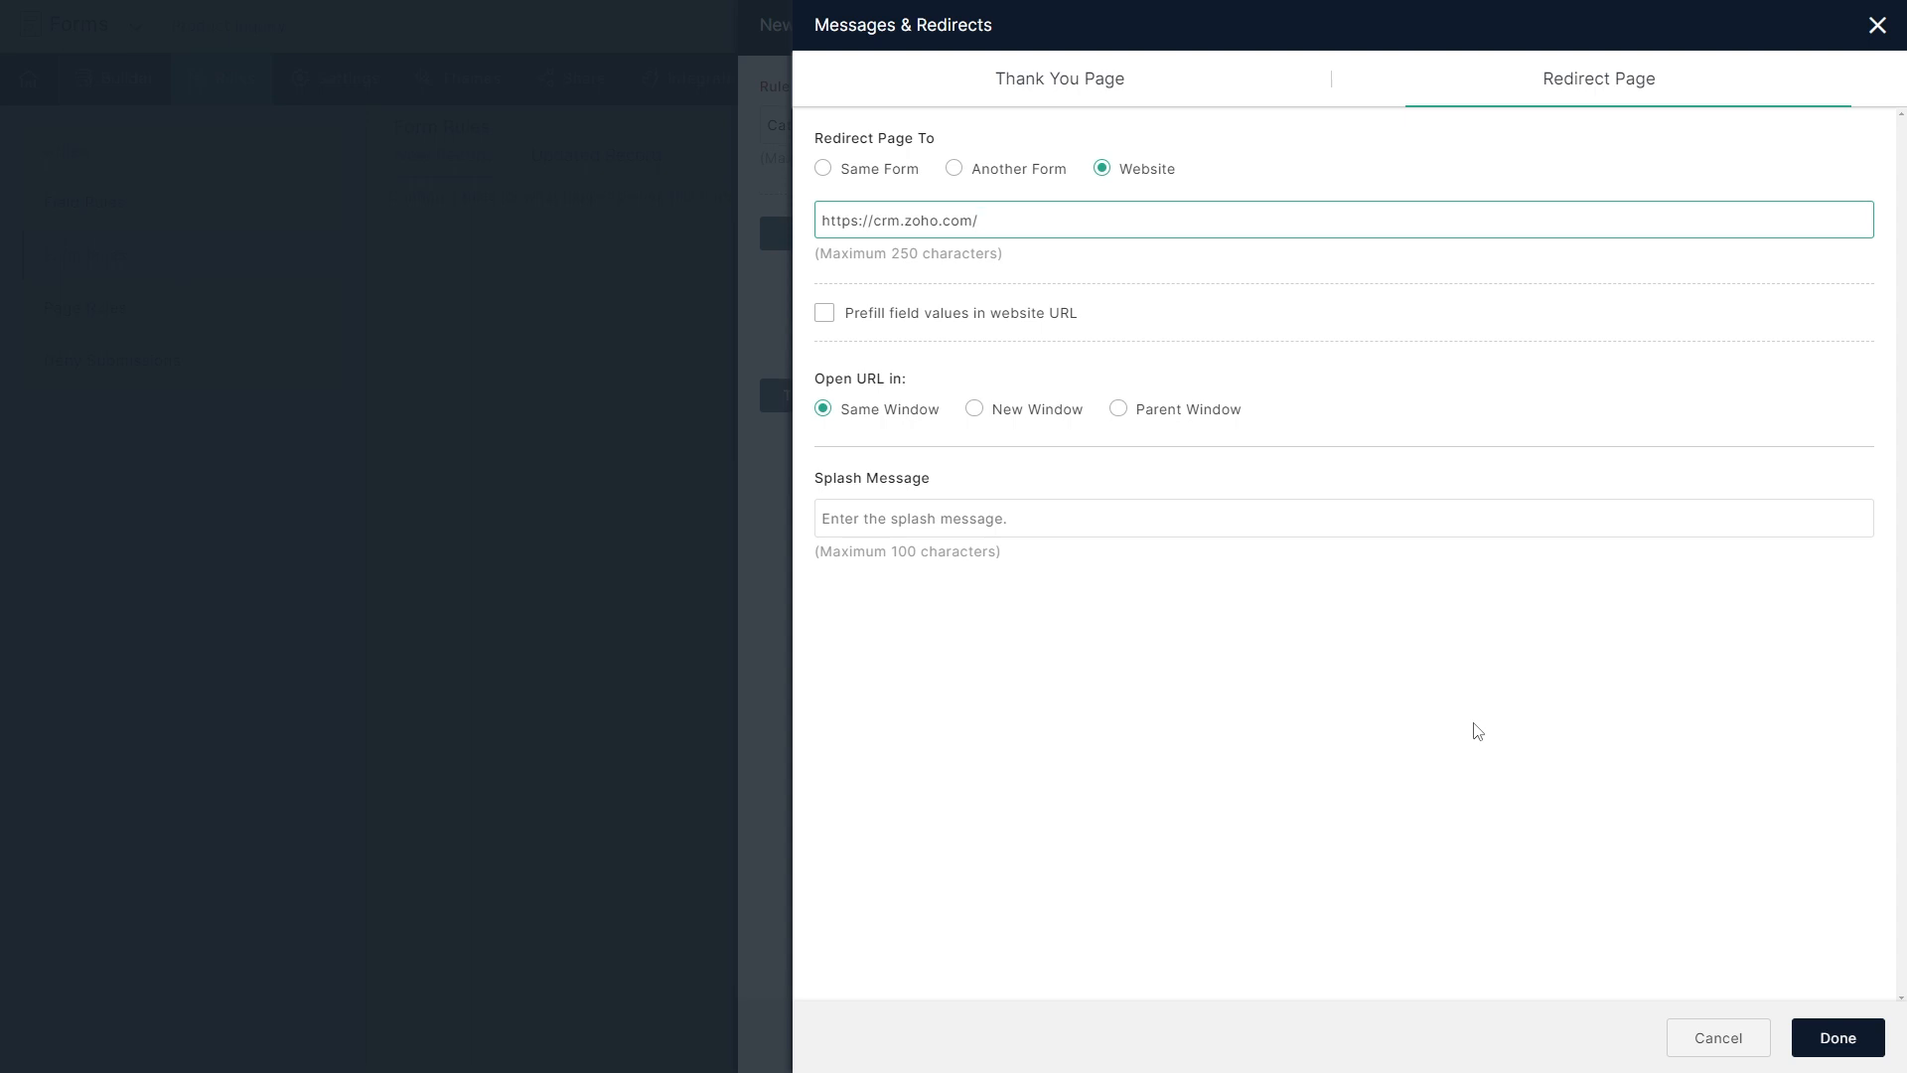
click(1854, 1037)
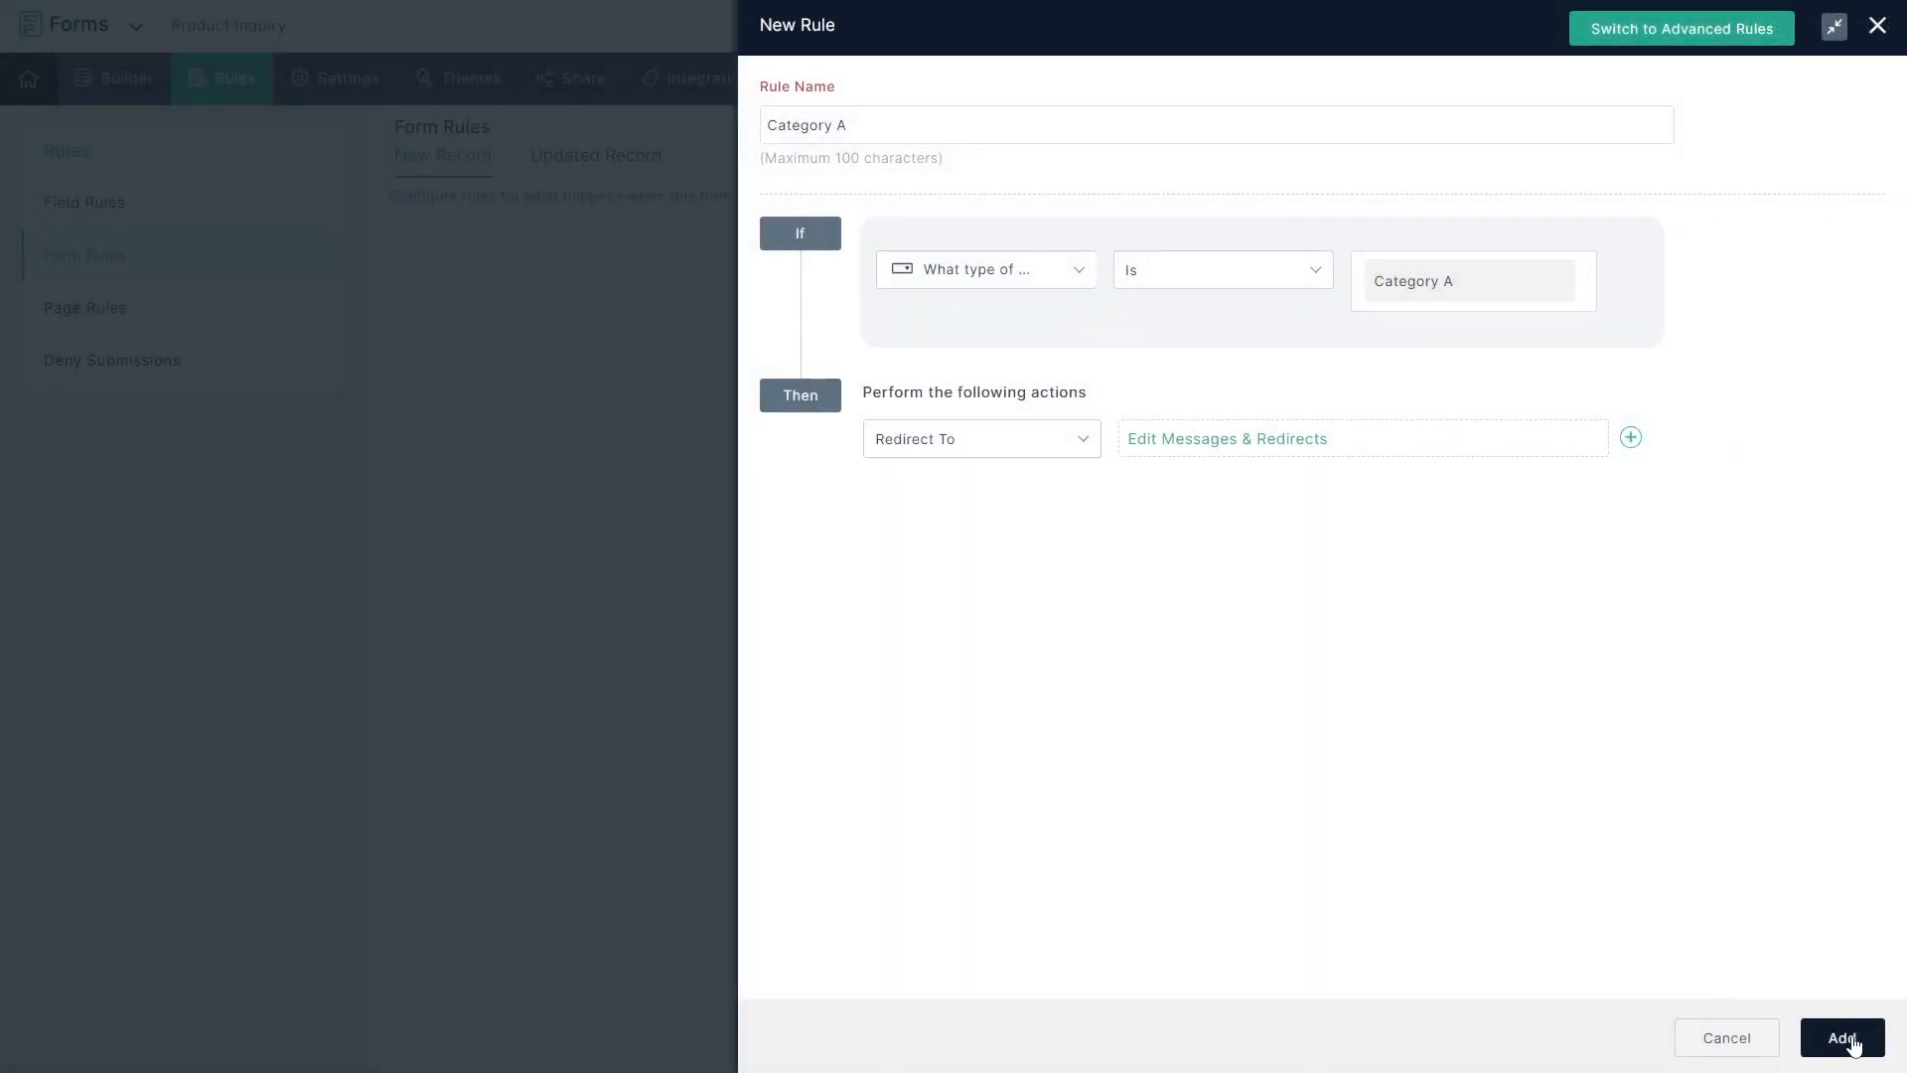
click(1844, 1037)
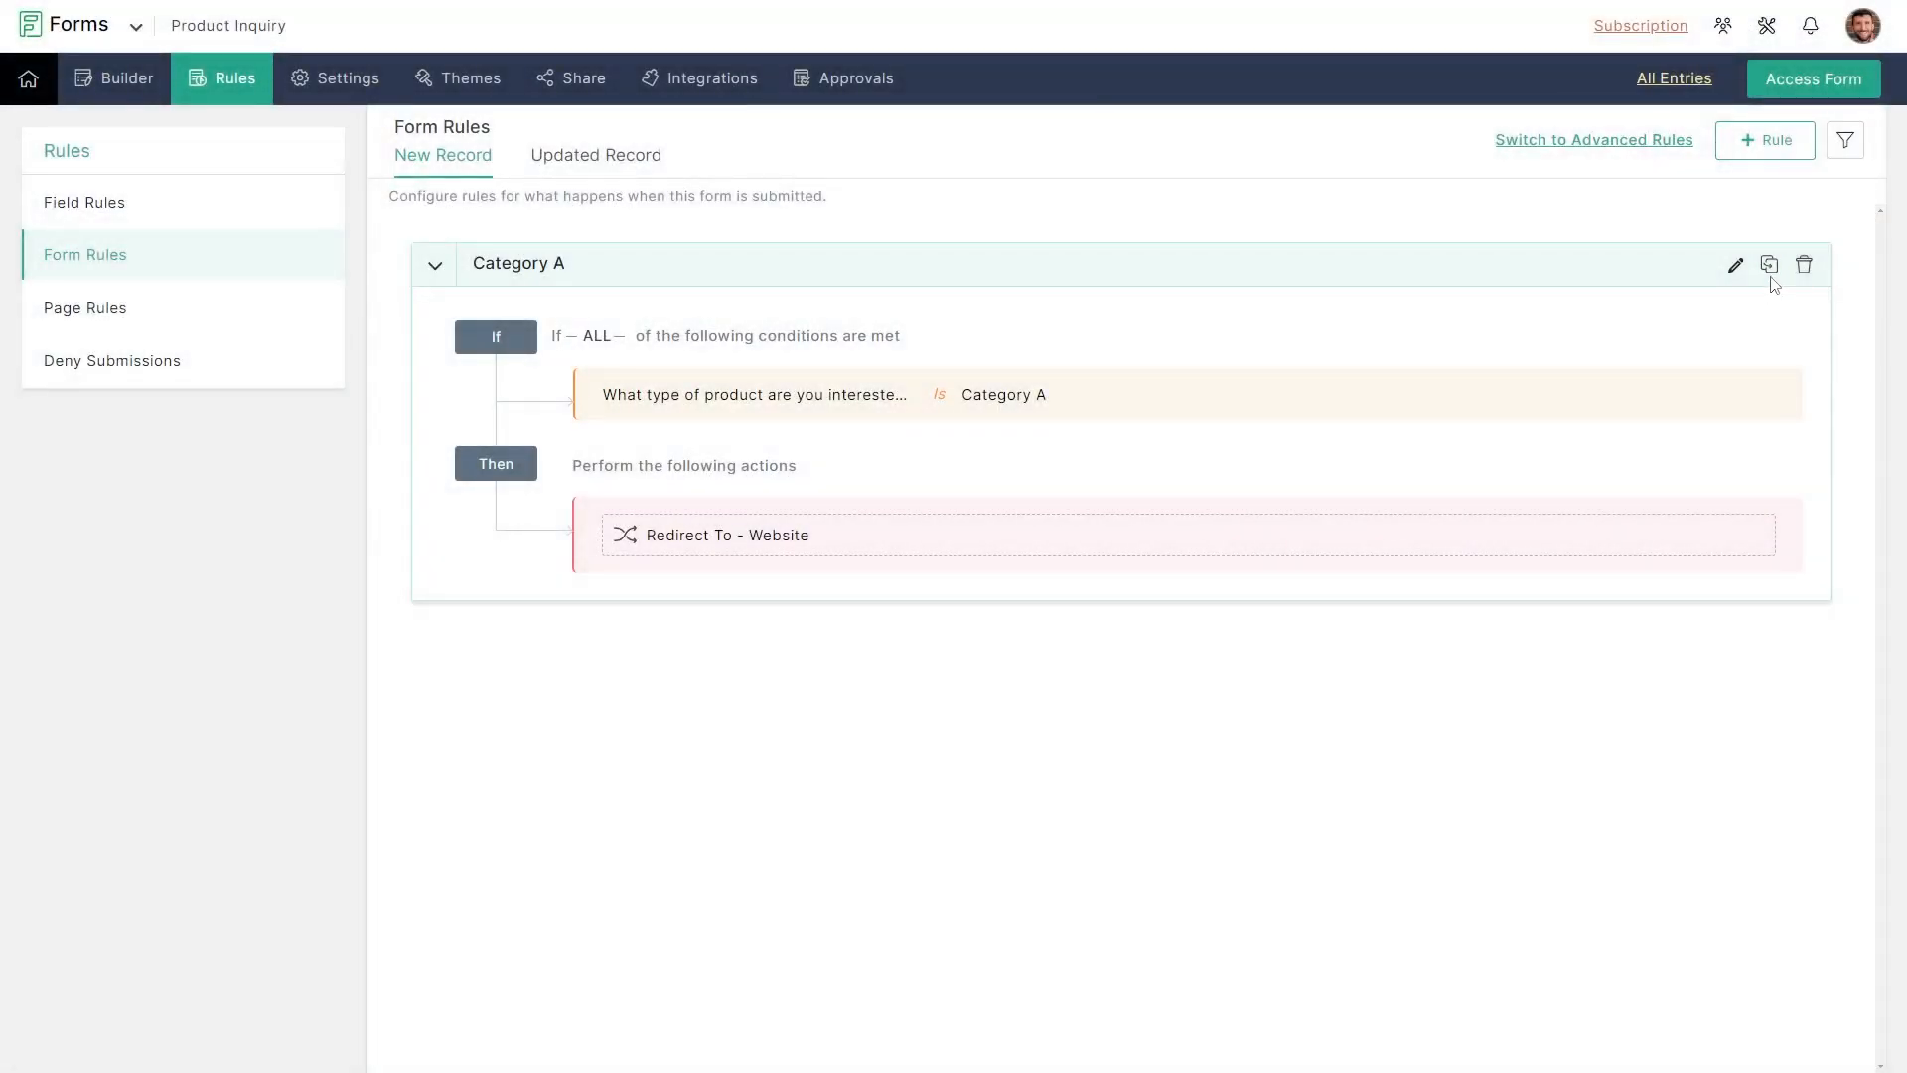
Duplicate the Category A form rule as Category B and set its condition value to Category B.
click(1769, 266)
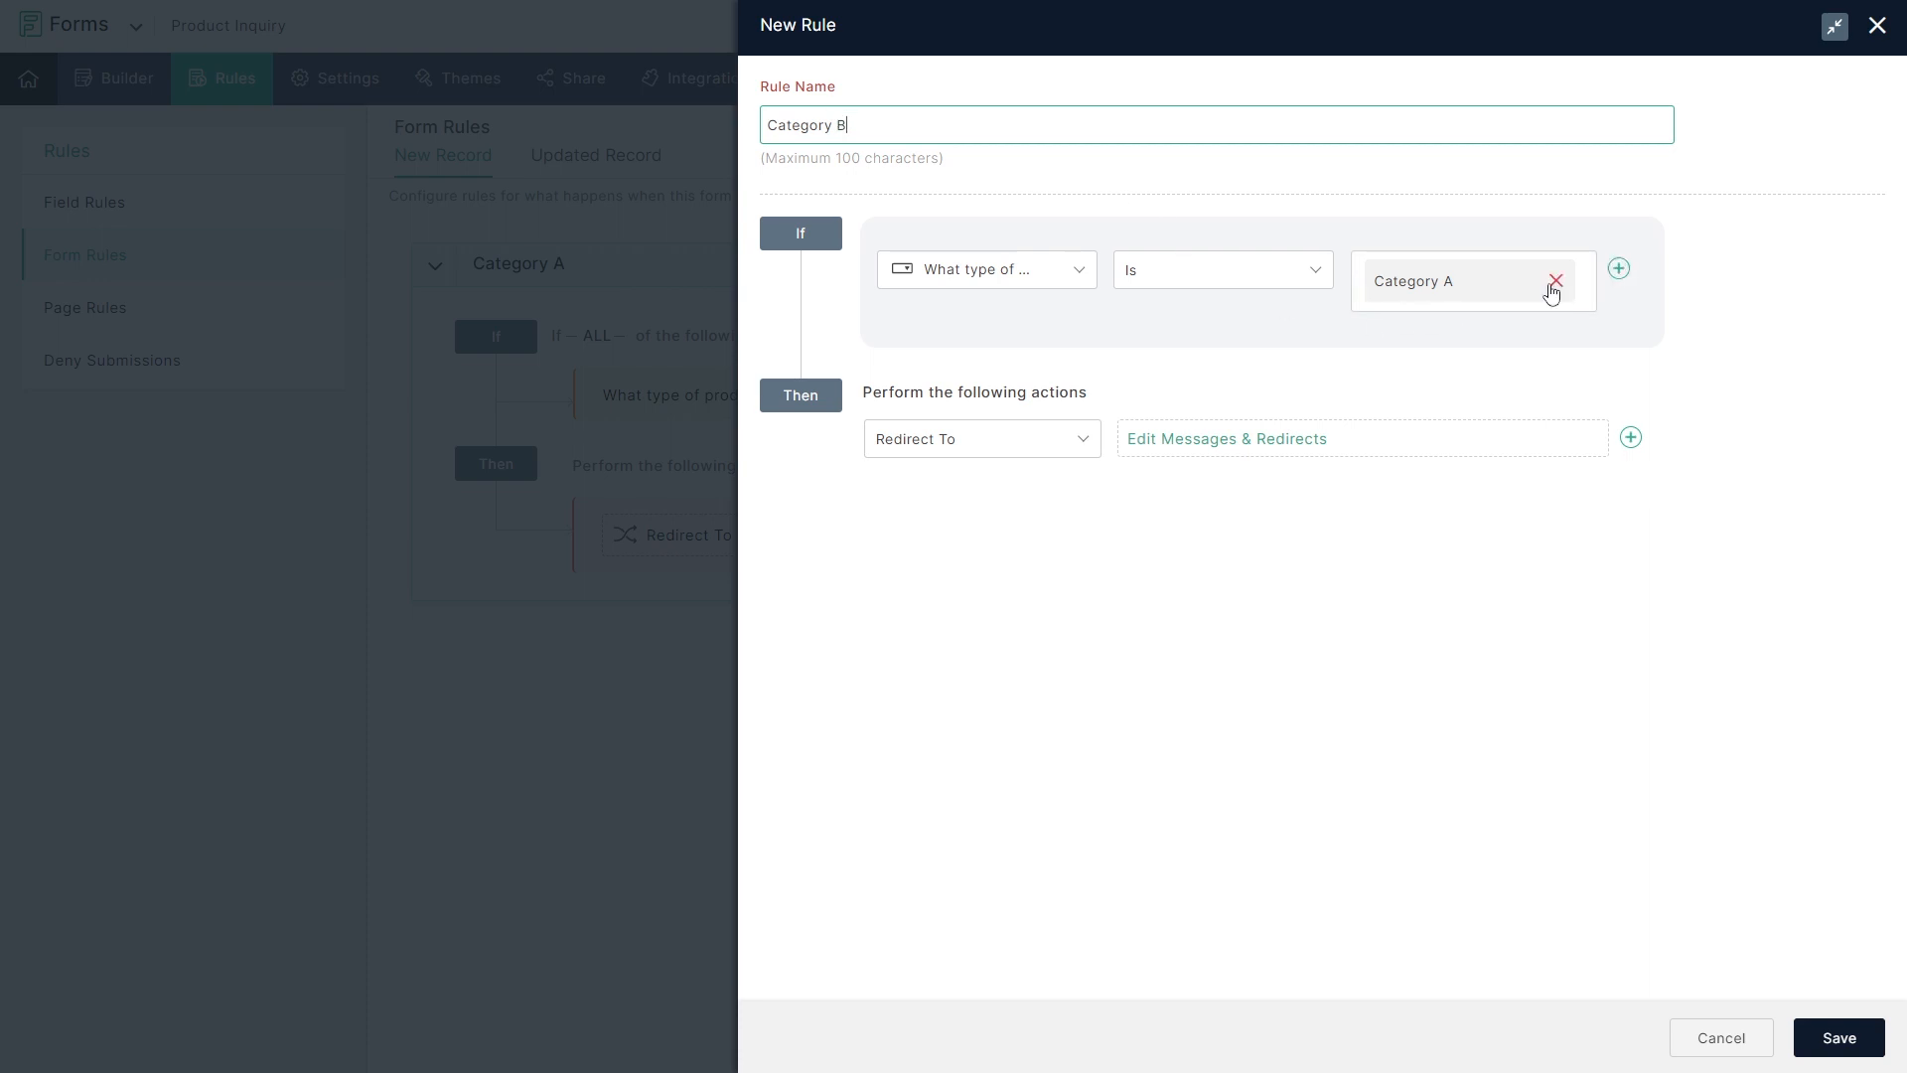
click(1552, 282)
click(1456, 272)
click(1456, 343)
click(1238, 429)
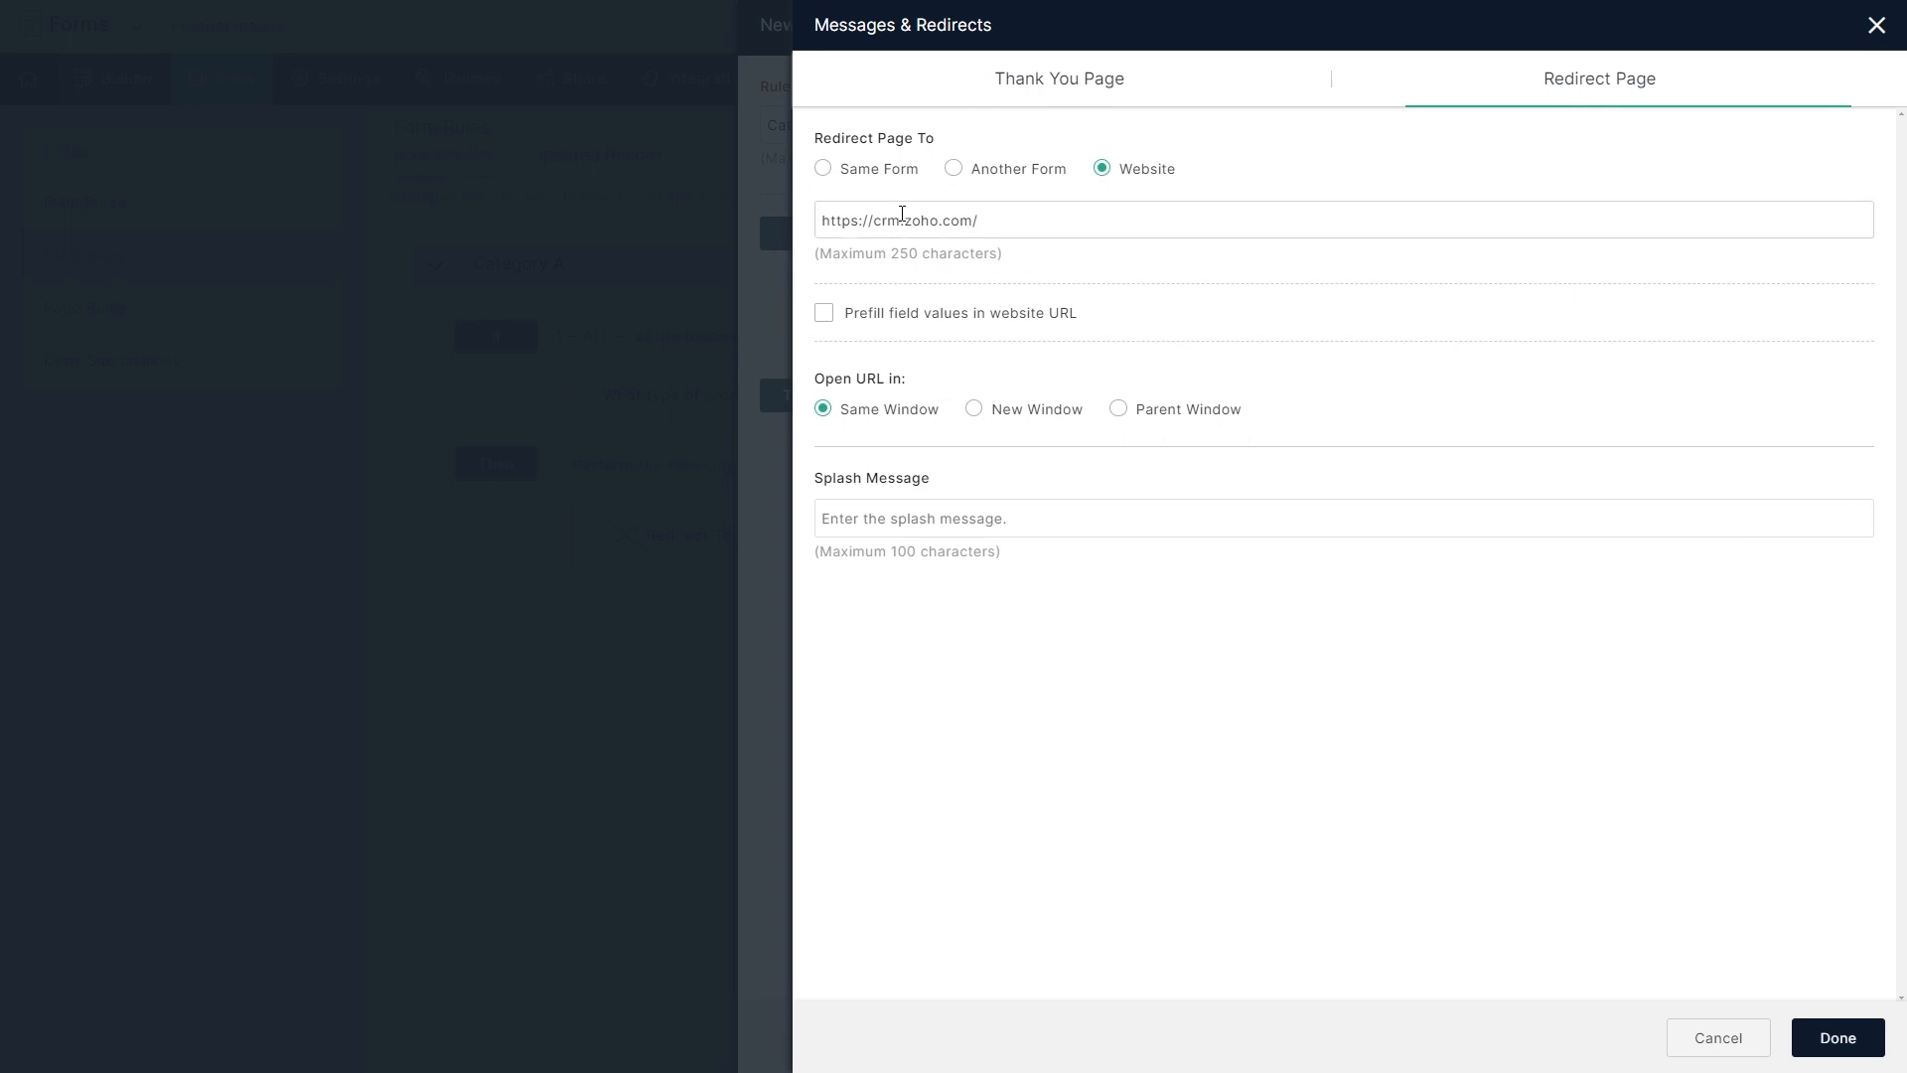
drag(900, 219, 880, 219)
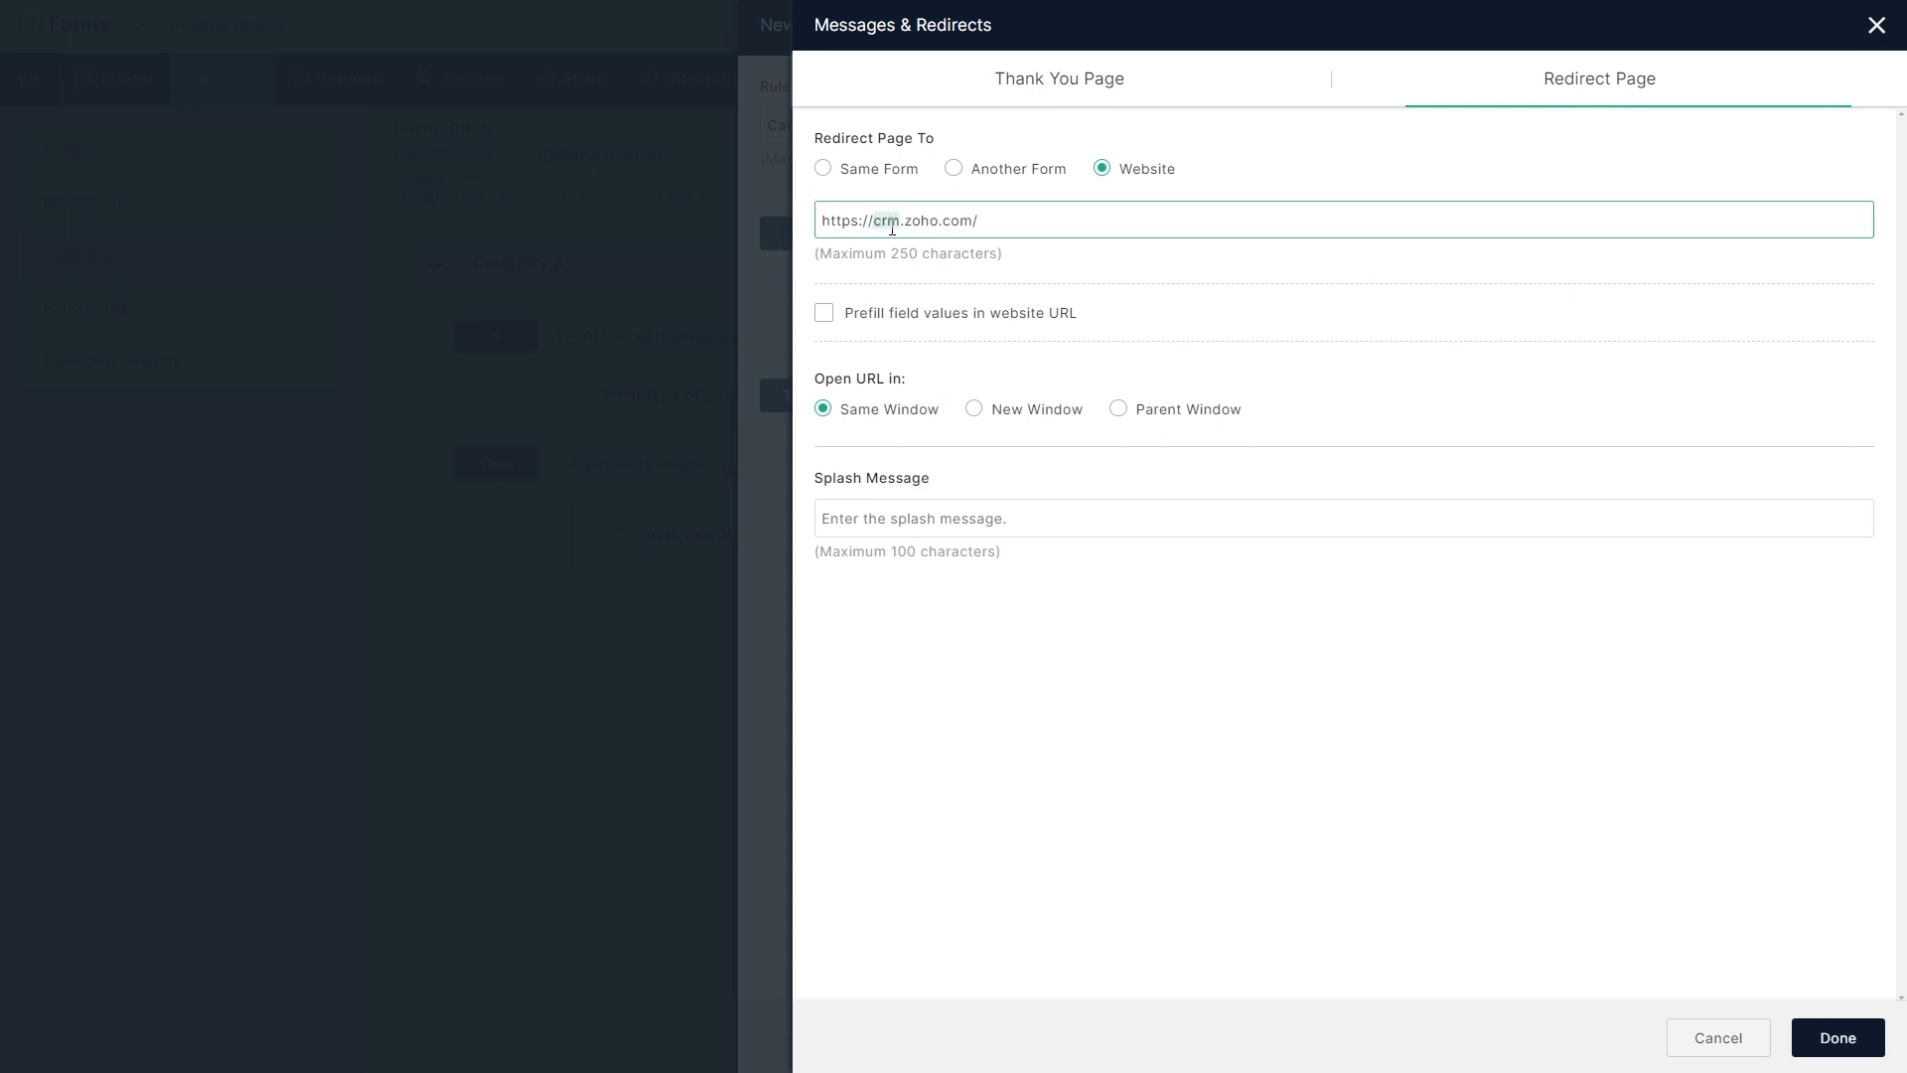
text(forms)
click(1835, 1043)
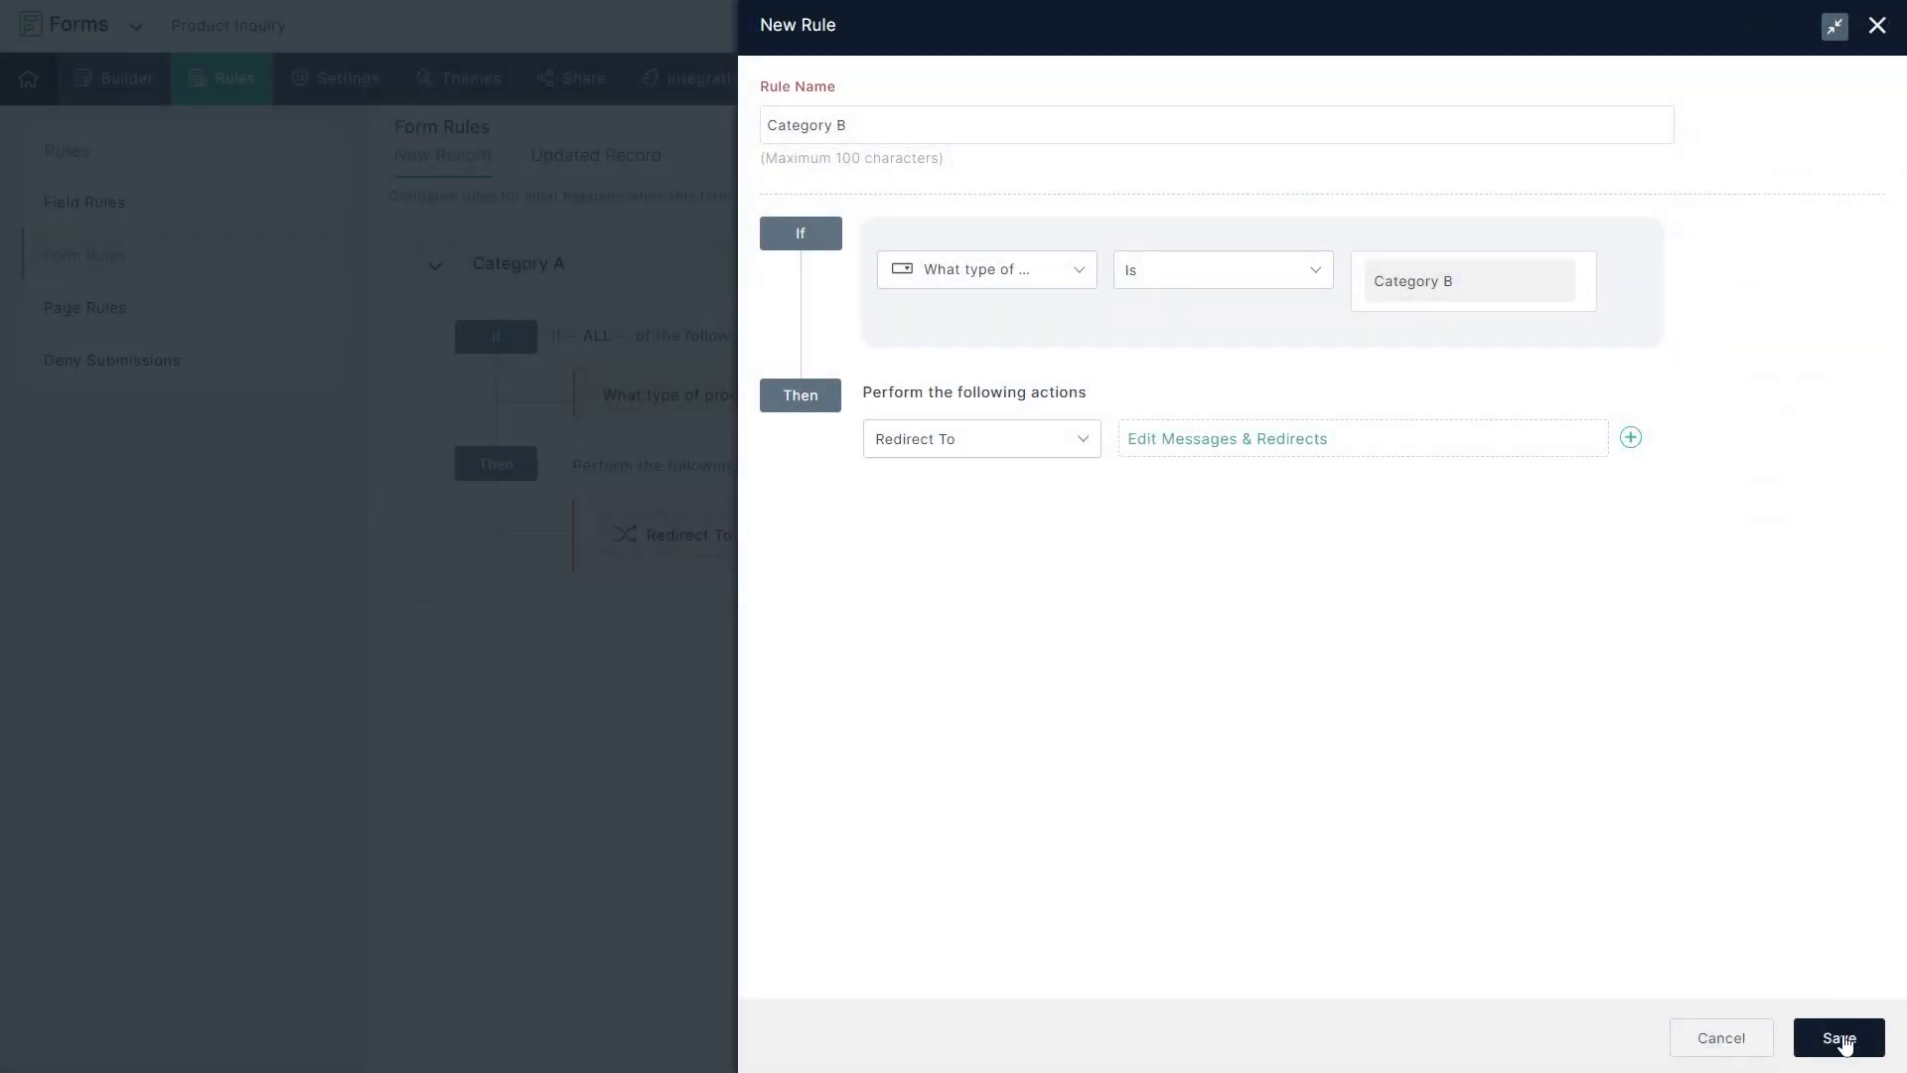
click(1839, 1037)
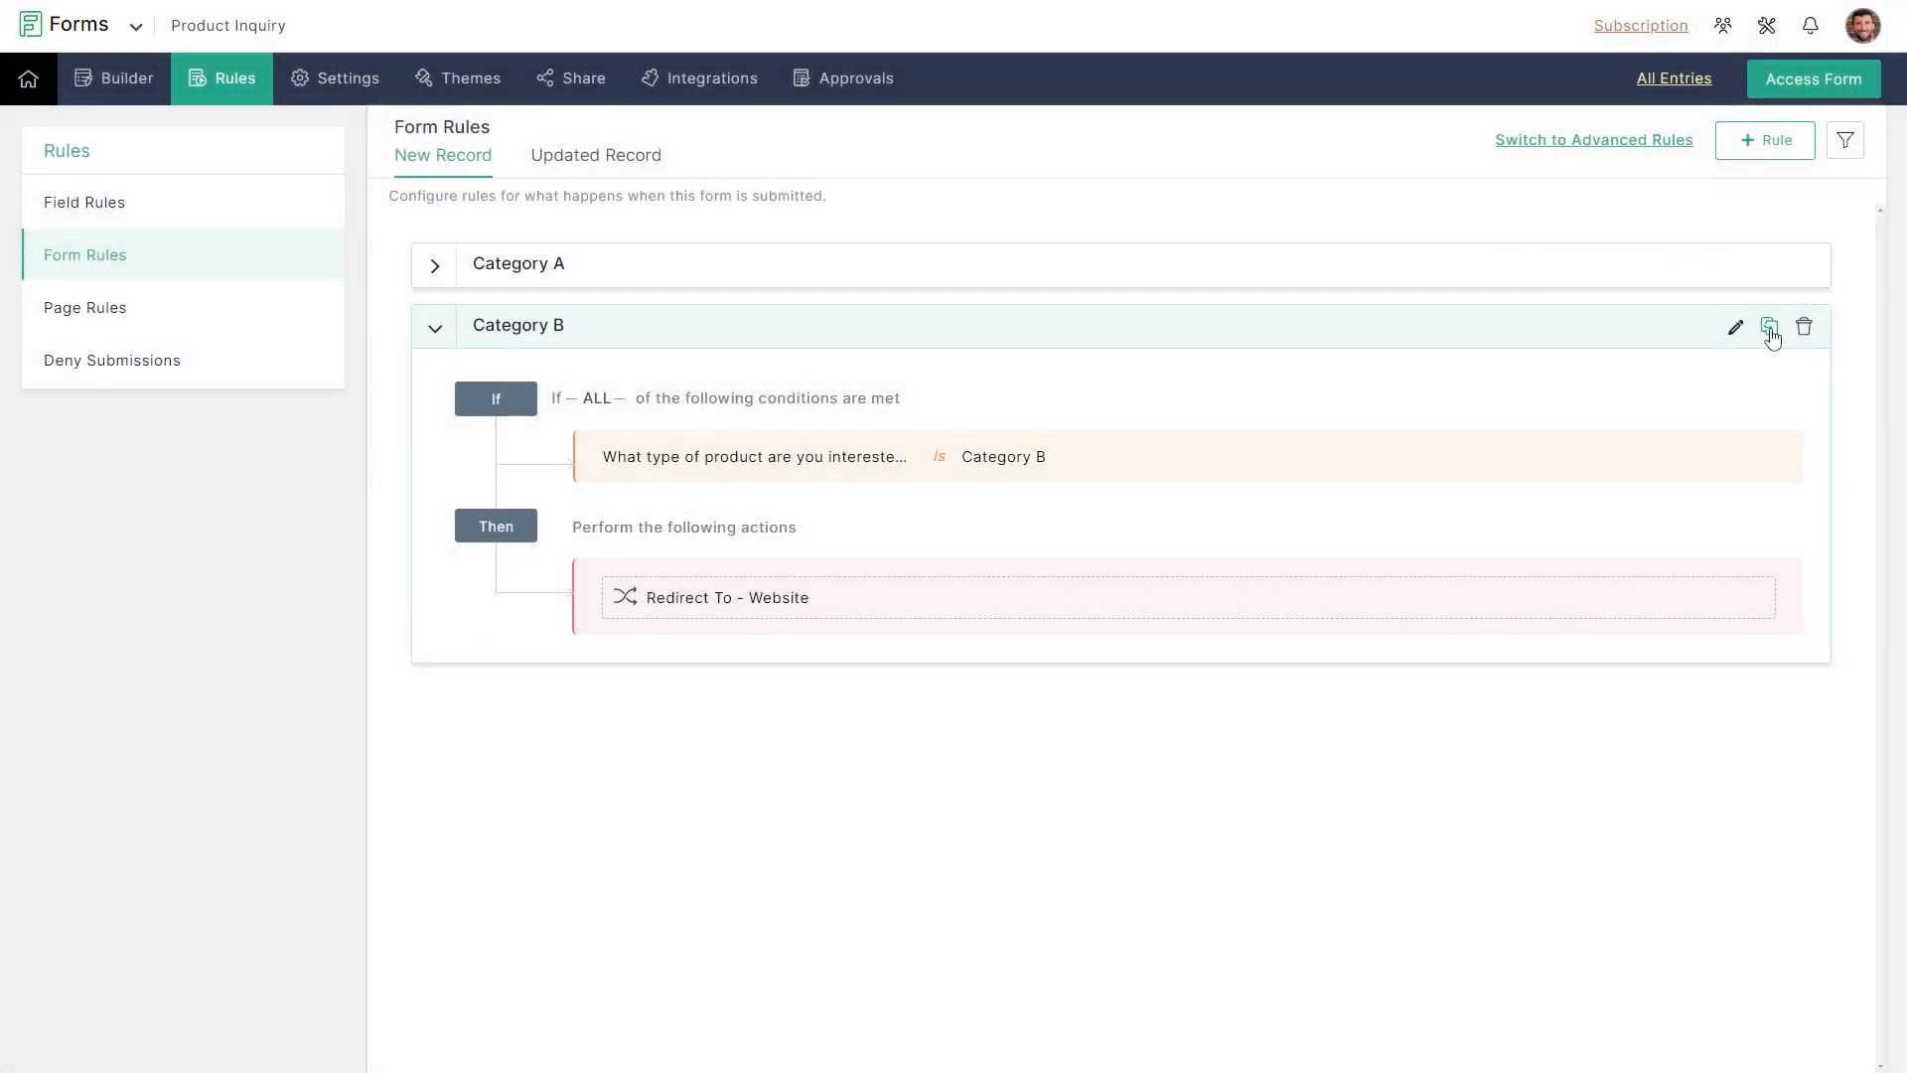
Duplicate the Category B form rule as Category C and set its condition value to Category C.
click(1770, 327)
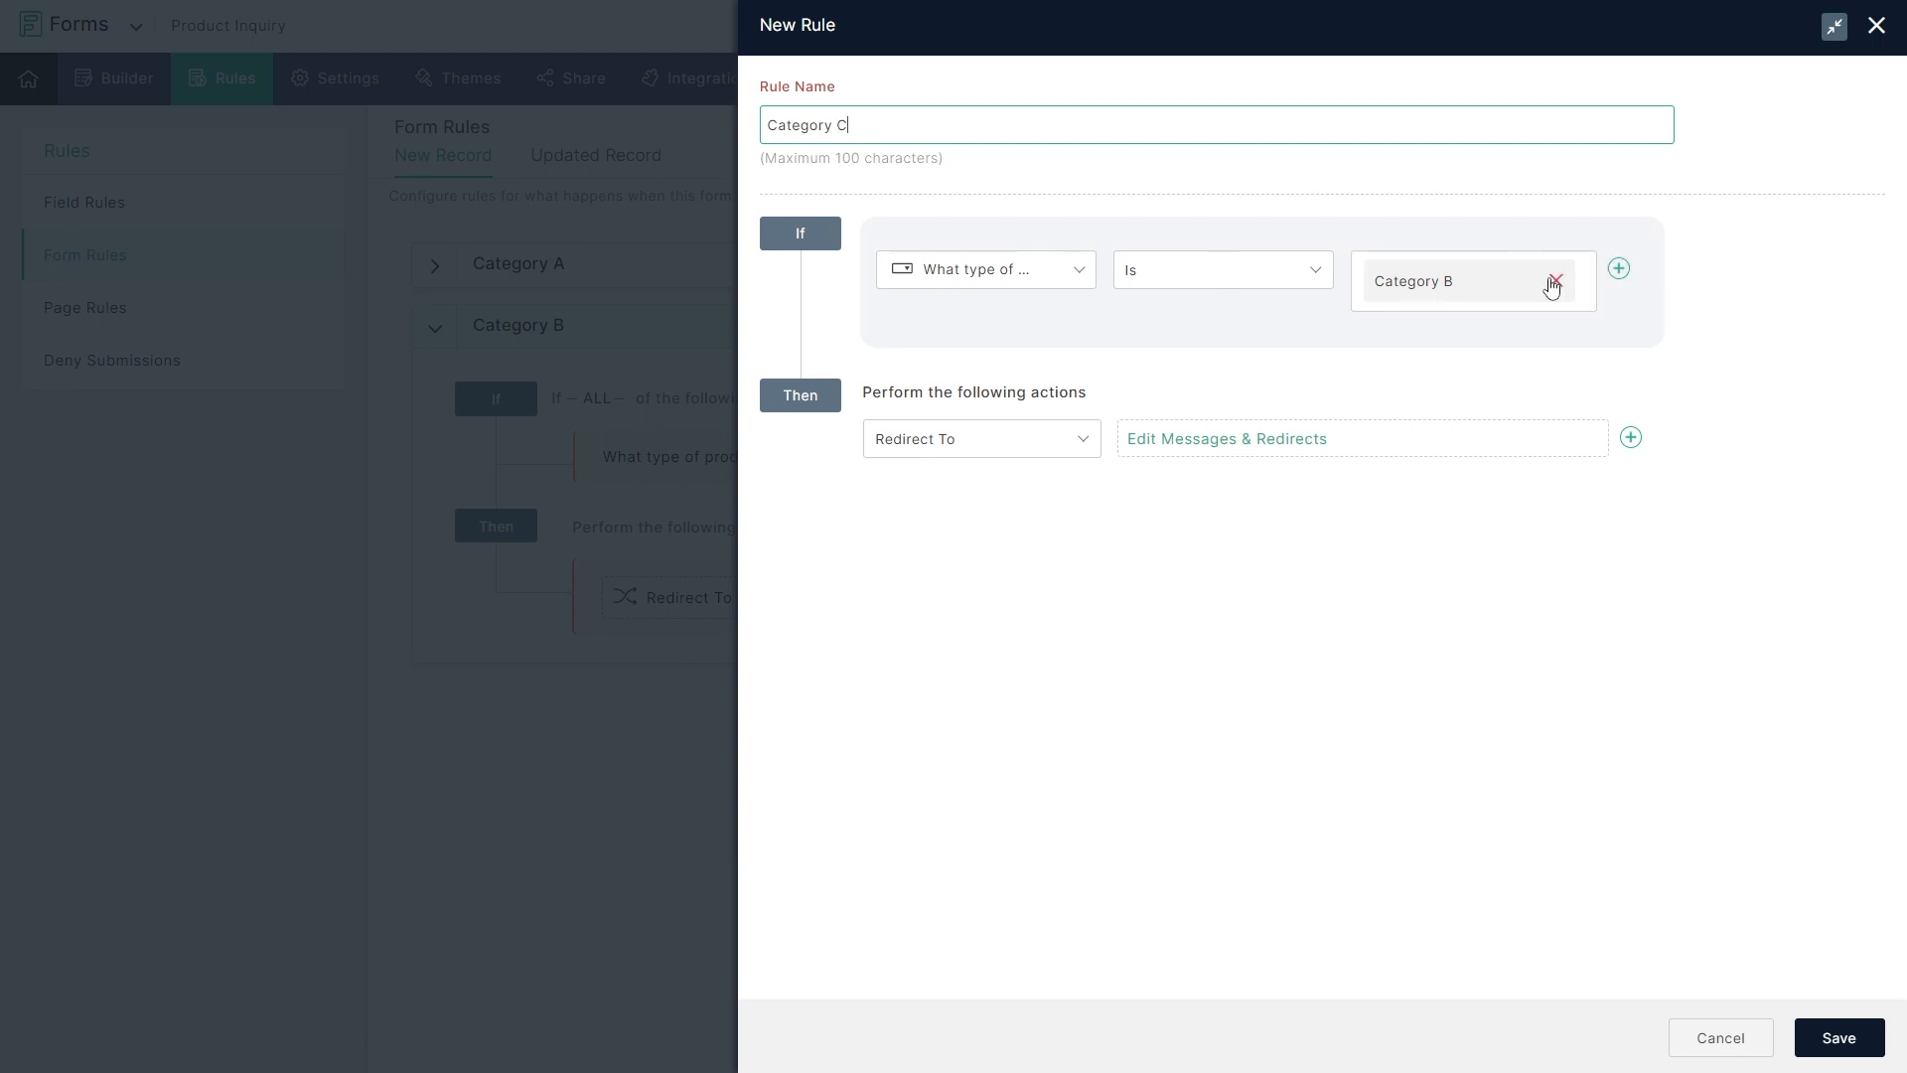
click(1554, 283)
click(1444, 378)
click(1309, 418)
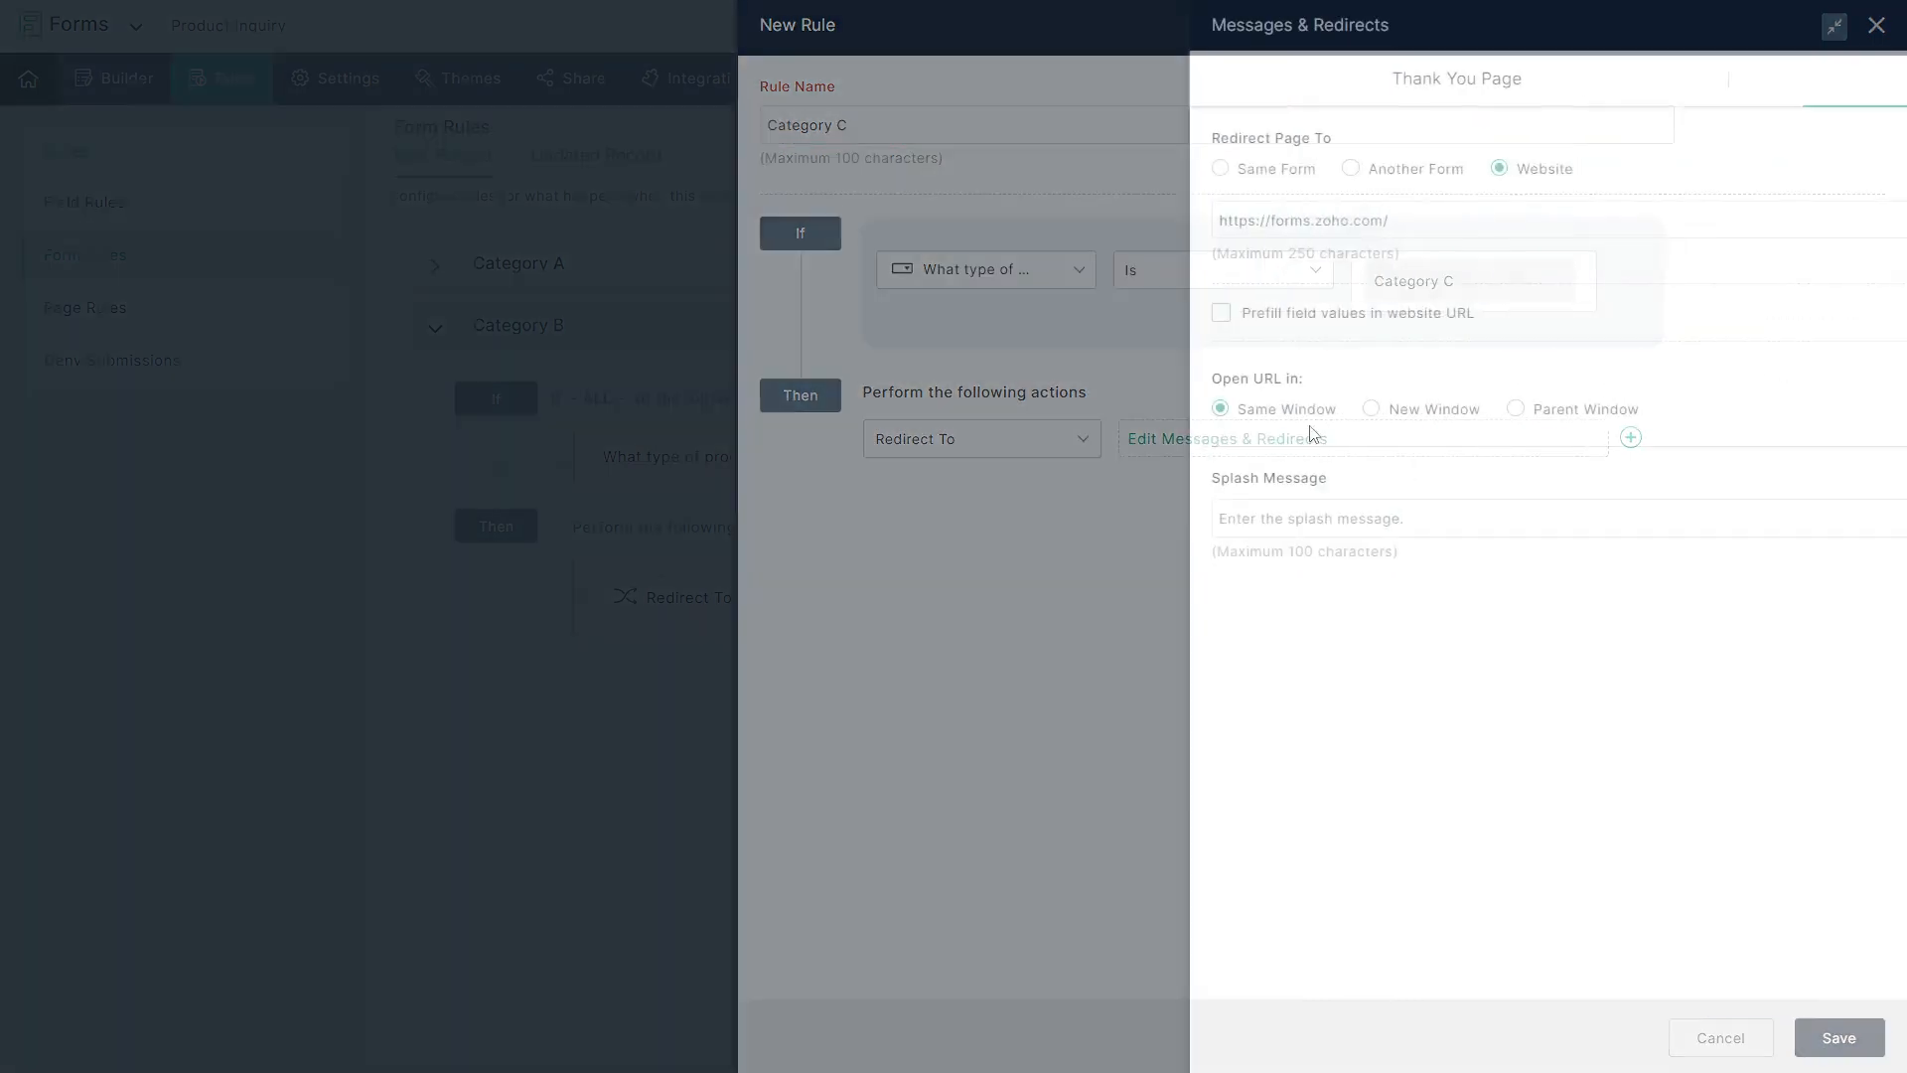
drag(914, 225, 877, 221)
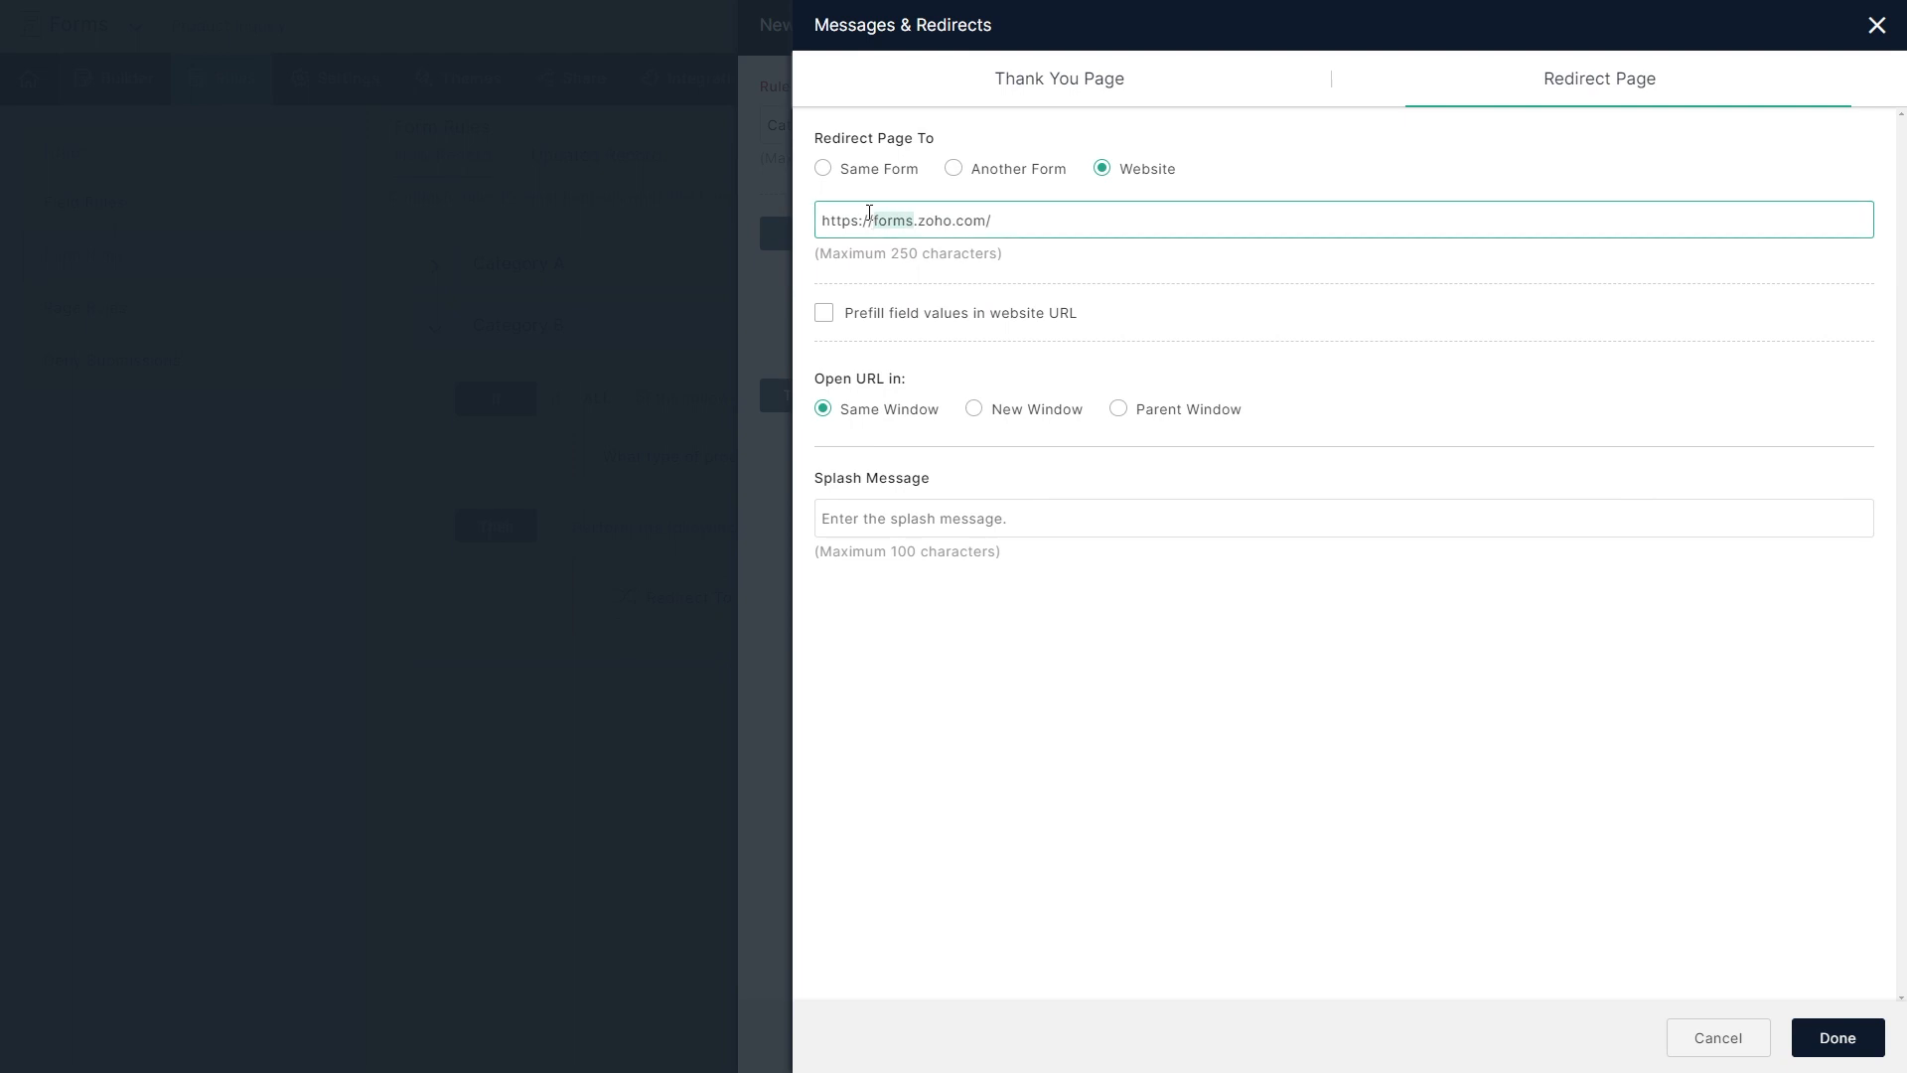
text(projects)
click(1836, 1039)
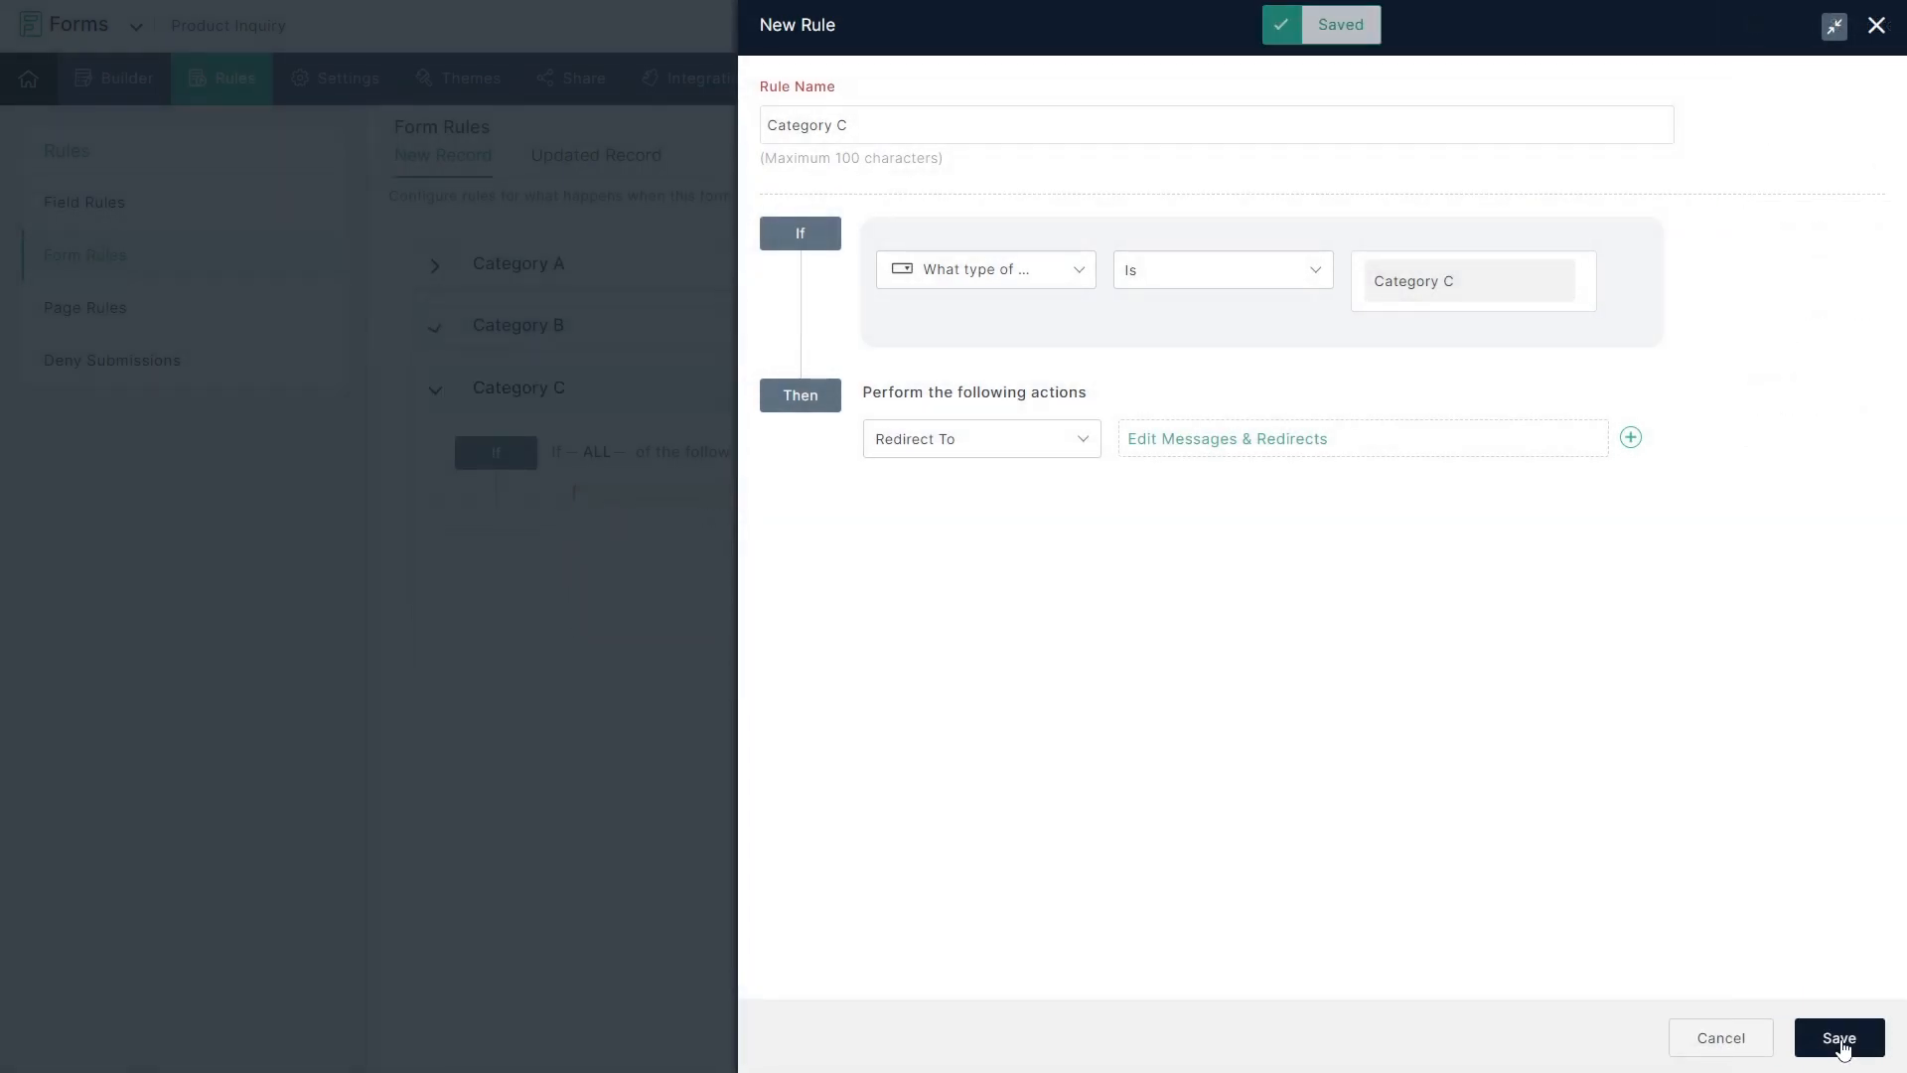
click(1838, 1038)
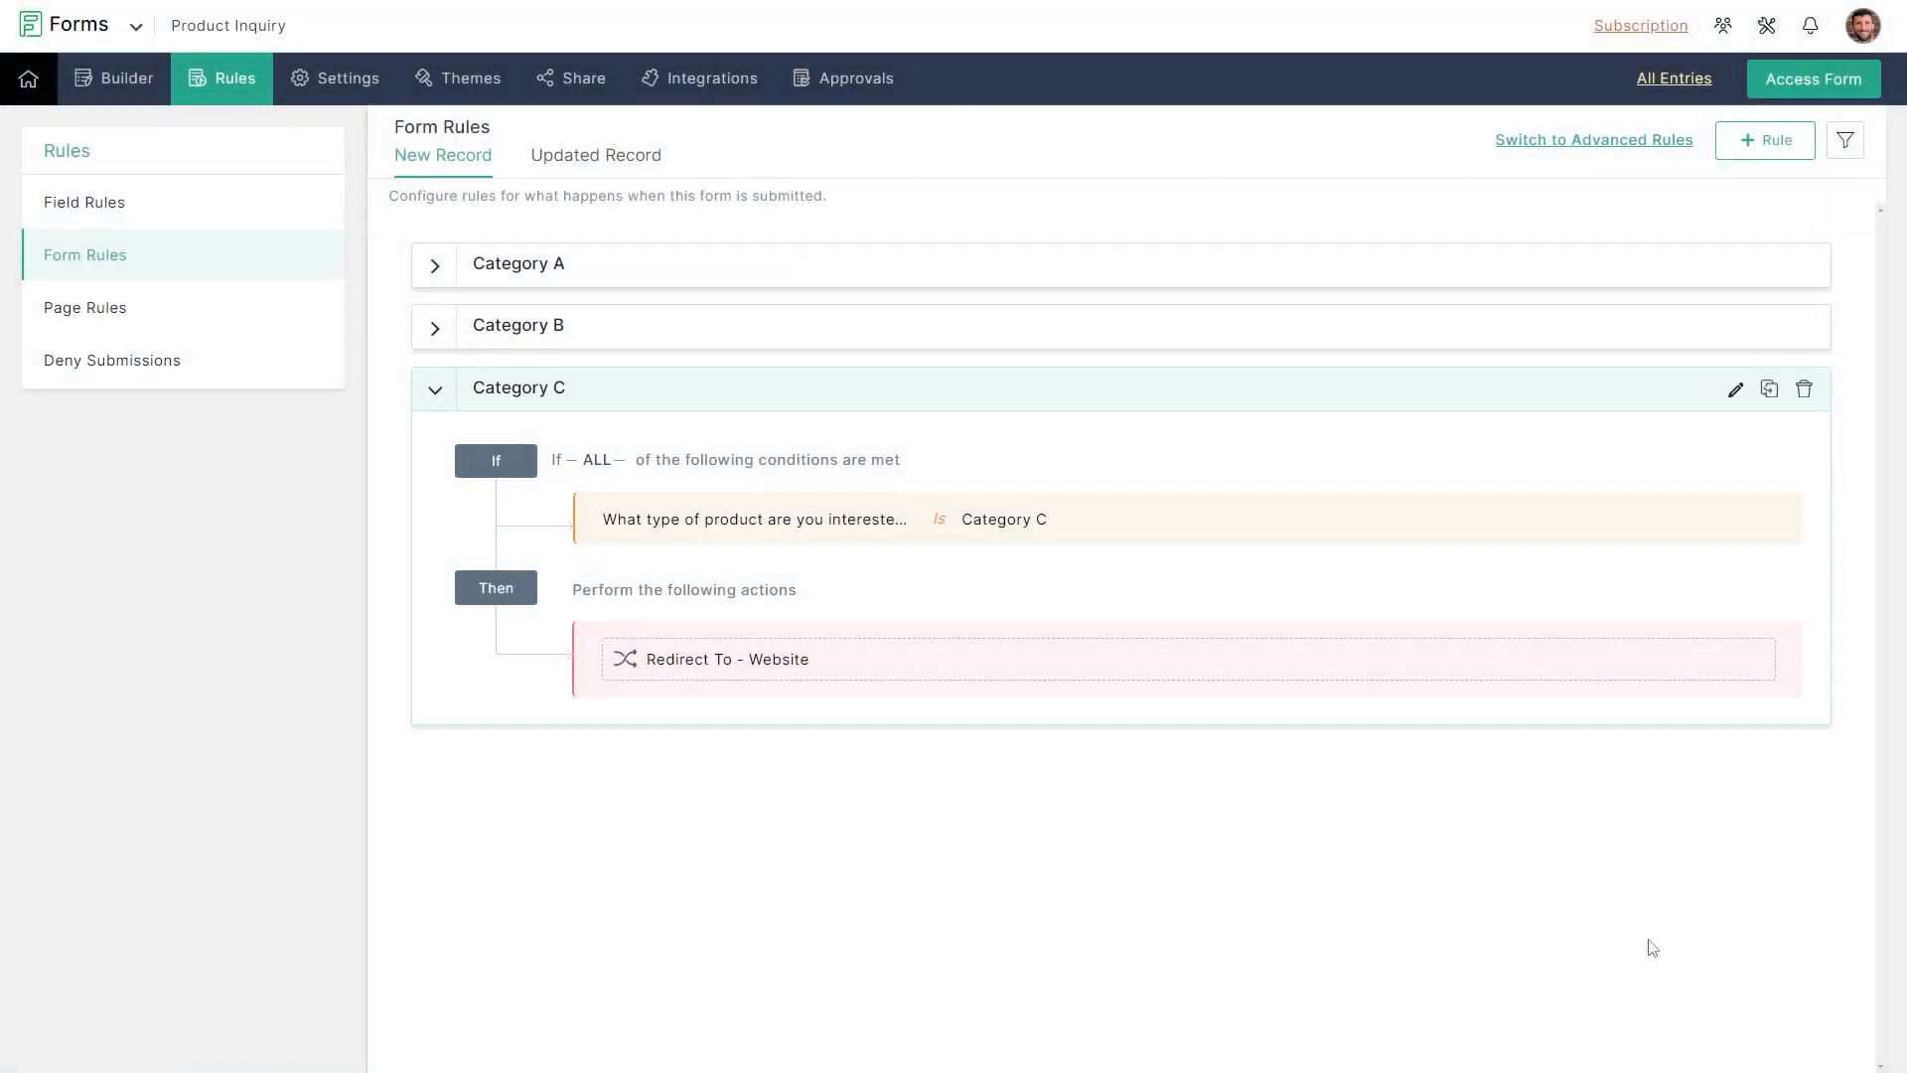
Open the live Product Inquiry form and fill in the respondent's name and email from the saved autofill profile.
click(1786, 83)
click(756, 199)
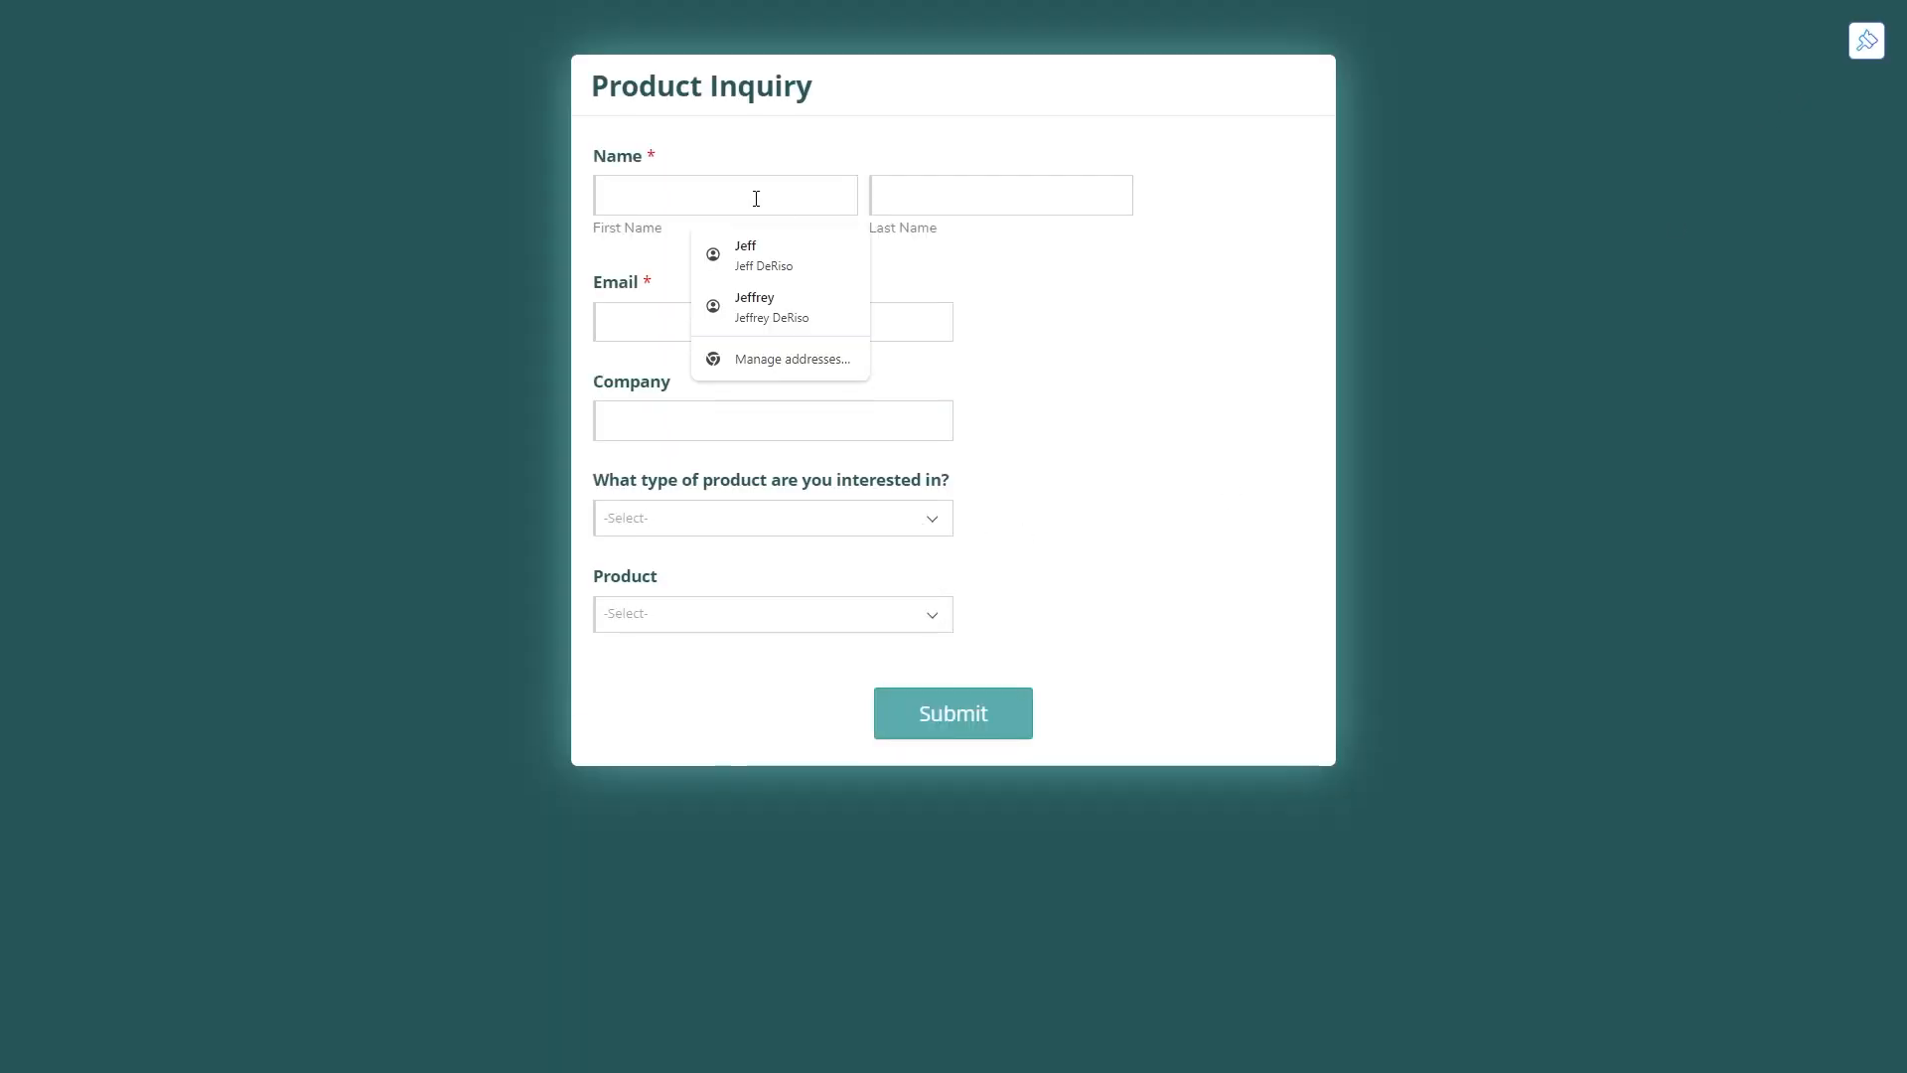
click(765, 257)
Choose Category A as the product type and Product C as the product, and submit the form to test the redirect.
click(755, 526)
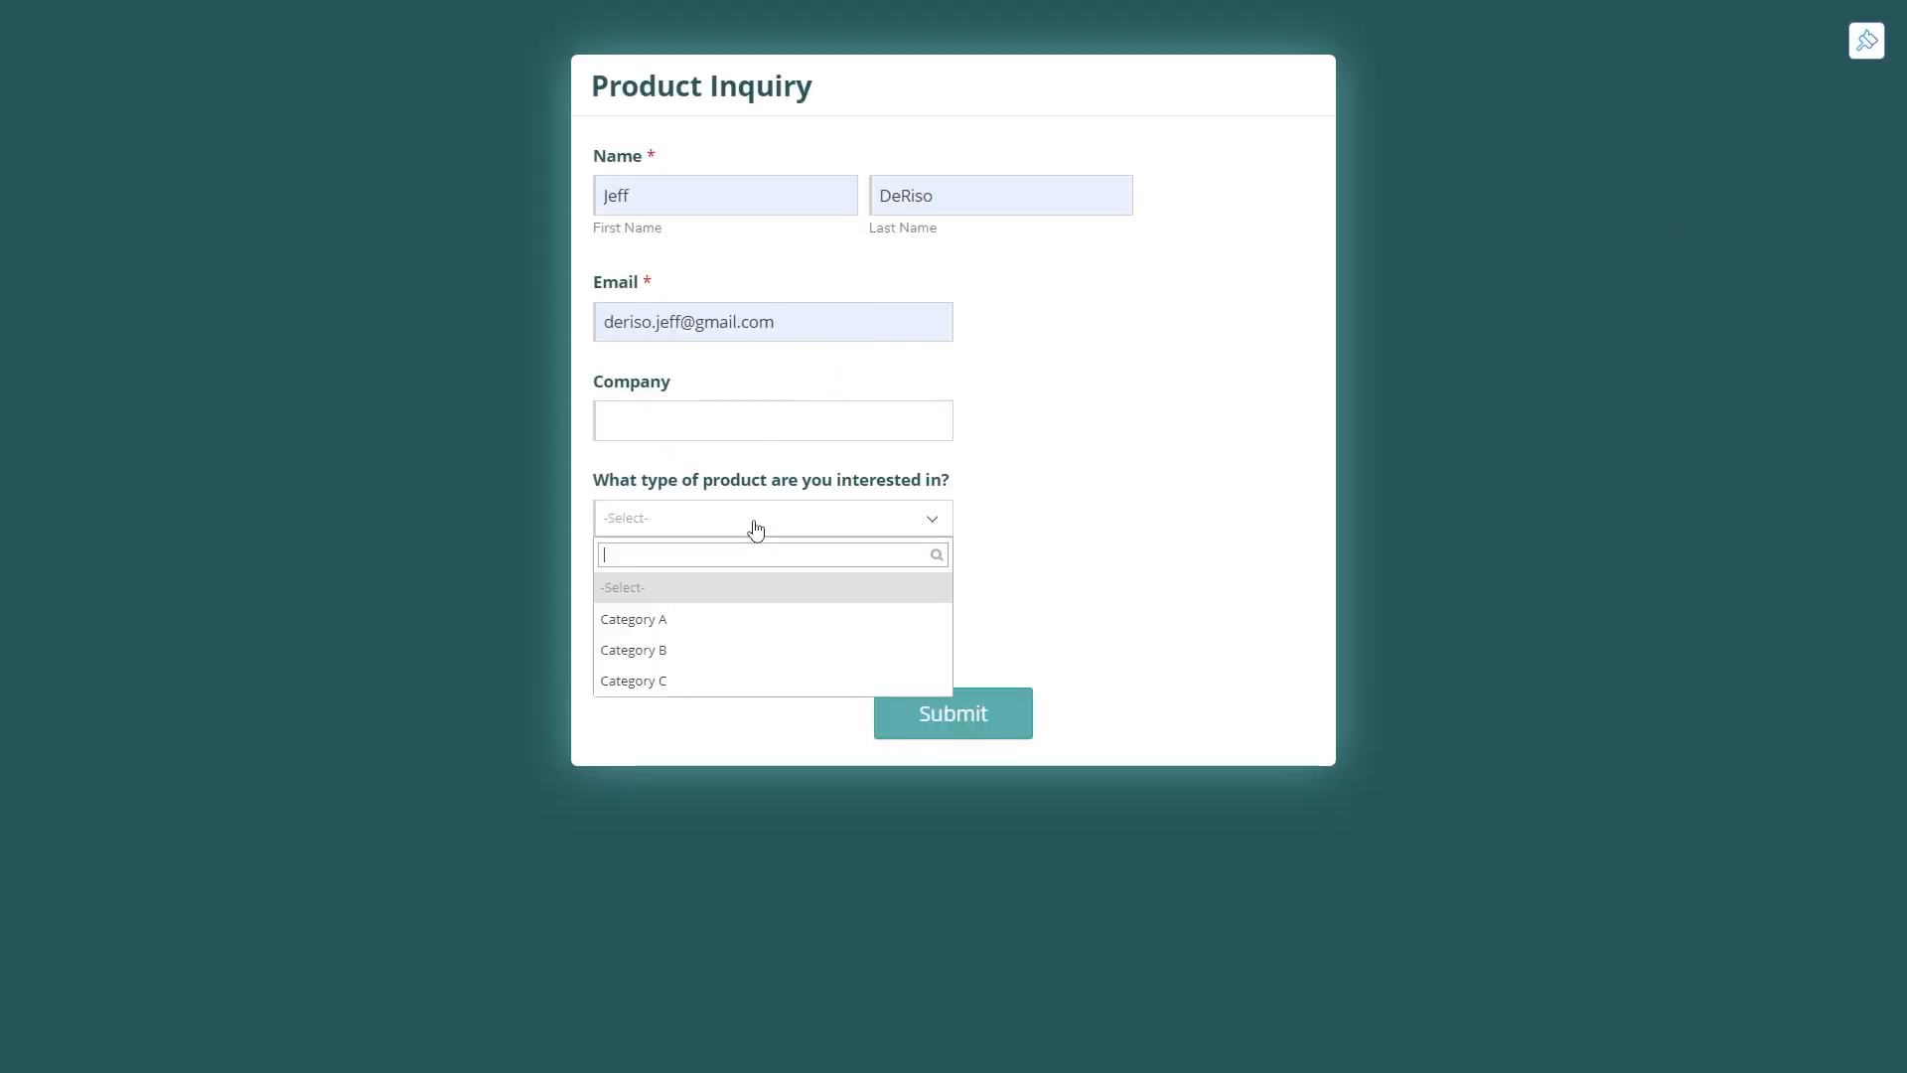
click(719, 622)
click(715, 624)
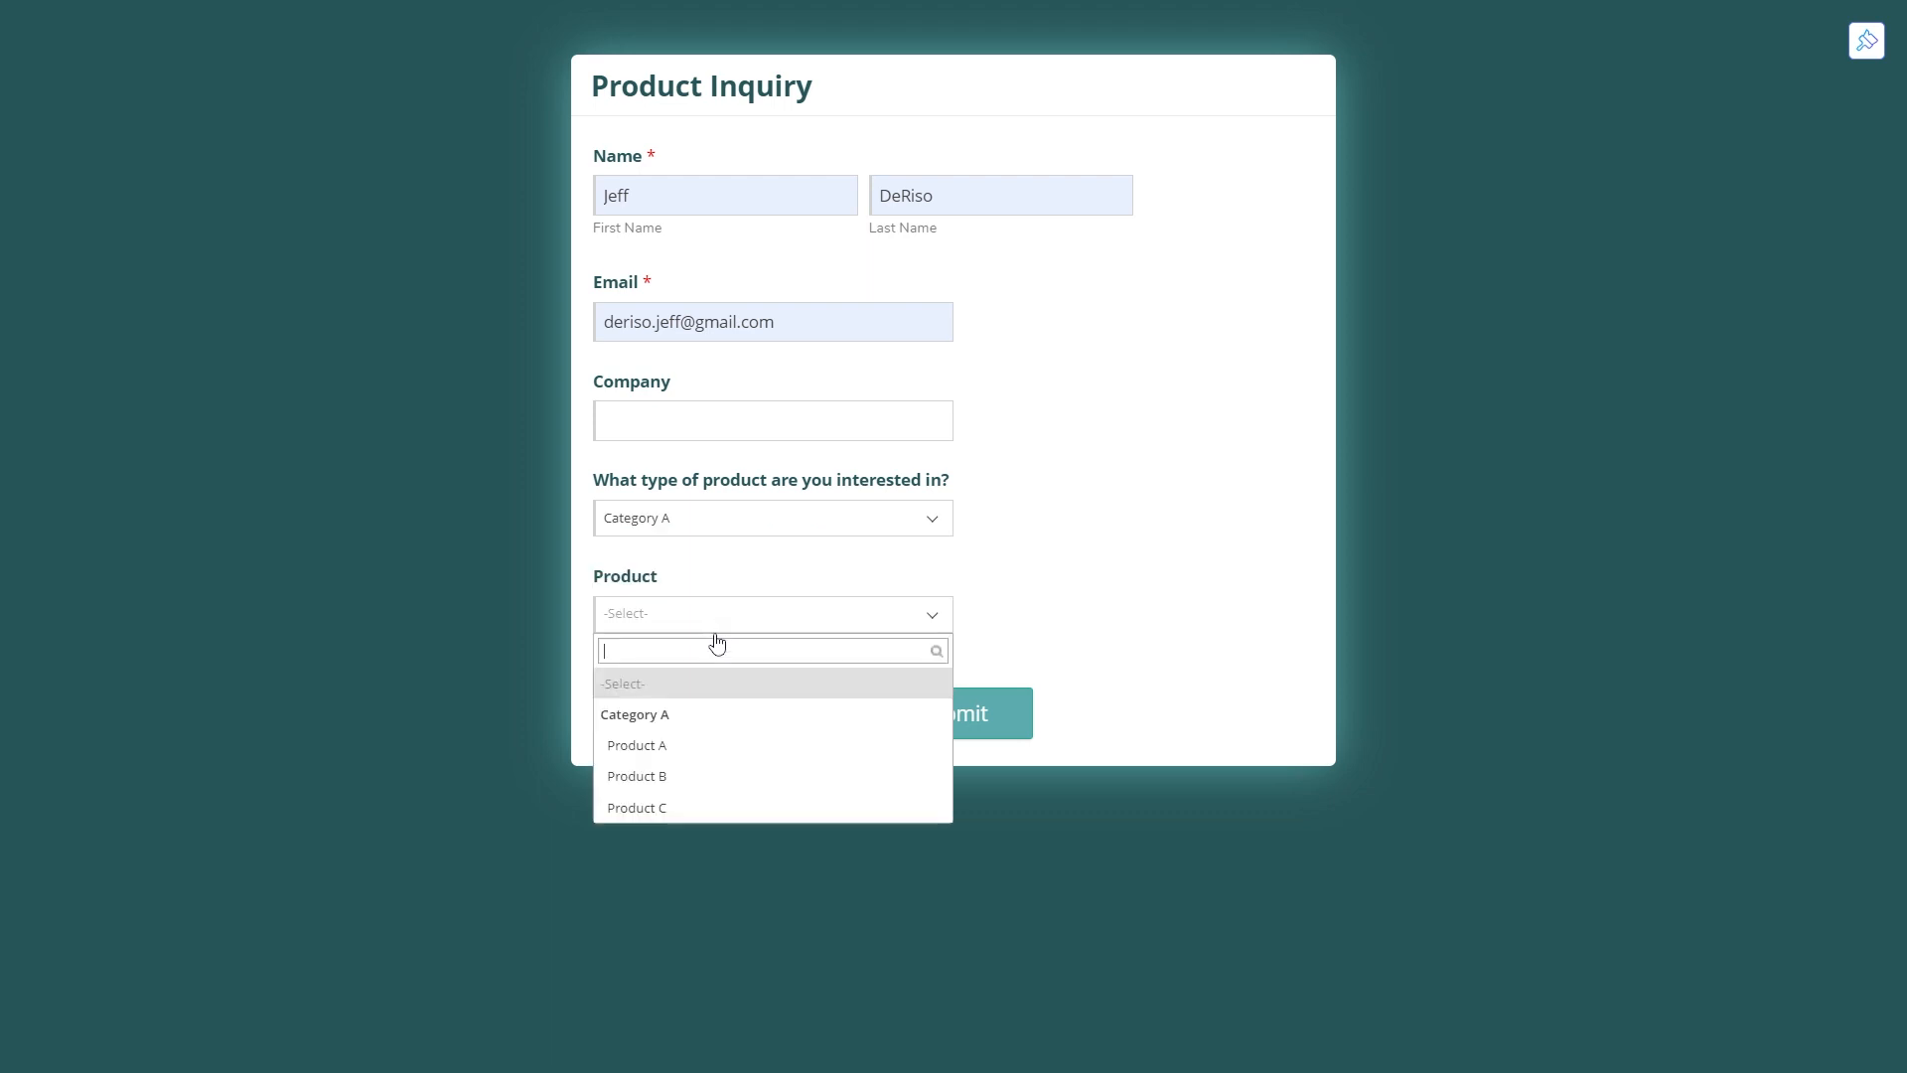
click(660, 804)
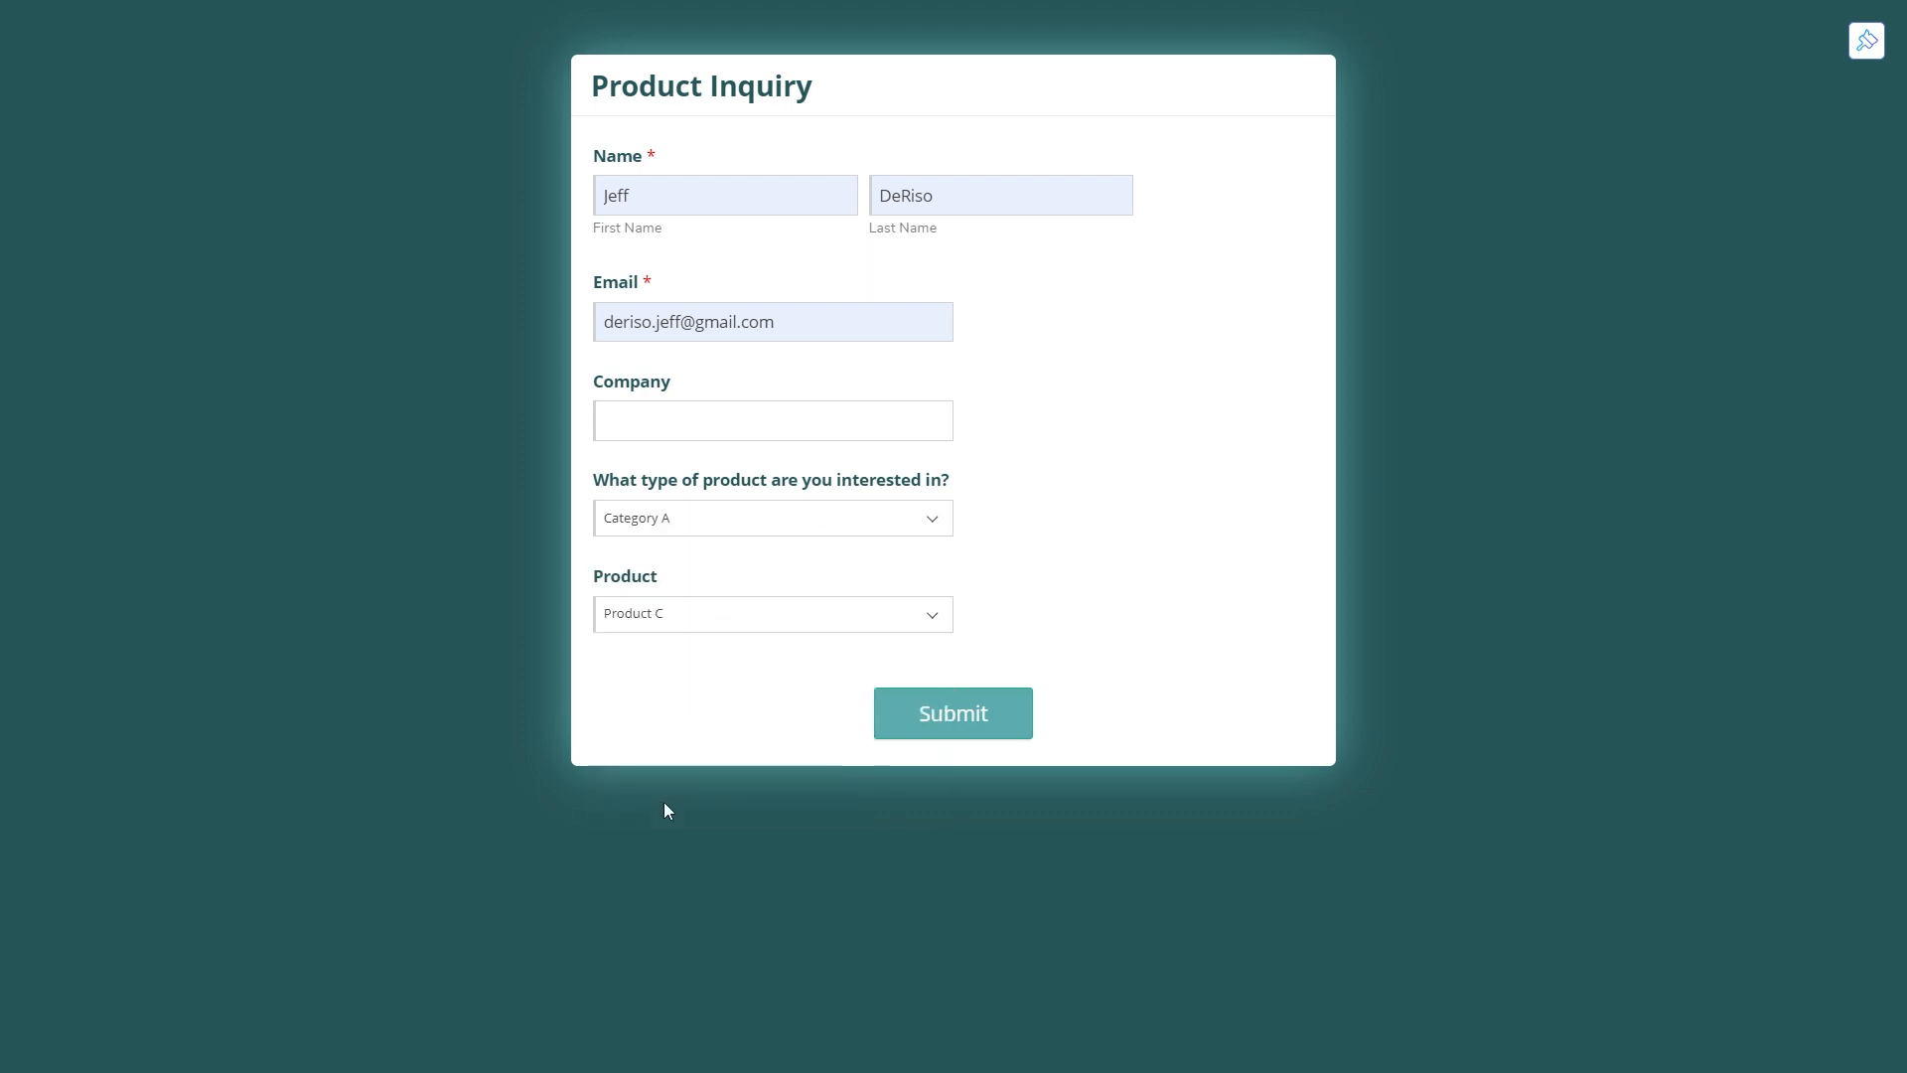
click(956, 730)
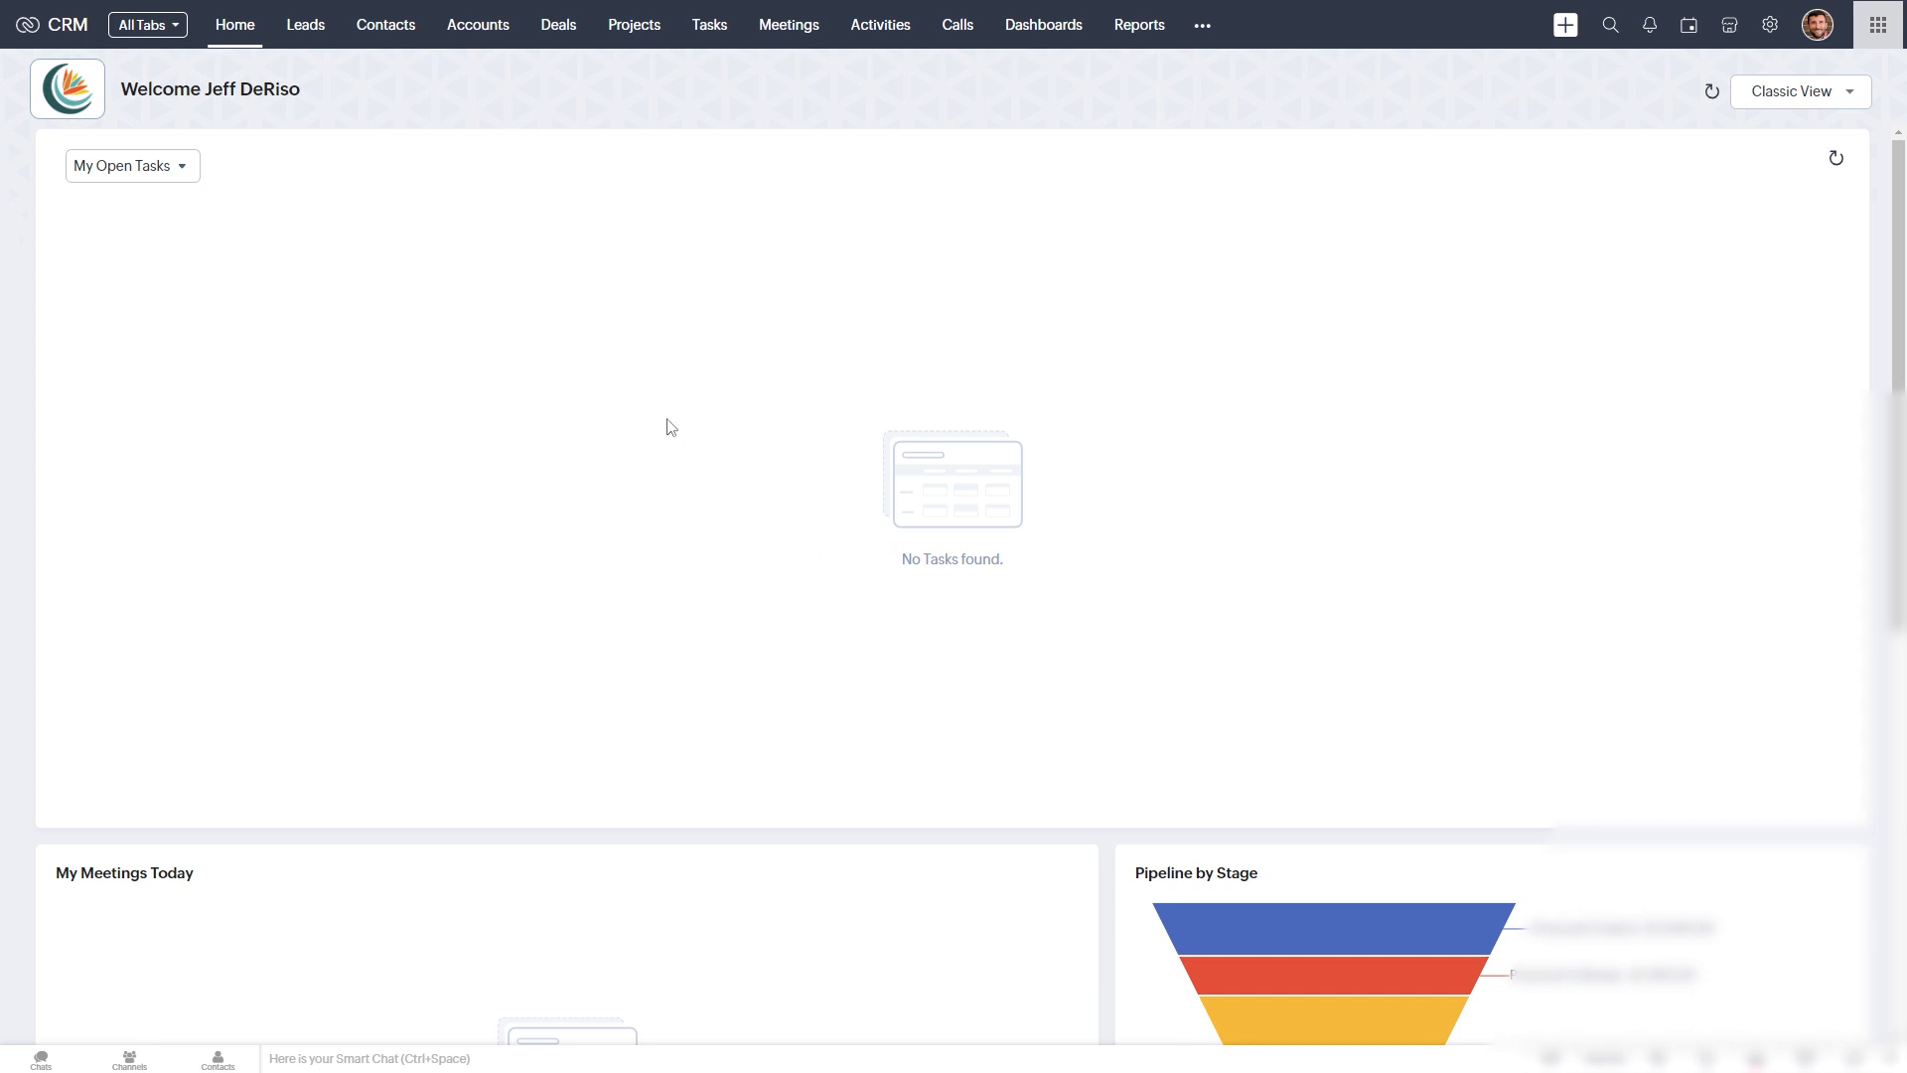
Open the live Product Inquiry form again and fill in the respondent's name and email from the saved autofill profile.
click(213, 19)
click(1838, 163)
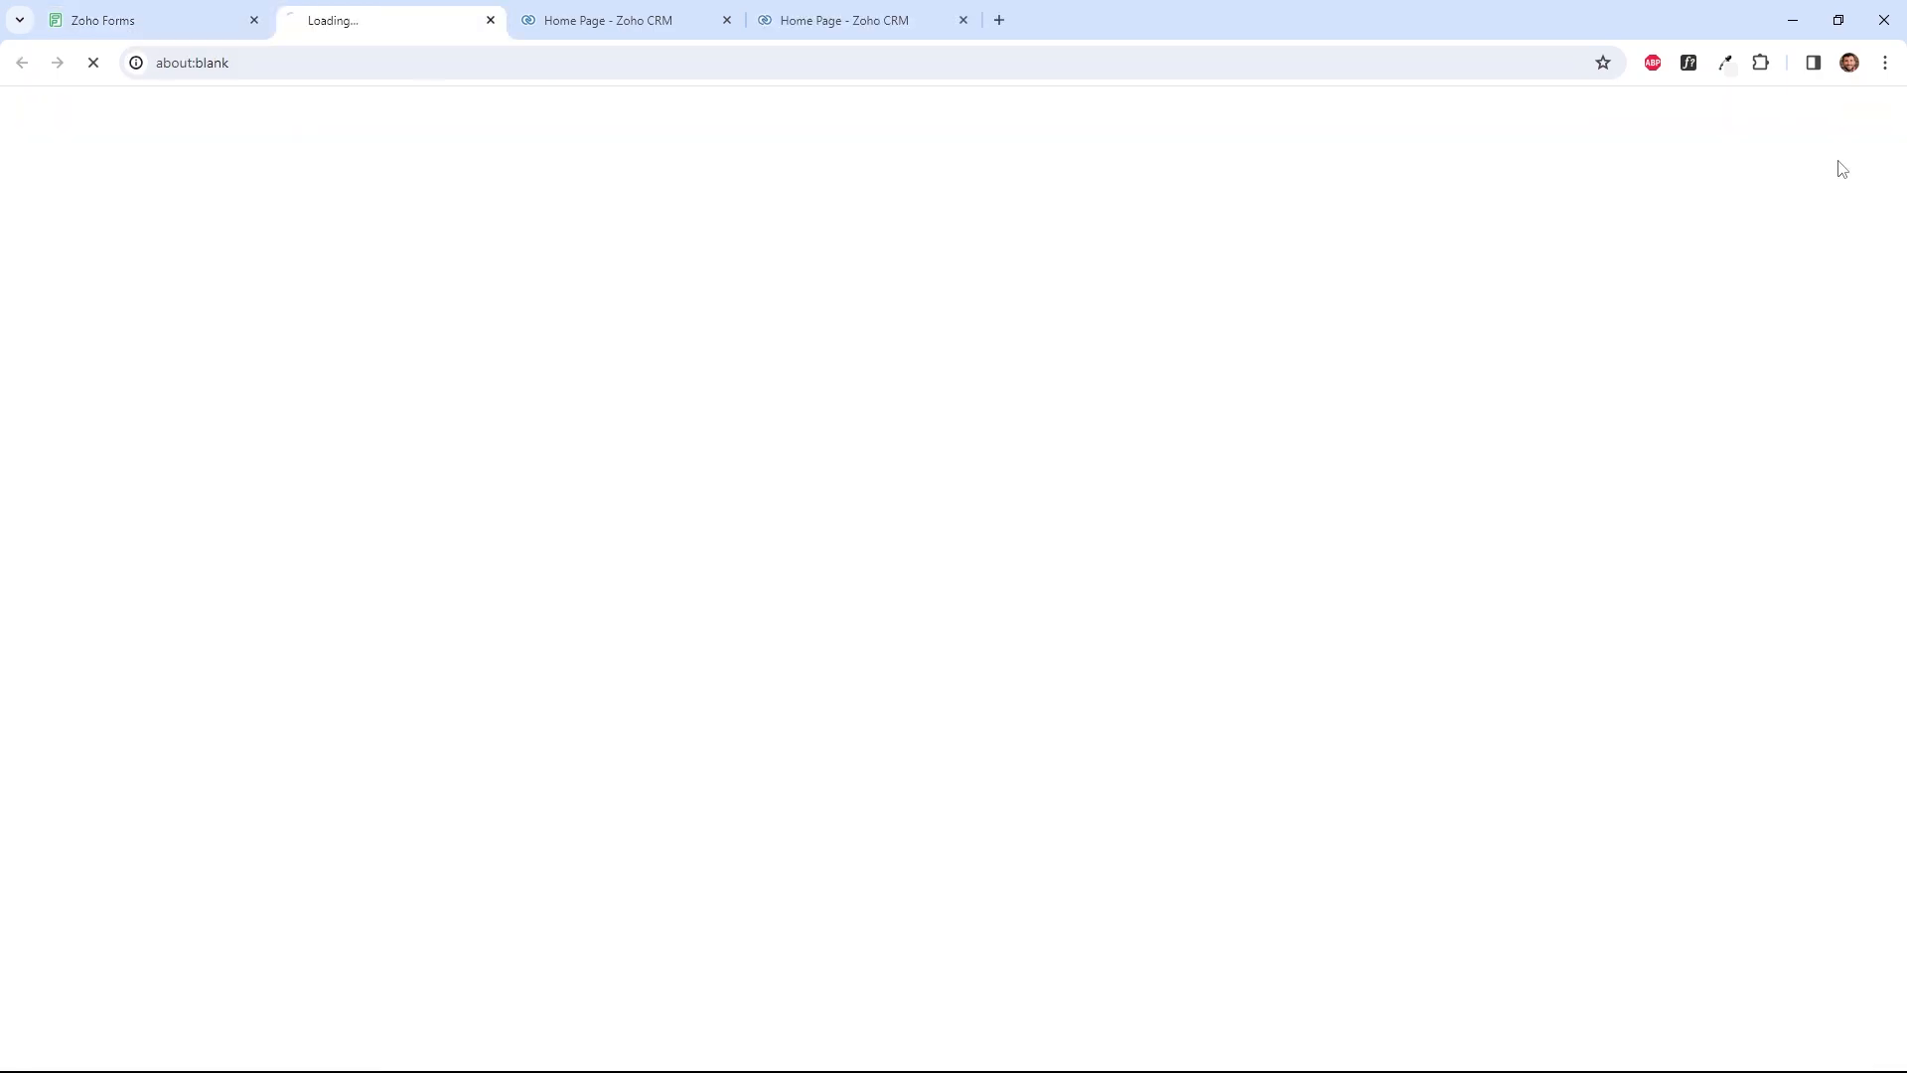
key(F11)
click(683, 183)
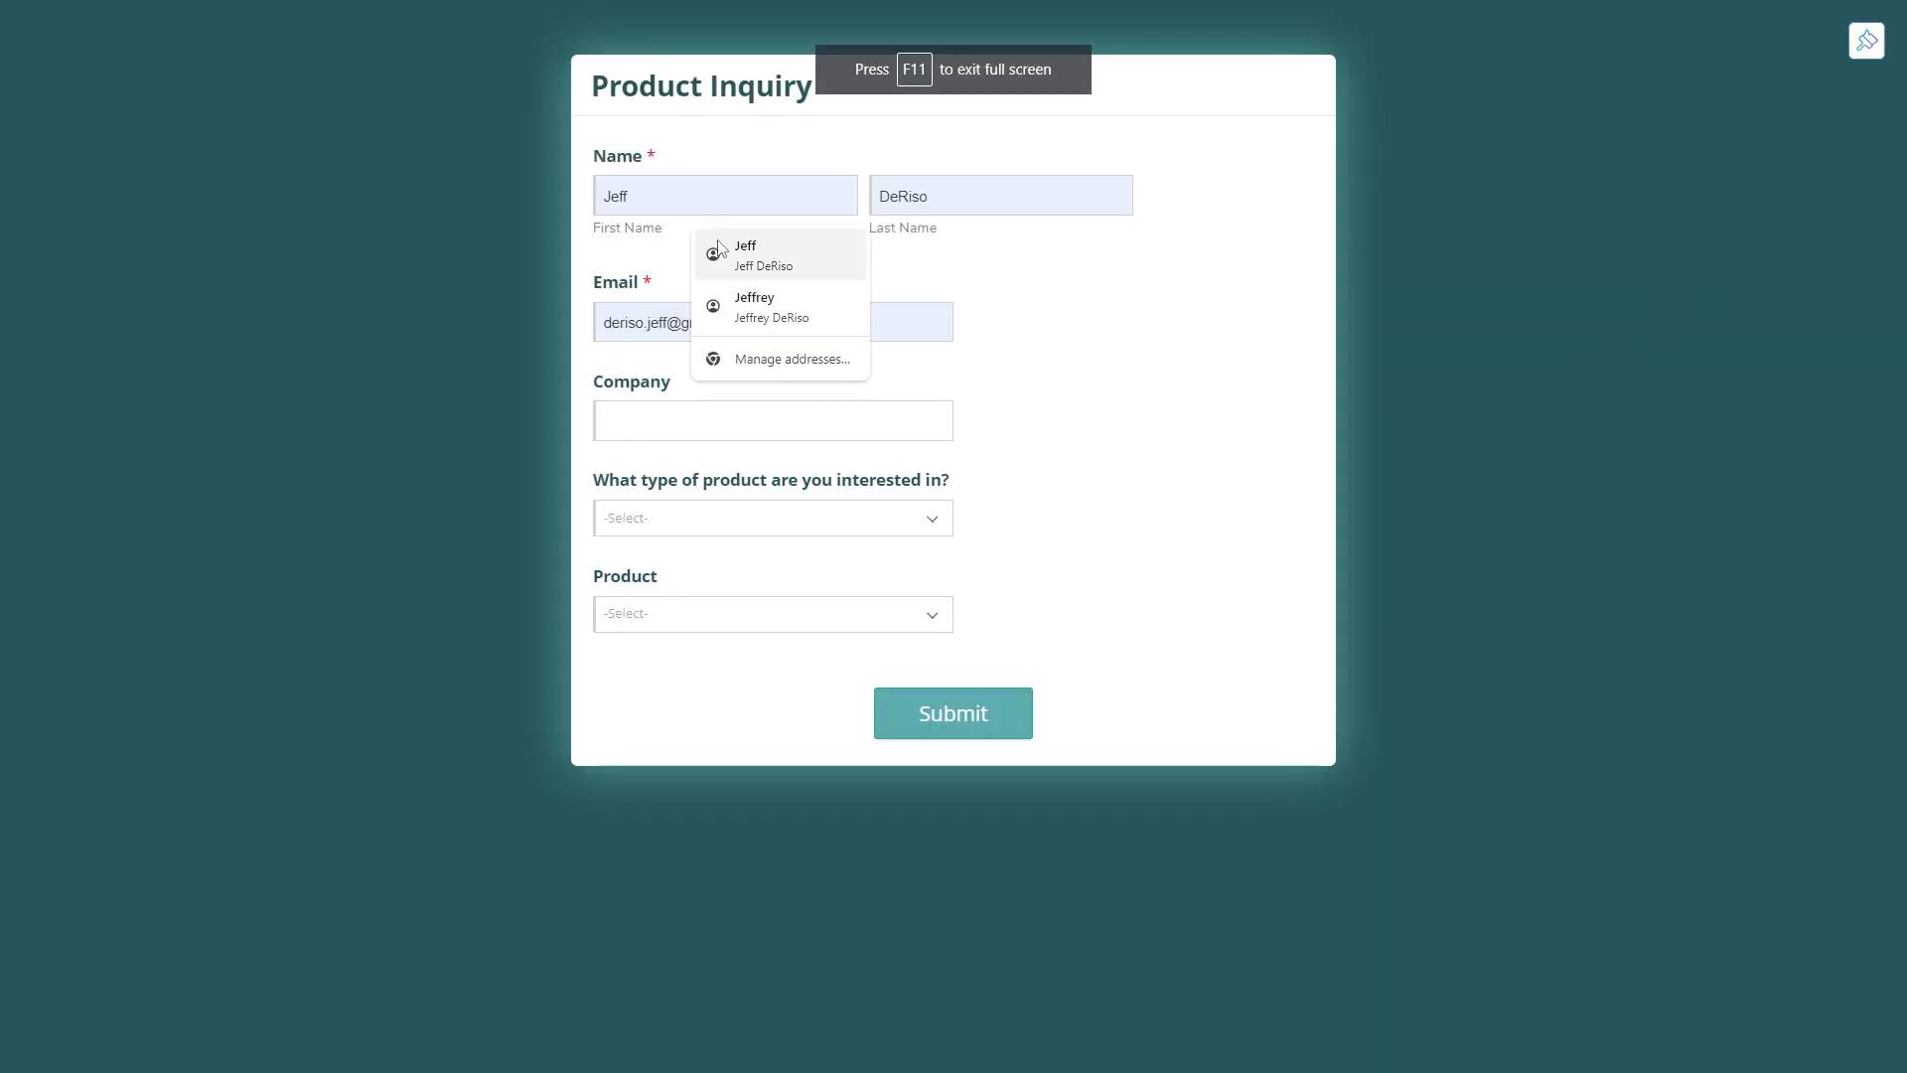
click(719, 249)
Choose Category B as the product type and one of its products, and submit the form to test the redirect.
click(702, 516)
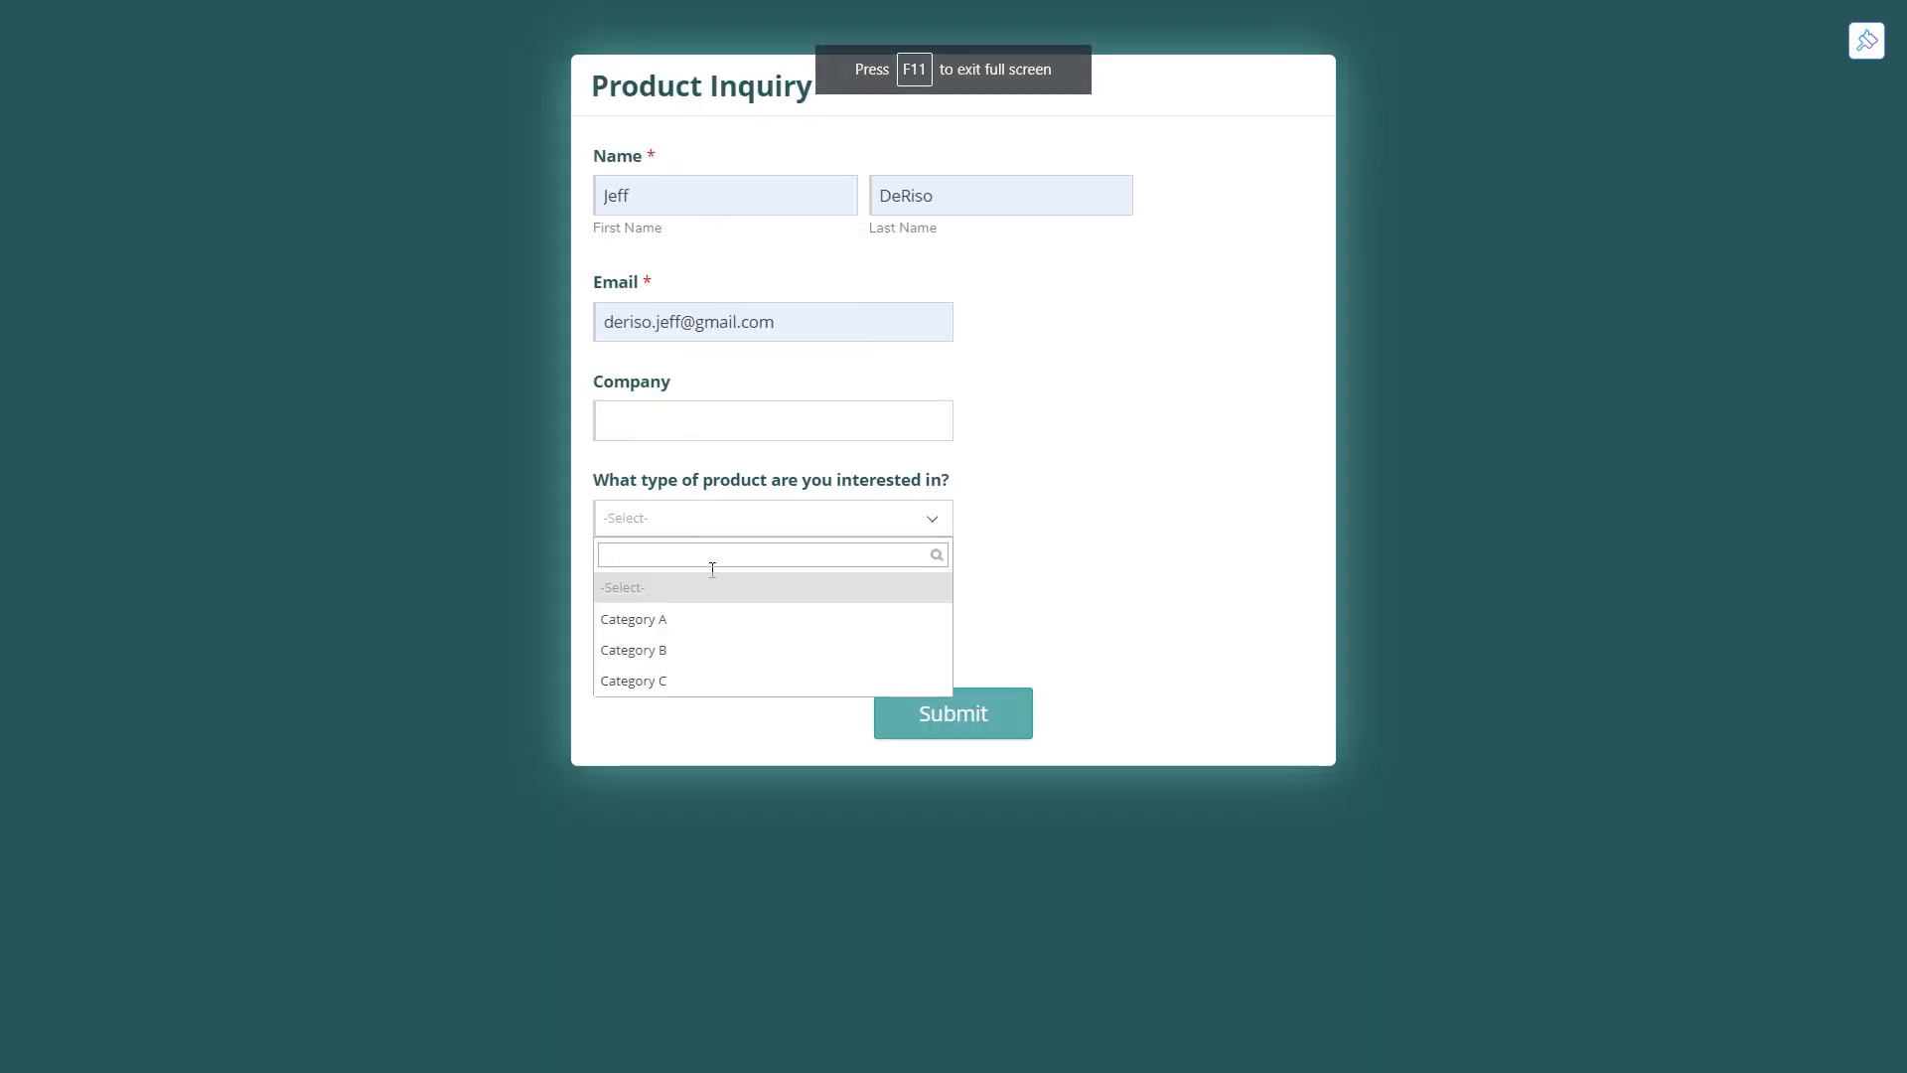
click(693, 652)
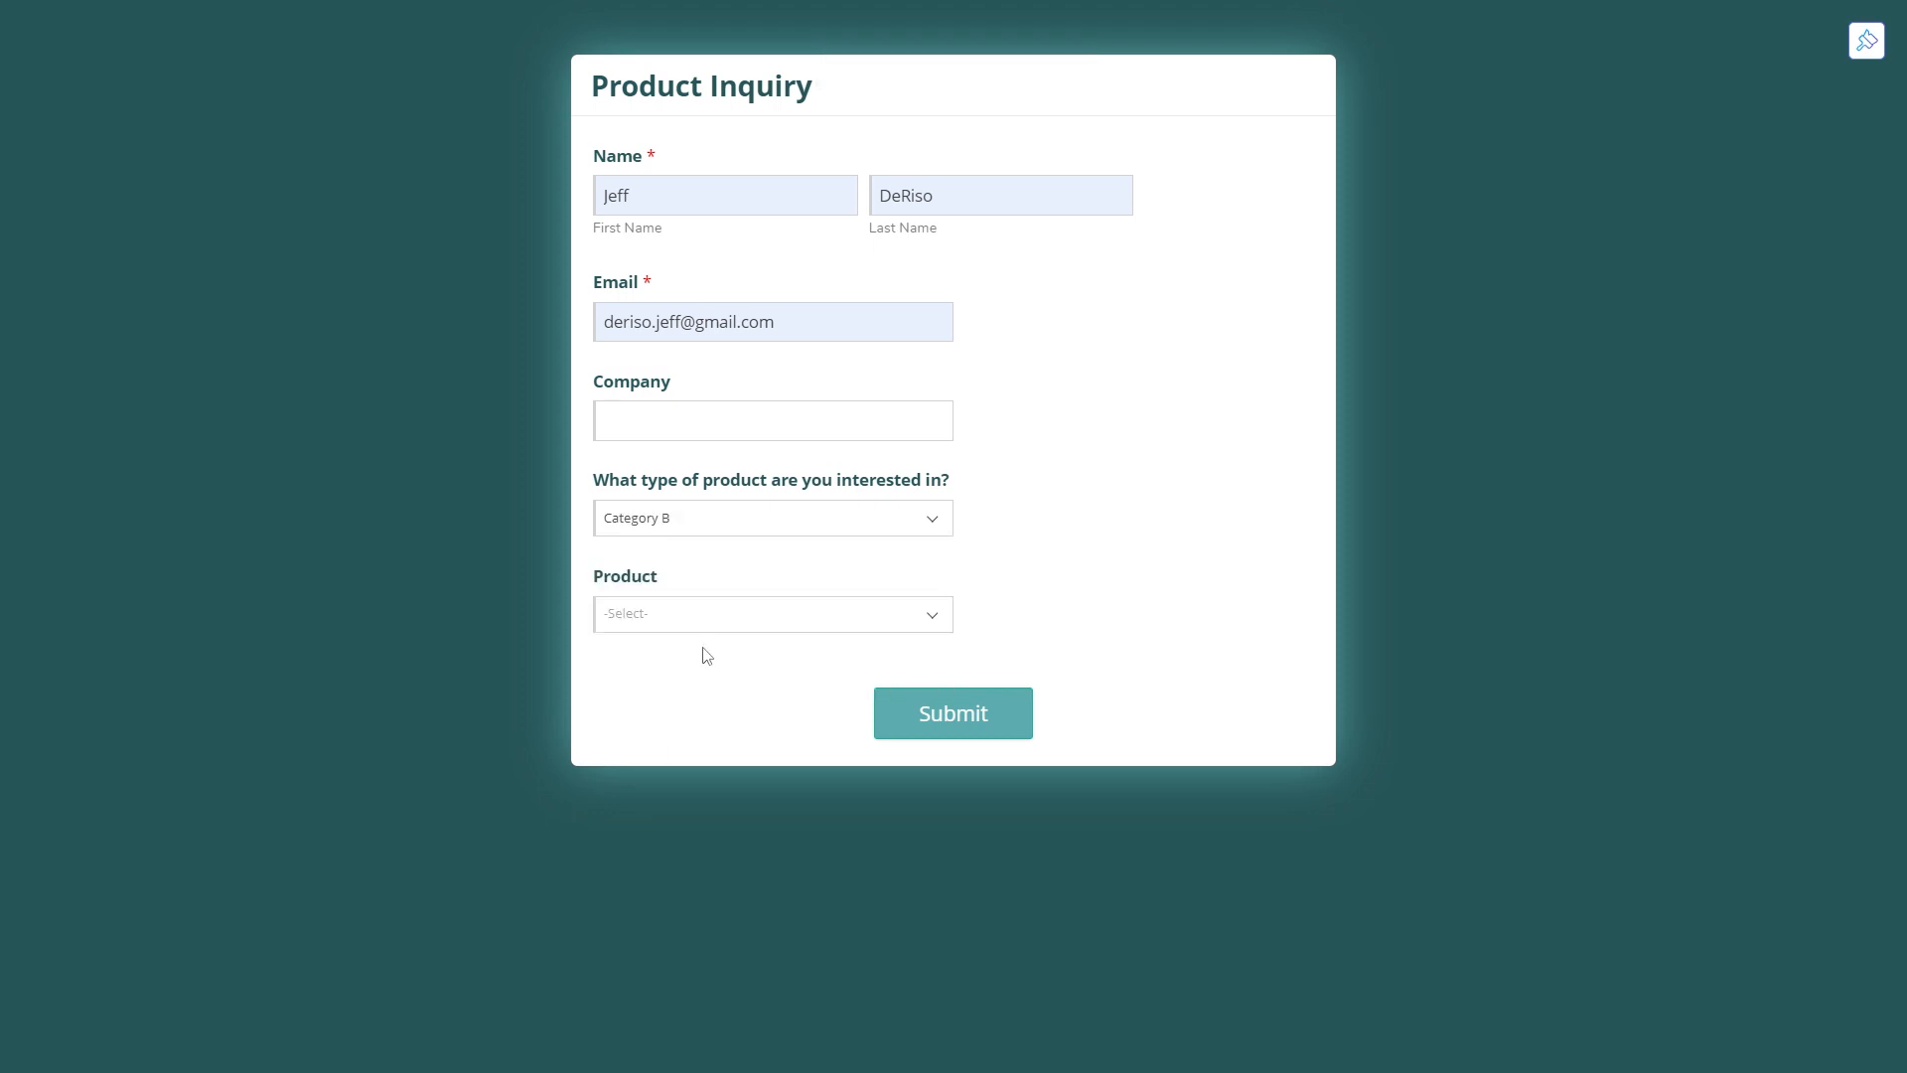
click(707, 620)
click(728, 785)
click(940, 730)
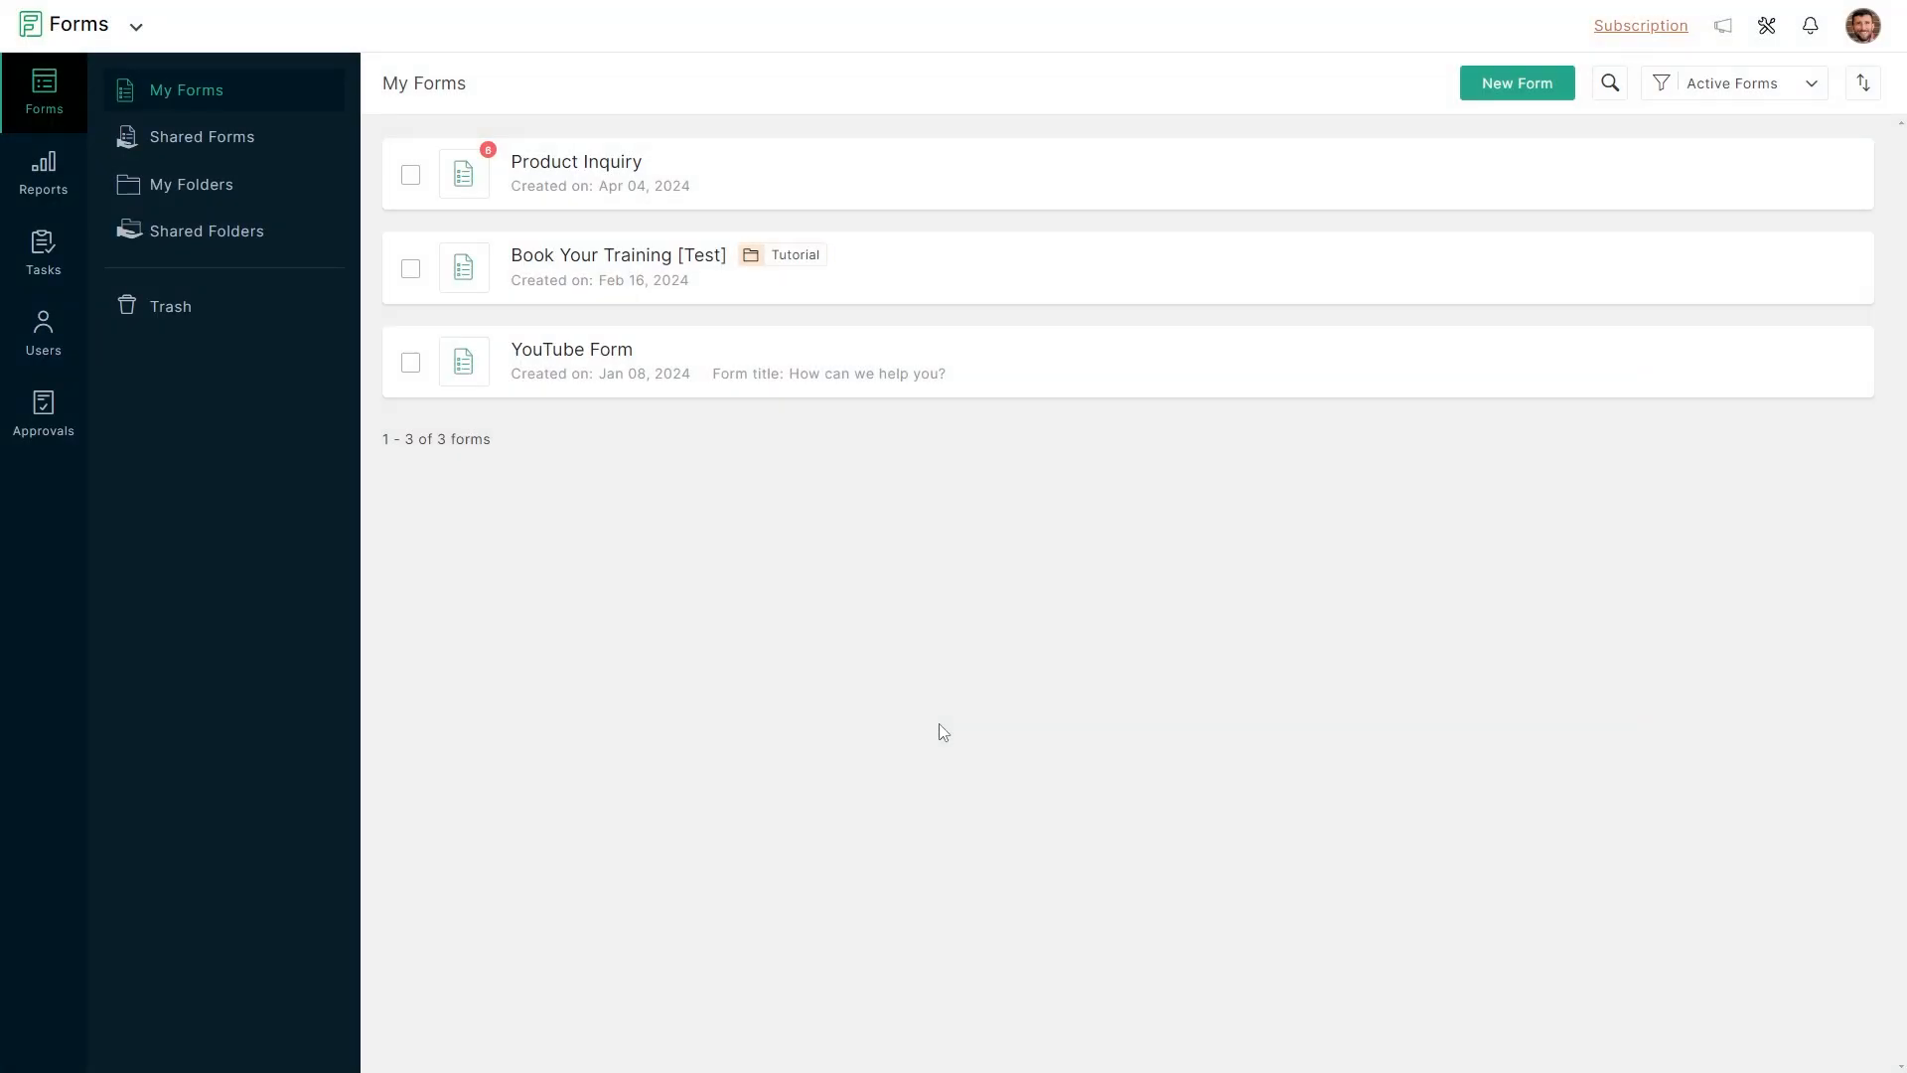
Return to the Product Inquiry form's rules and examine the Page Rules and Deny Submissions settings.
key(F11)
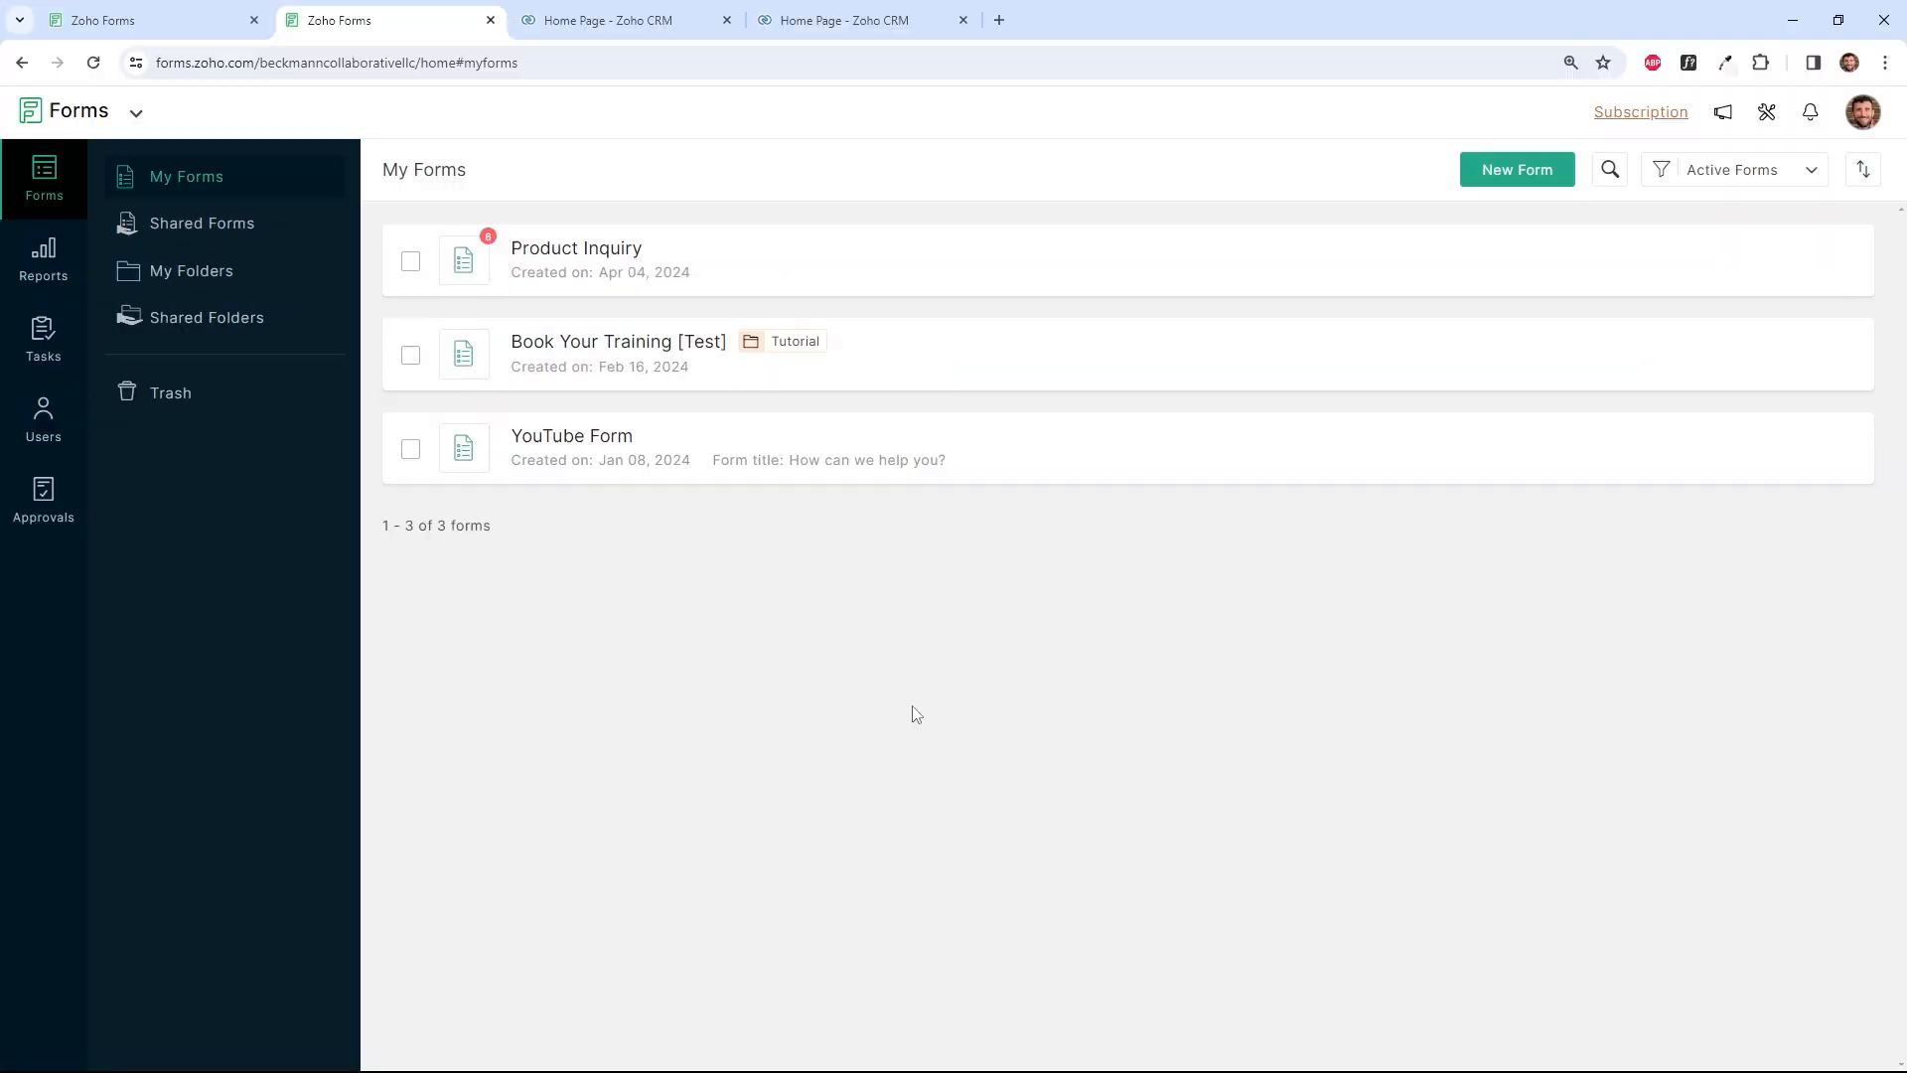
key(ctrl+shift+Tab)
key(F11)
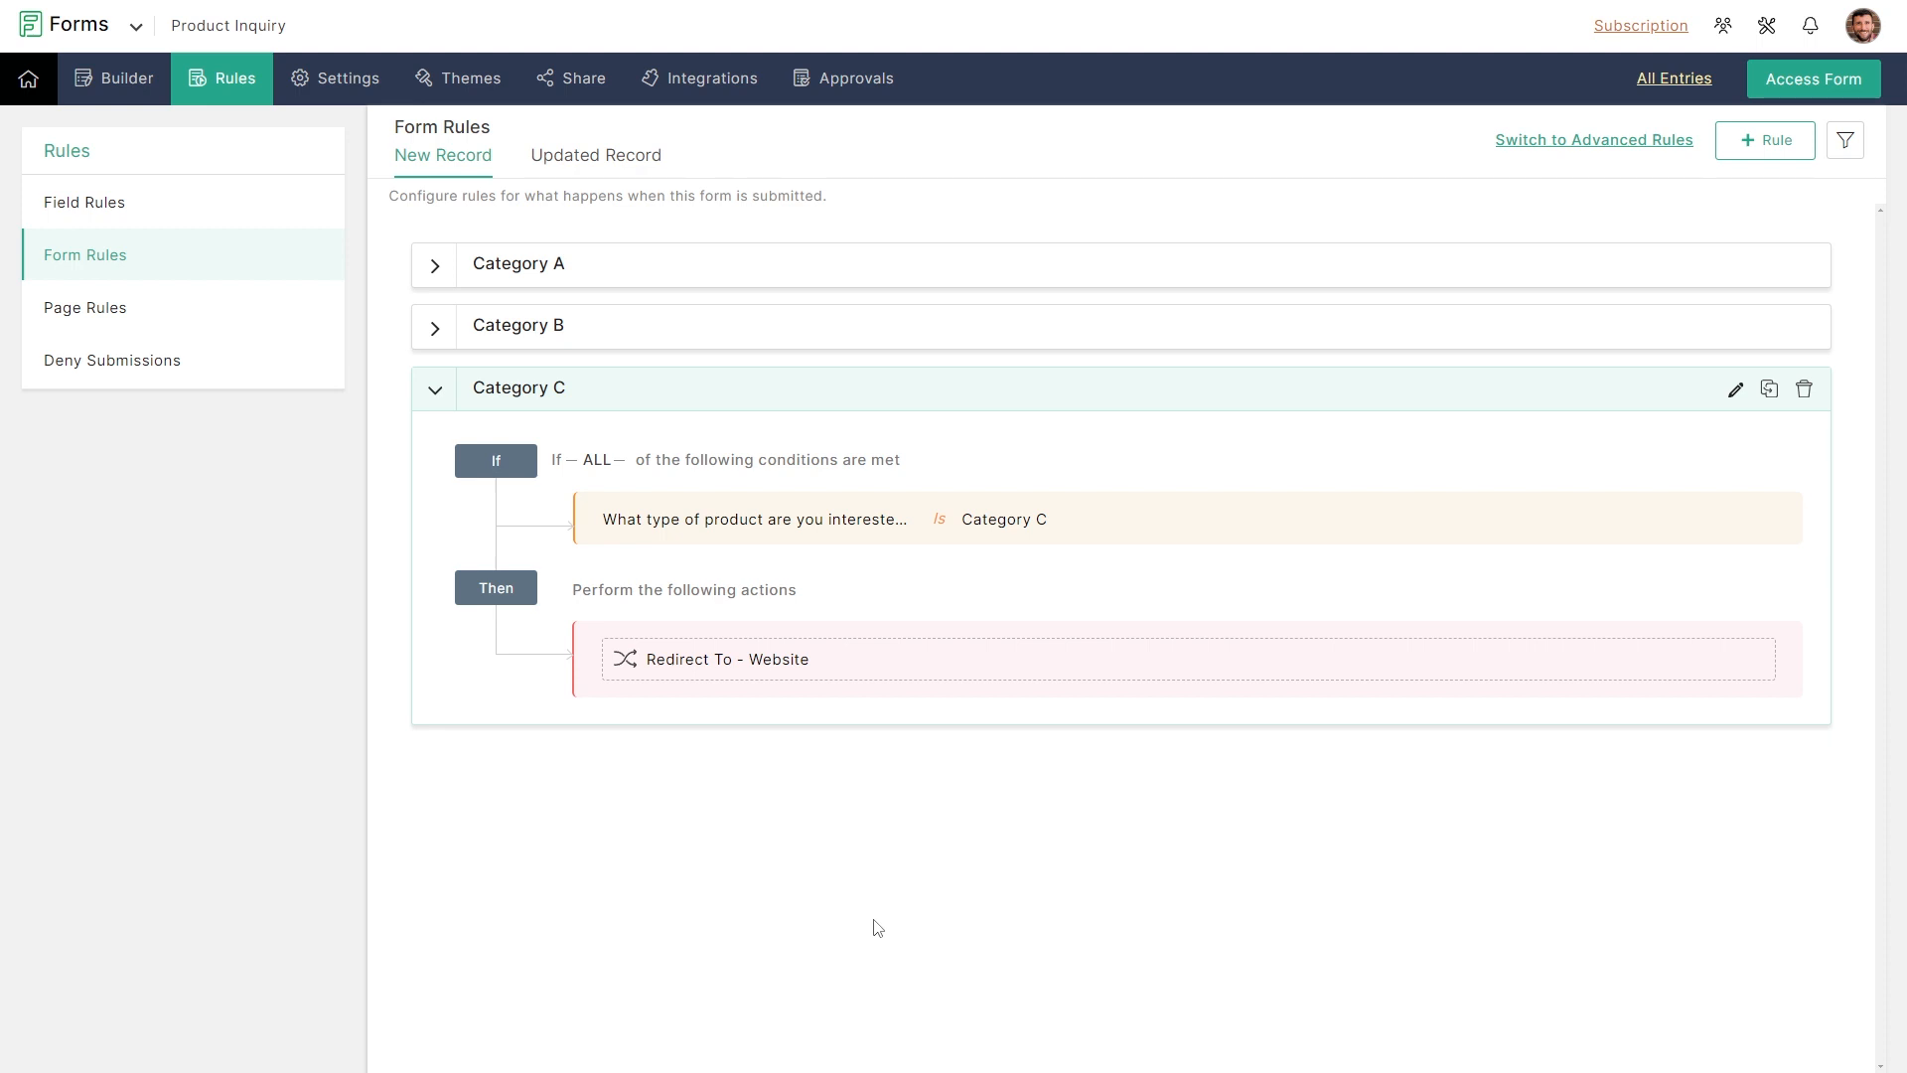
click(213, 328)
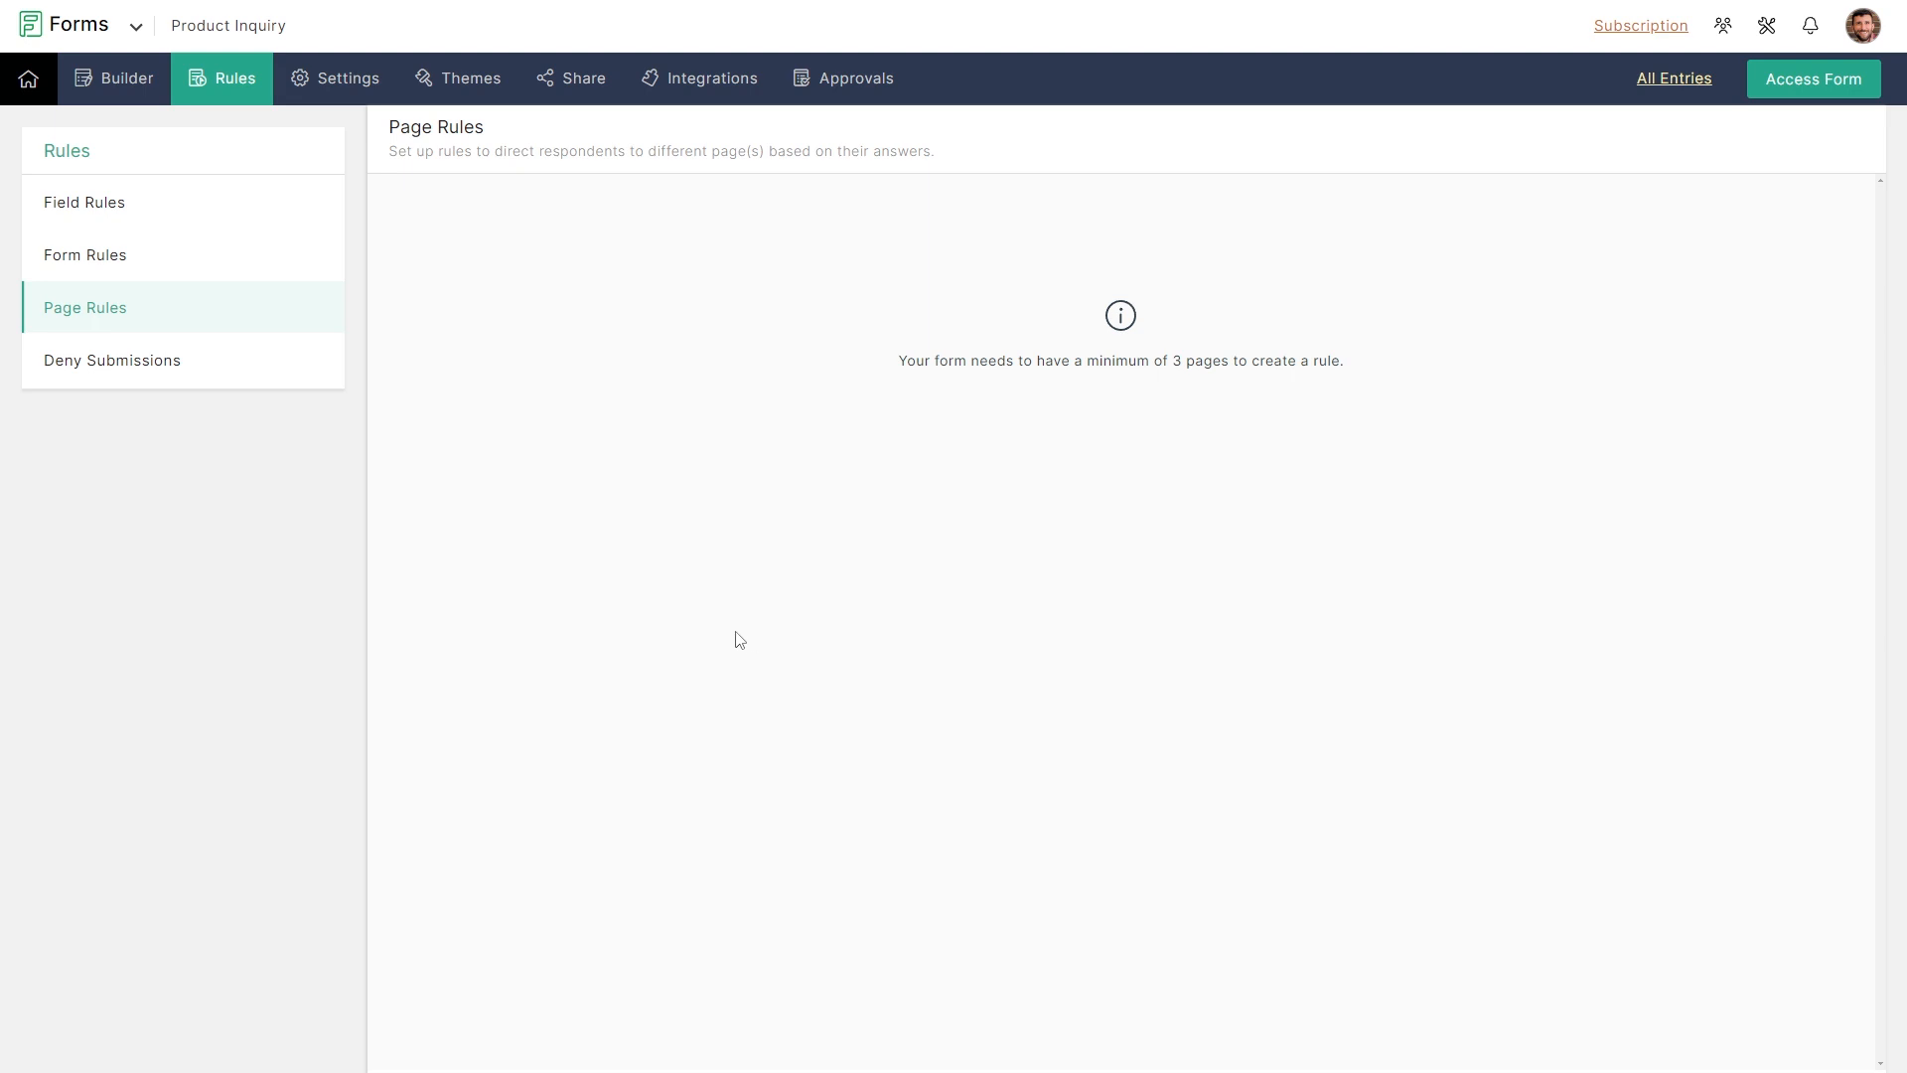
click(135, 367)
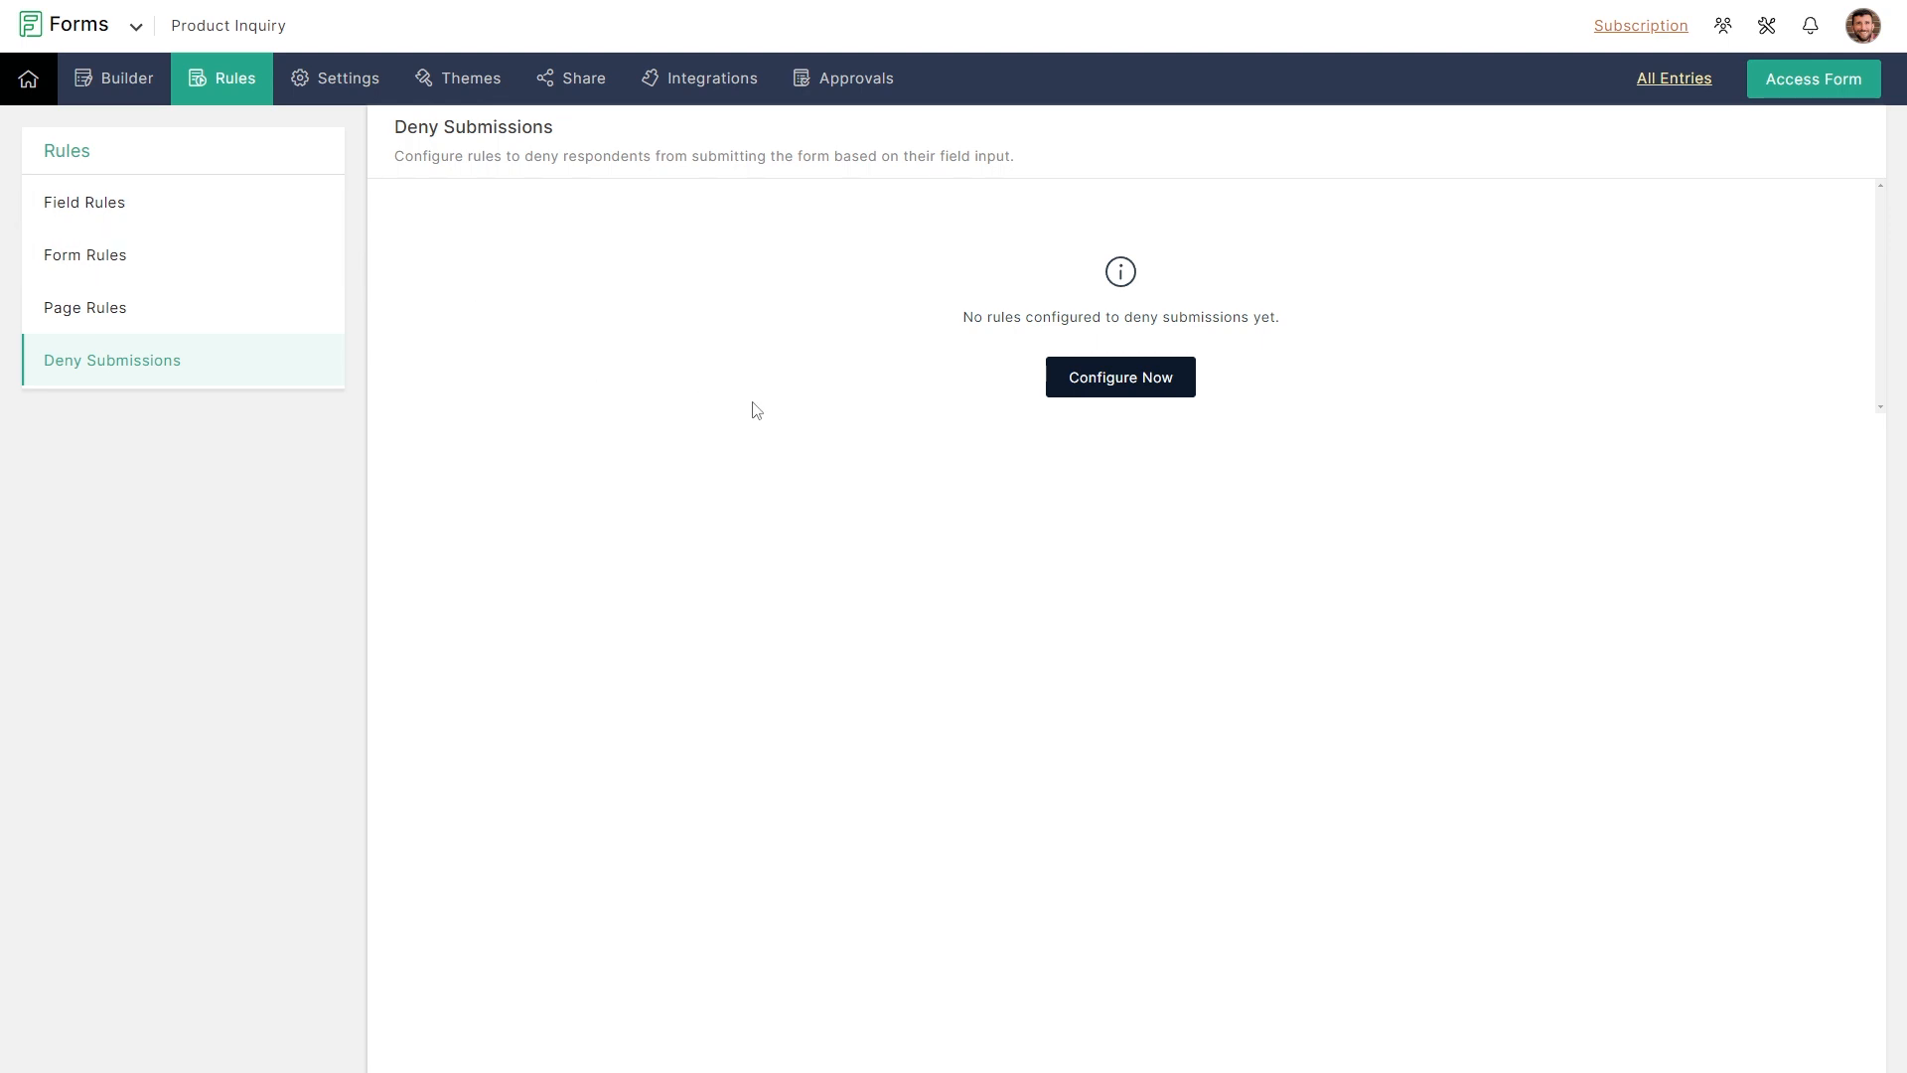
Open the form's Zoho CRM integration and examine the field mapping for new lead records.
click(712, 99)
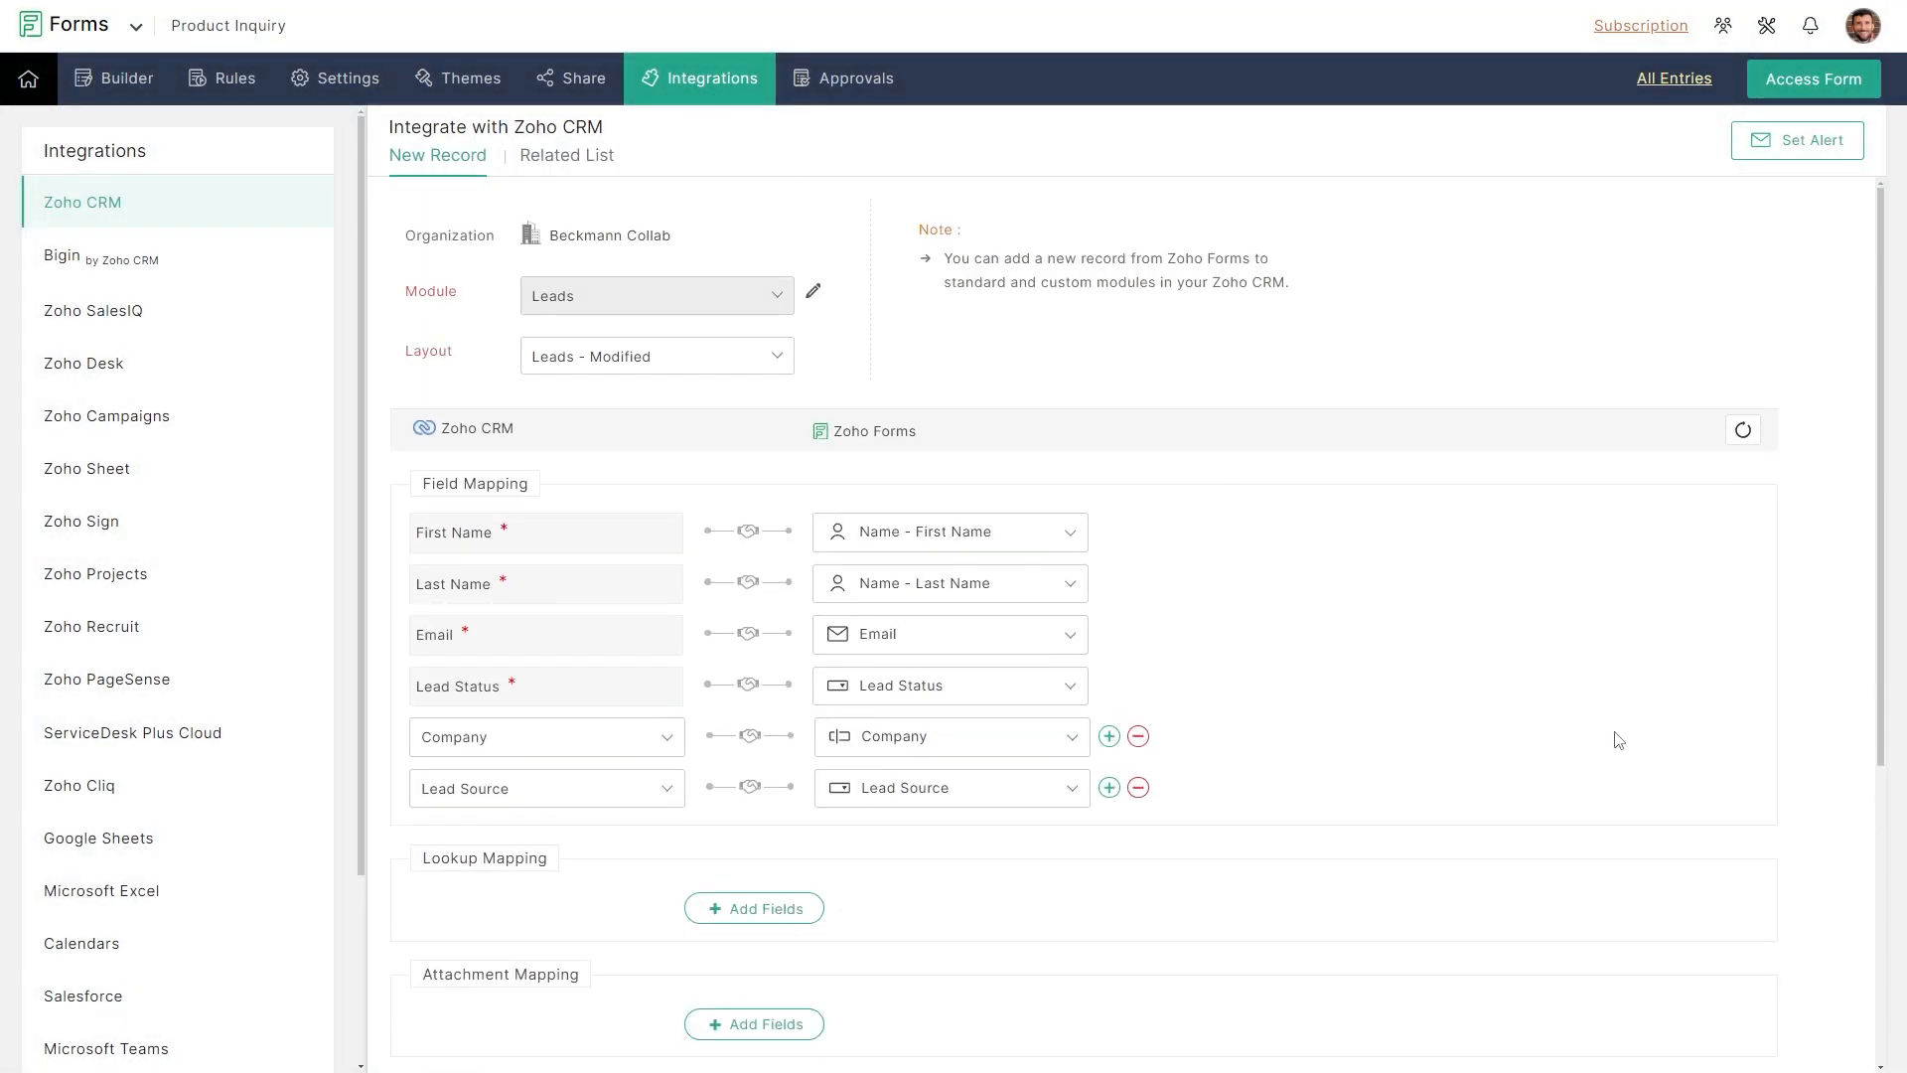
scroll(1244, 631, down, 1)
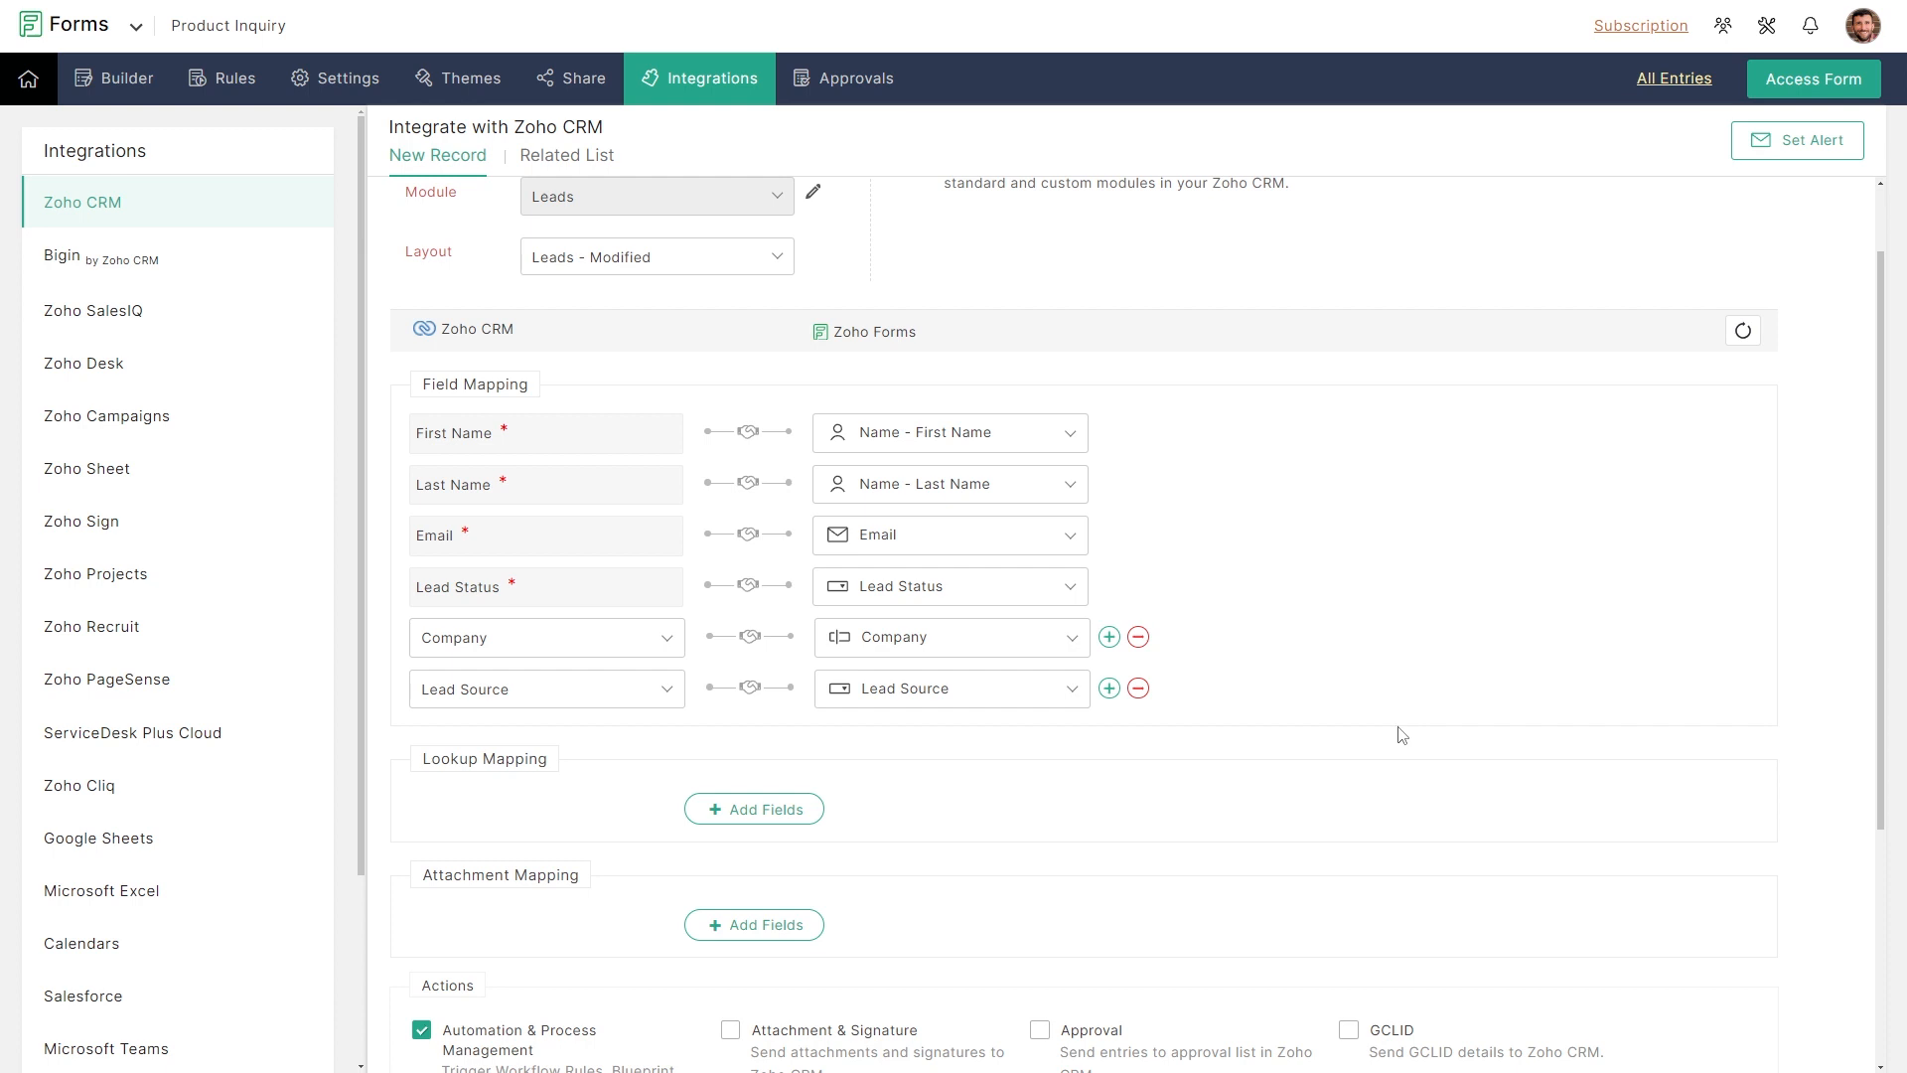
Try adding a lookup mapping row to the lead integration, look at its form field choices, and remove the row.
click(766, 809)
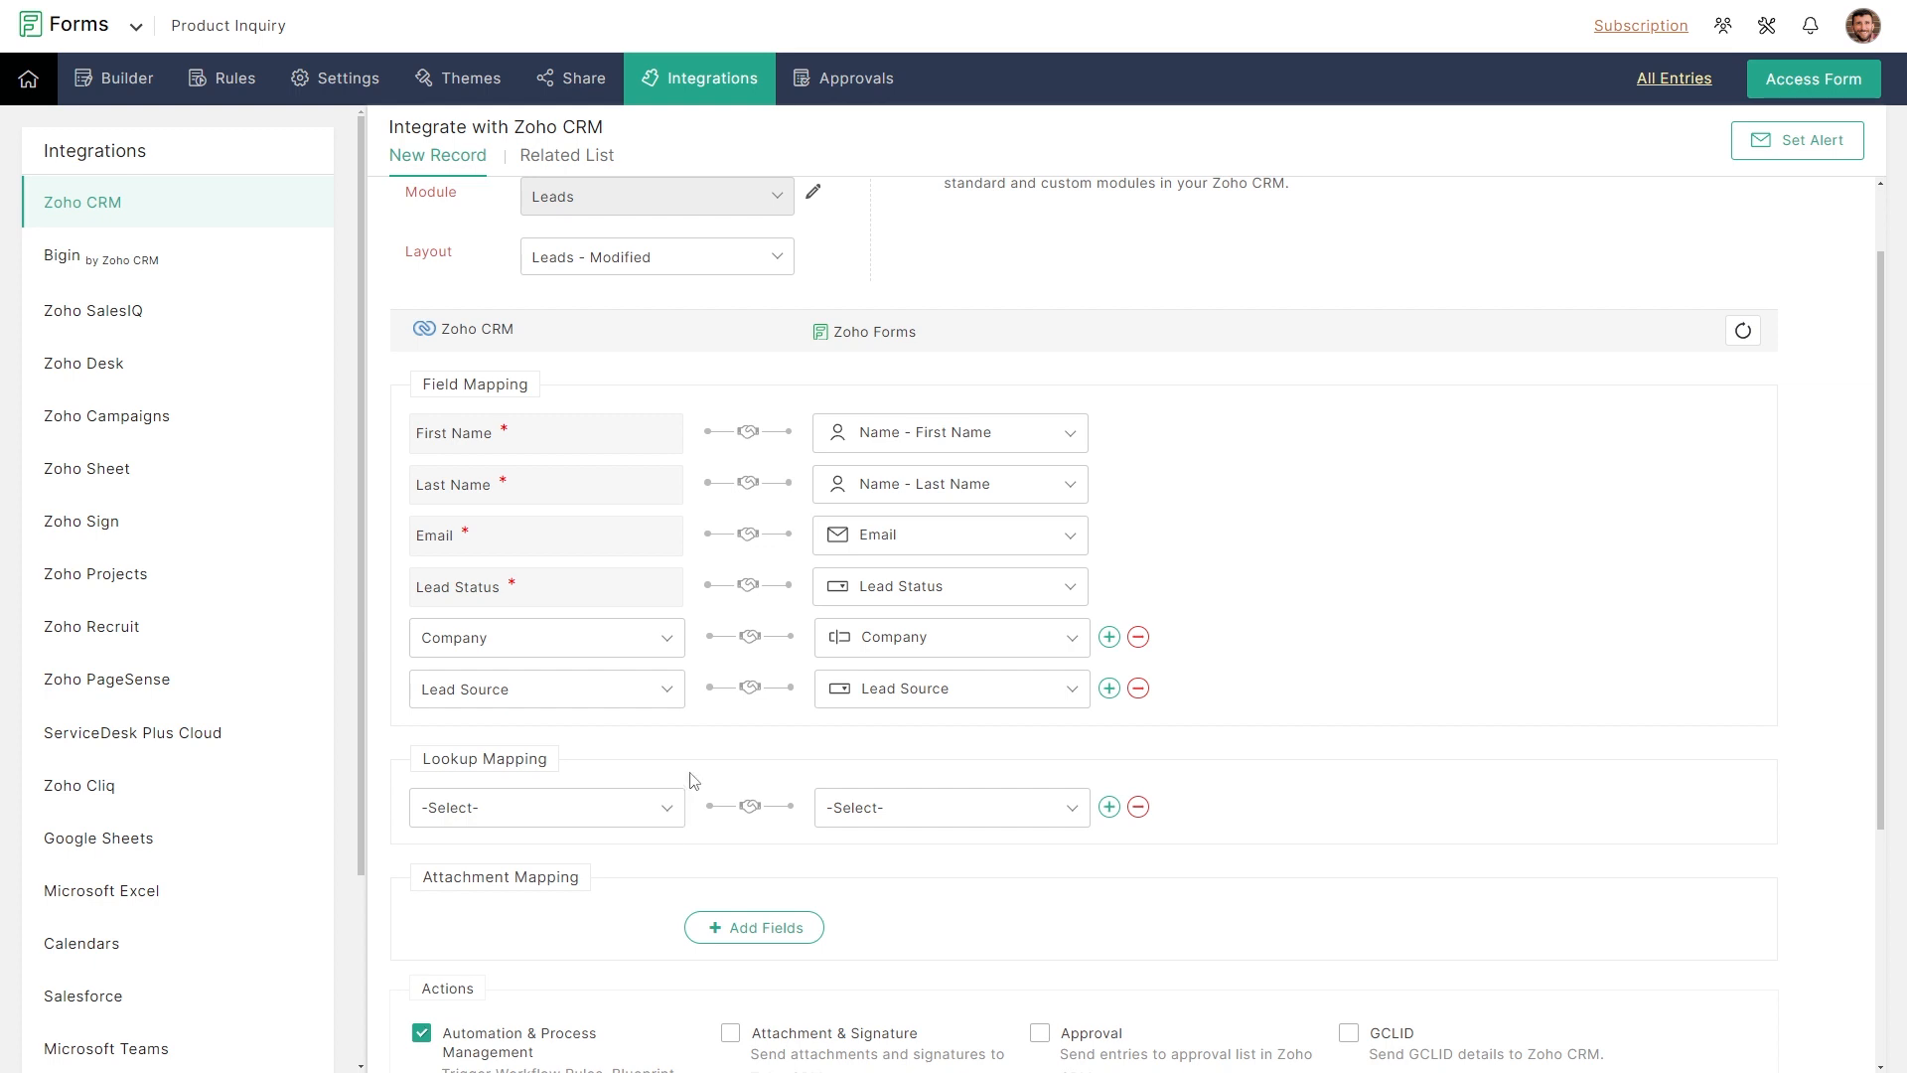
click(929, 825)
click(927, 822)
click(1139, 807)
scroll(1160, 823, up, 1)
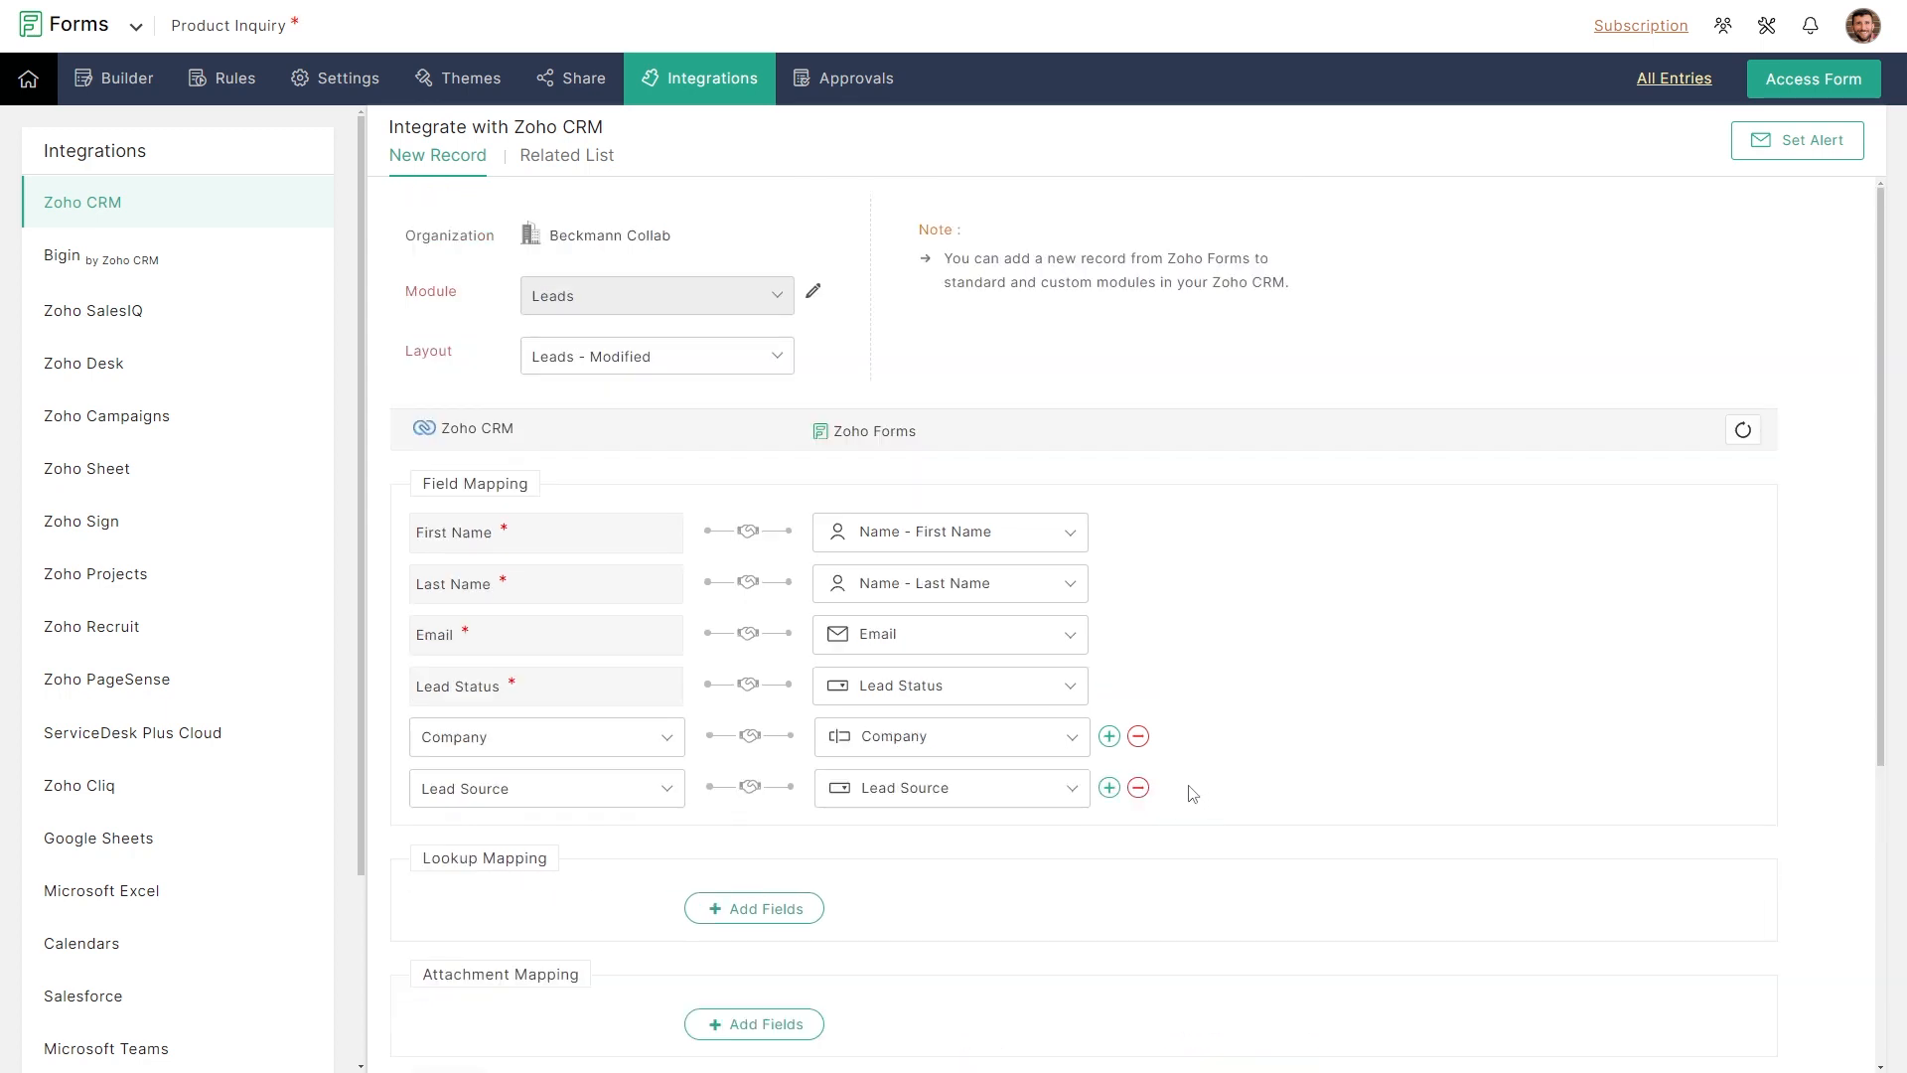
Check that the Related List integration for lead notes maps Note Content to the Product field, and save the integration.
click(568, 157)
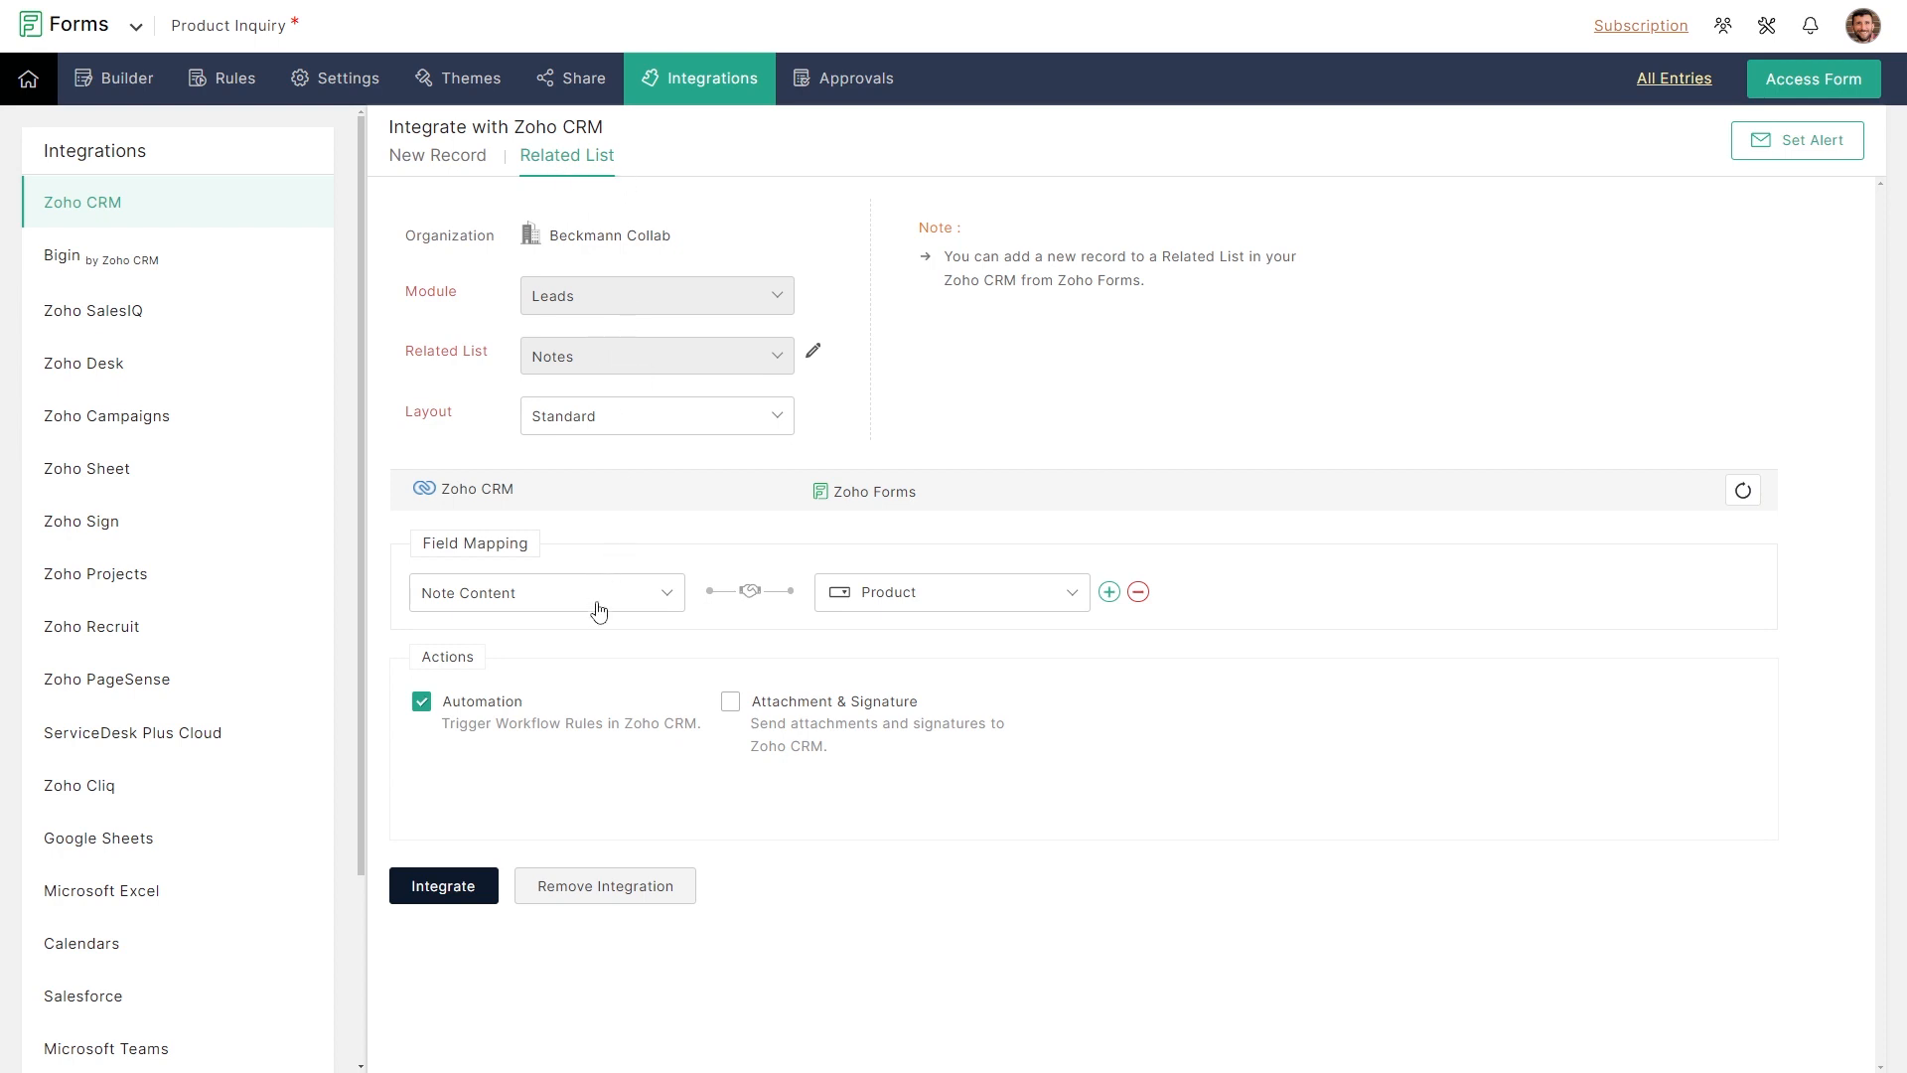
click(906, 604)
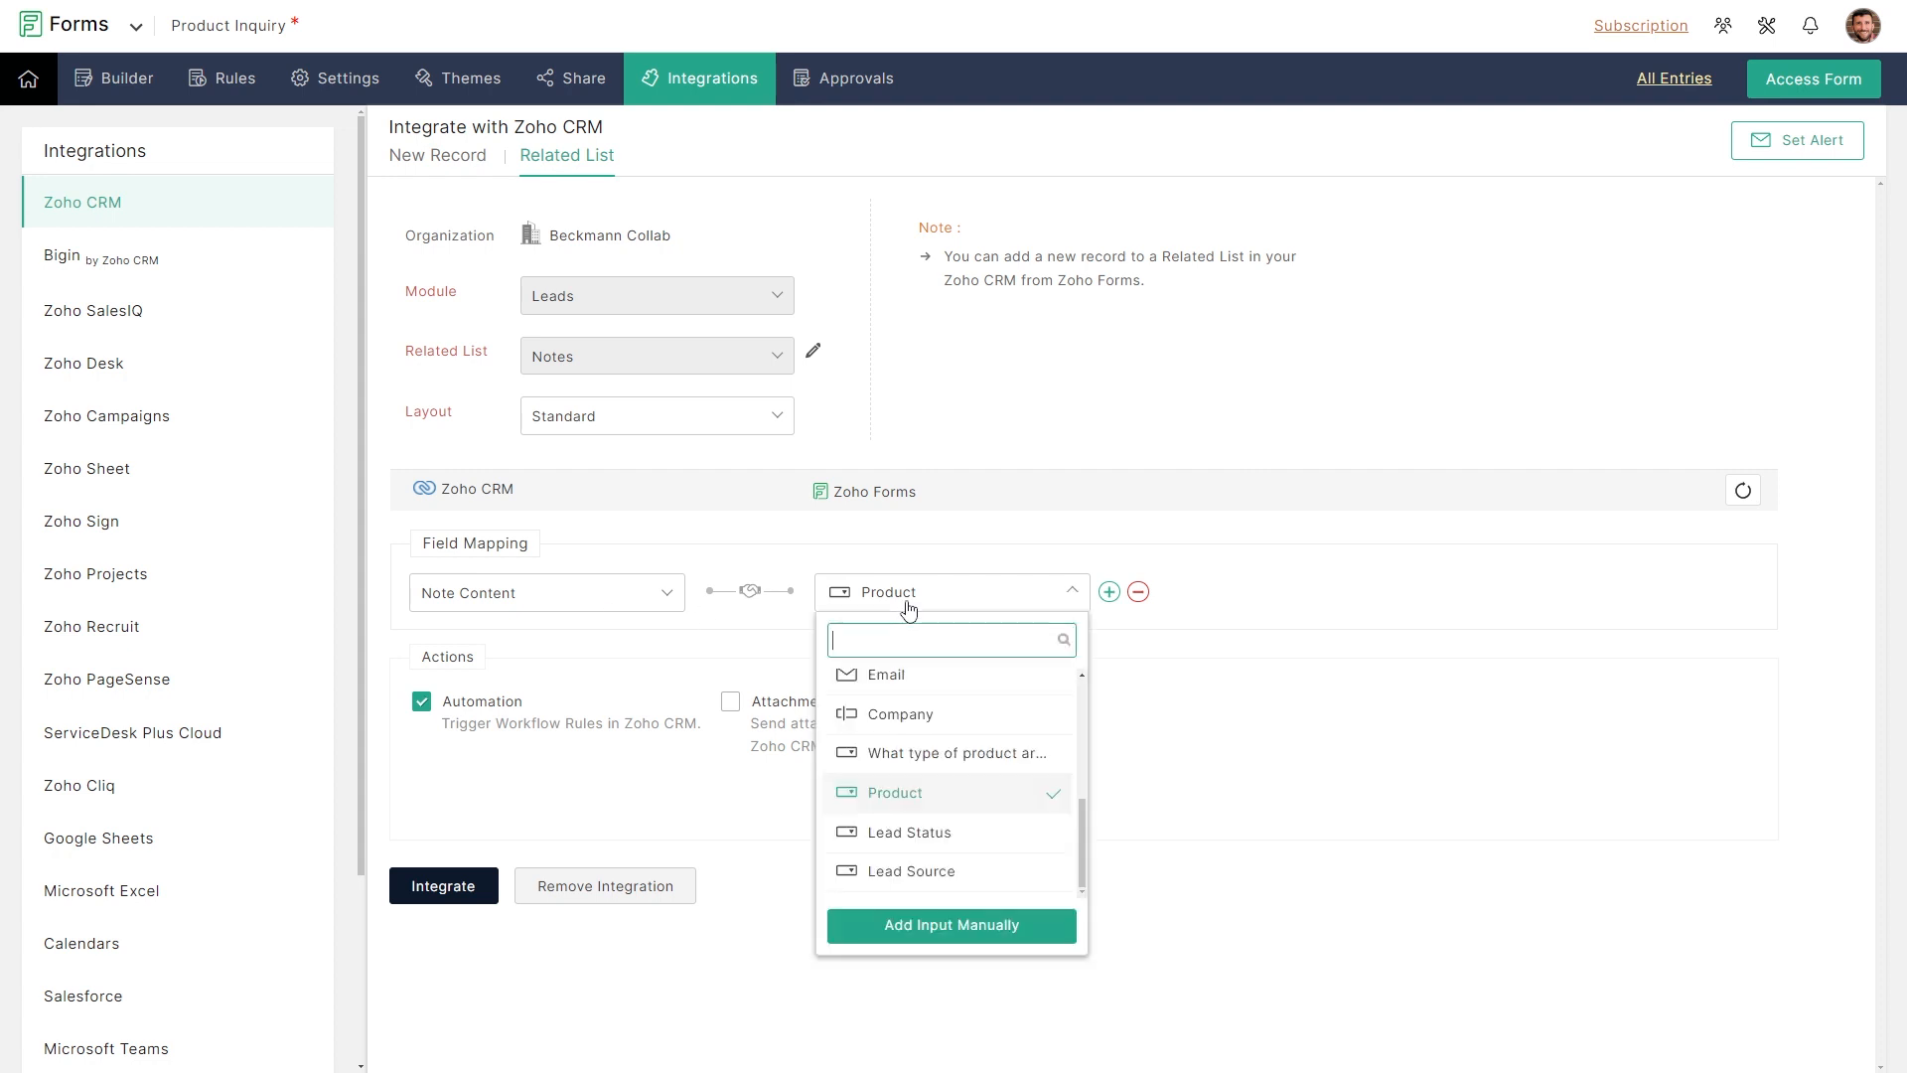
click(1005, 545)
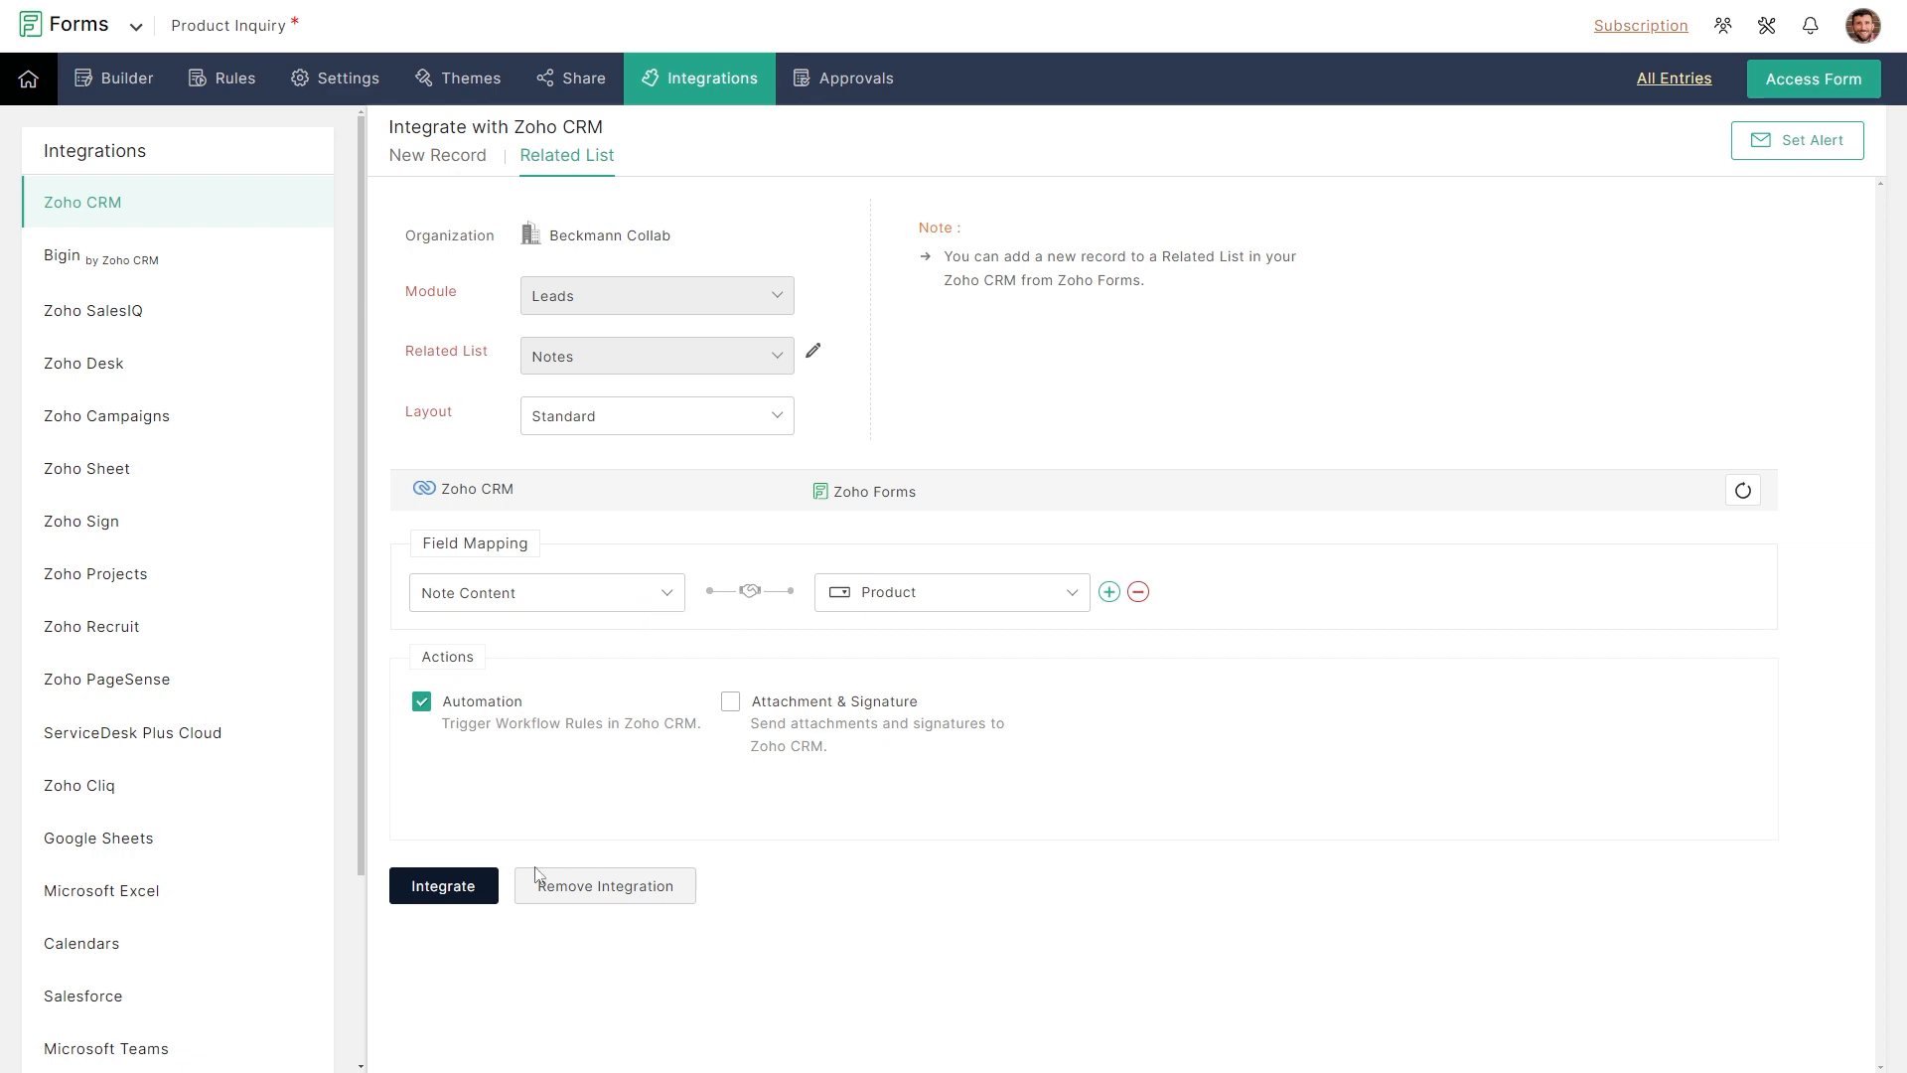
click(466, 897)
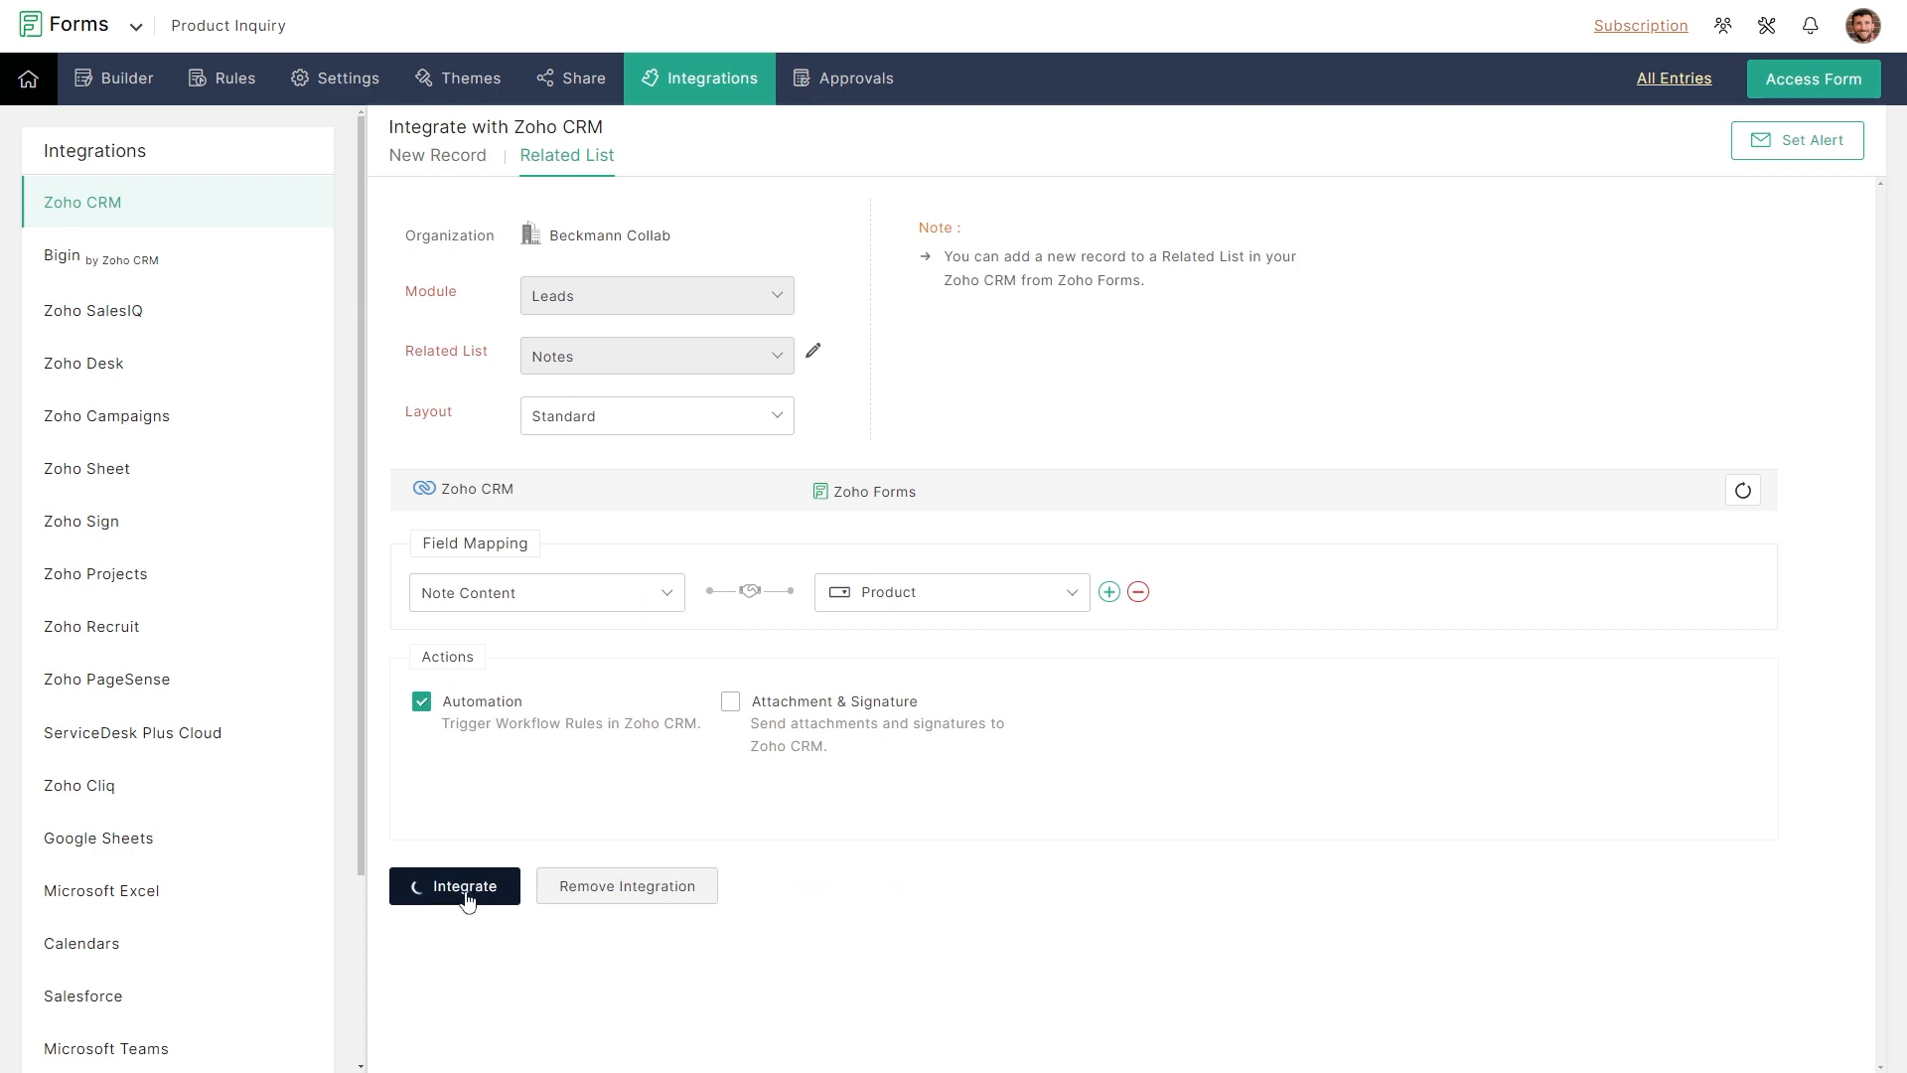
Open the live Product Inquiry form and enter a test respondent's first name, last name and email, with acme as the company.
click(1856, 79)
click(809, 201)
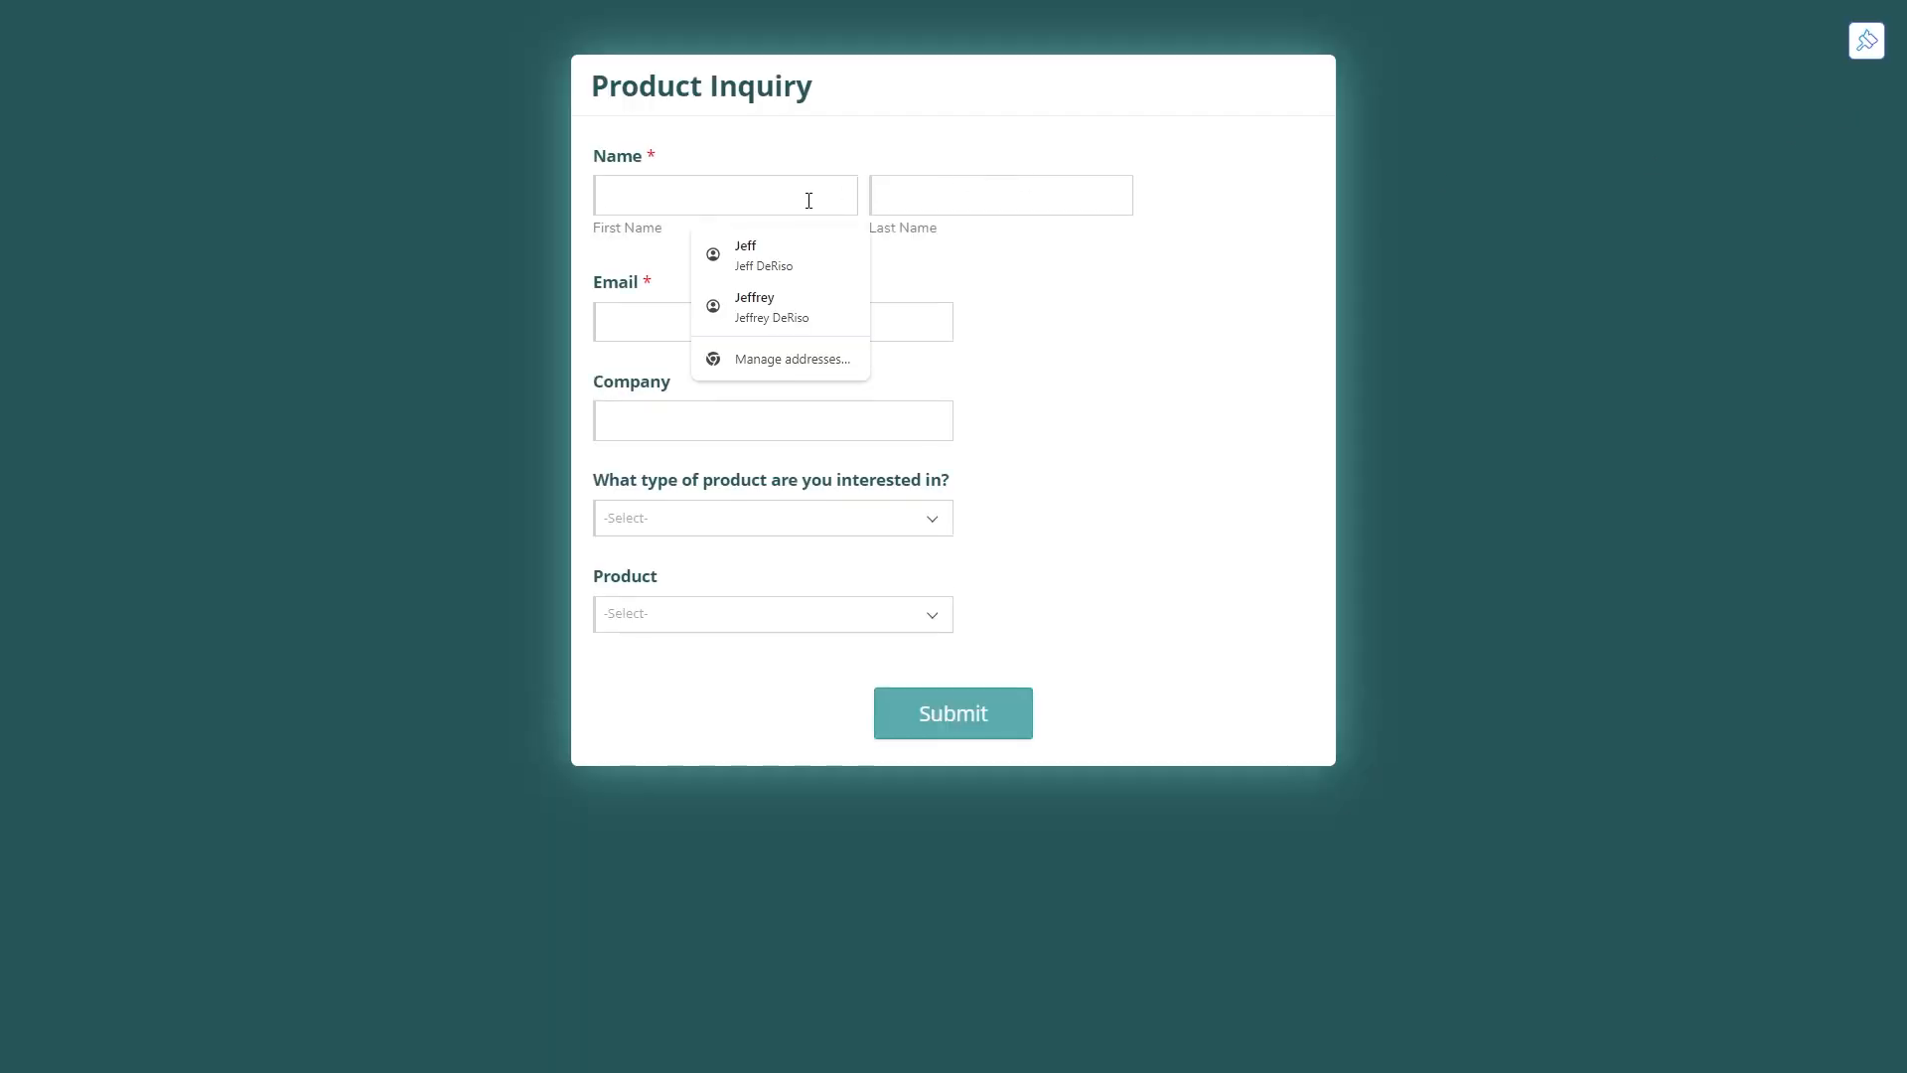
text(john )
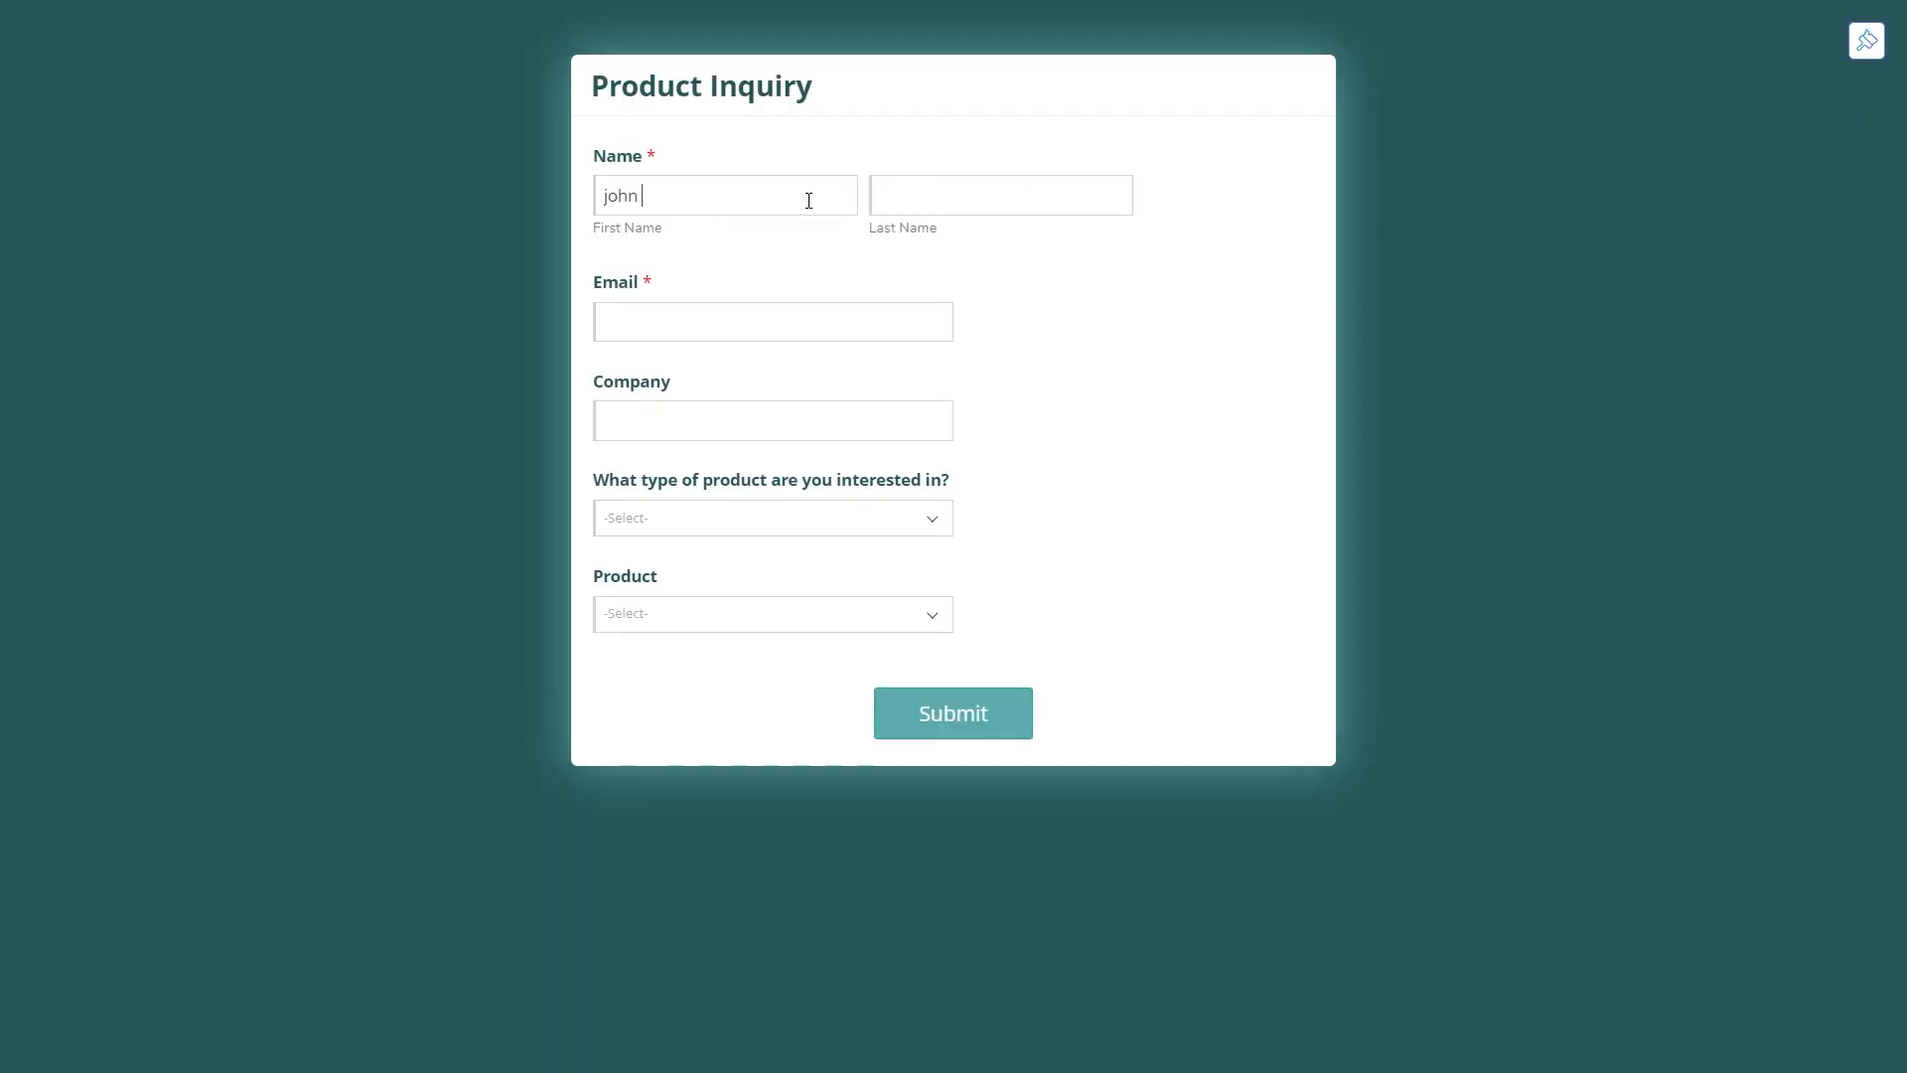
text(doe)
text(jkhj@fdjkd)
text(.com)
key(Tab)
text(acme)
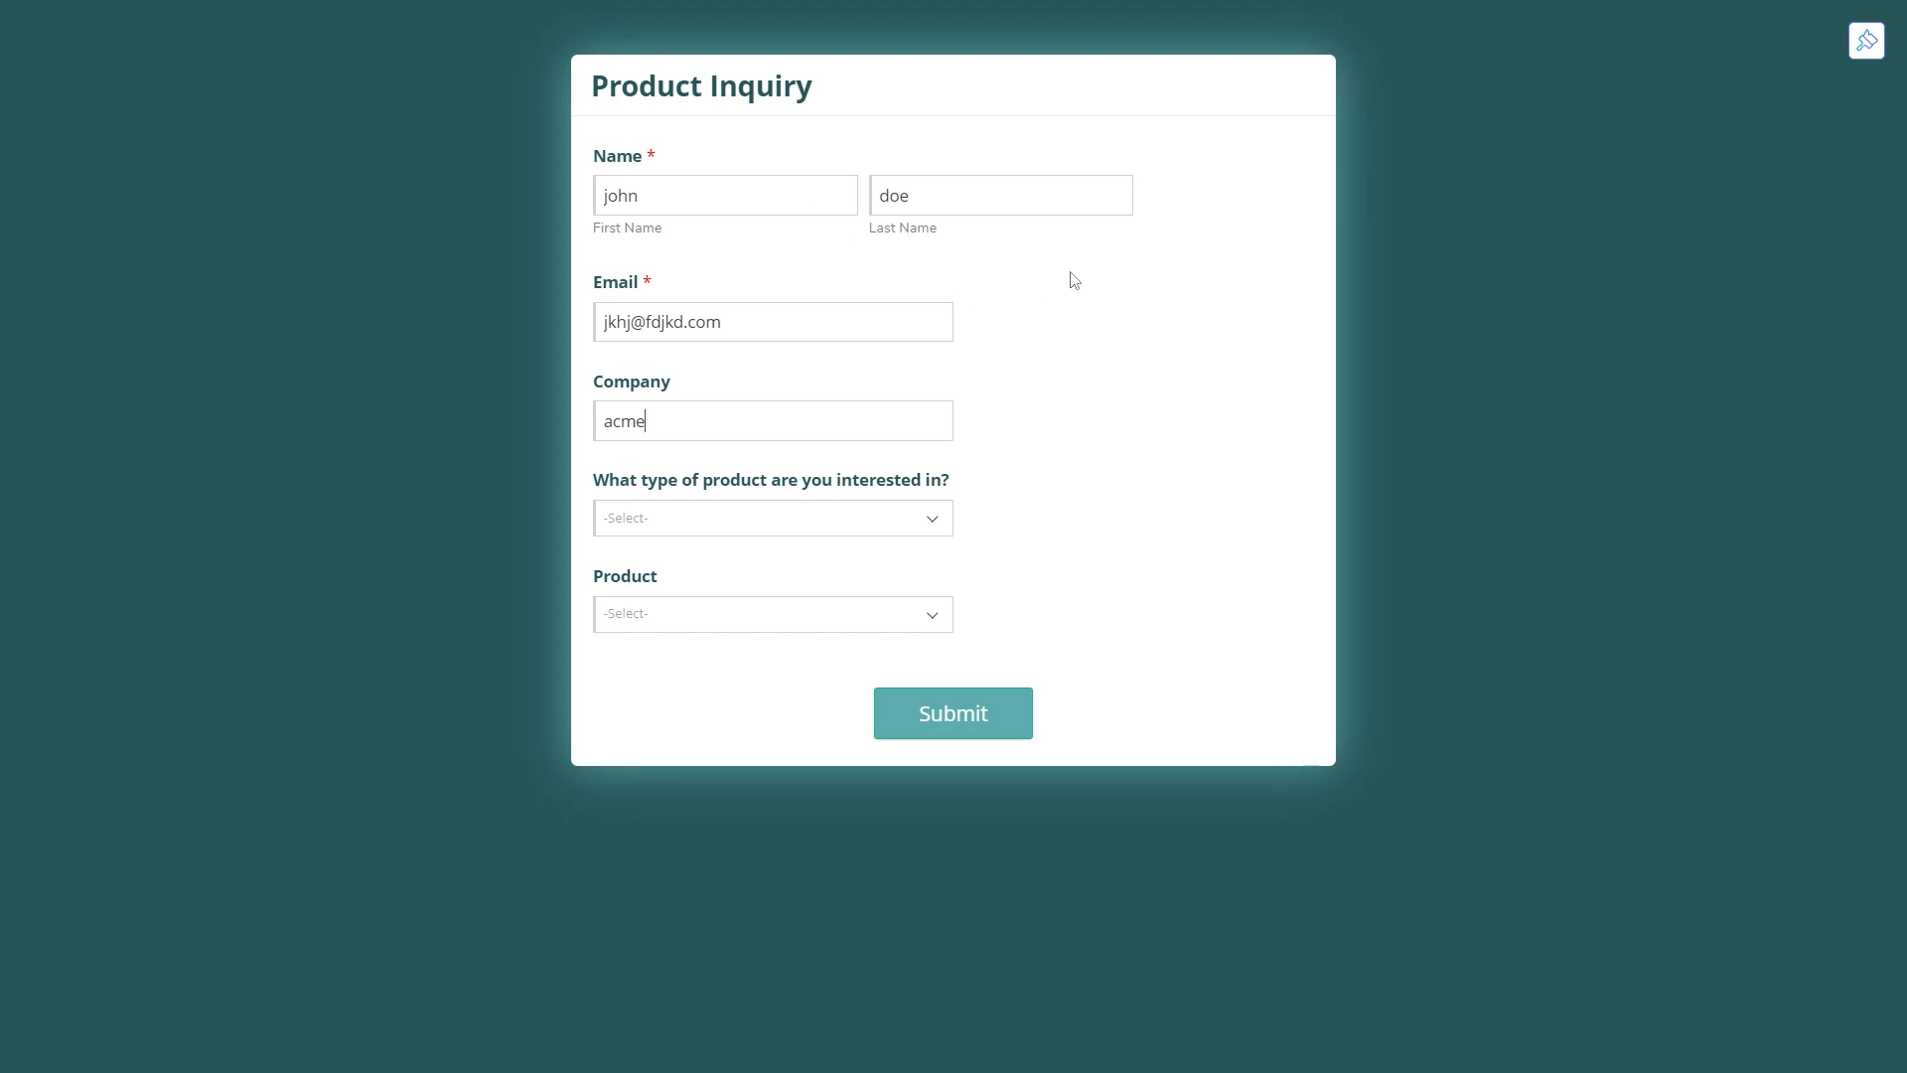
Choose Category A as the product type and Product C as the product, and submit the test inquiry.
click(862, 527)
click(660, 621)
click(659, 621)
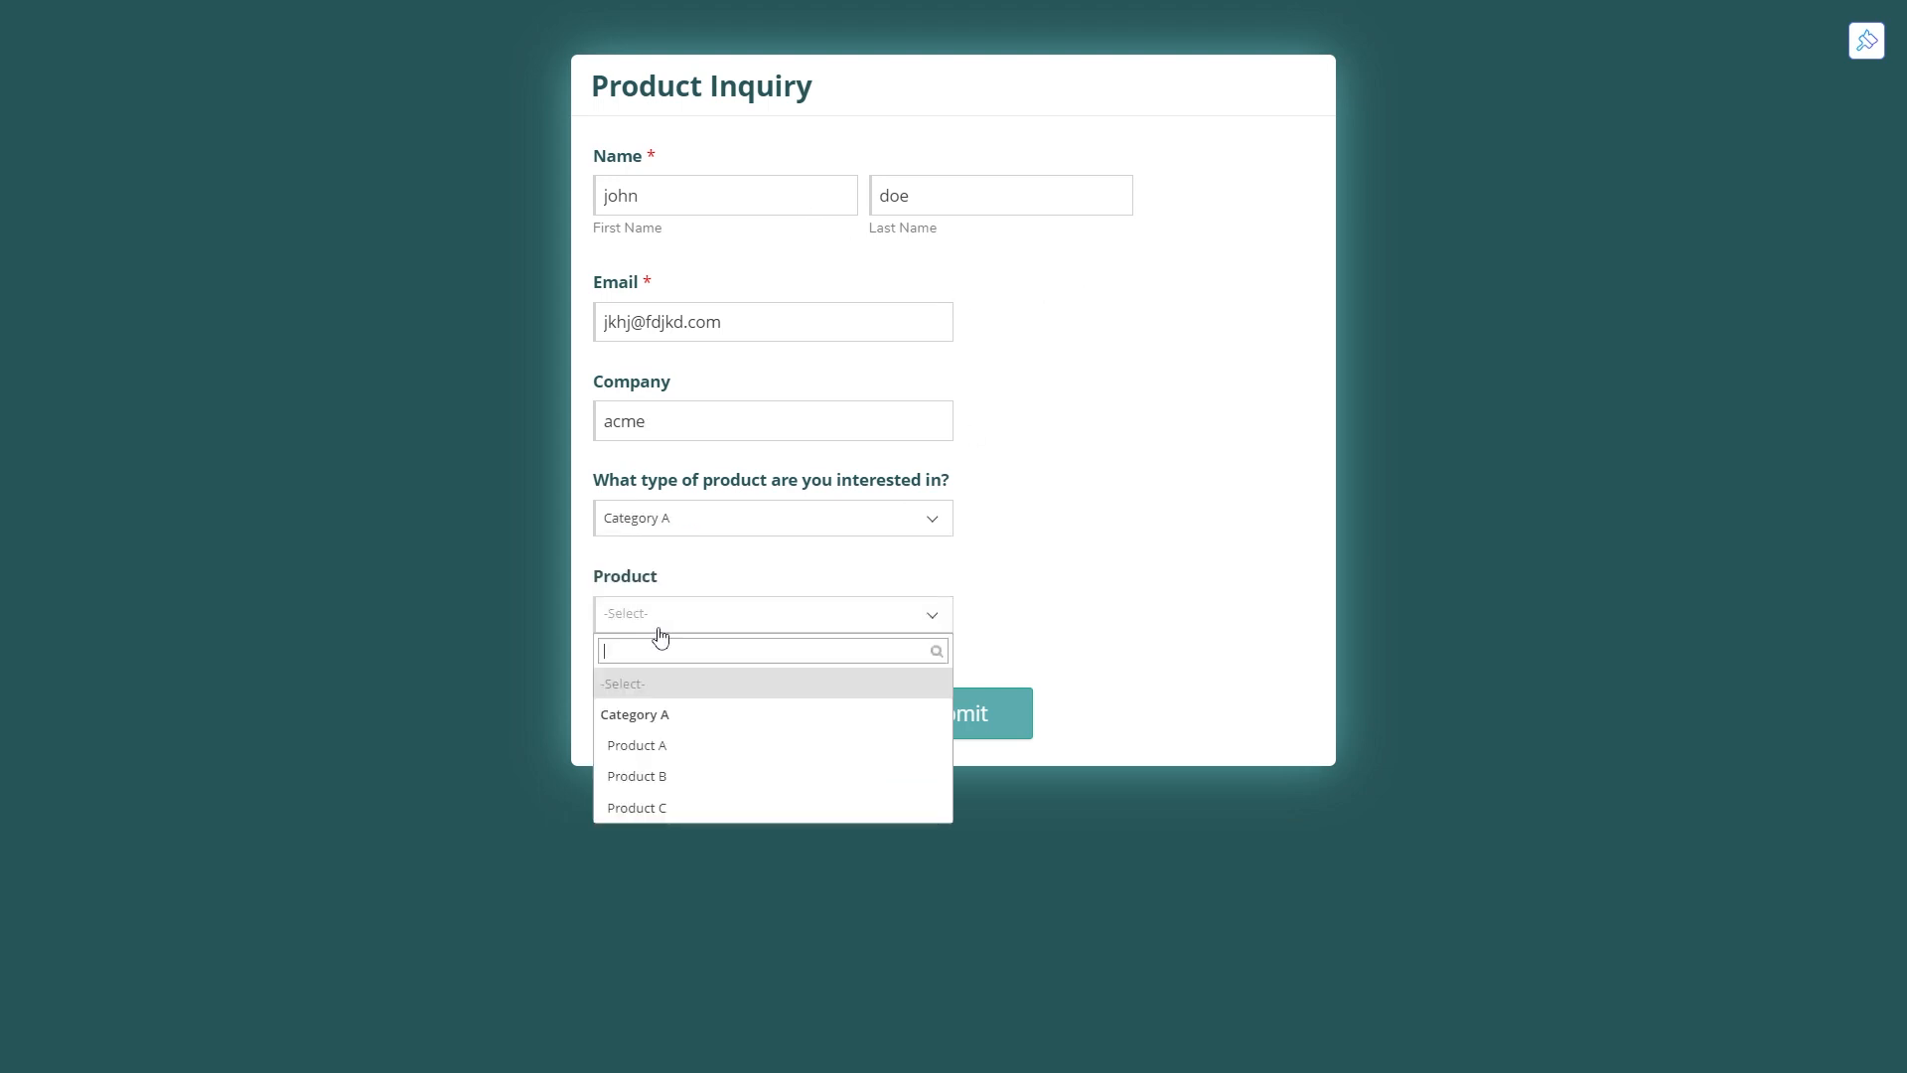
click(682, 806)
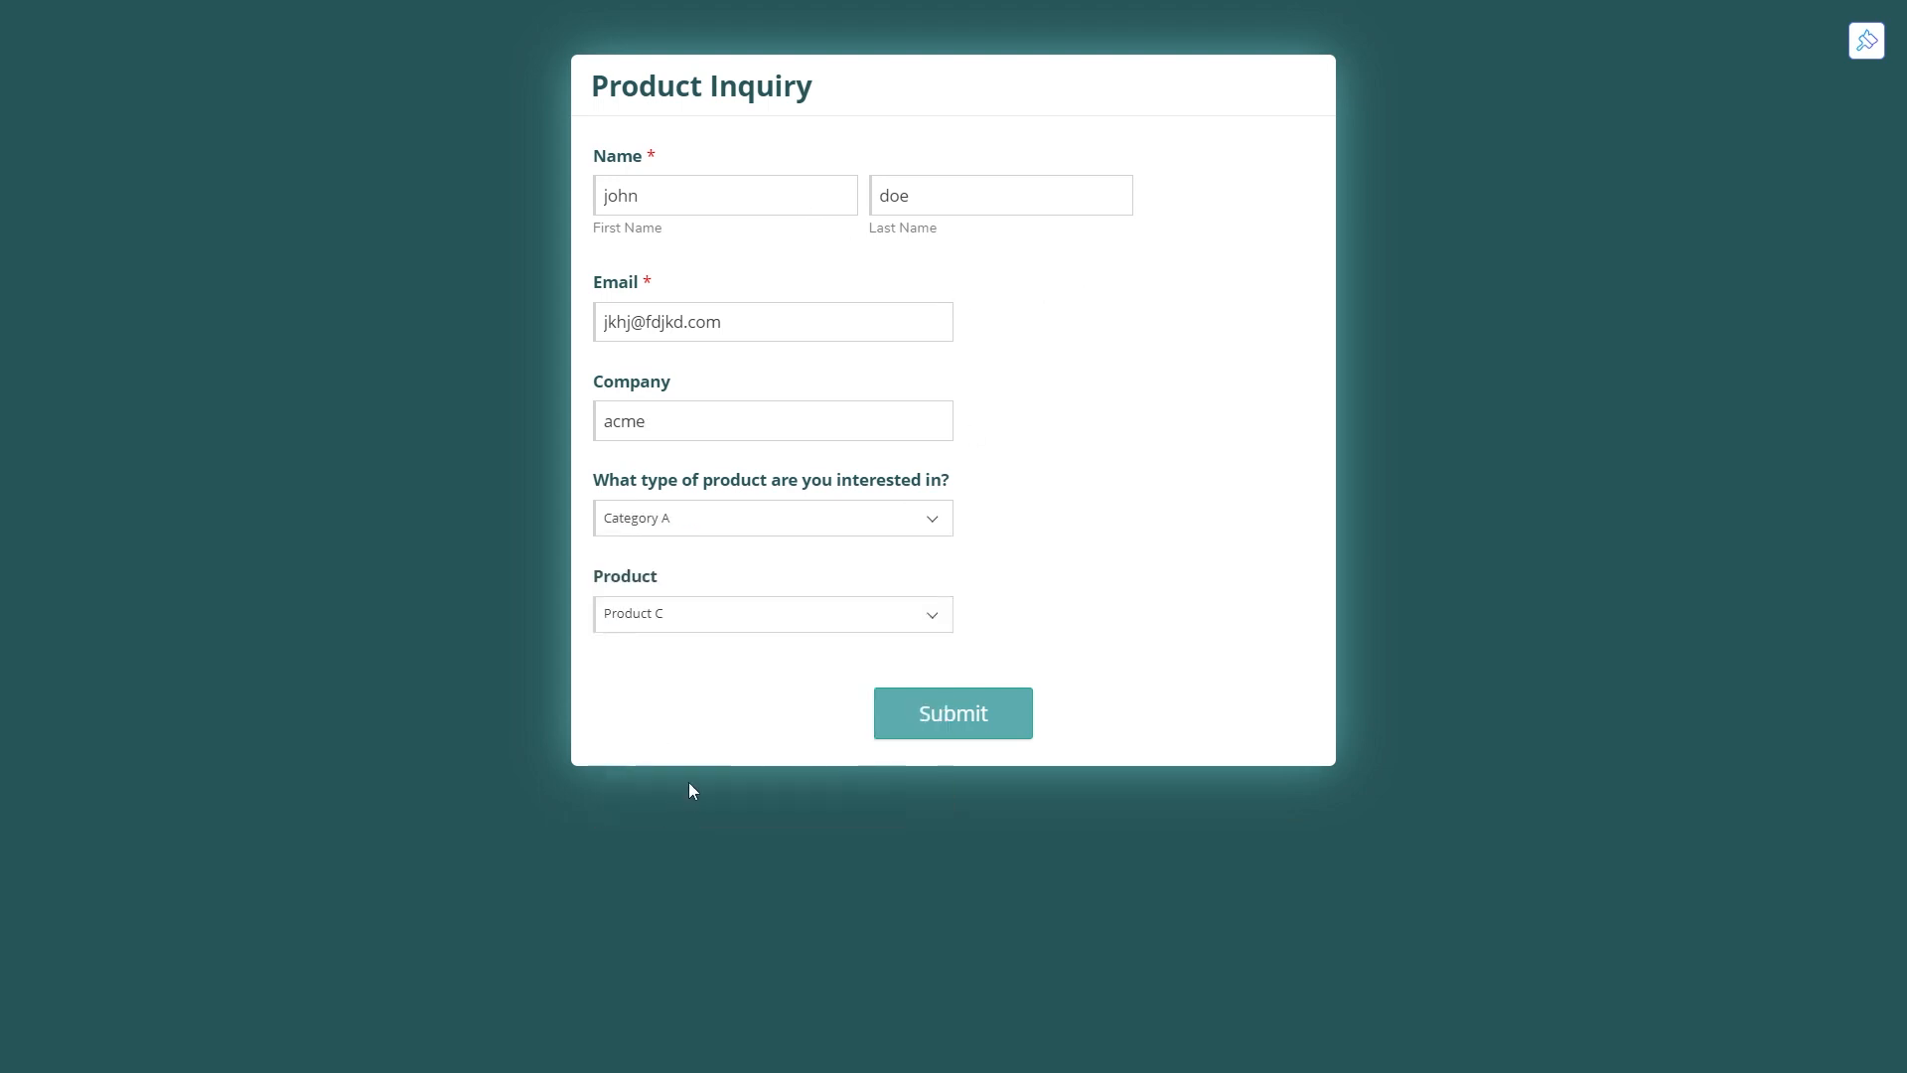
click(962, 720)
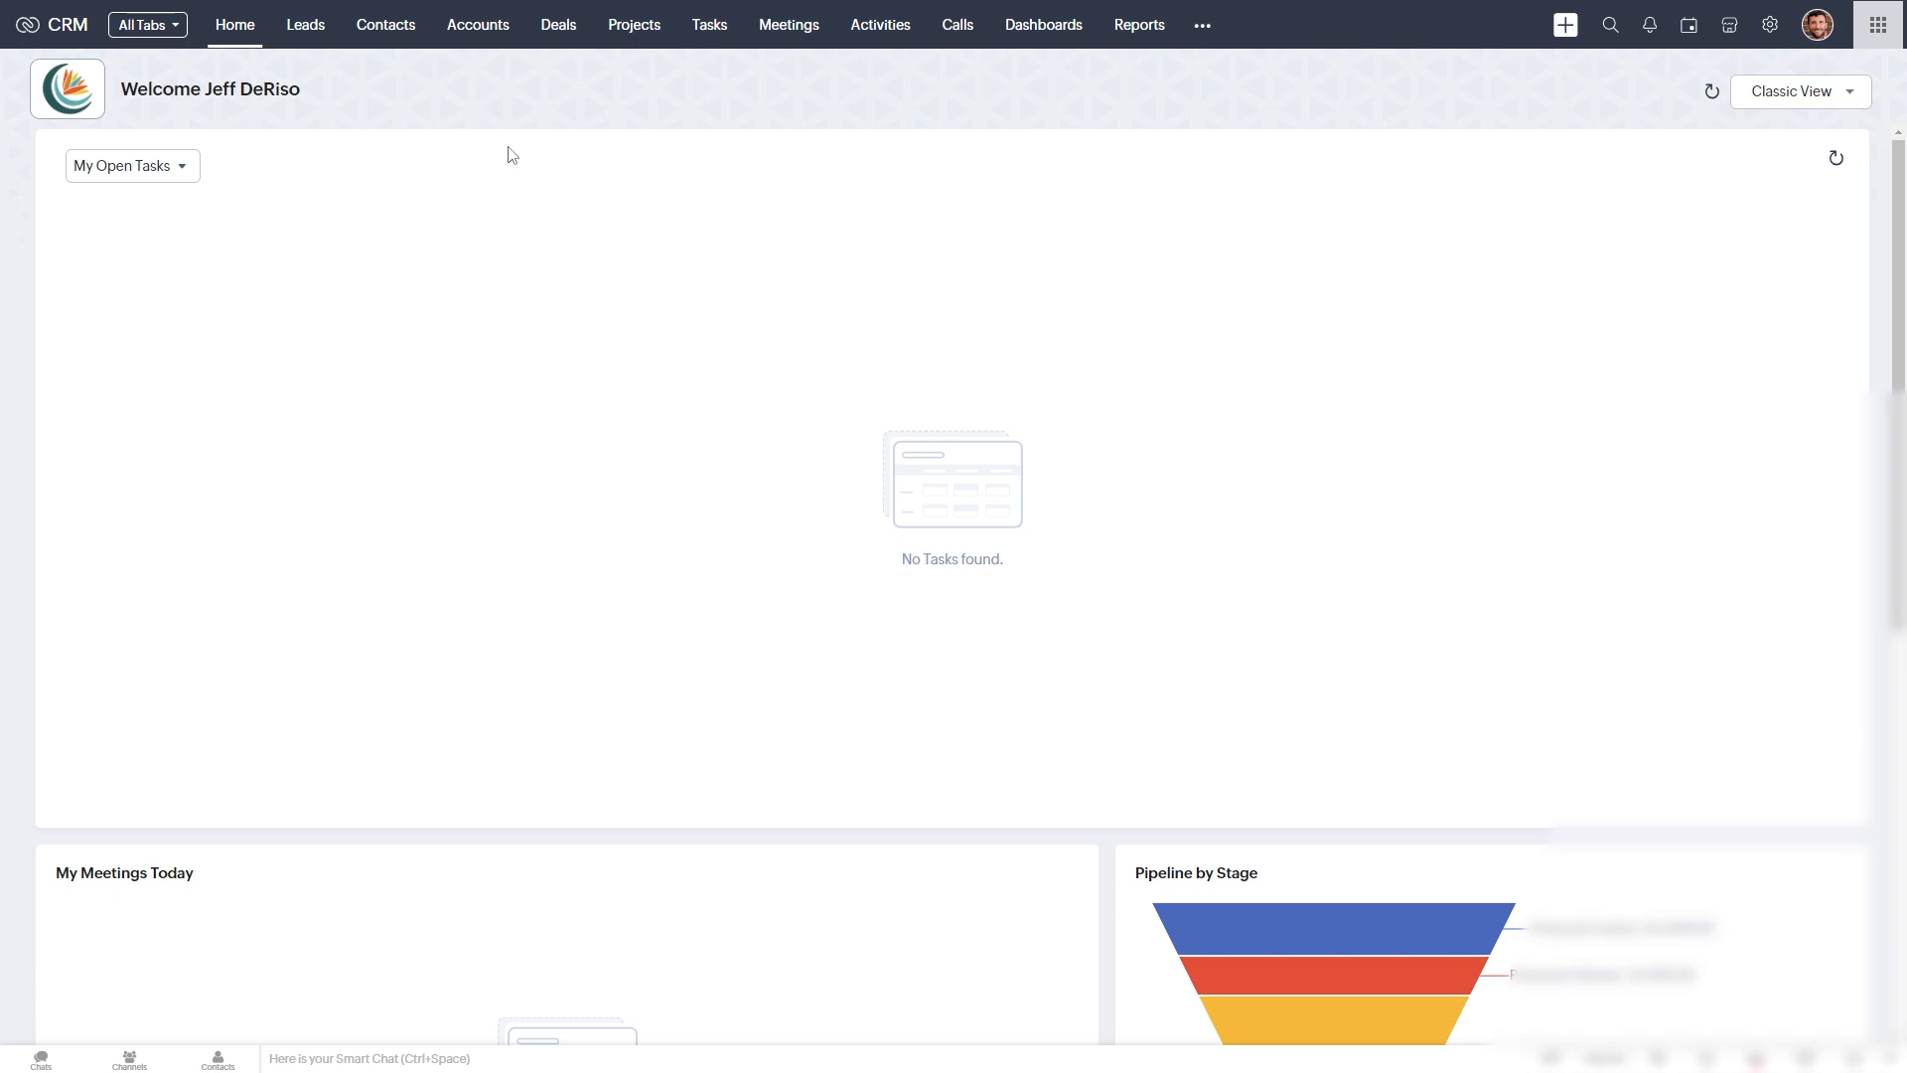
Open the newly submitted lead from acme in Zoho CRM and examine the product recorded in its notes.
click(291, 34)
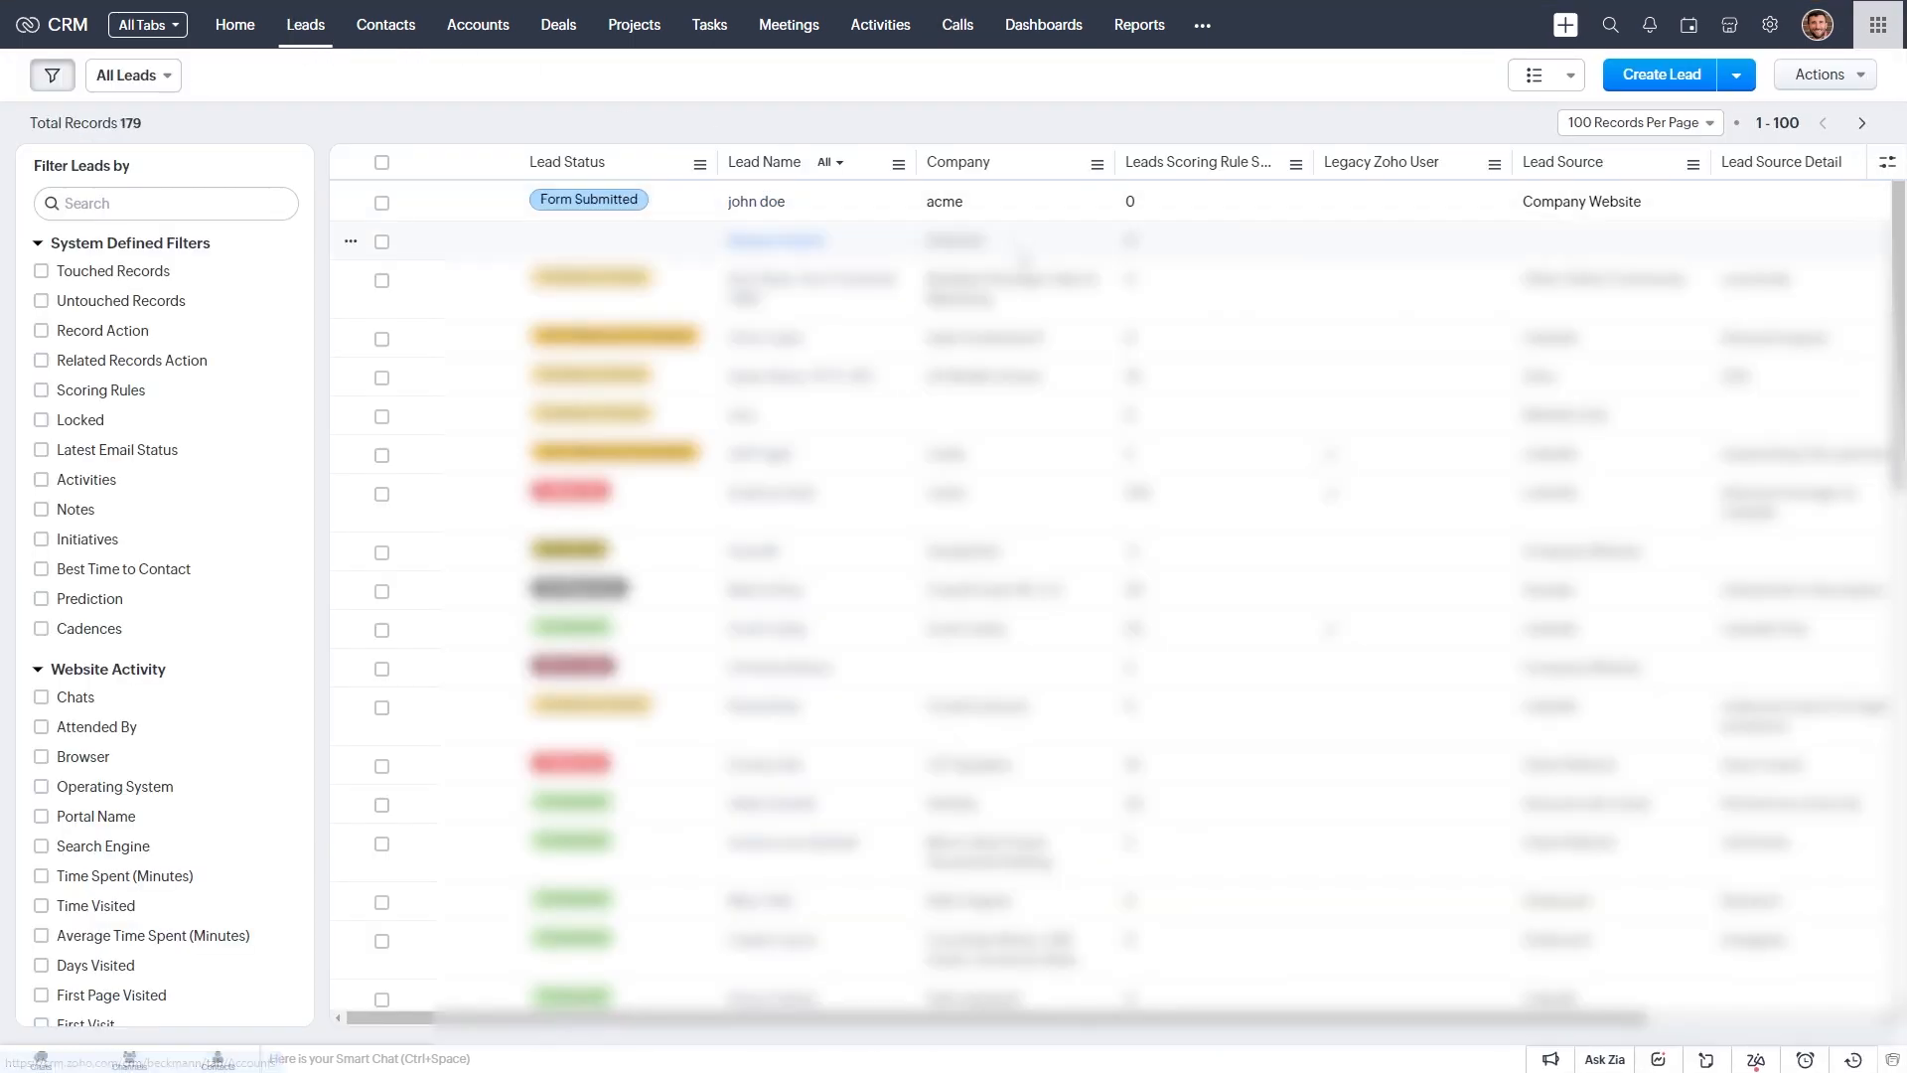
click(754, 203)
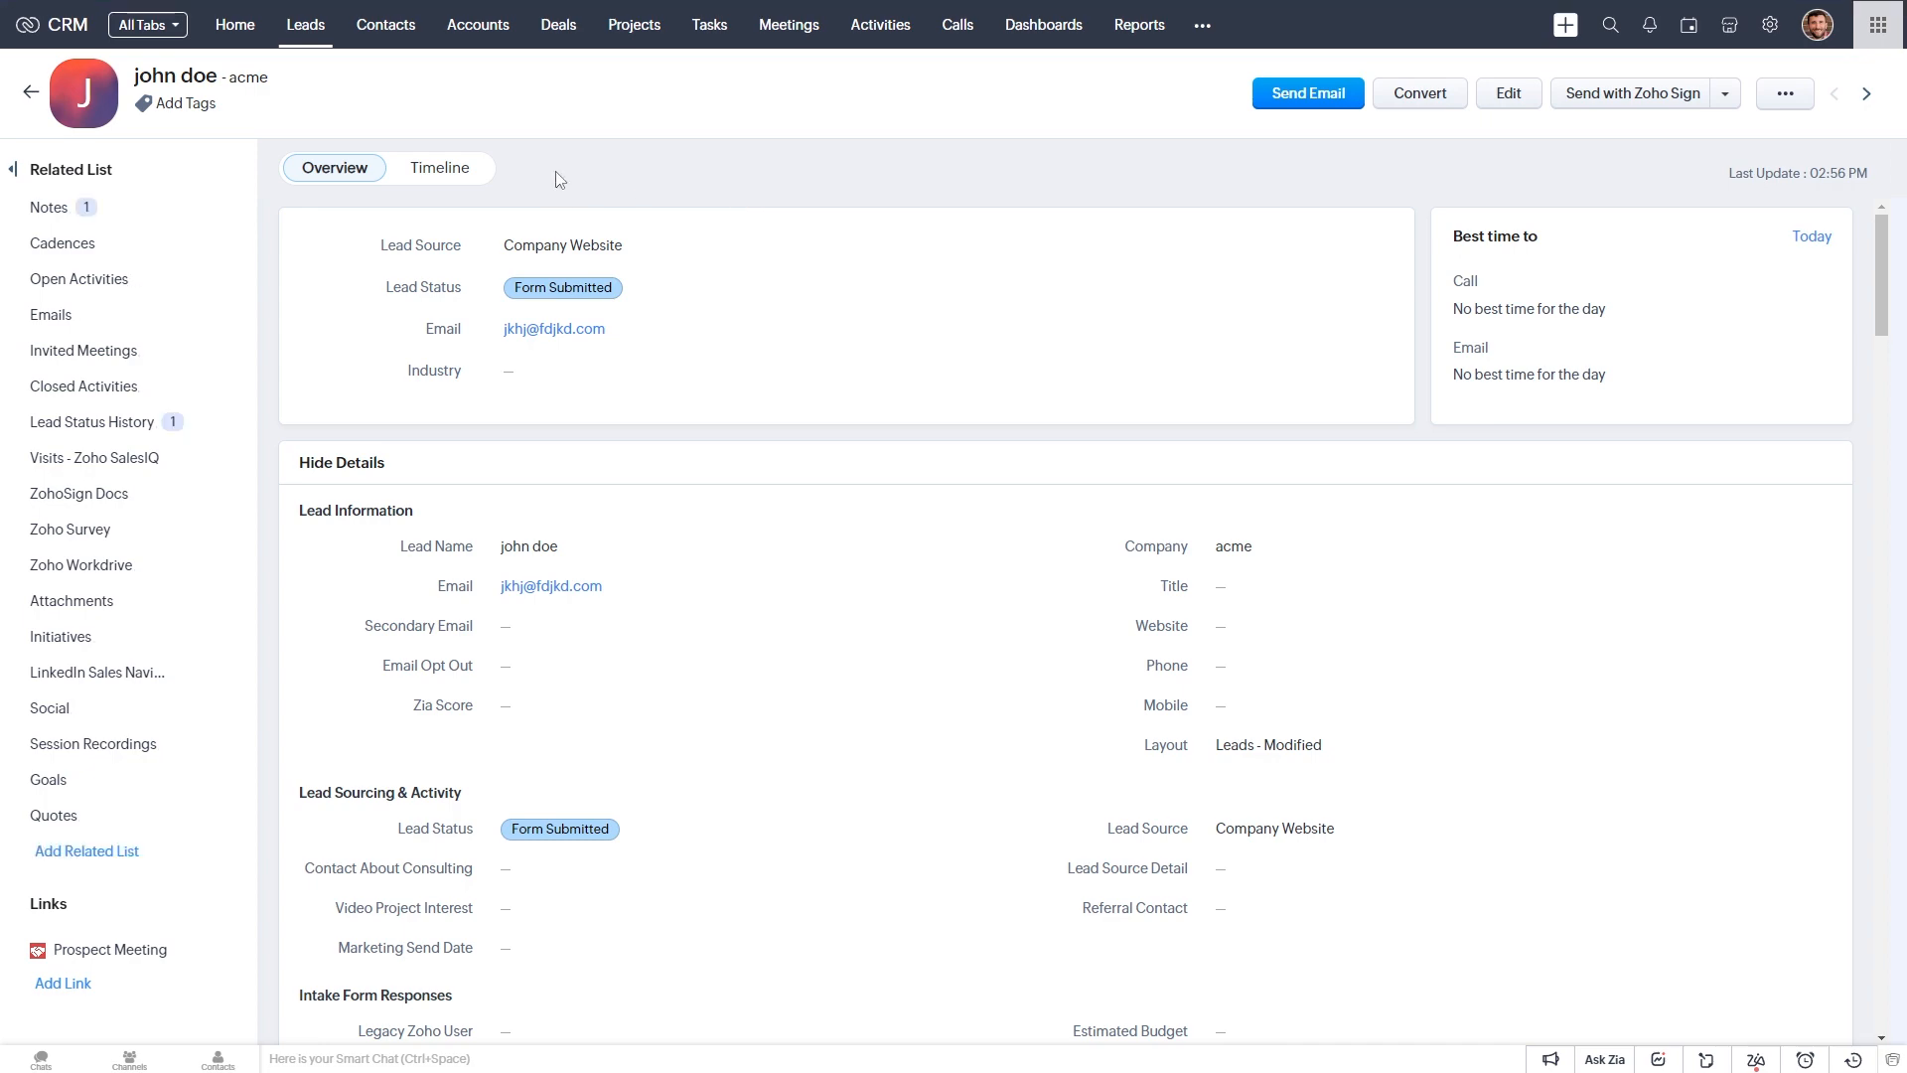
click(58, 207)
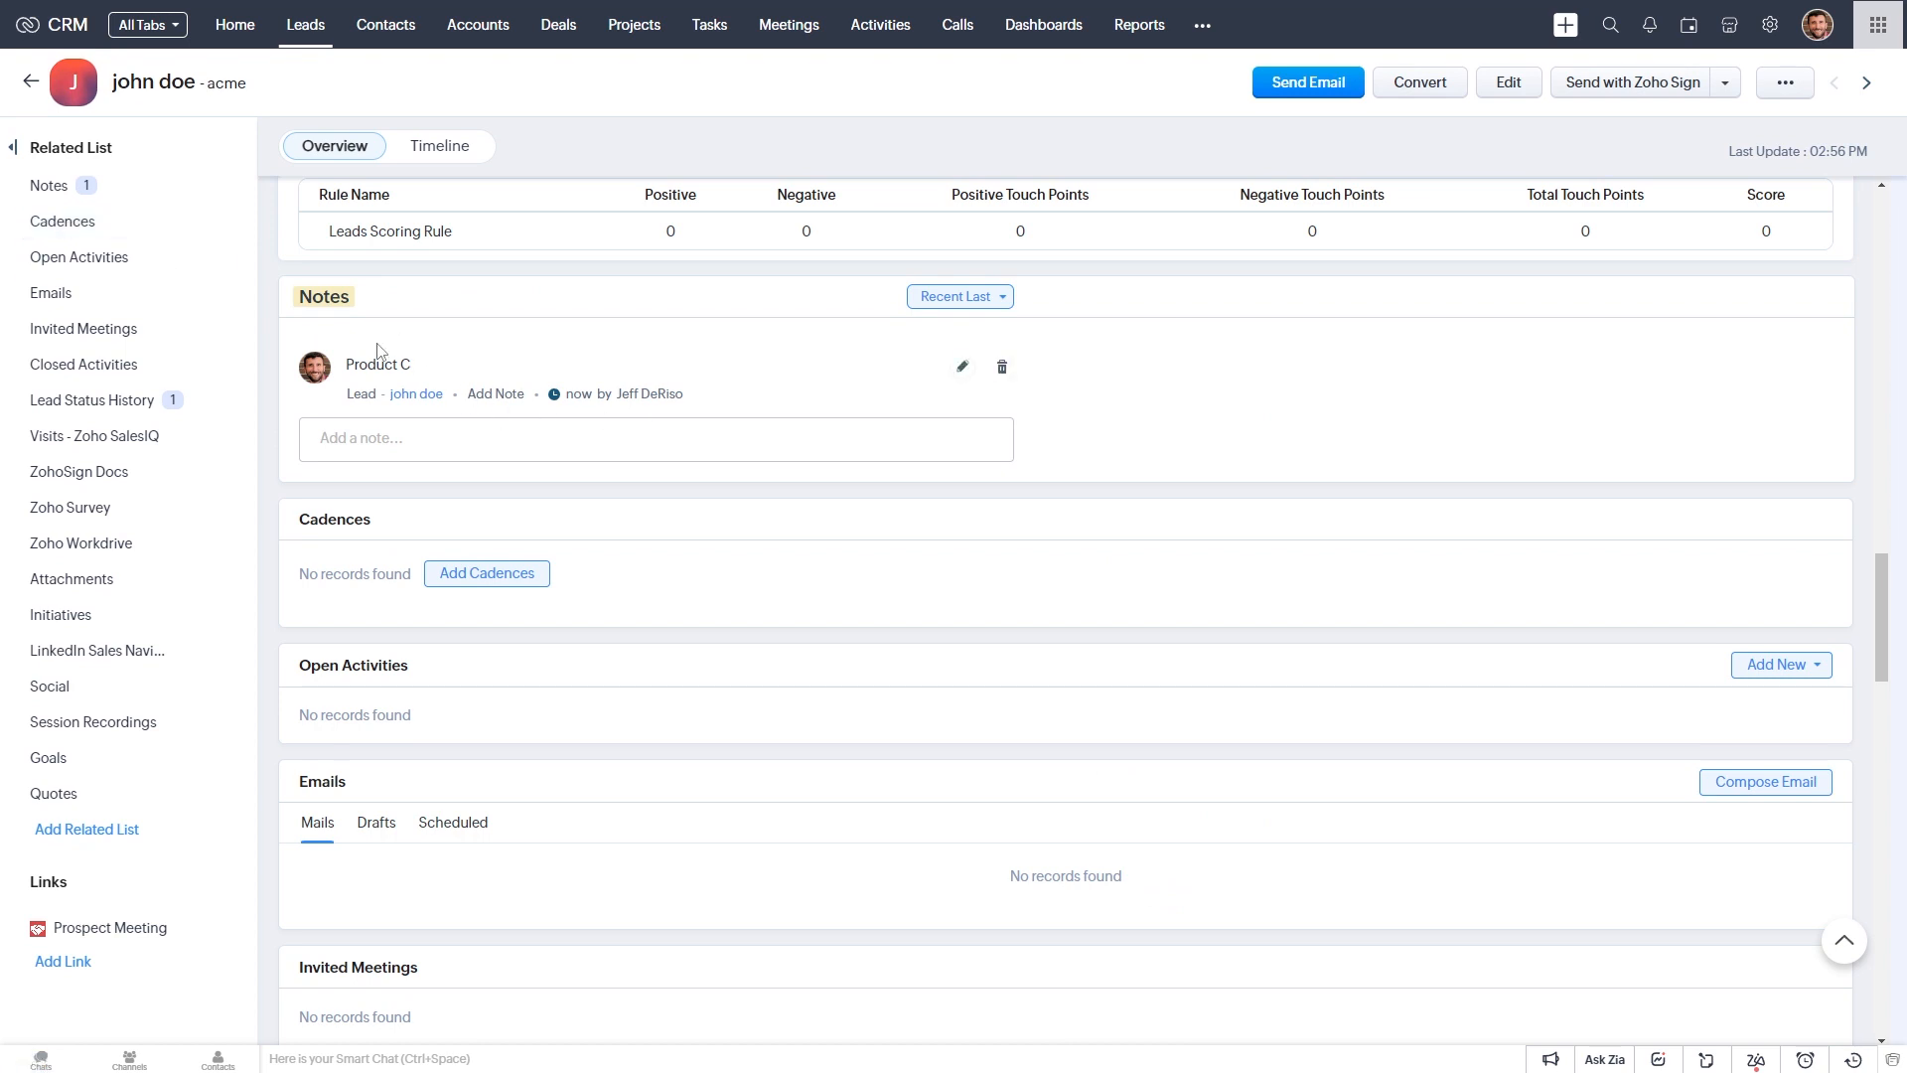
drag(425, 371, 343, 365)
click(466, 367)
scroll(643, 471, up, 1)
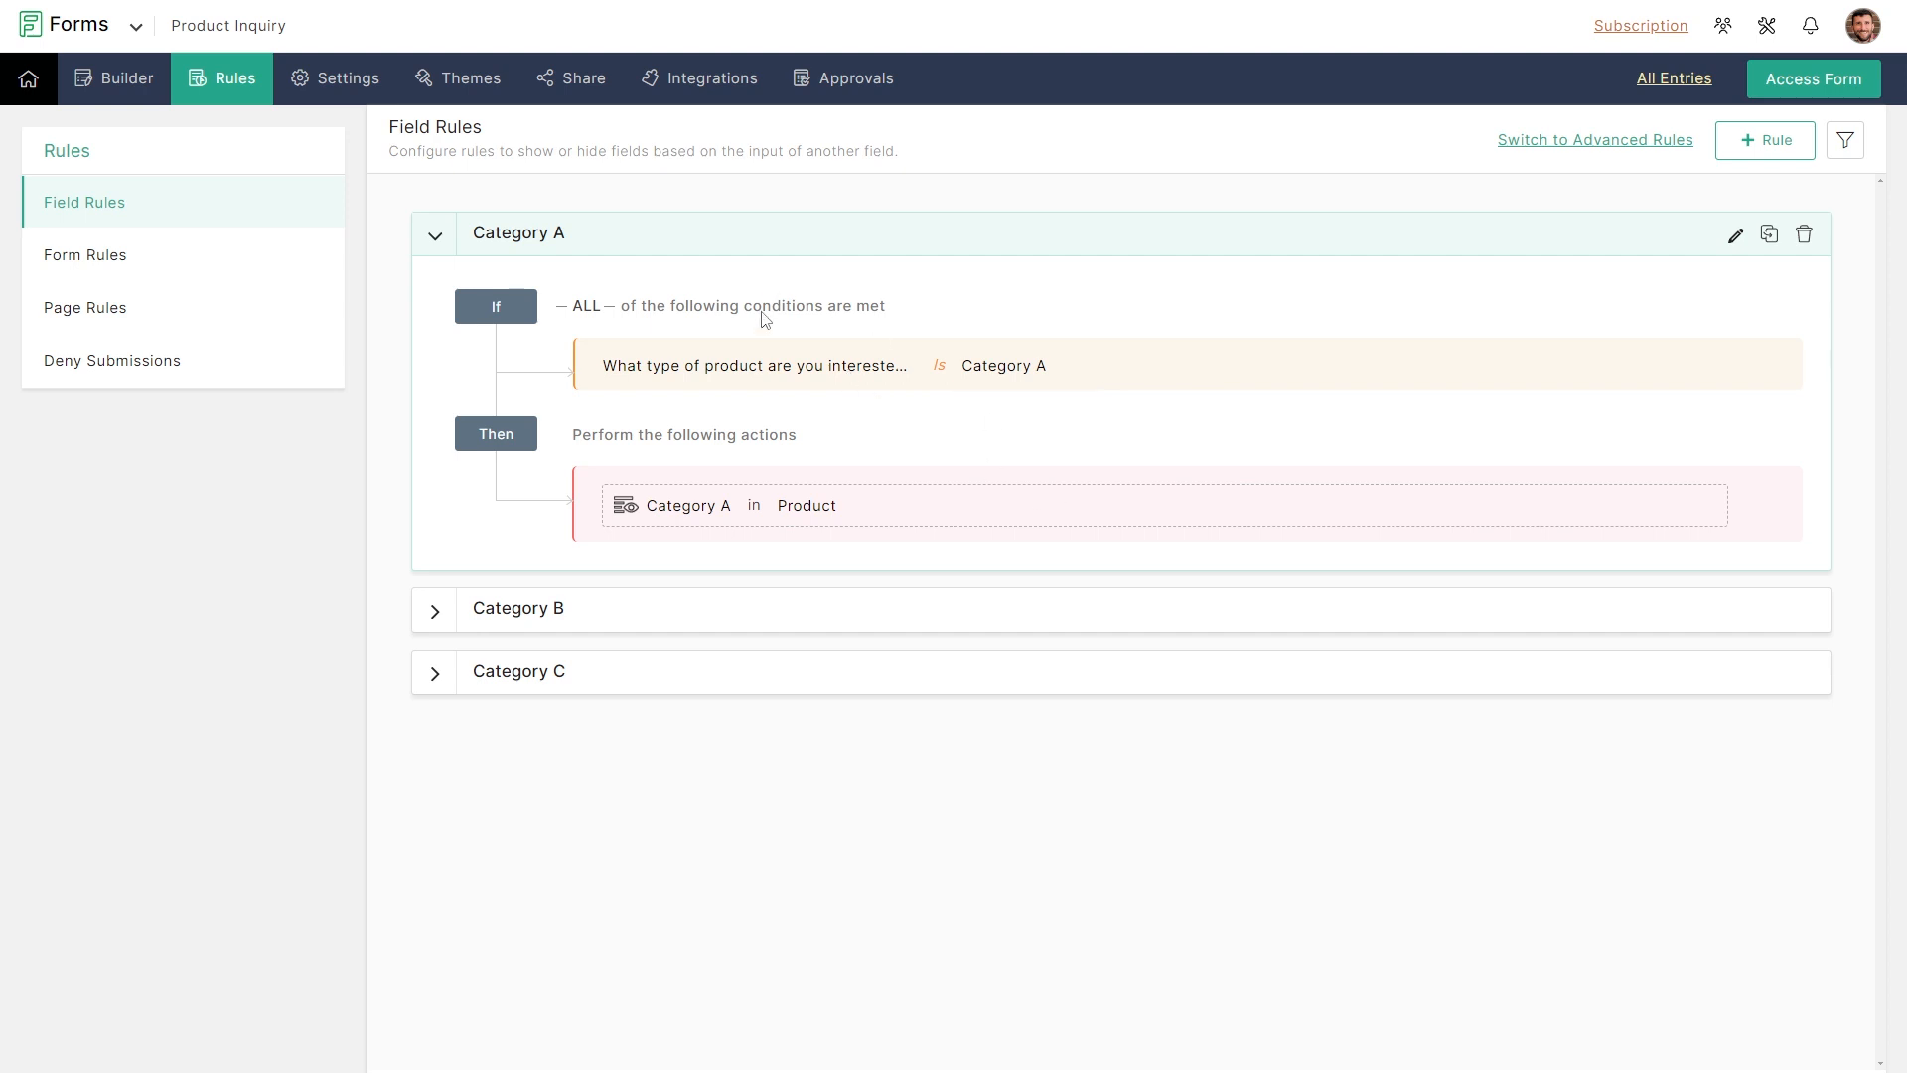
Switch the Product Inquiry form's field rules to the Advanced Field Rules configuration.
click(1577, 147)
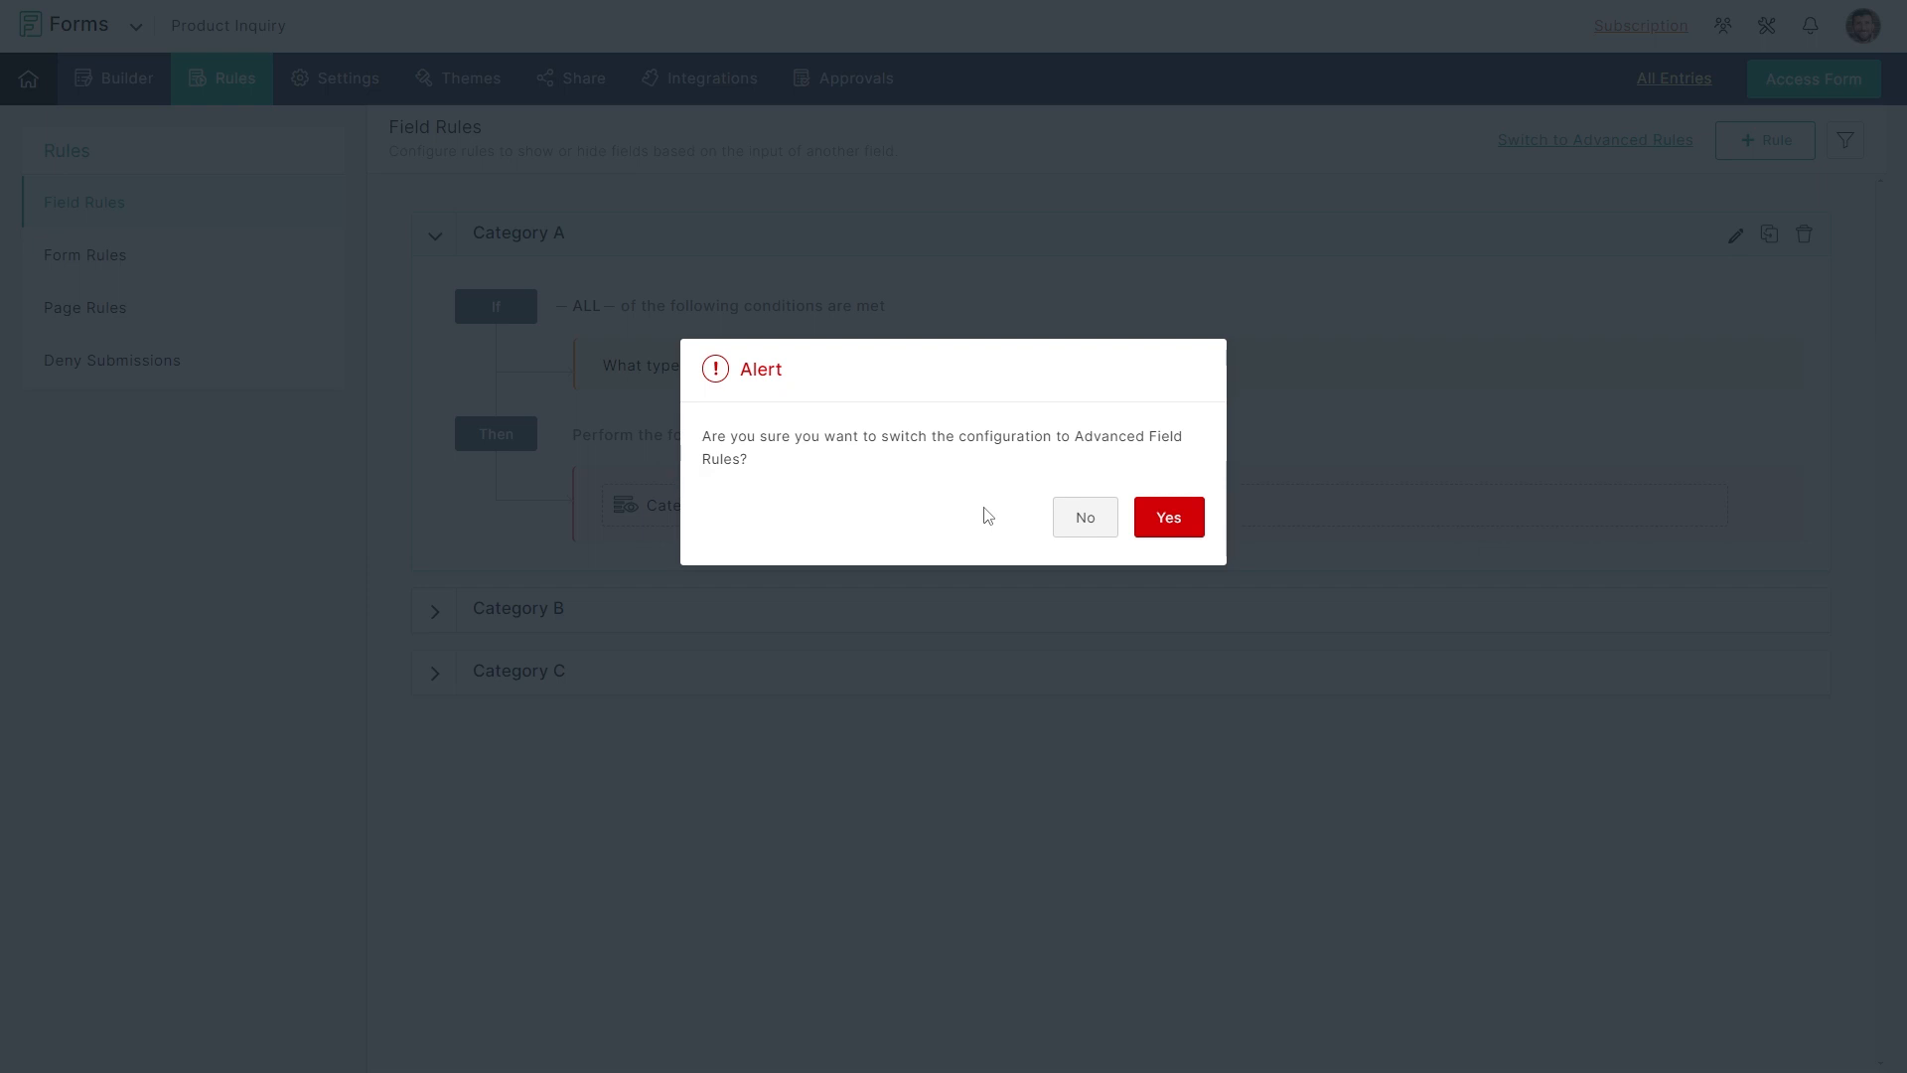
click(1182, 528)
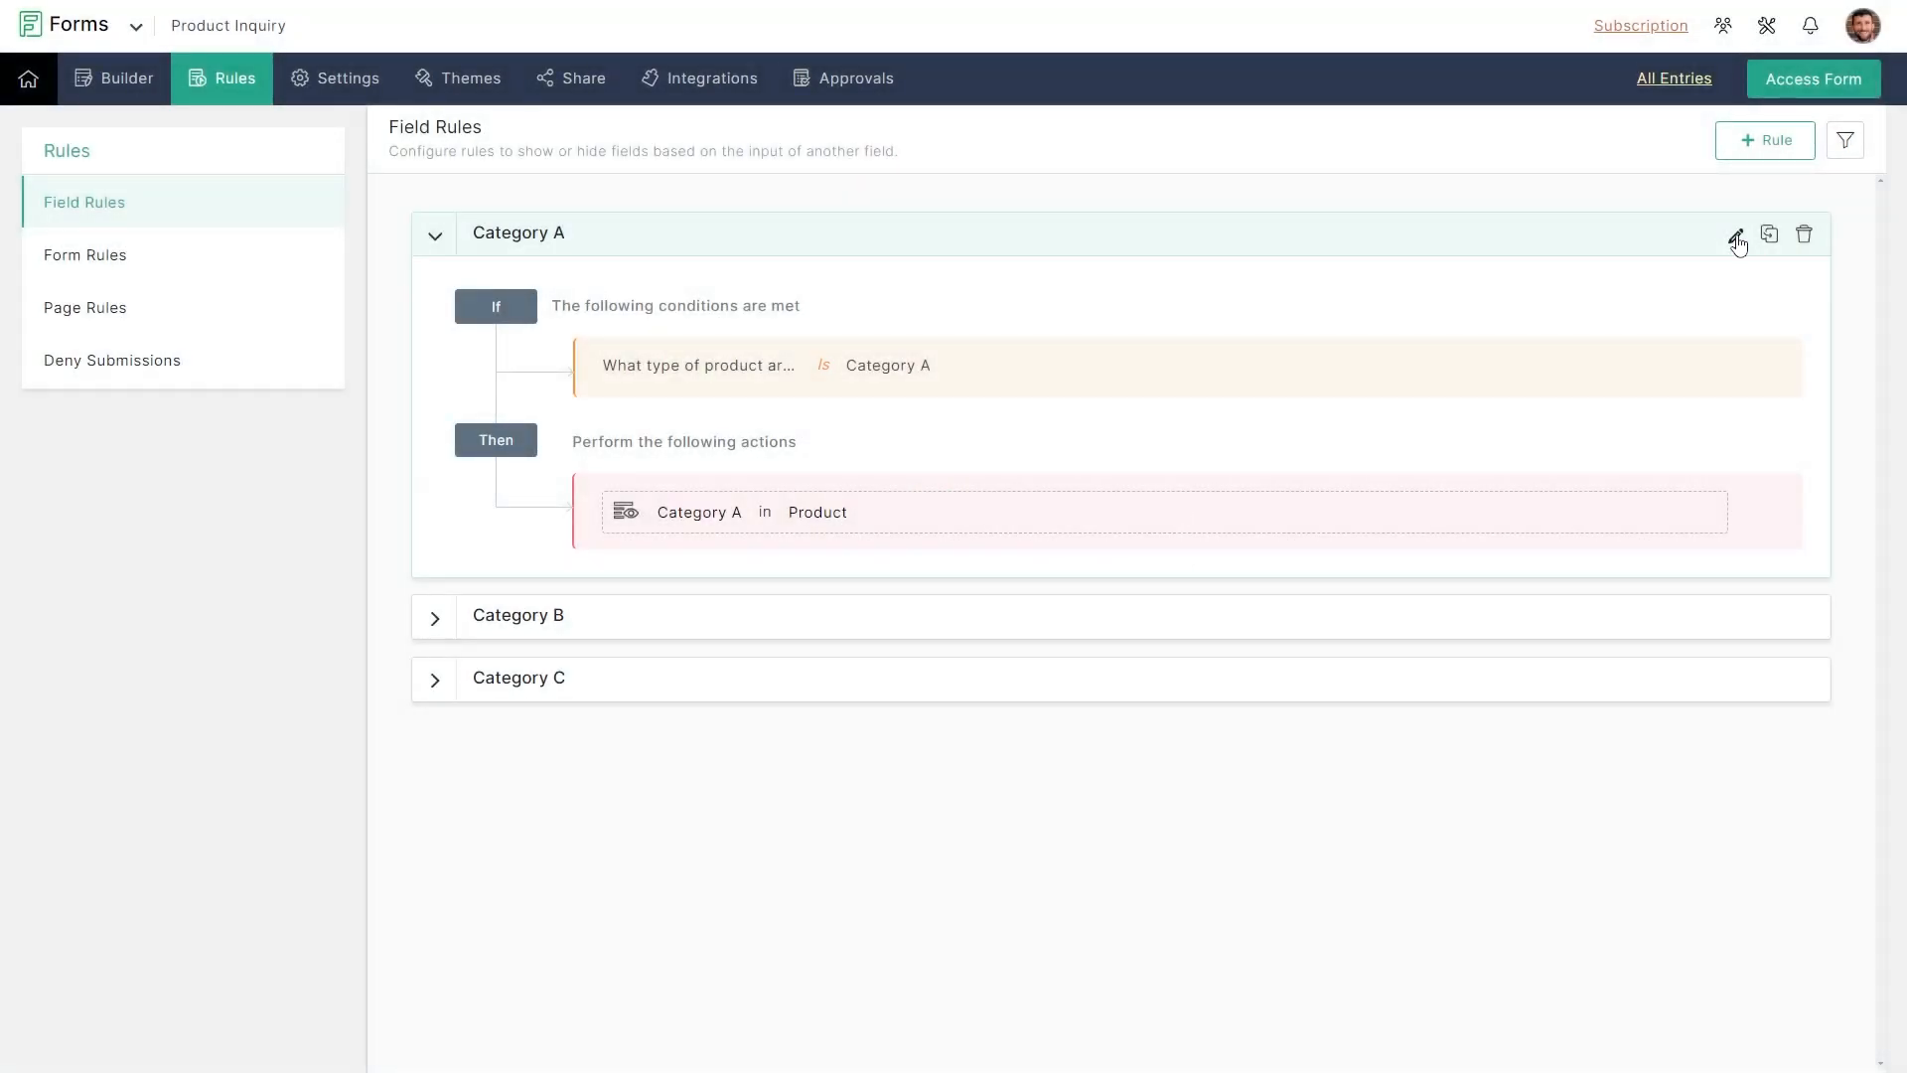
Try a Name sub-group condition with OR and AND operators in the Category A field rule, remove it, and discard the edits.
click(1737, 239)
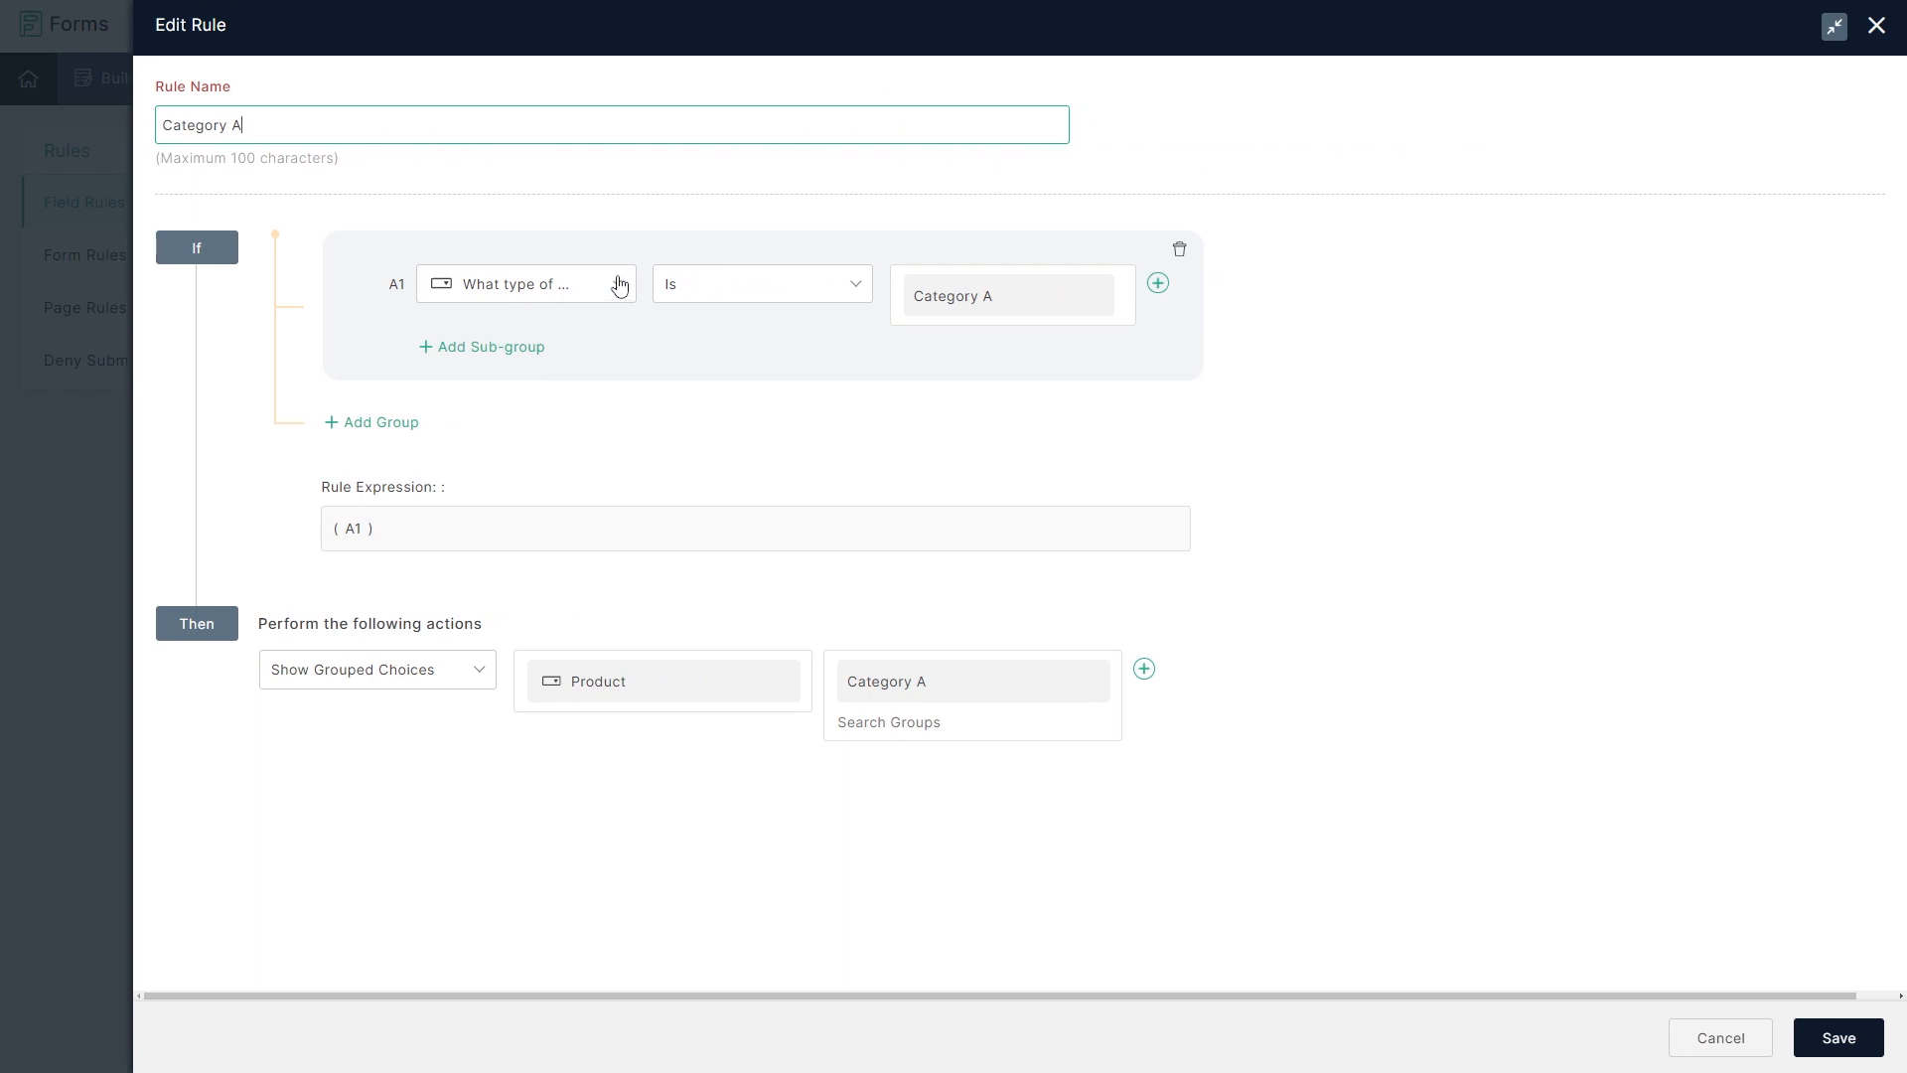
click(503, 355)
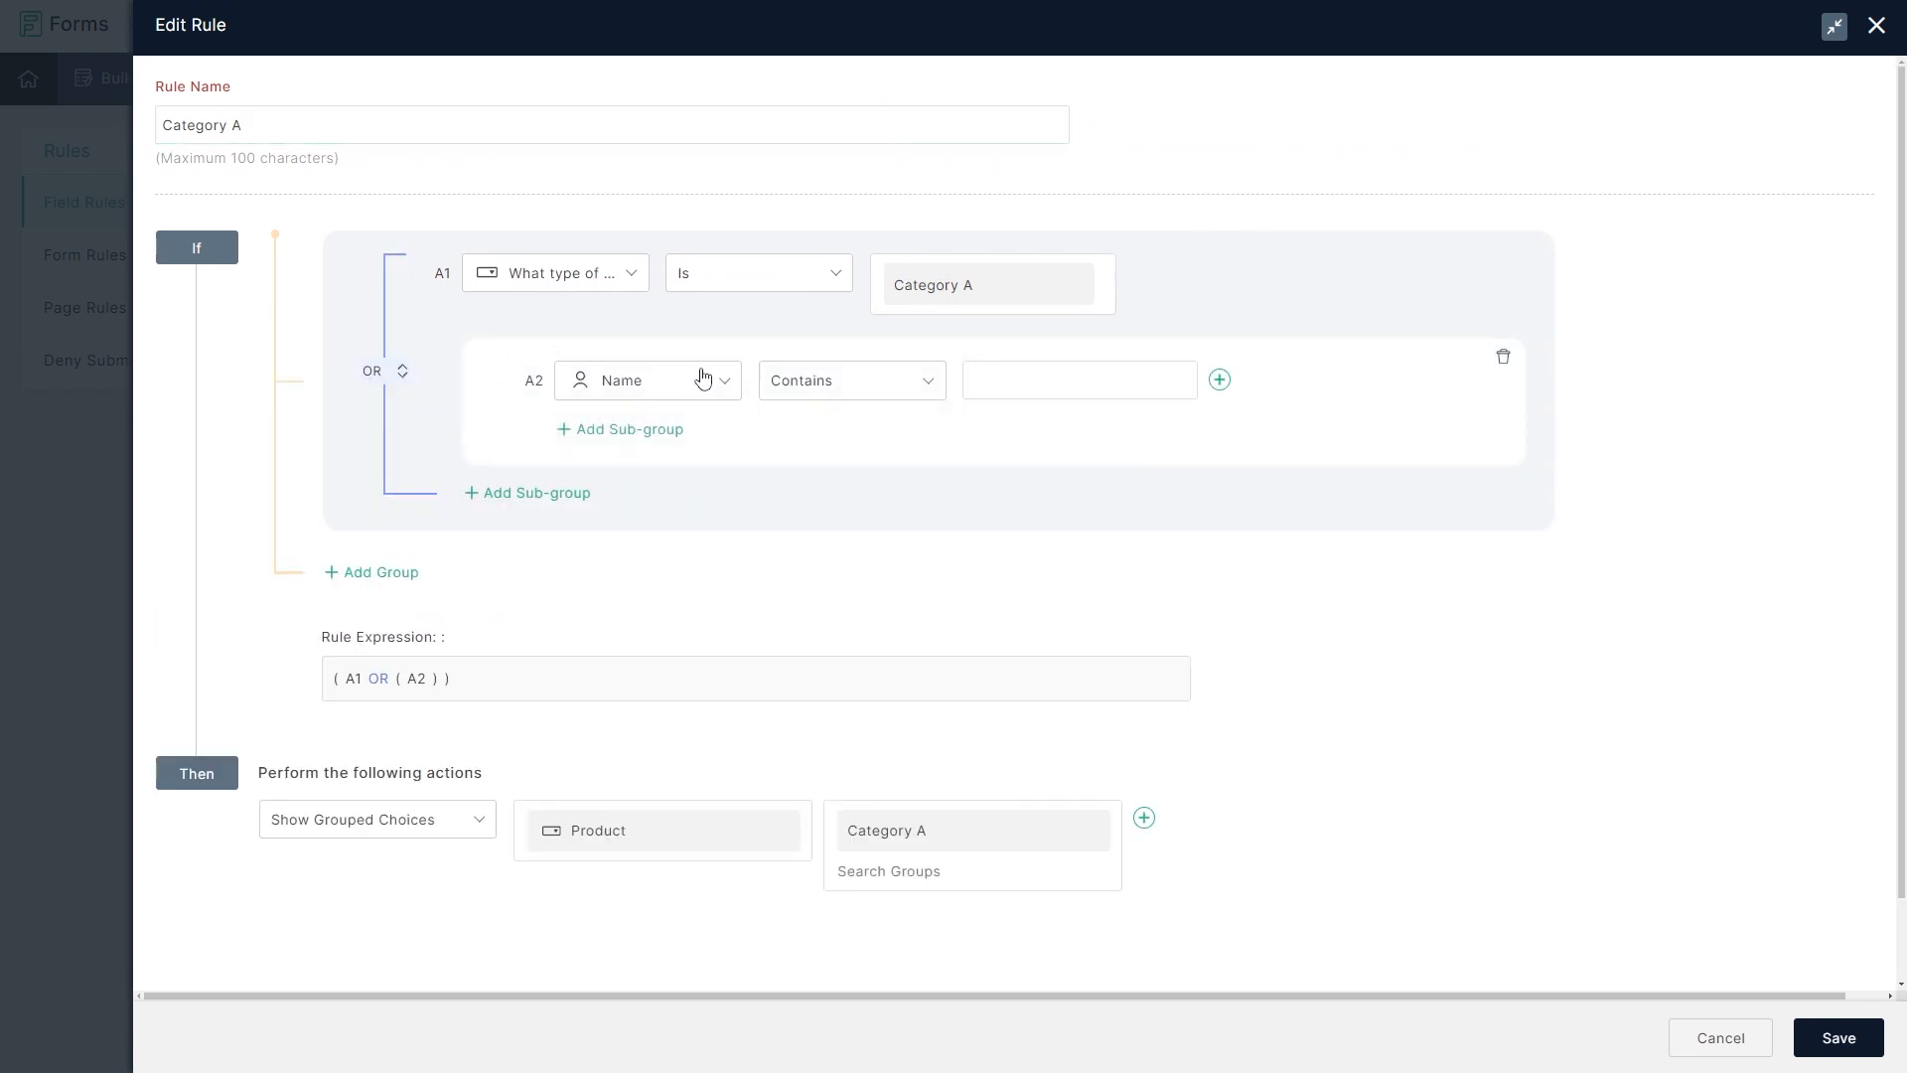
click(703, 379)
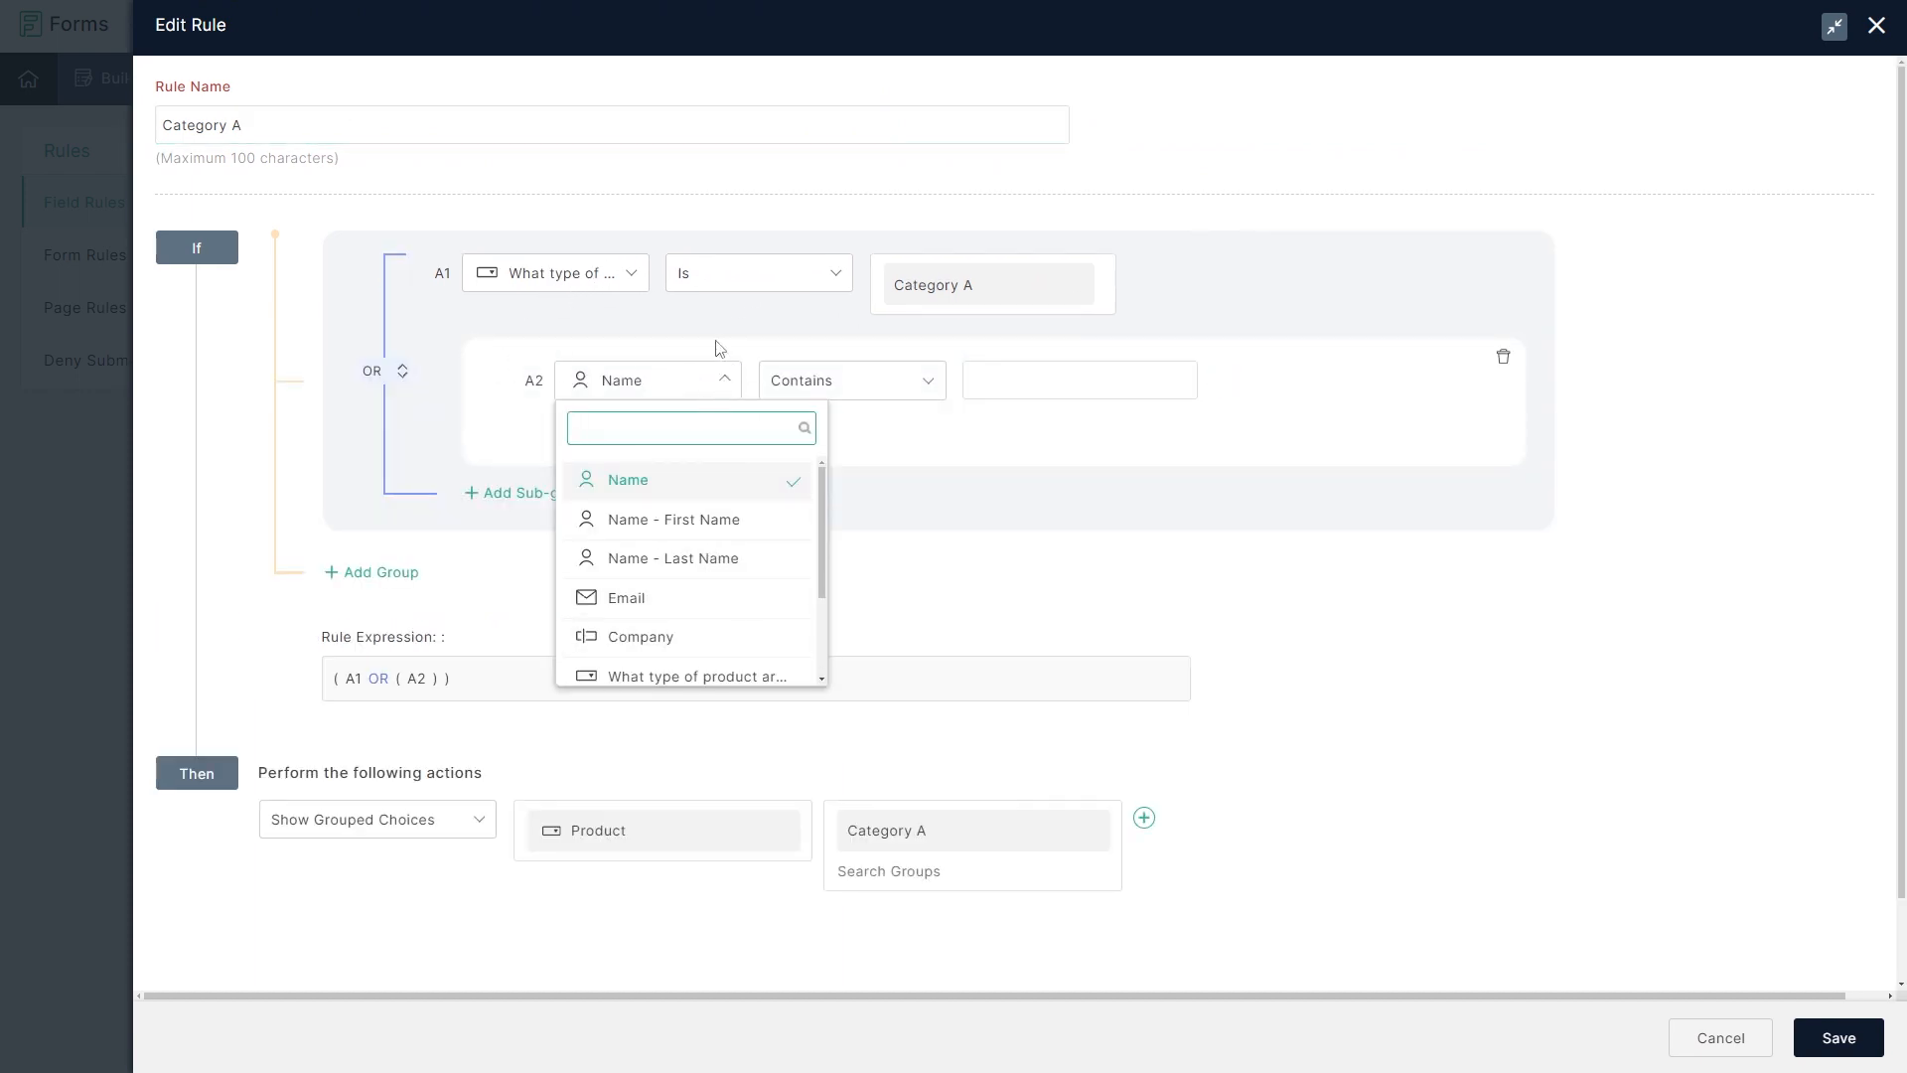
click(384, 375)
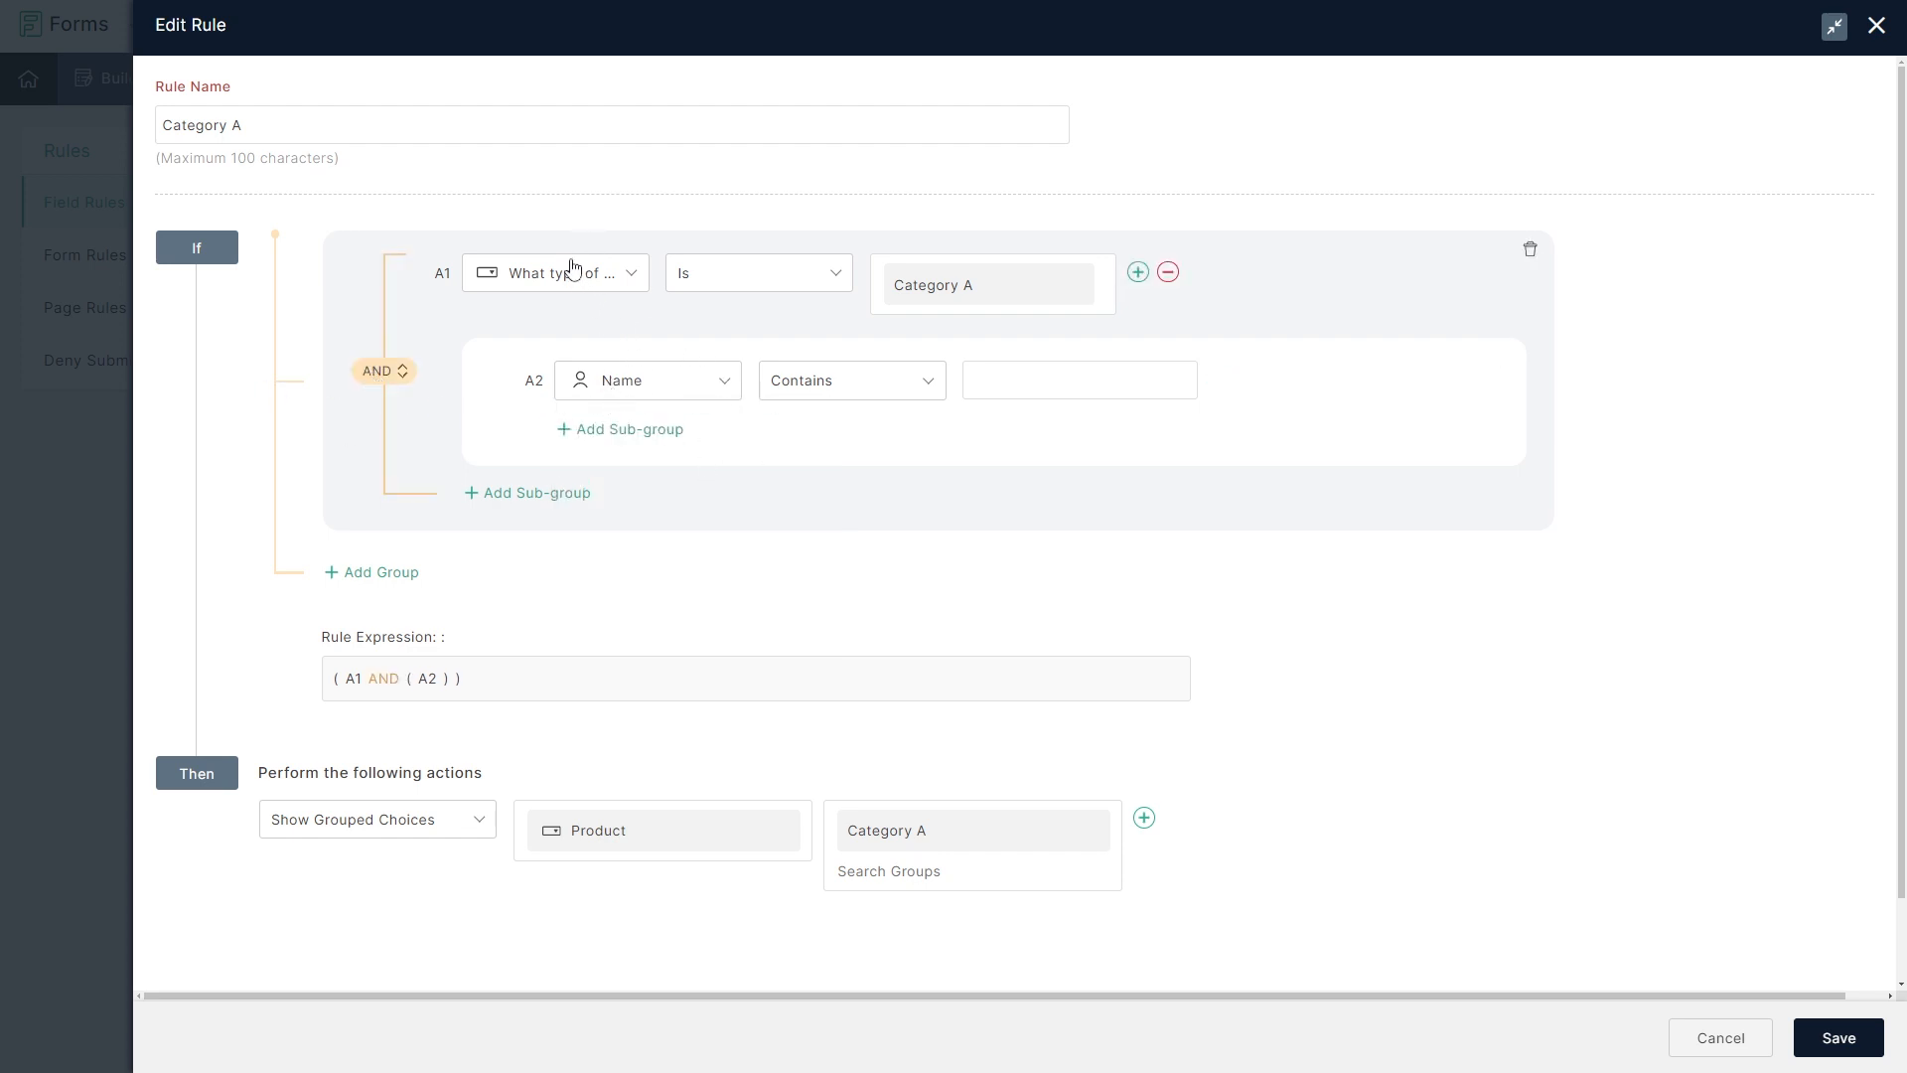
click(384, 374)
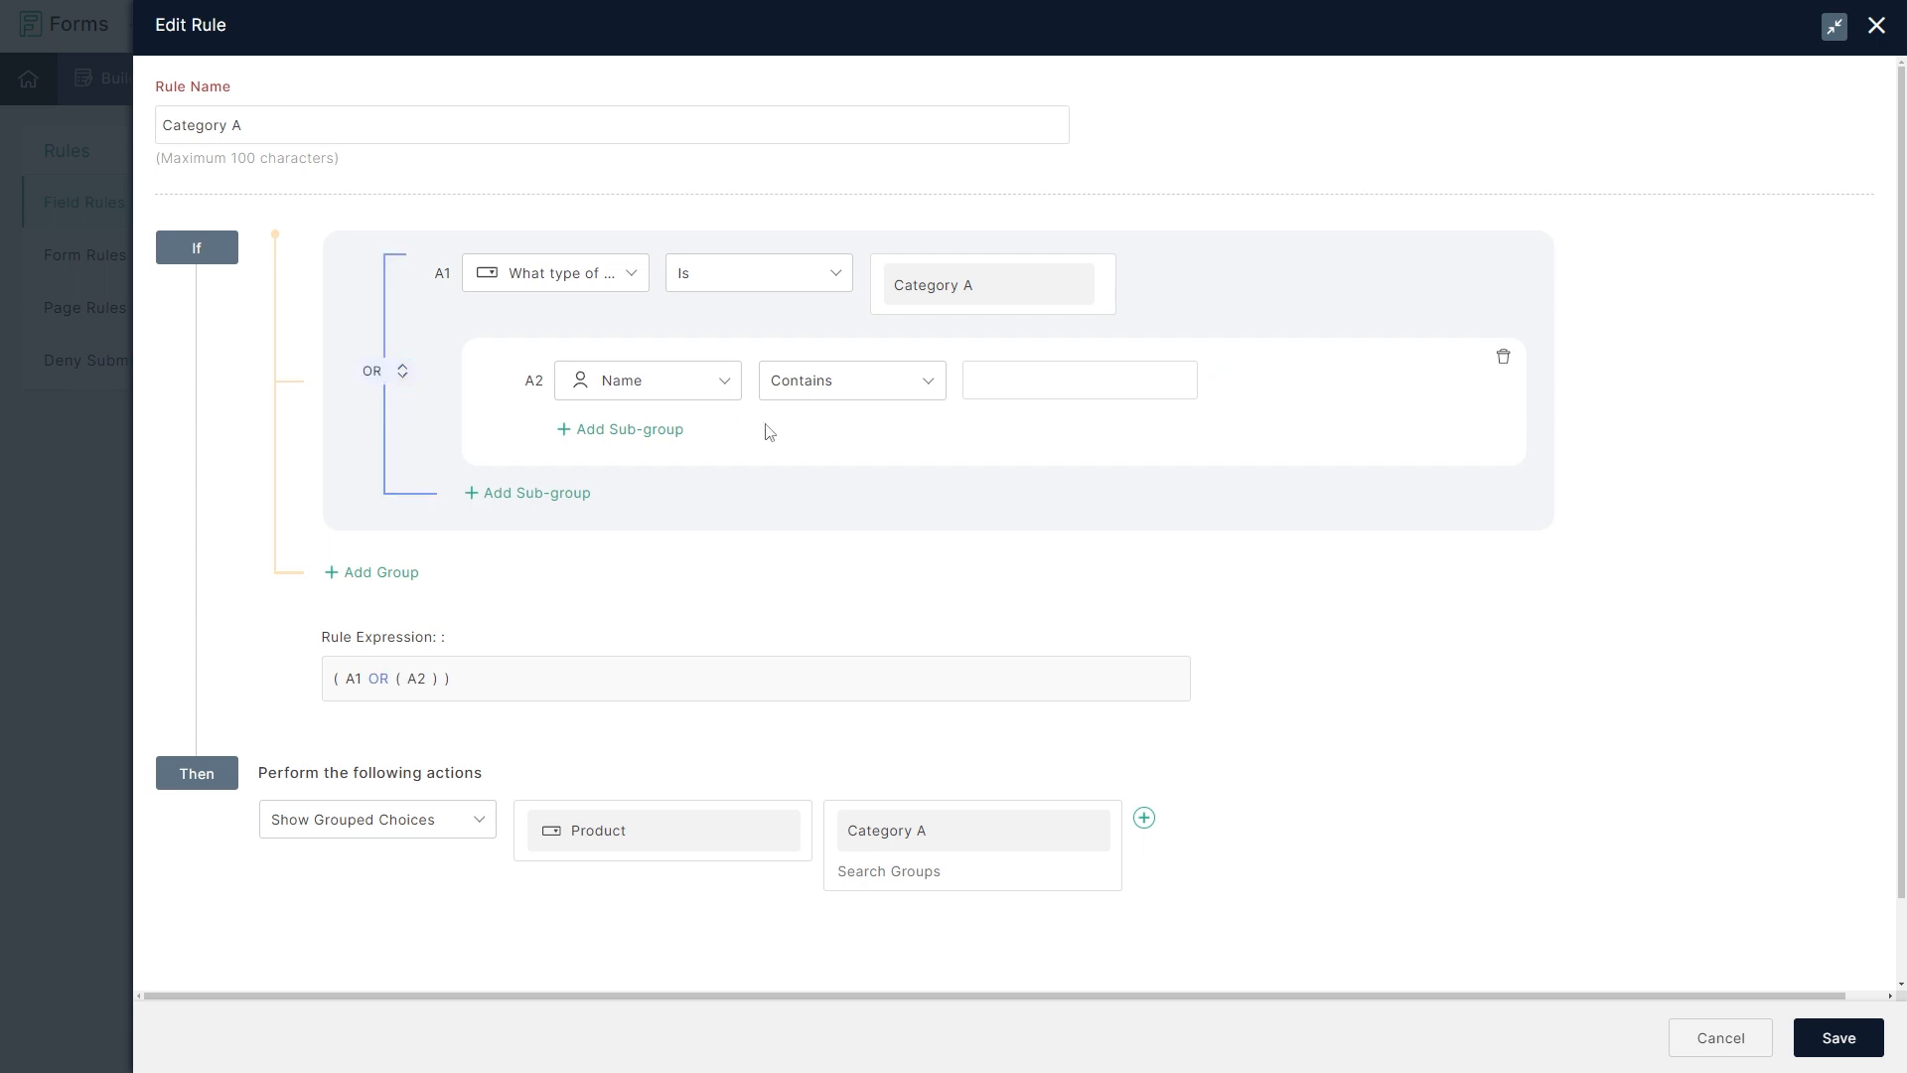
click(1503, 358)
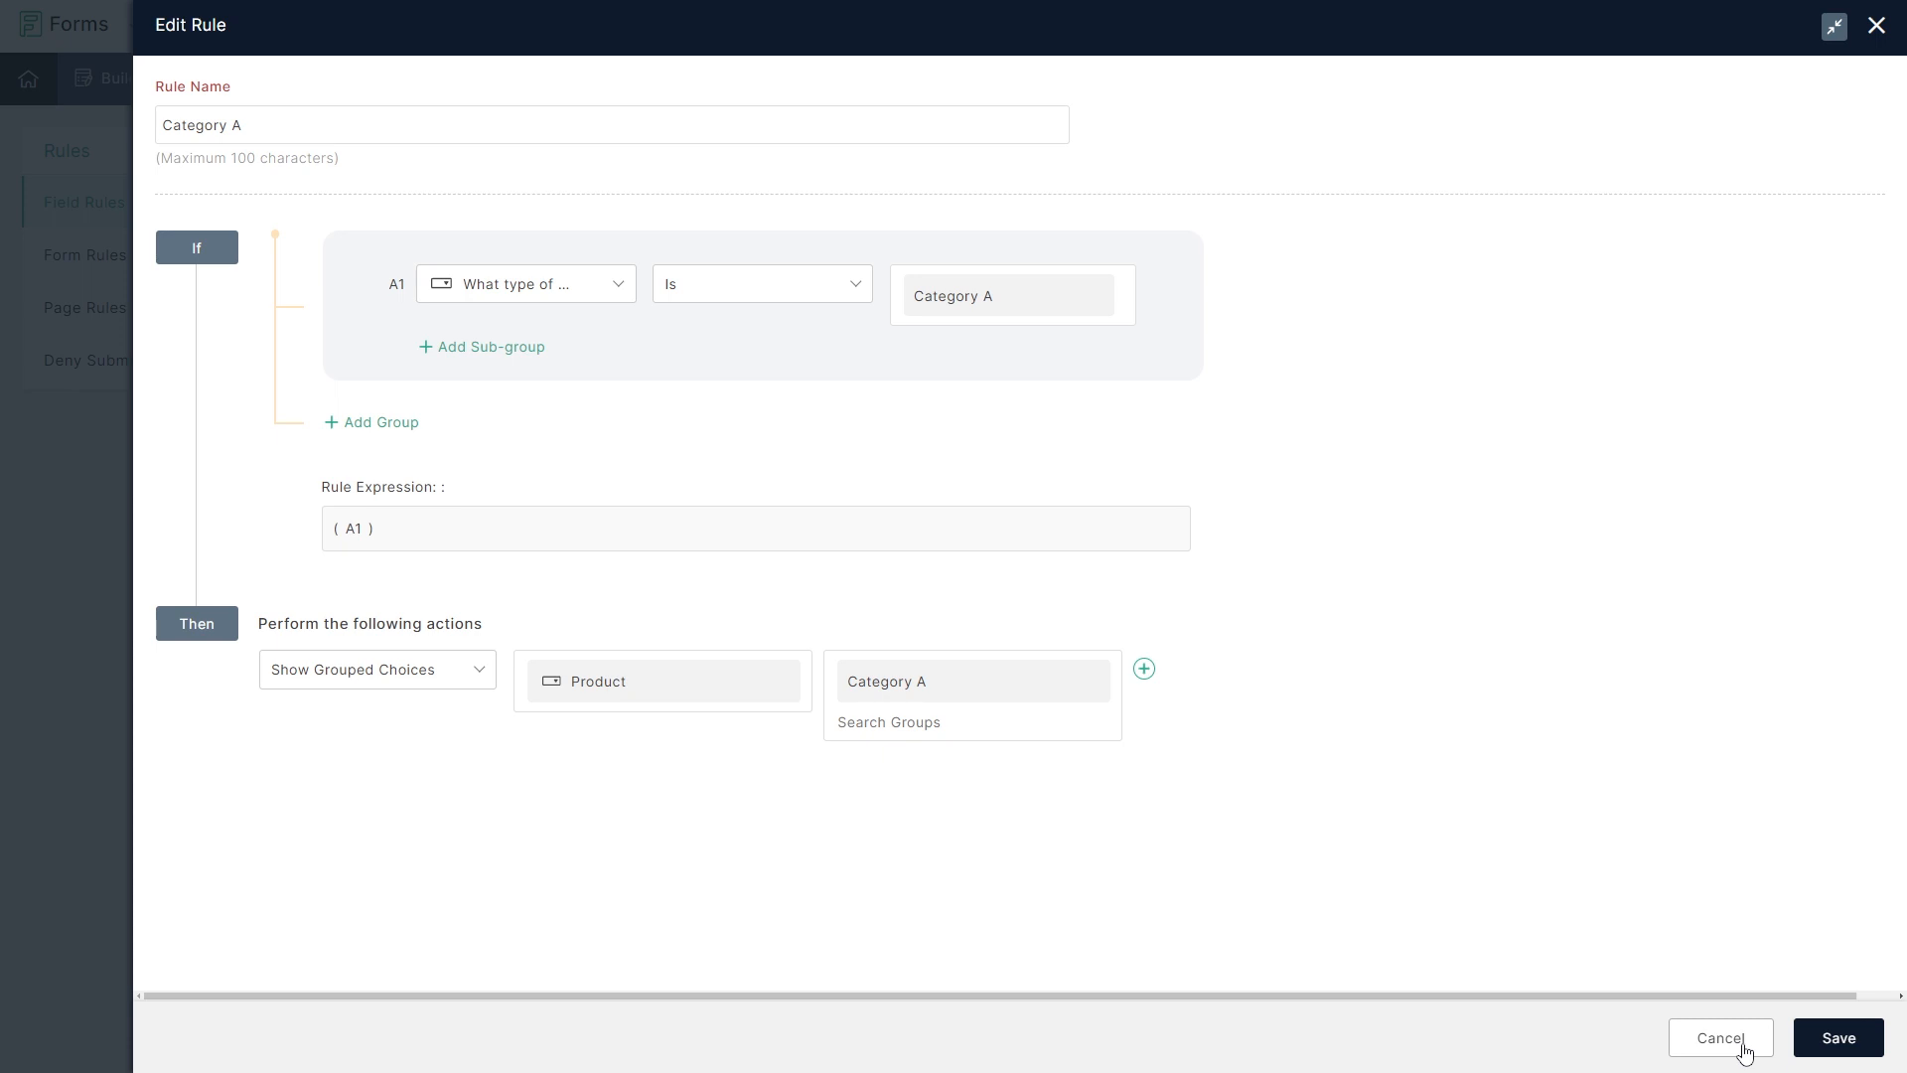
click(1876, 25)
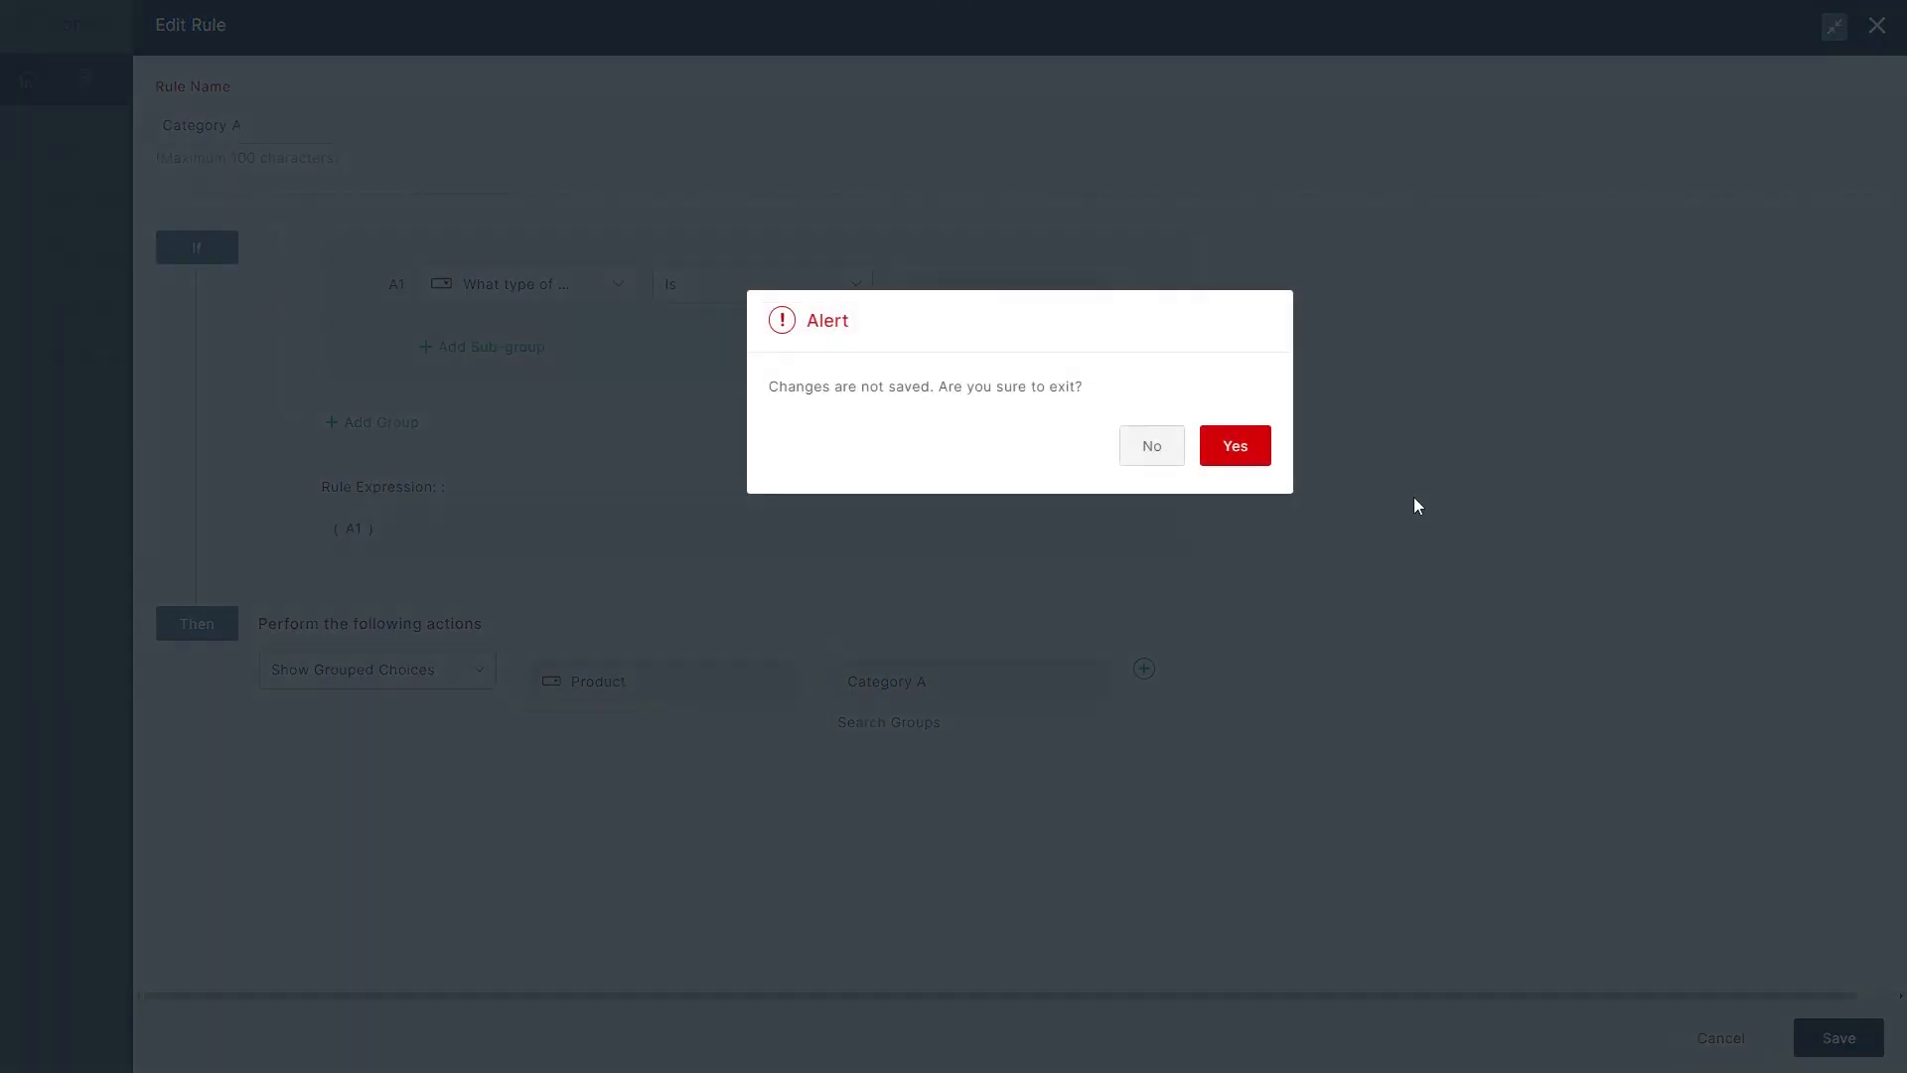
click(1231, 453)
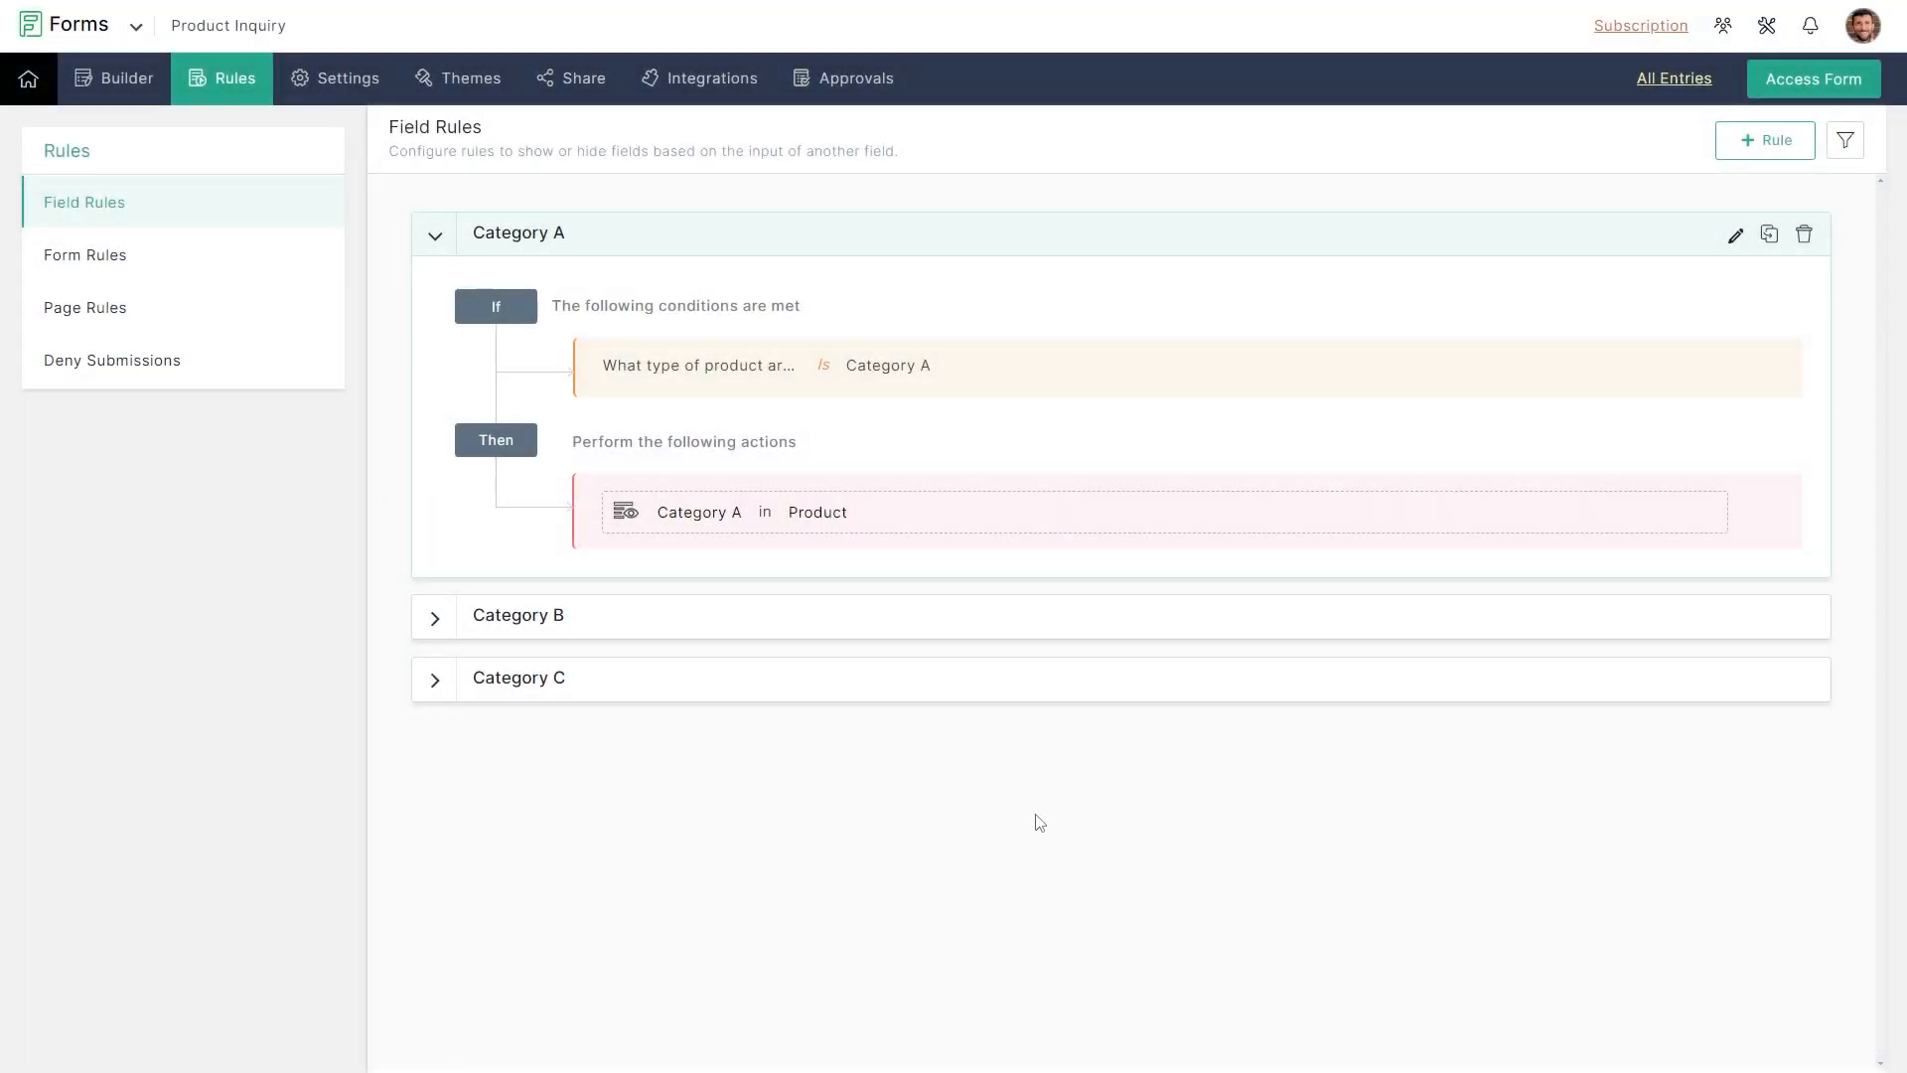